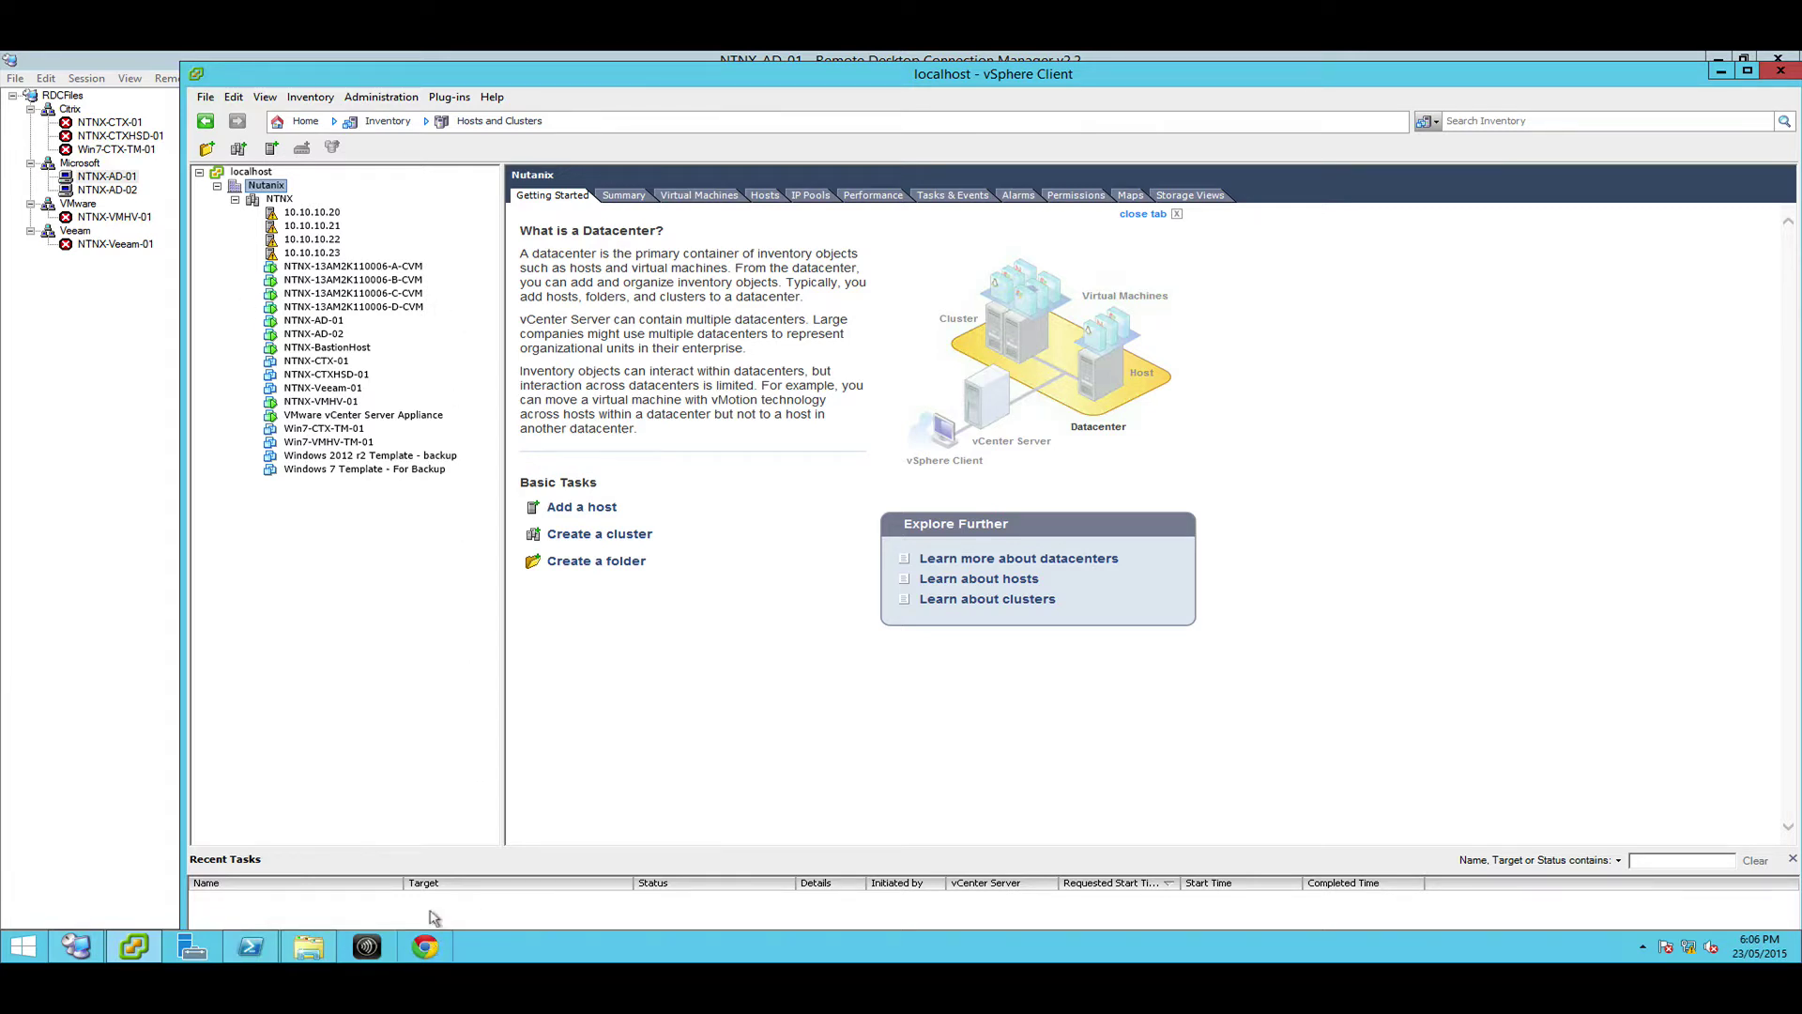
Open a new Chrome browser window and close it again
right_click(427, 945)
left_click(424, 825)
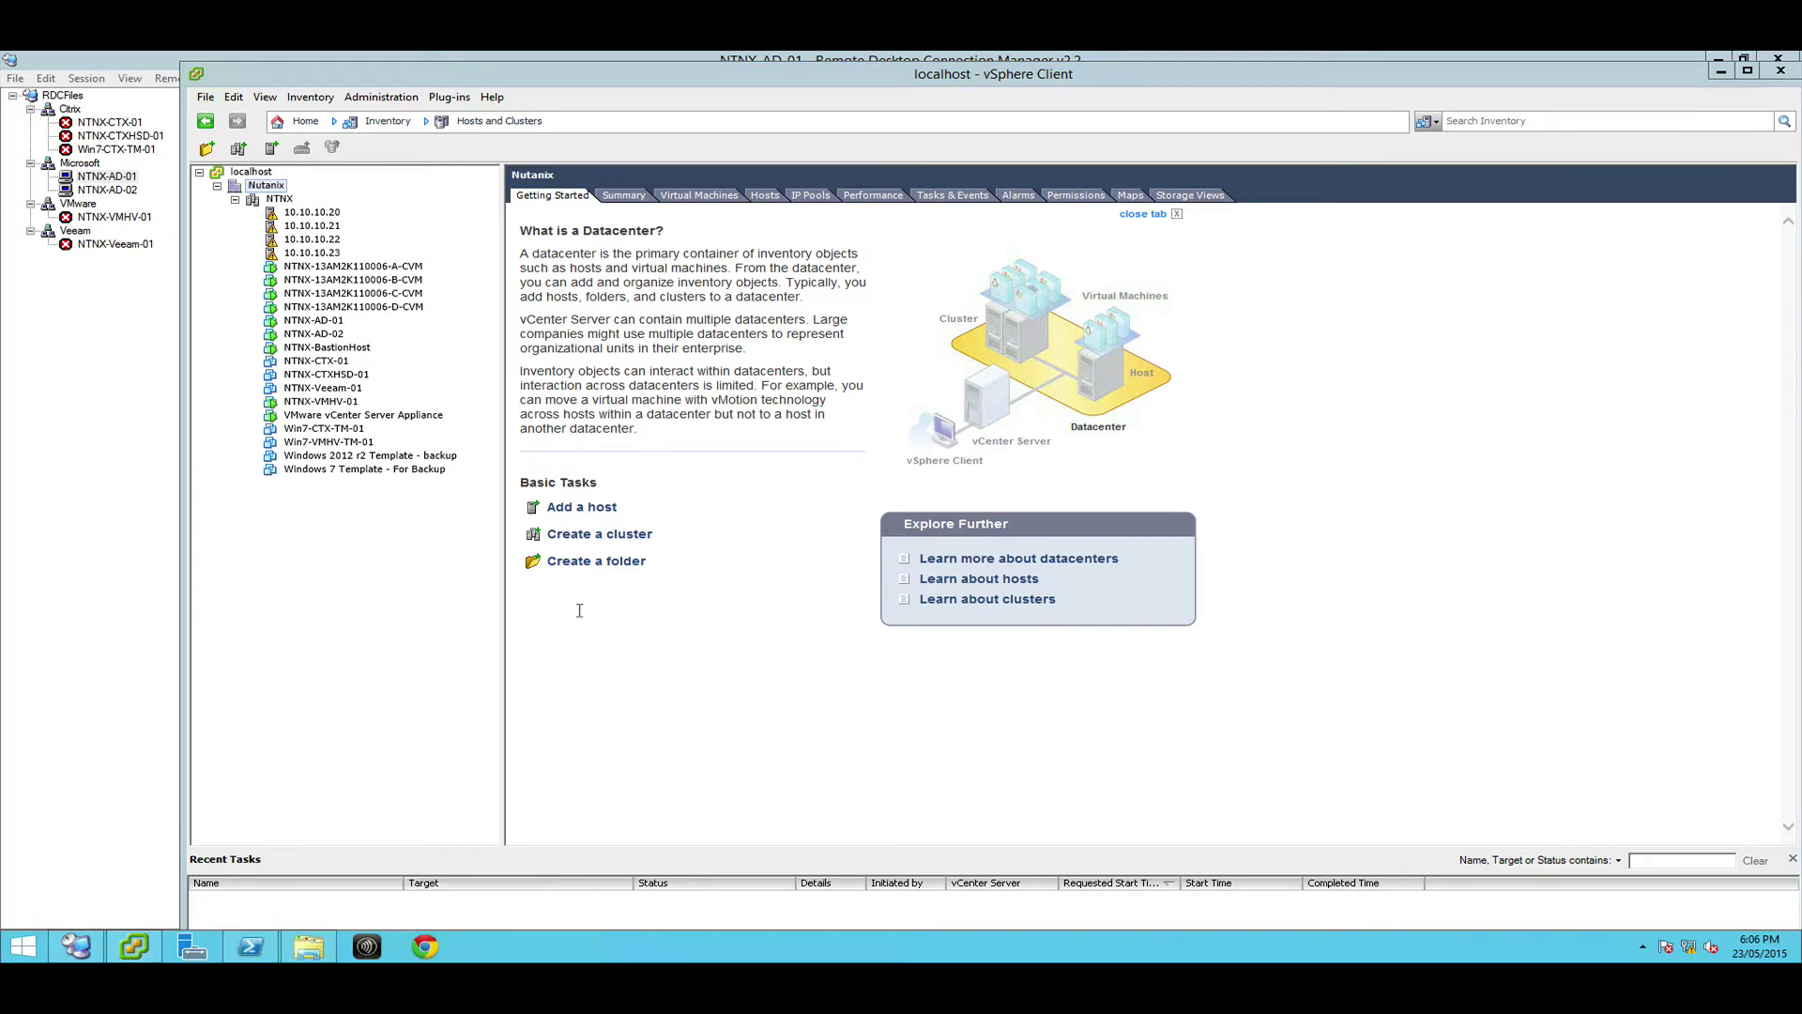
left_click(1769, 62)
Select hosts 10.10.10.20, 10.10.10.21 and 10.10.10.22, then the VMware vCenter Server Appliance VM
left_click(319, 213)
left_click(315, 226)
left_click(315, 240)
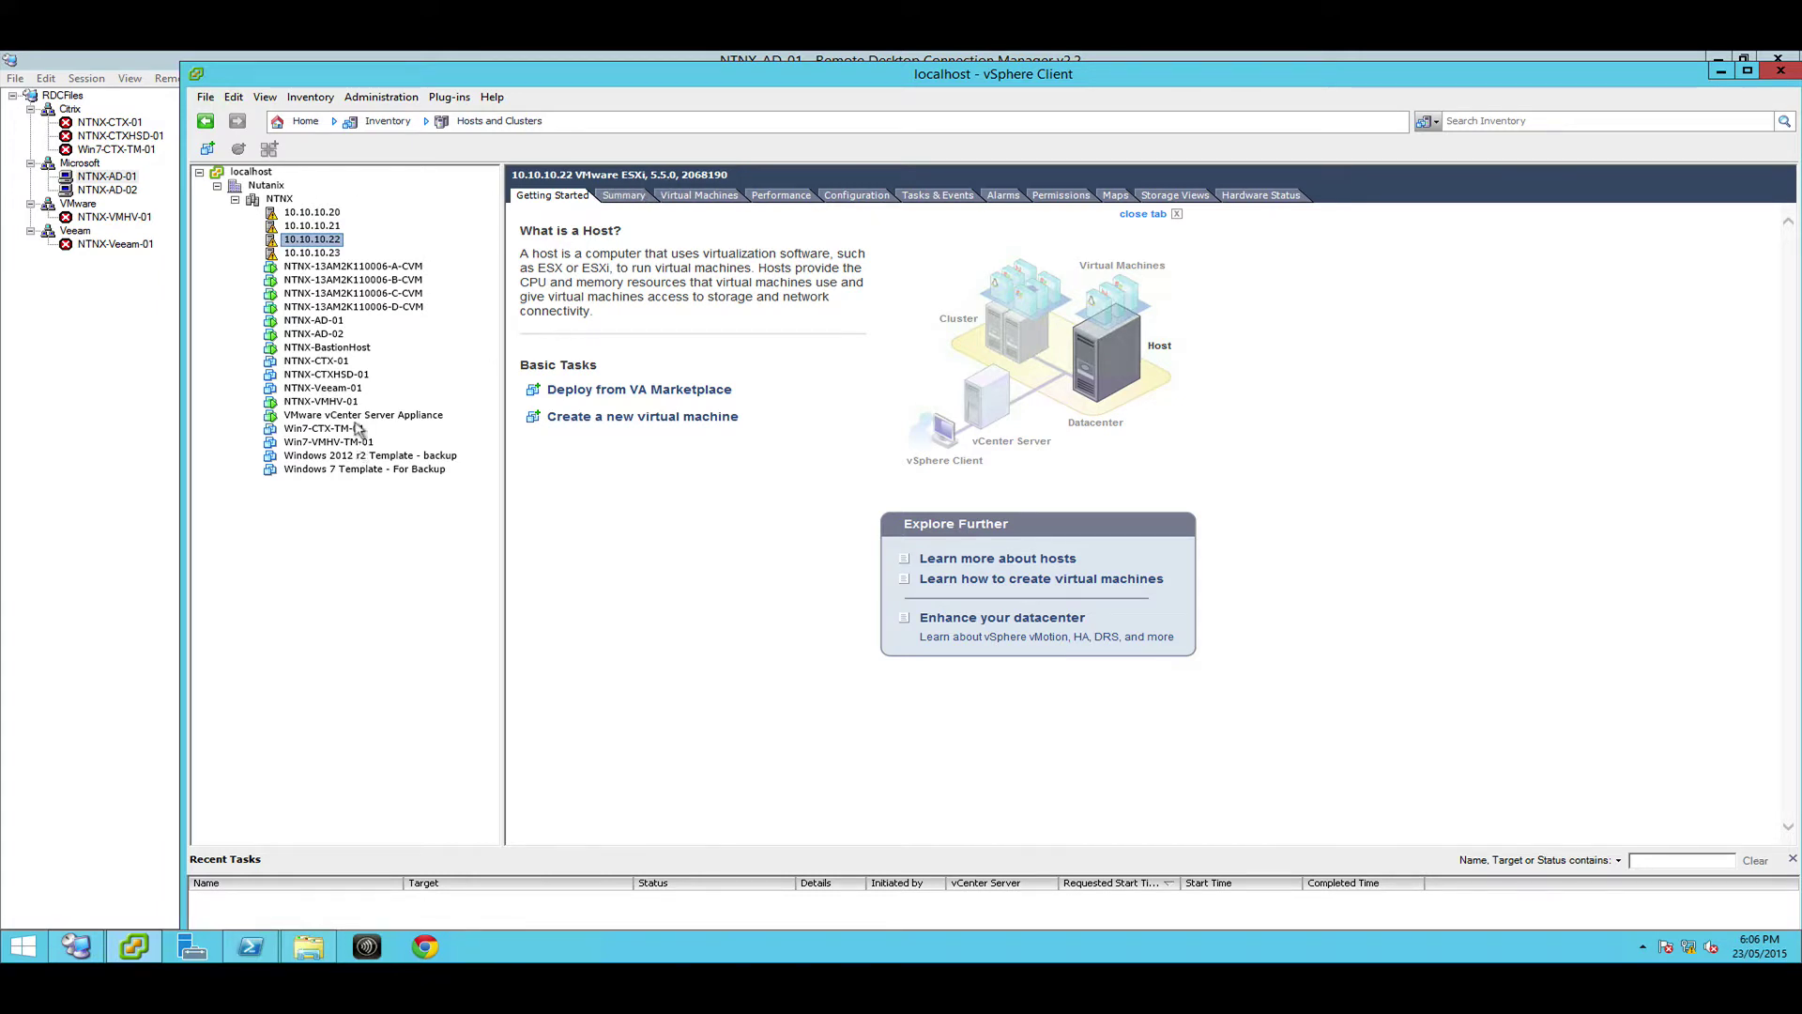
left_click(324, 415)
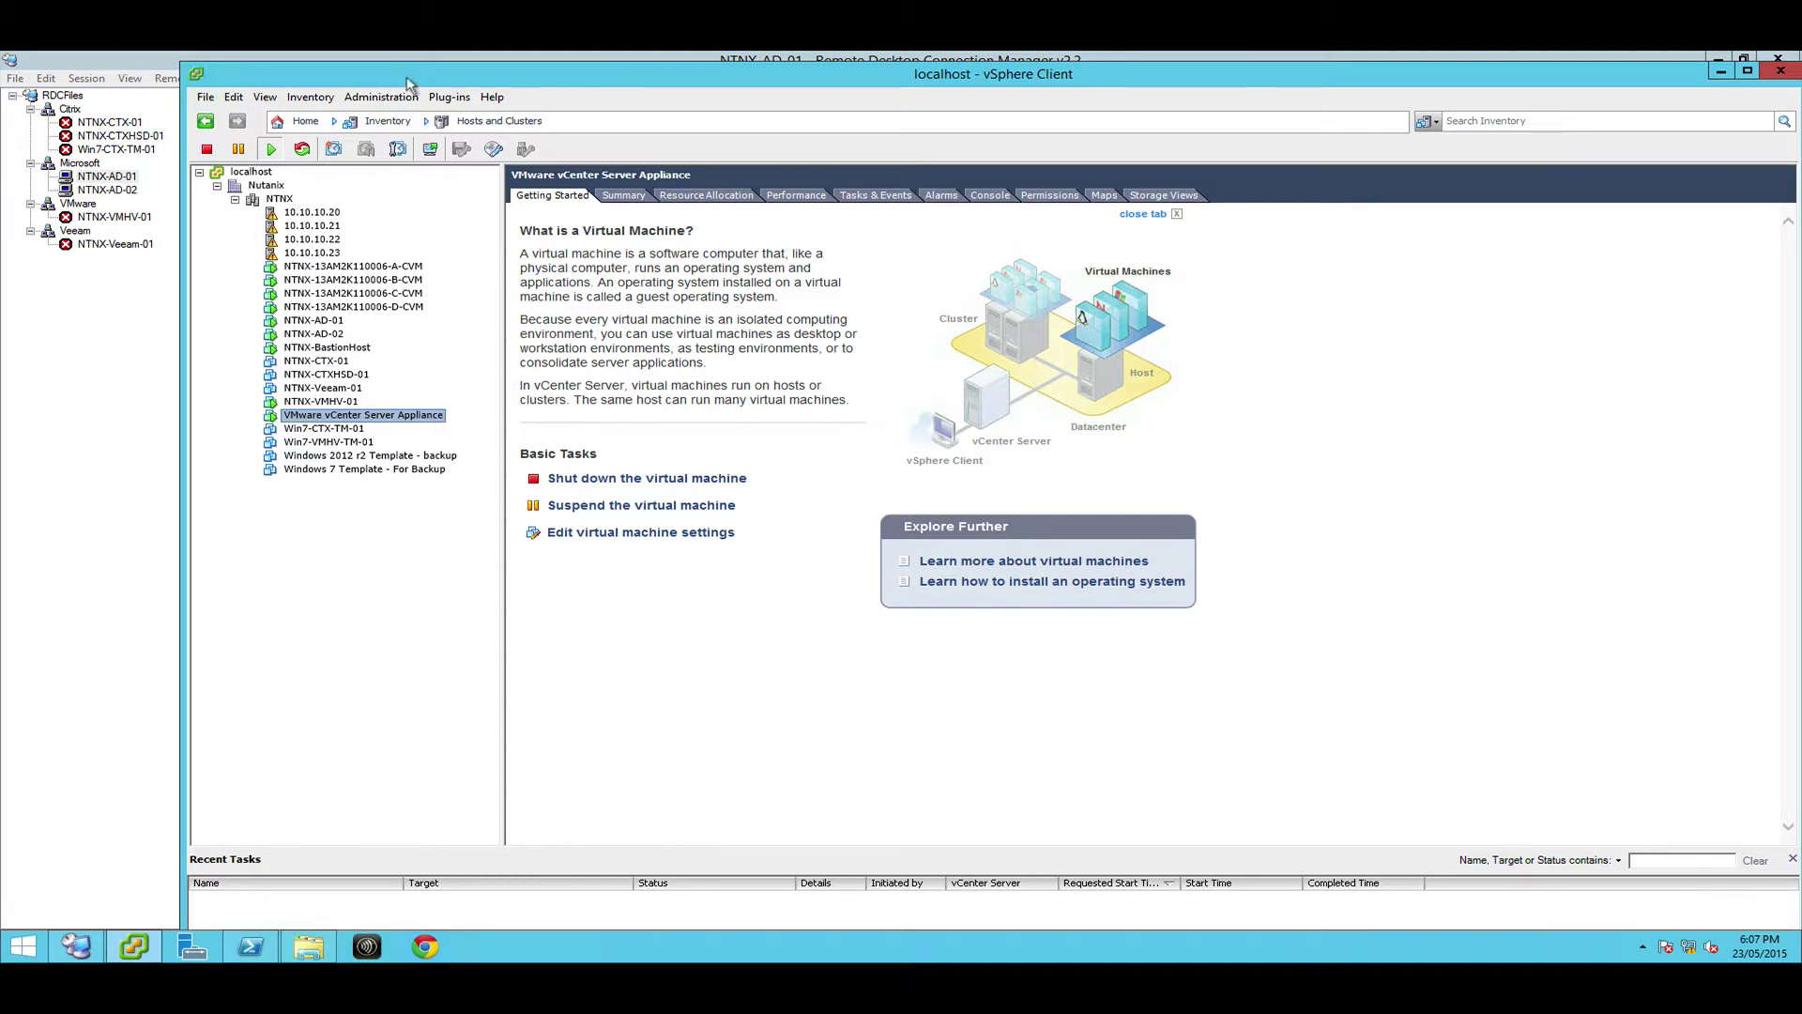
left_click_drag(410, 83, 358, 84)
Maximize the vSphere Client and view the NTNX-BastionHost, NTNX-AD-01 and NTNX-AD-02 VMs
double_click(357, 84)
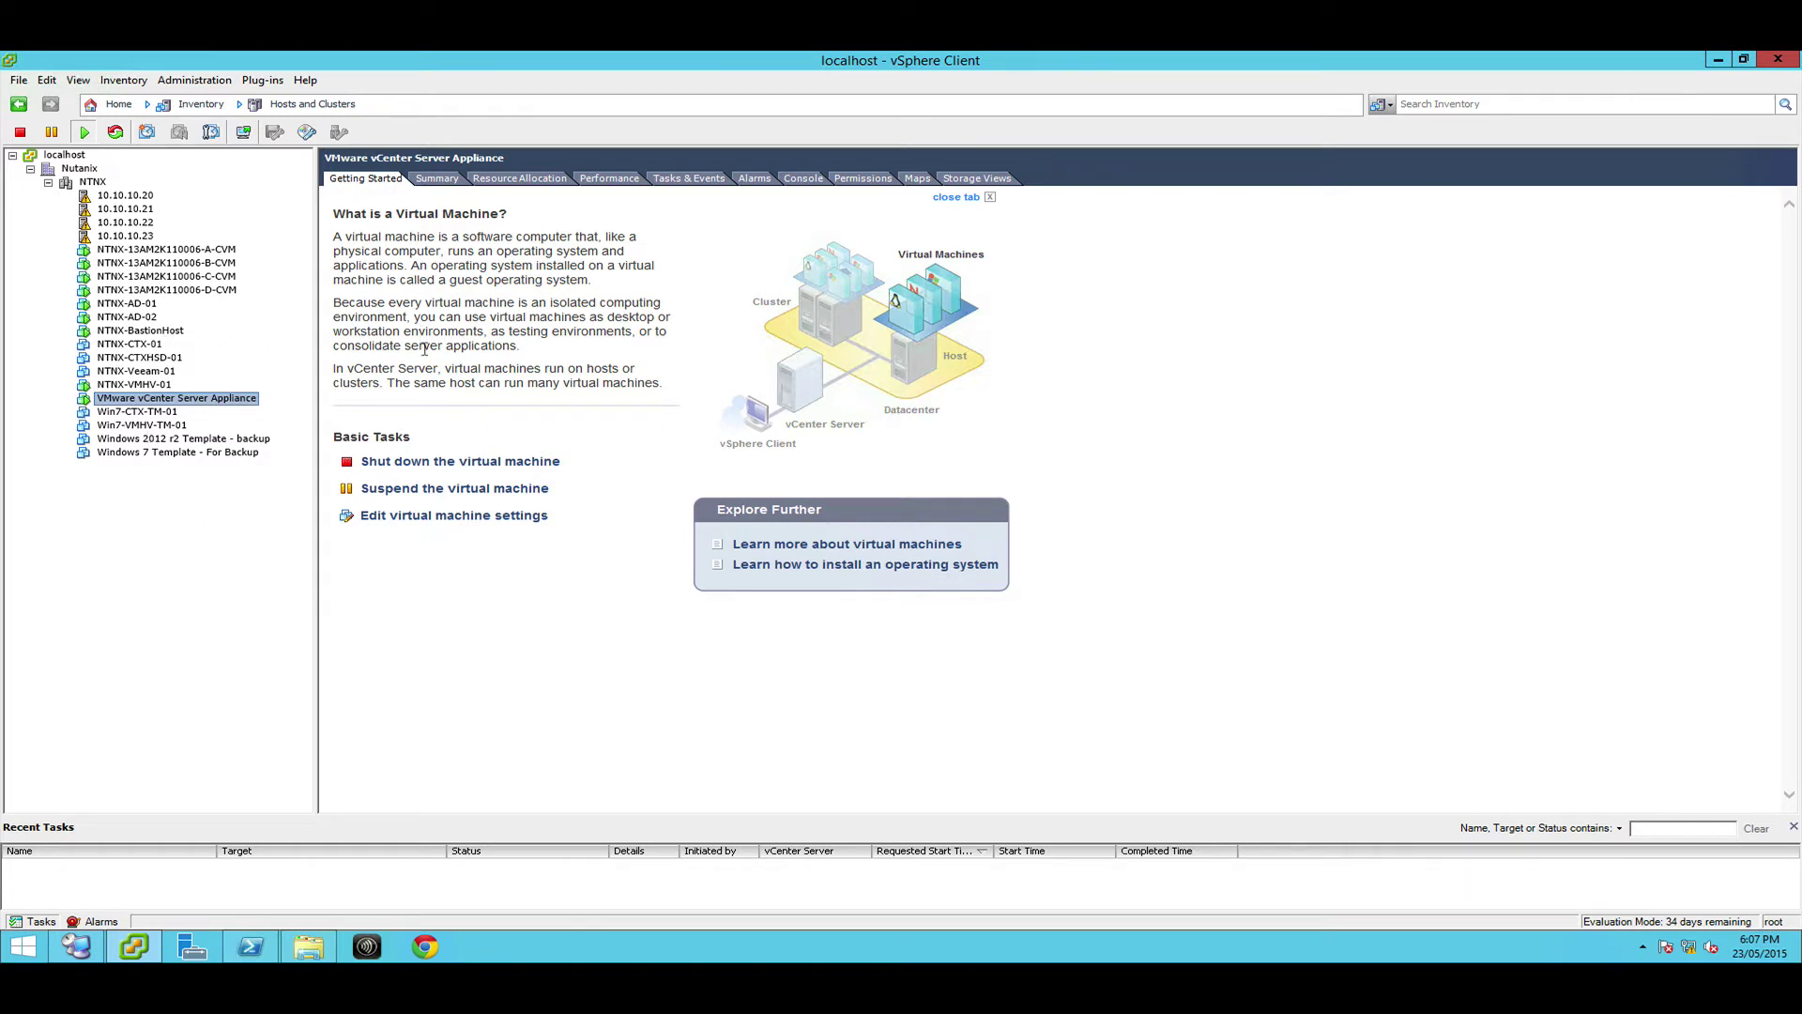
left_click(141, 330)
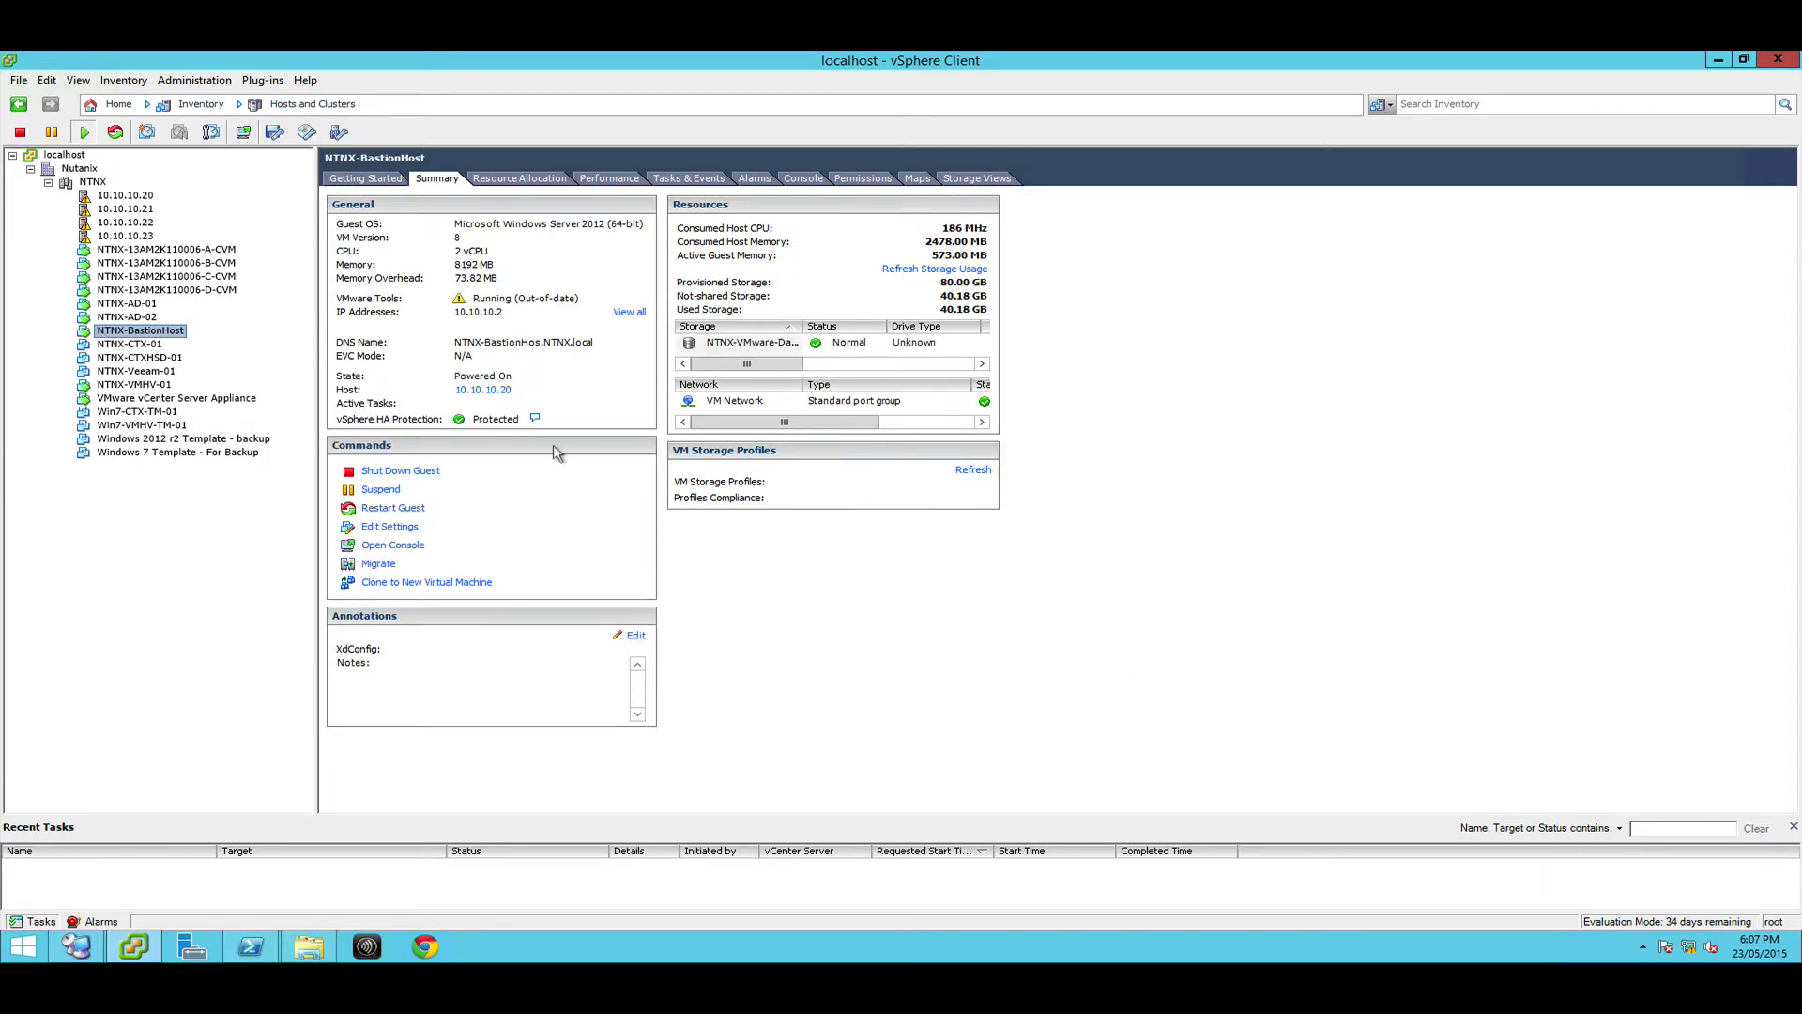
left_click(127, 306)
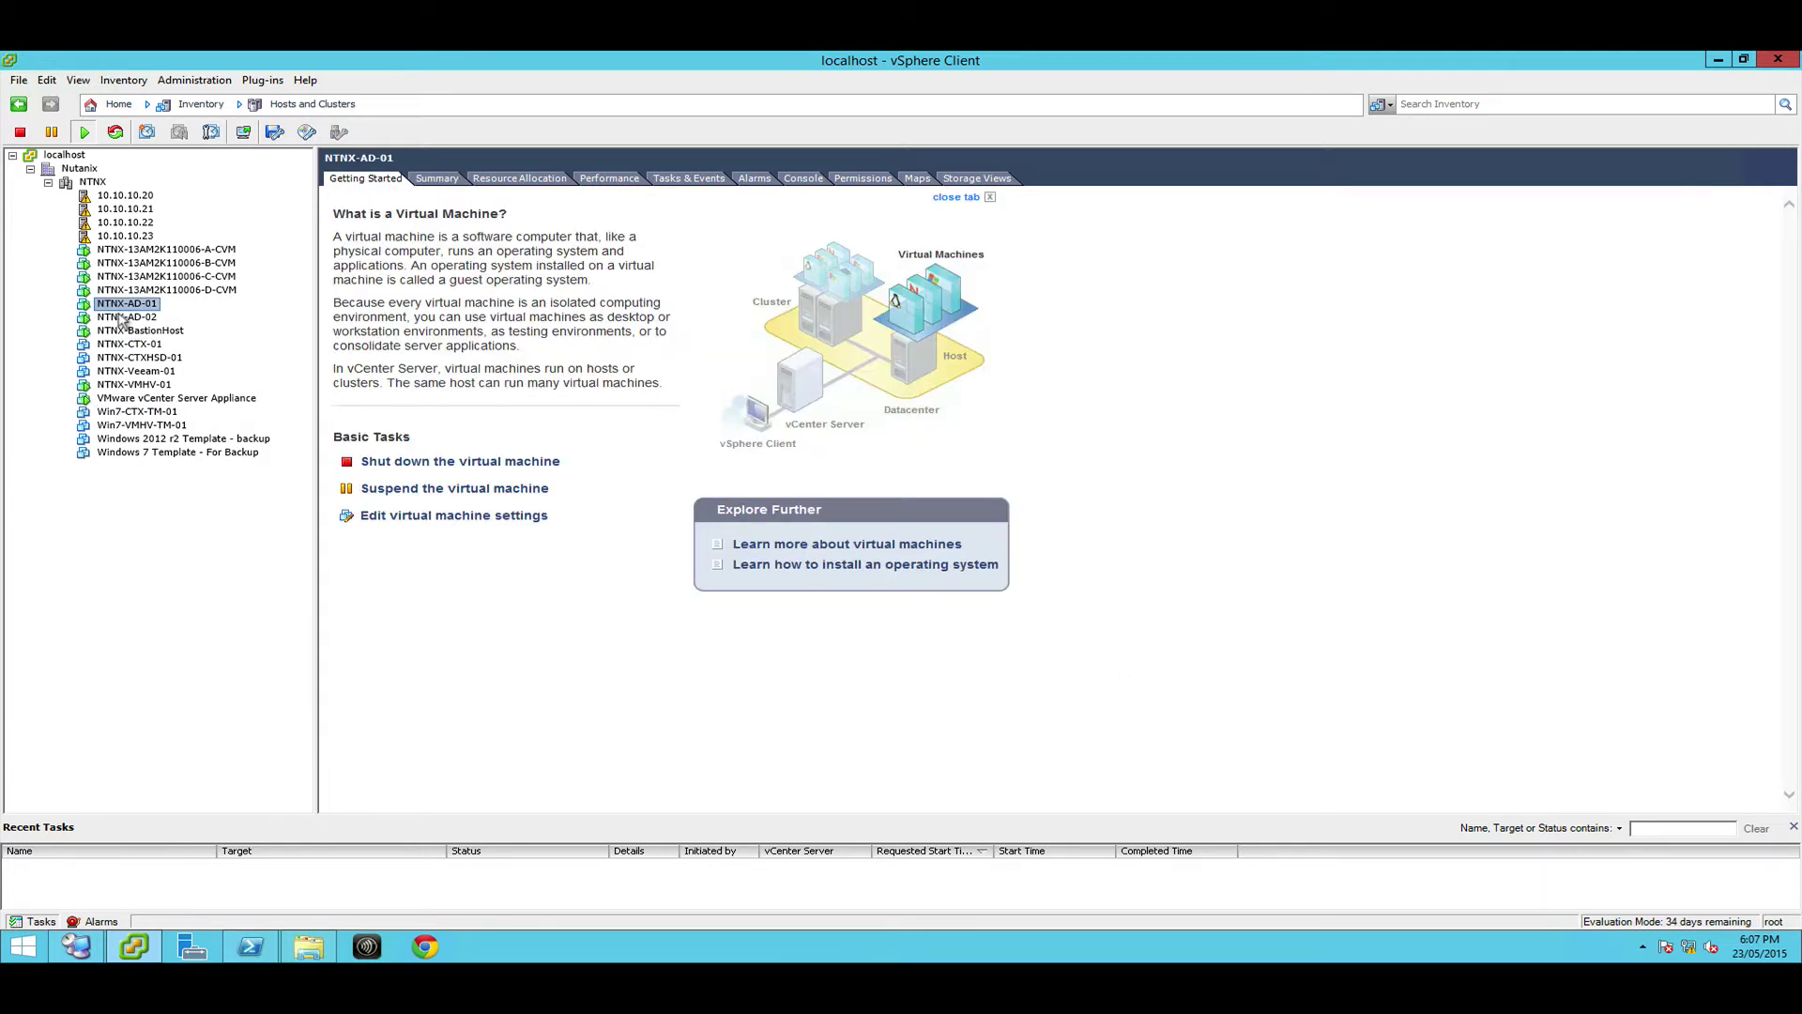
left_click(123, 316)
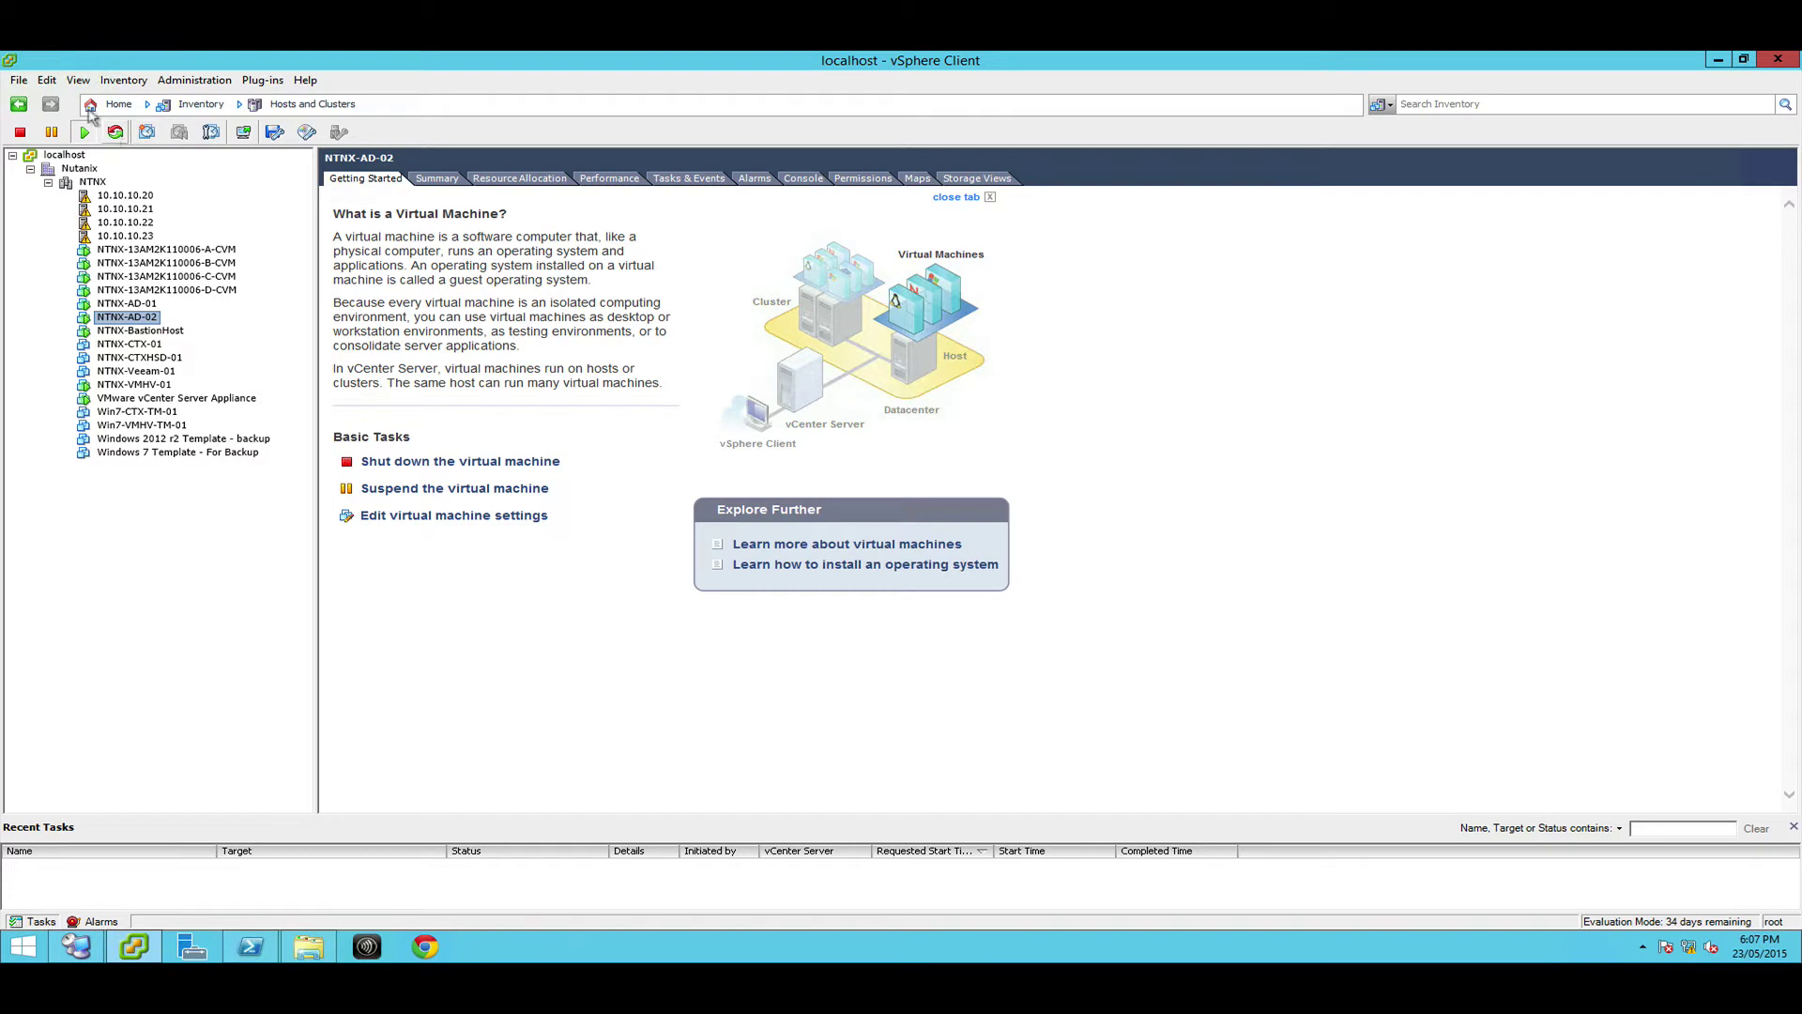
Glance at the File menu, then bring up the NTNX cluster's context menu
left_click(19, 80)
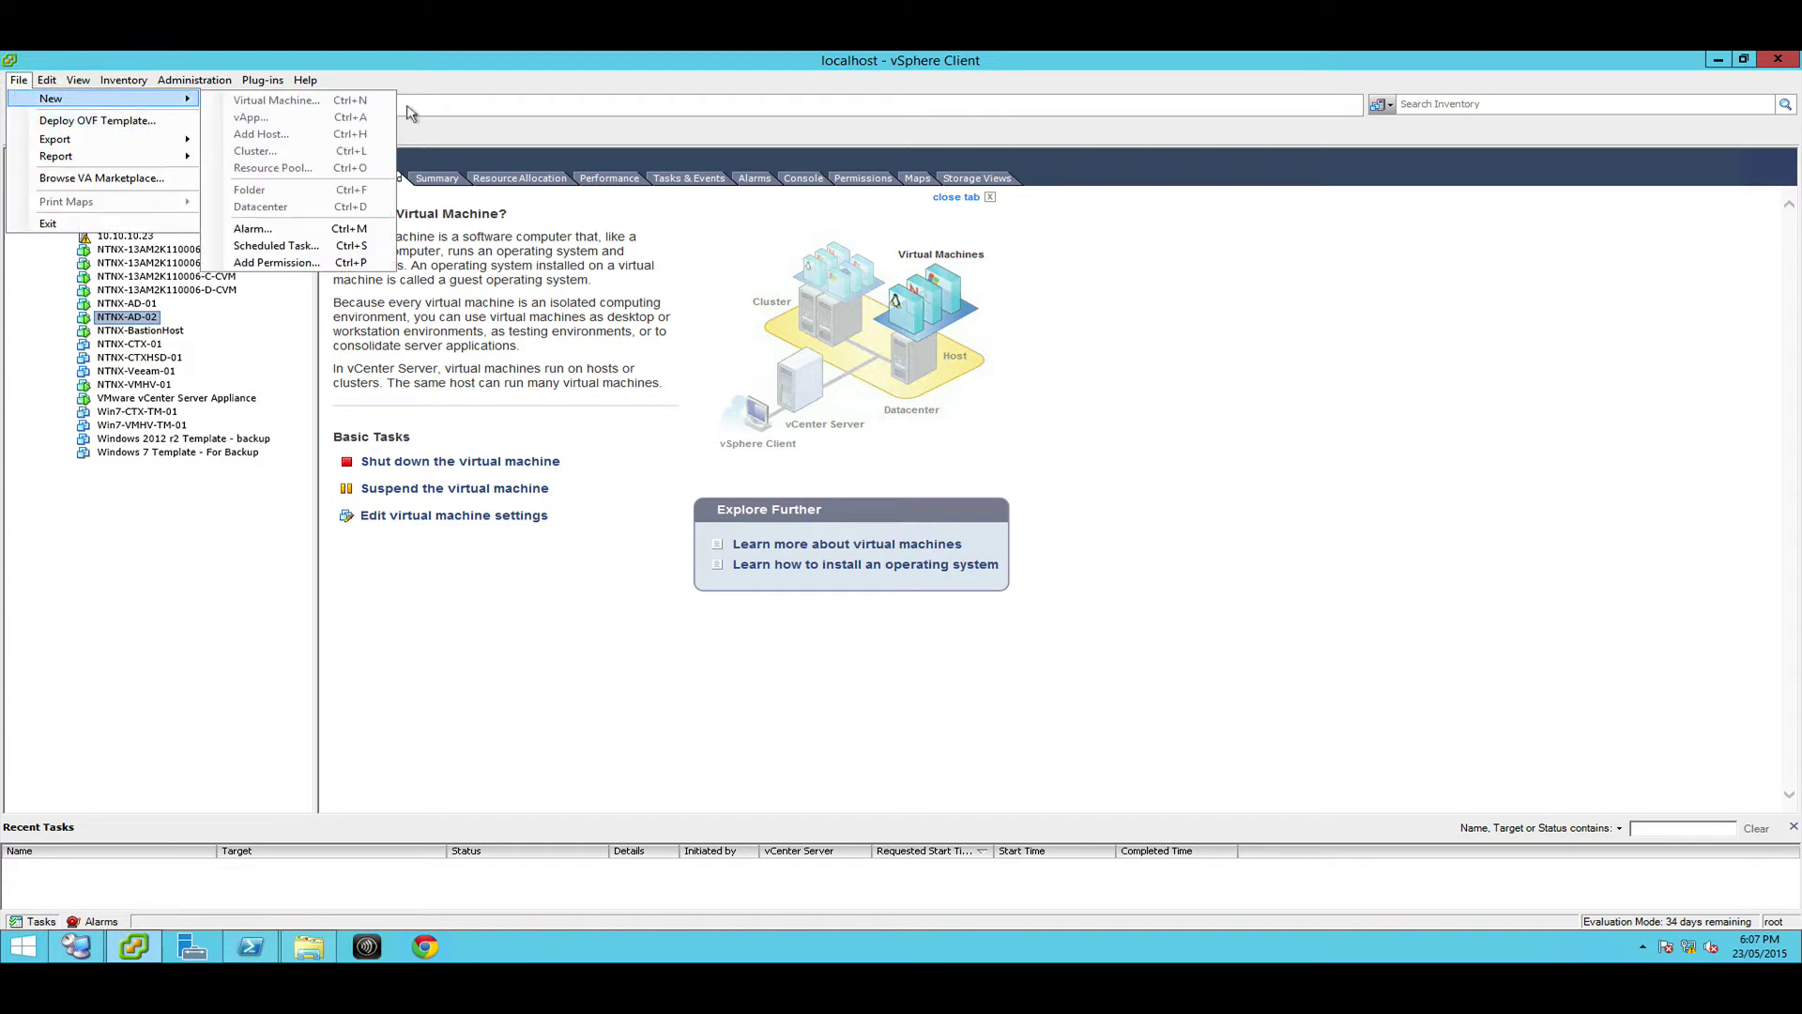
left_click(428, 298)
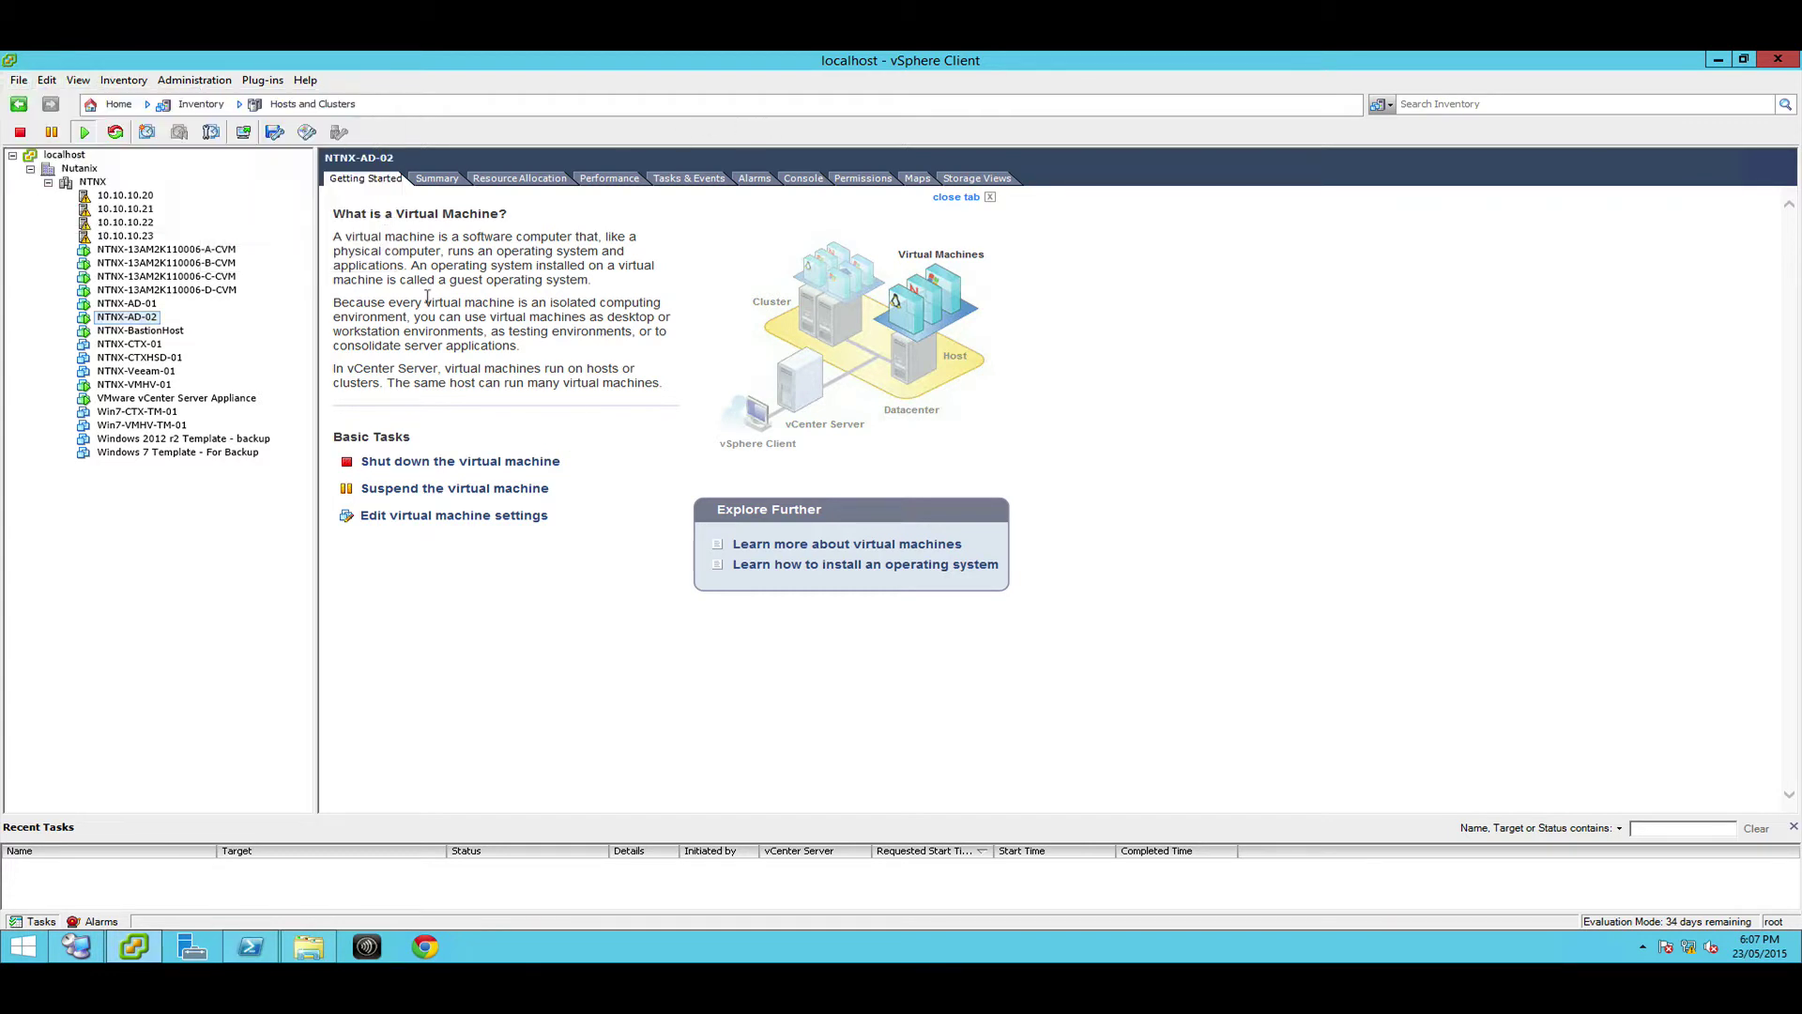
left_click(92, 181)
right_click(102, 183)
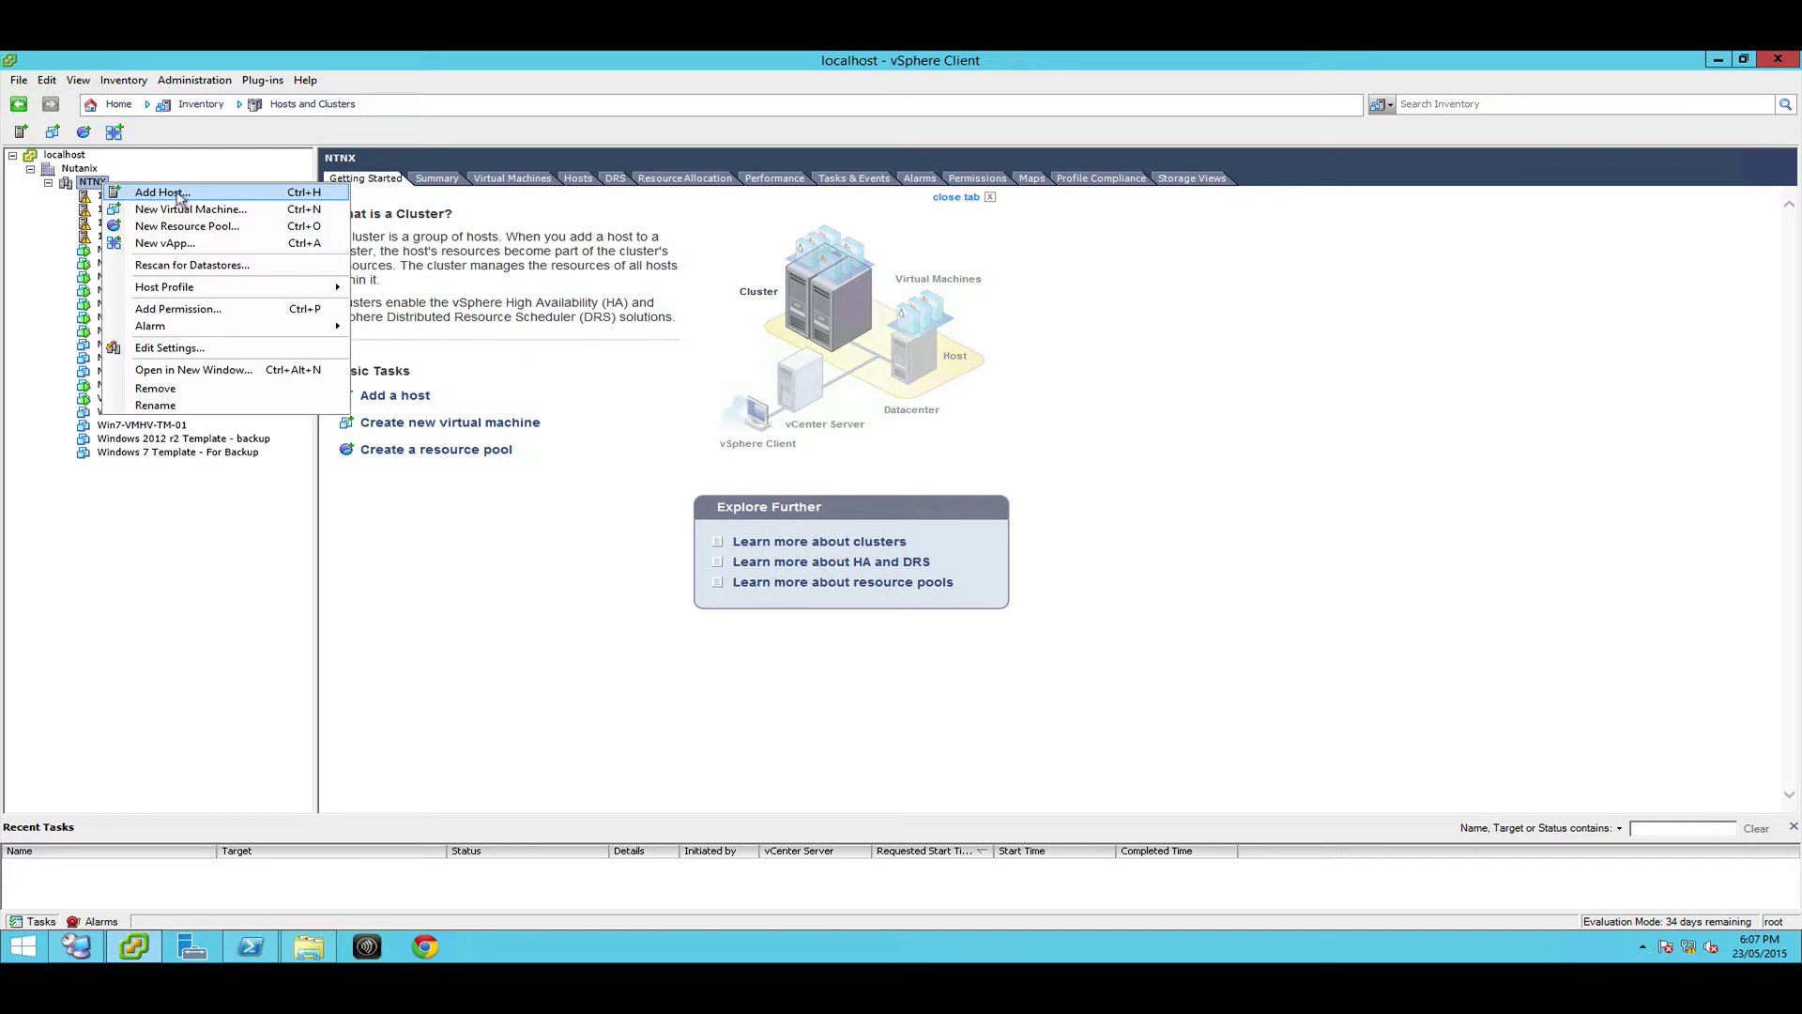
Start a Custom new virtual machine and name it LAB-CTX-01
left_click(188, 209)
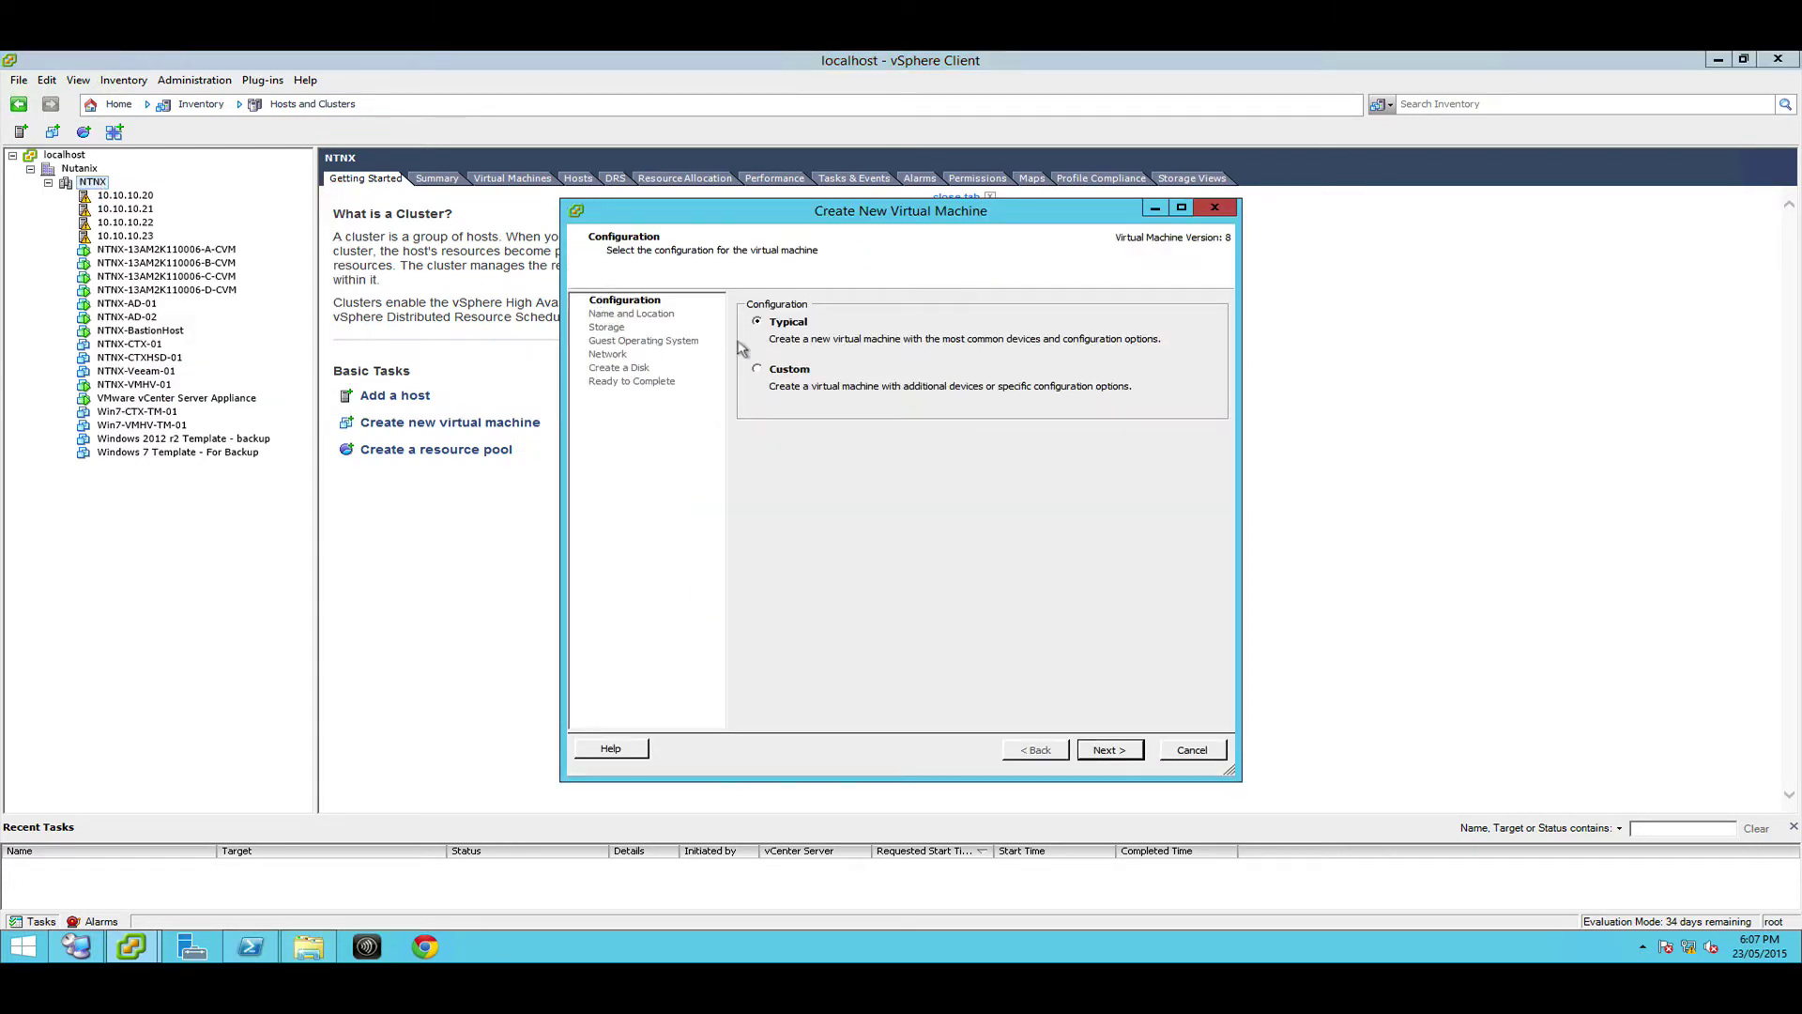
left_click(768, 370)
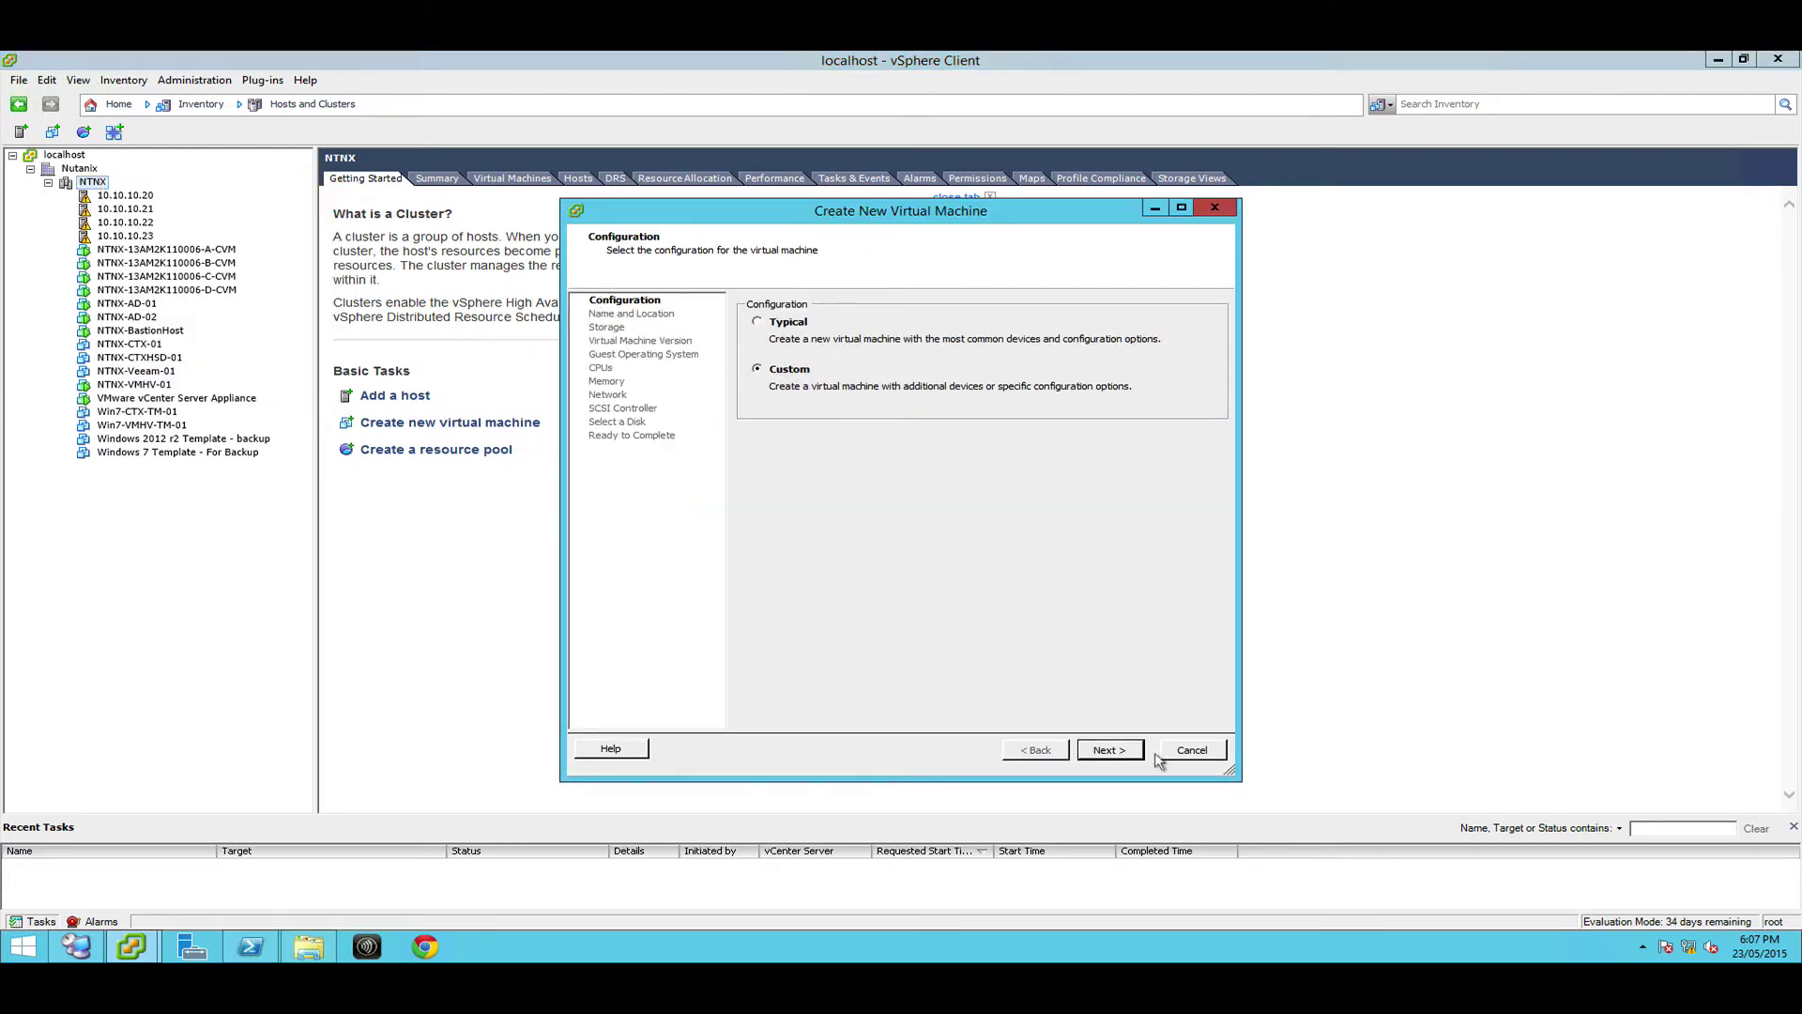
left_click(1109, 749)
type("Windows 2012")
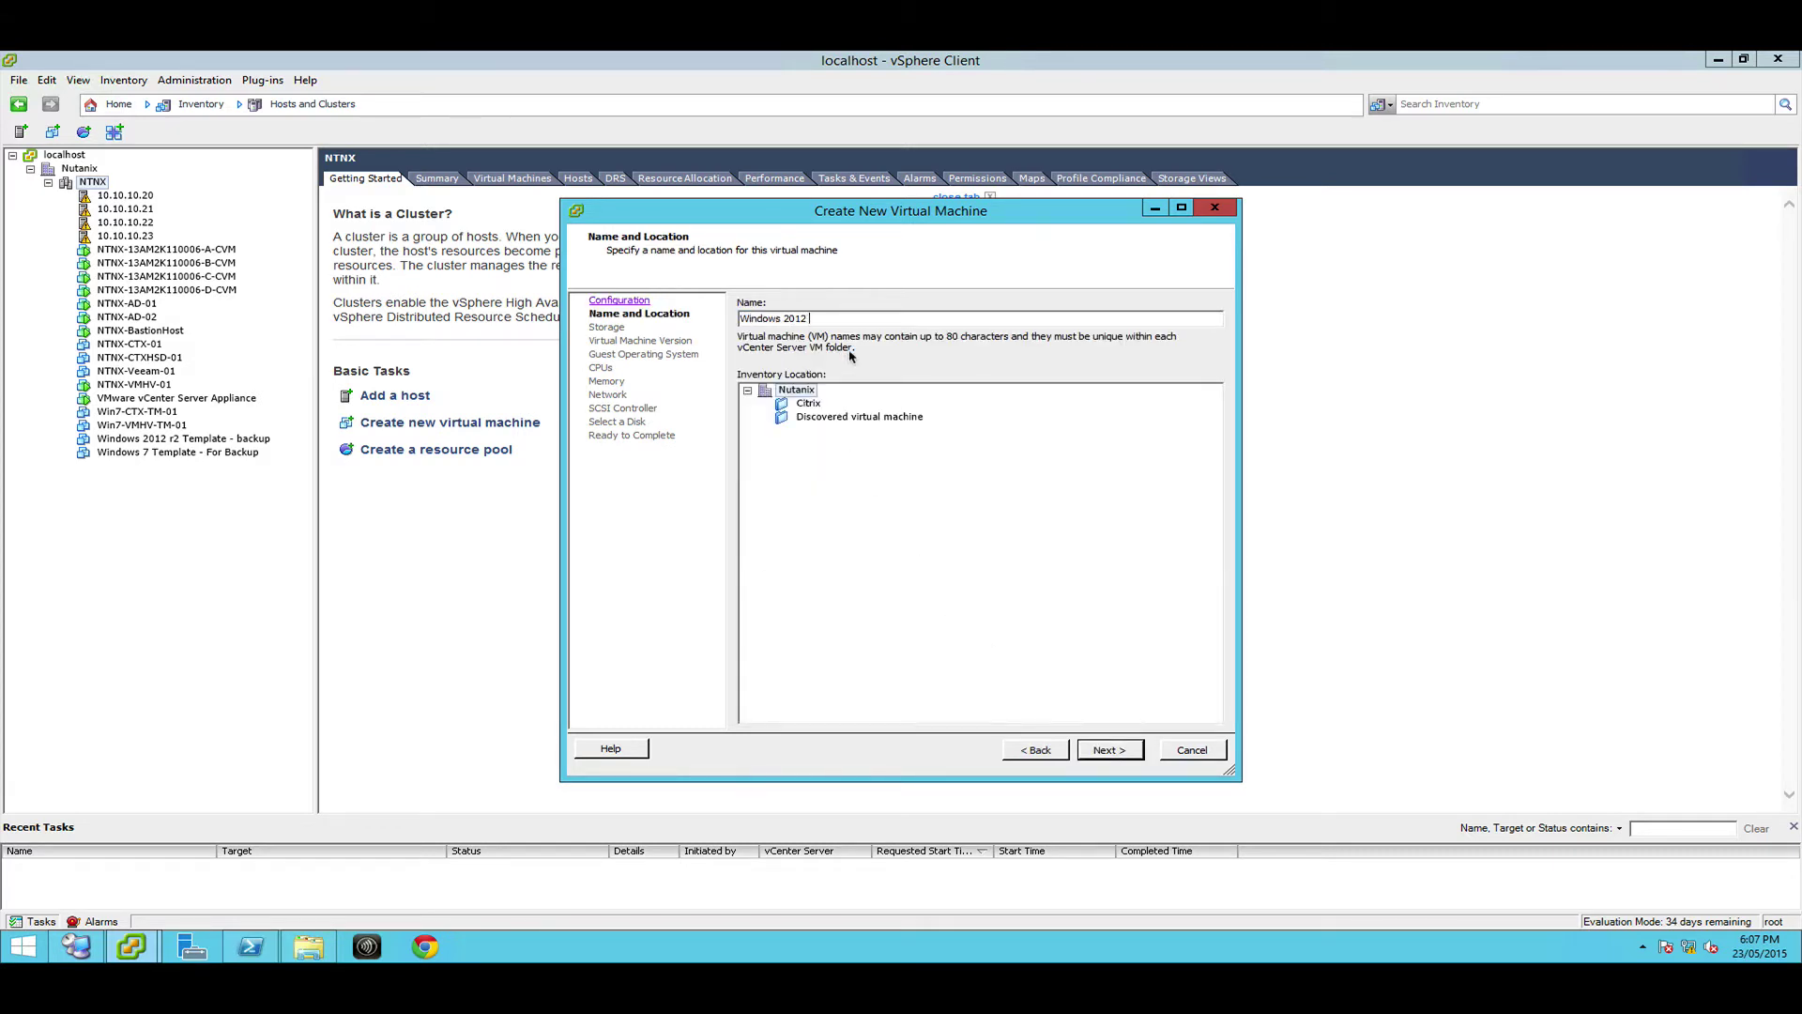
key("ctrl+a")
key("BackSpace")
left_click(1097, 751)
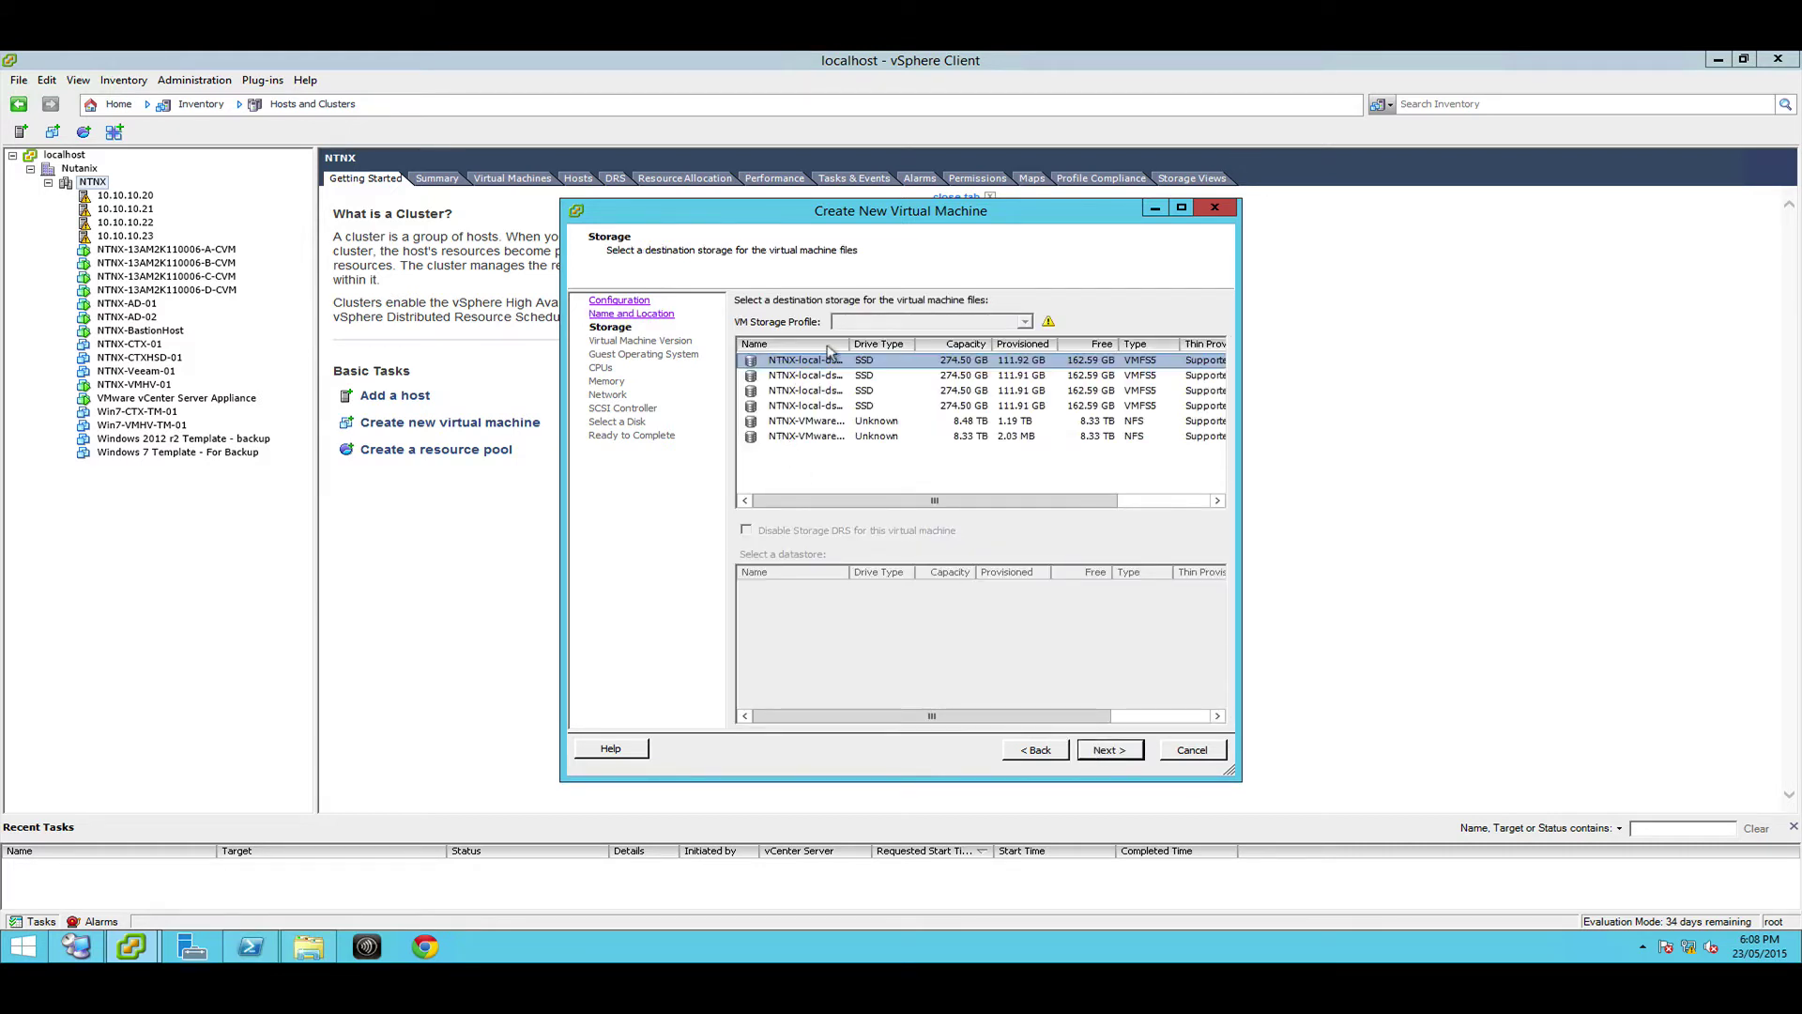
Store the VM files on NTNX-VMware-Datastore-01
left_click_drag(849, 343, 943, 343)
left_click(824, 421)
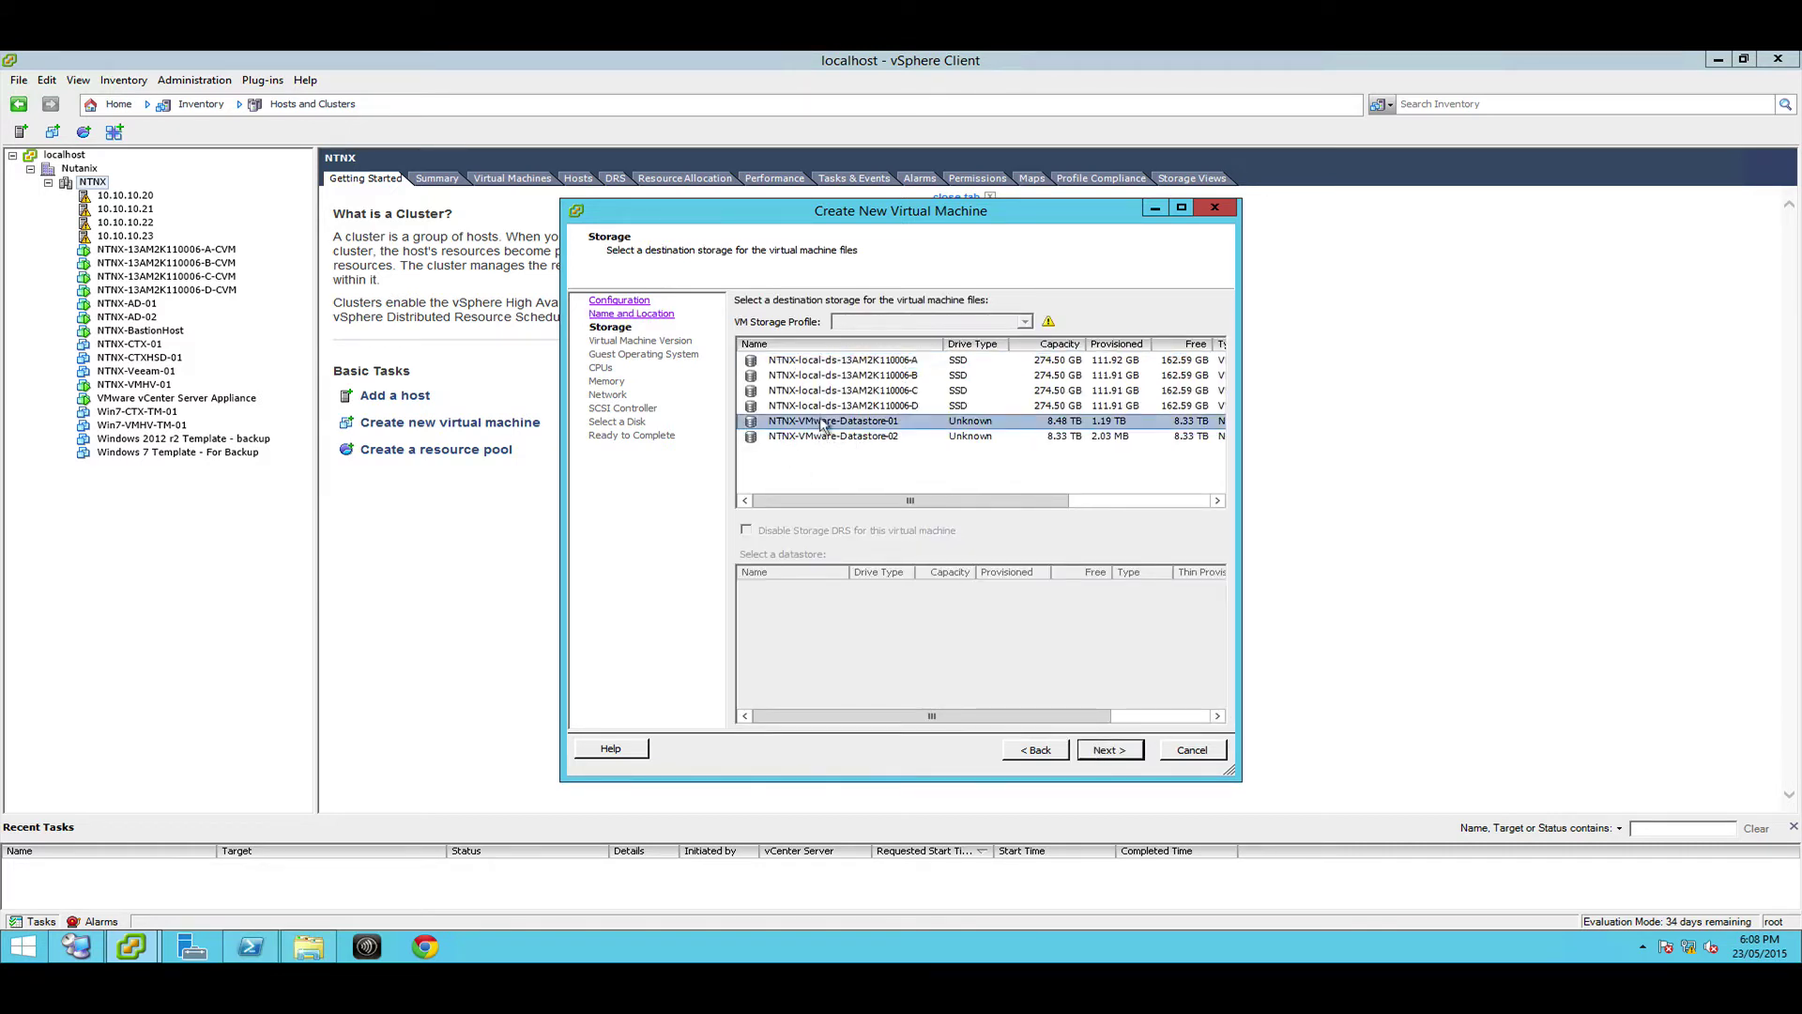
left_click(1104, 751)
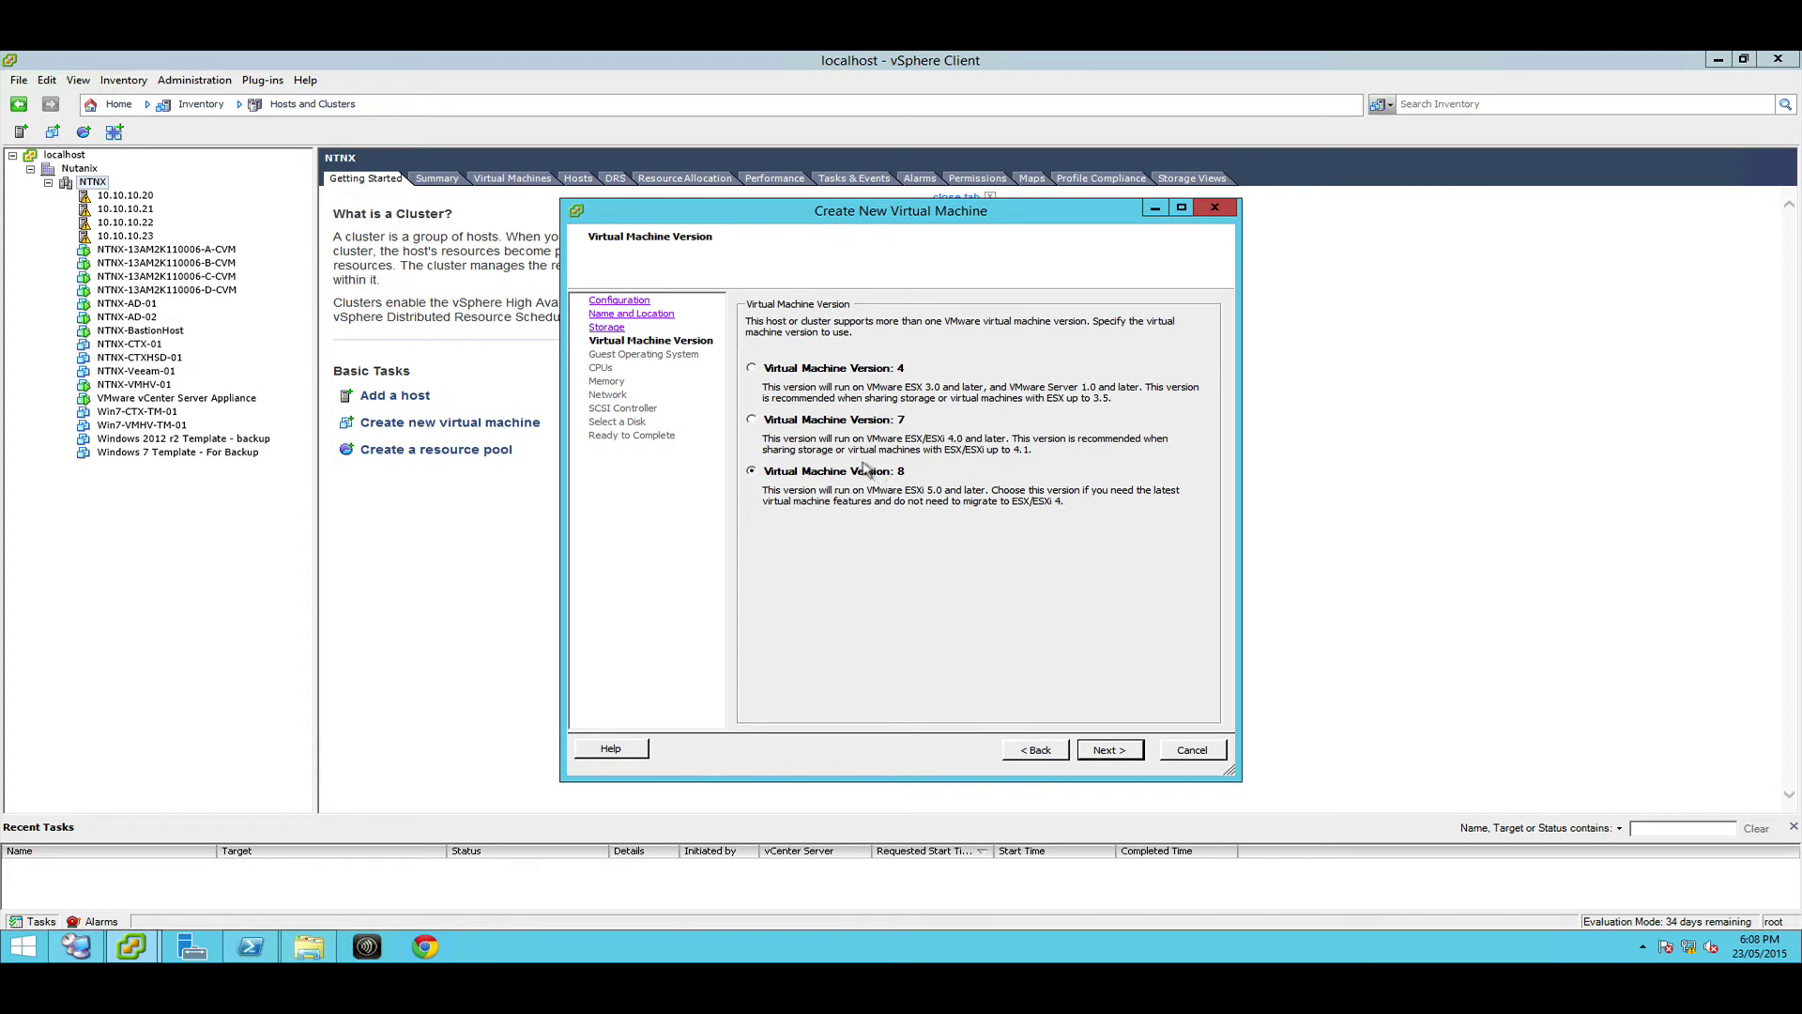
Keep VM version 8 and choose Microsoft Windows Server 2012 (64-bit) as the guest OS
left_click(1110, 751)
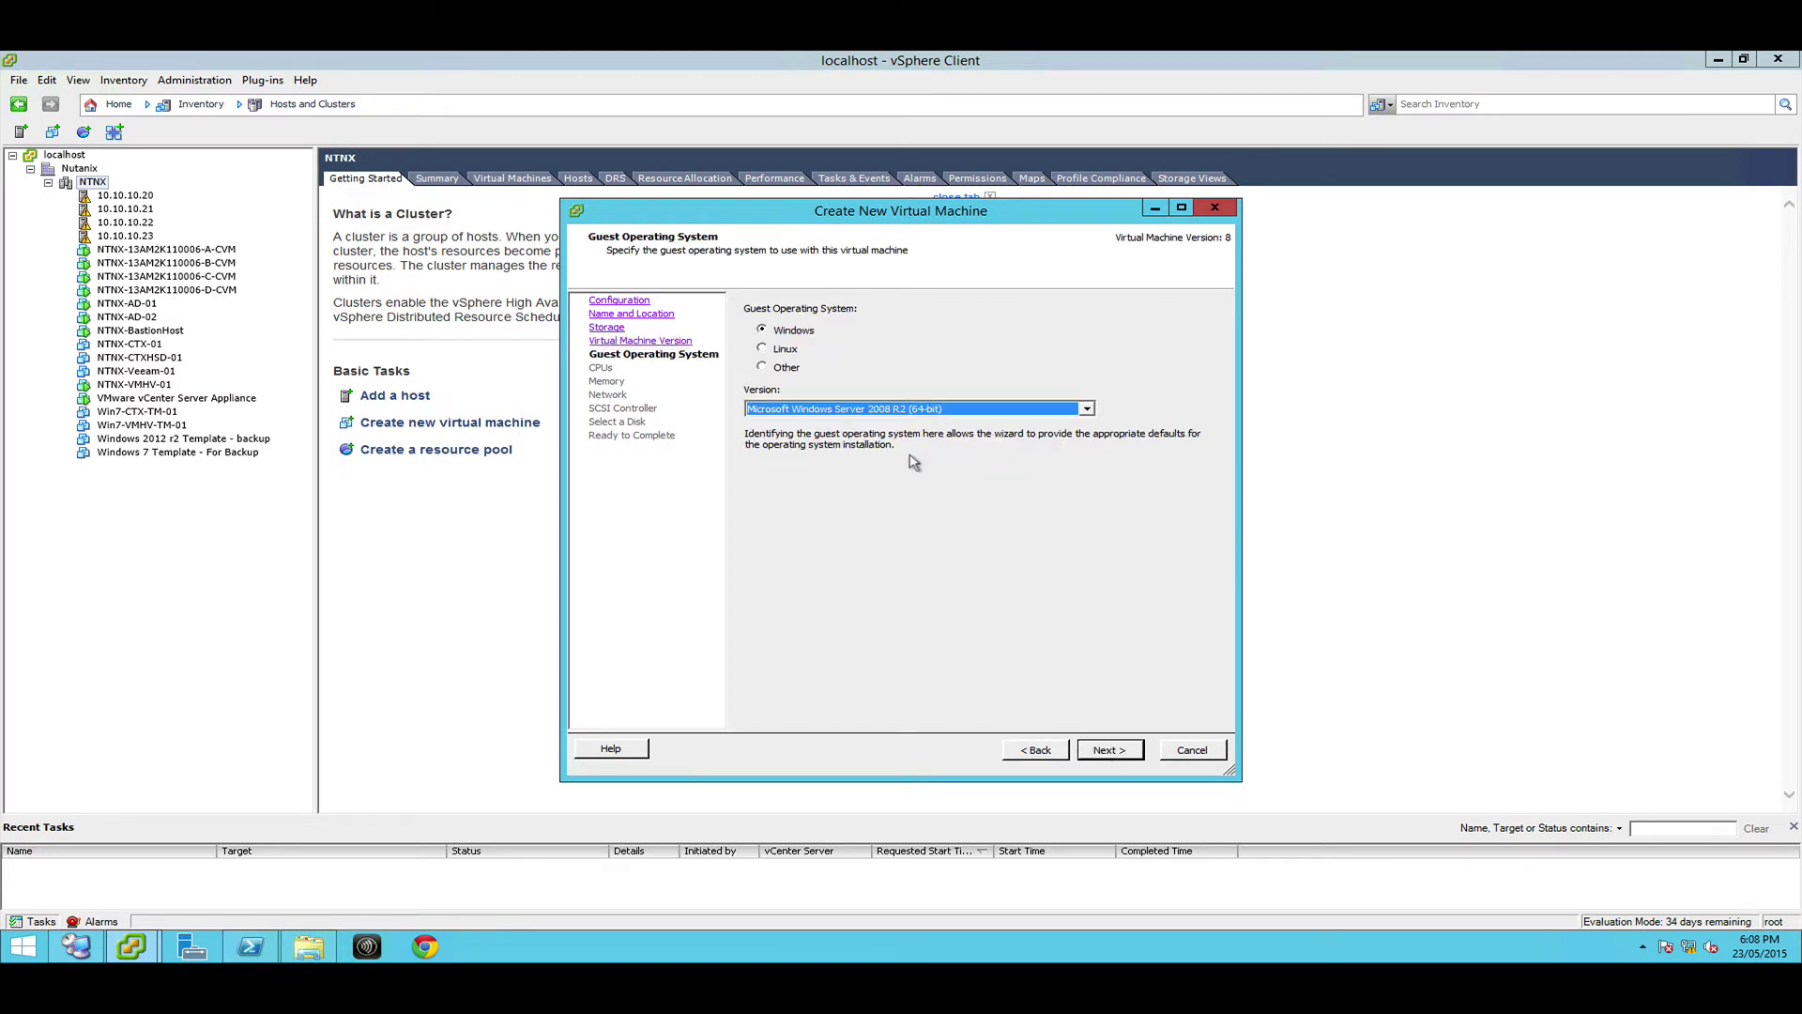
left_click(841, 410)
left_click(894, 424)
Set 2 virtual sockets with 4 cores per socket, 8 cores in total
left_click(1089, 751)
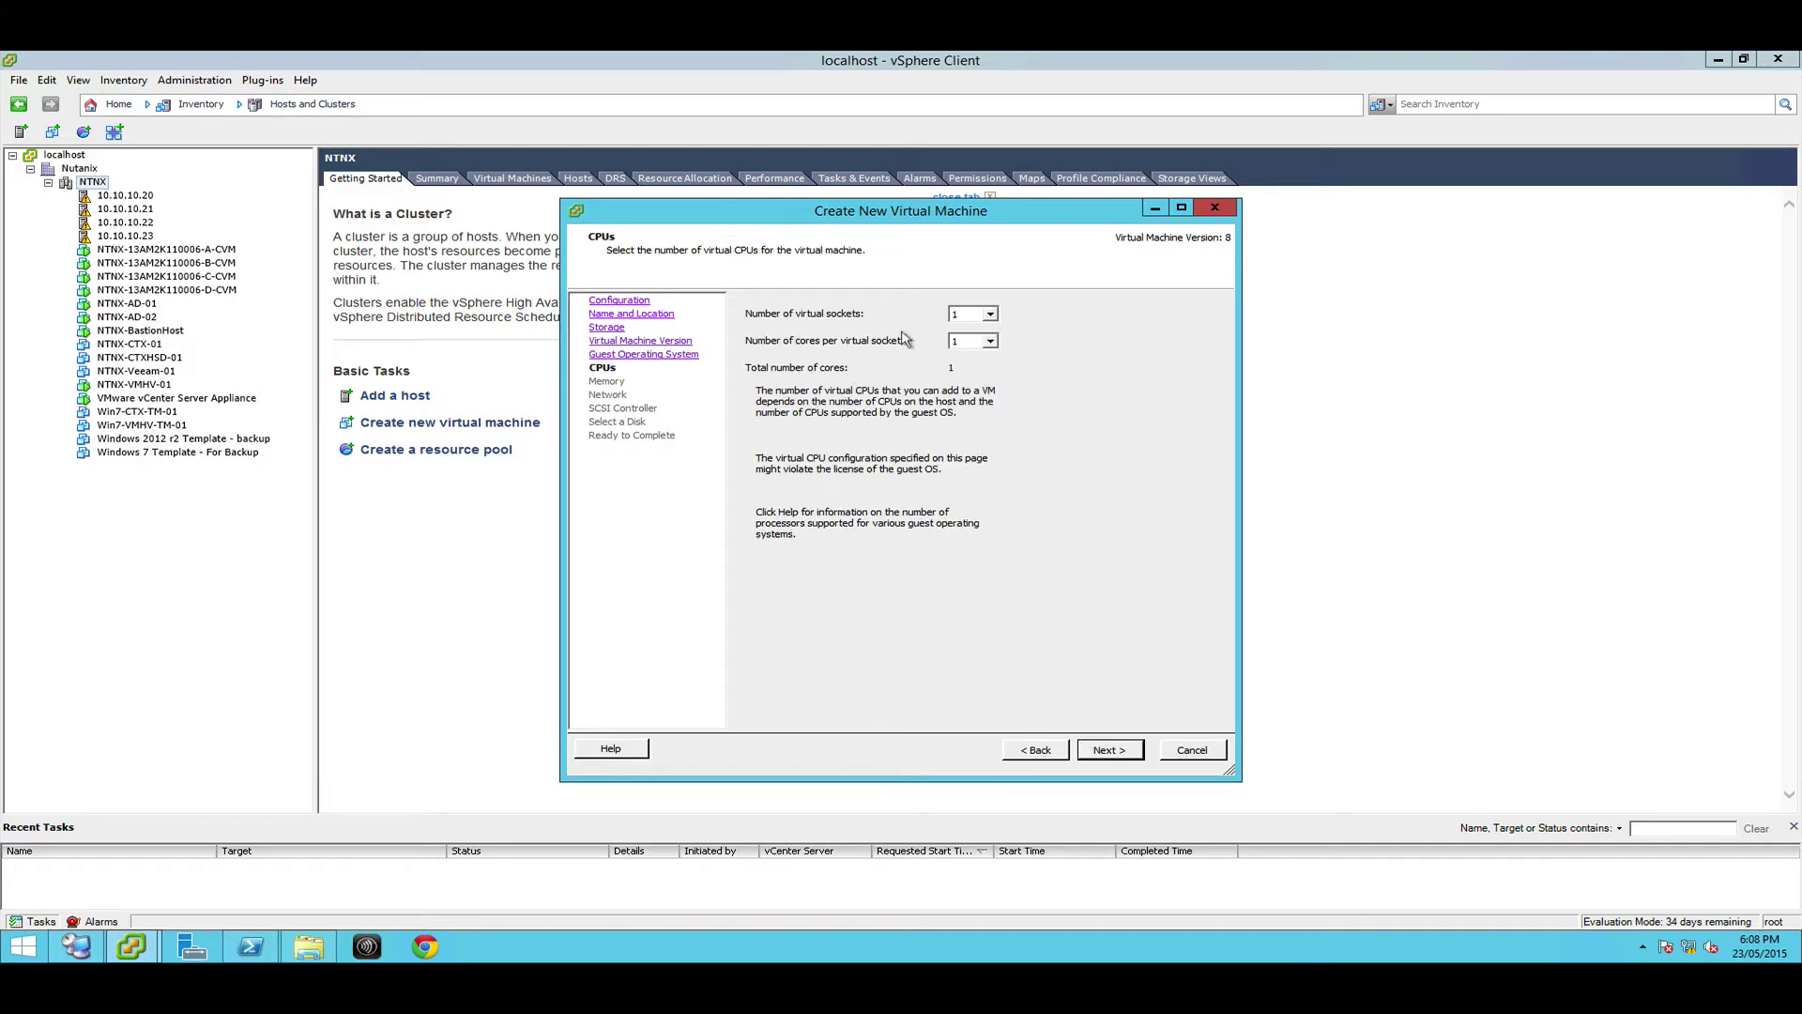
left_click(953, 316)
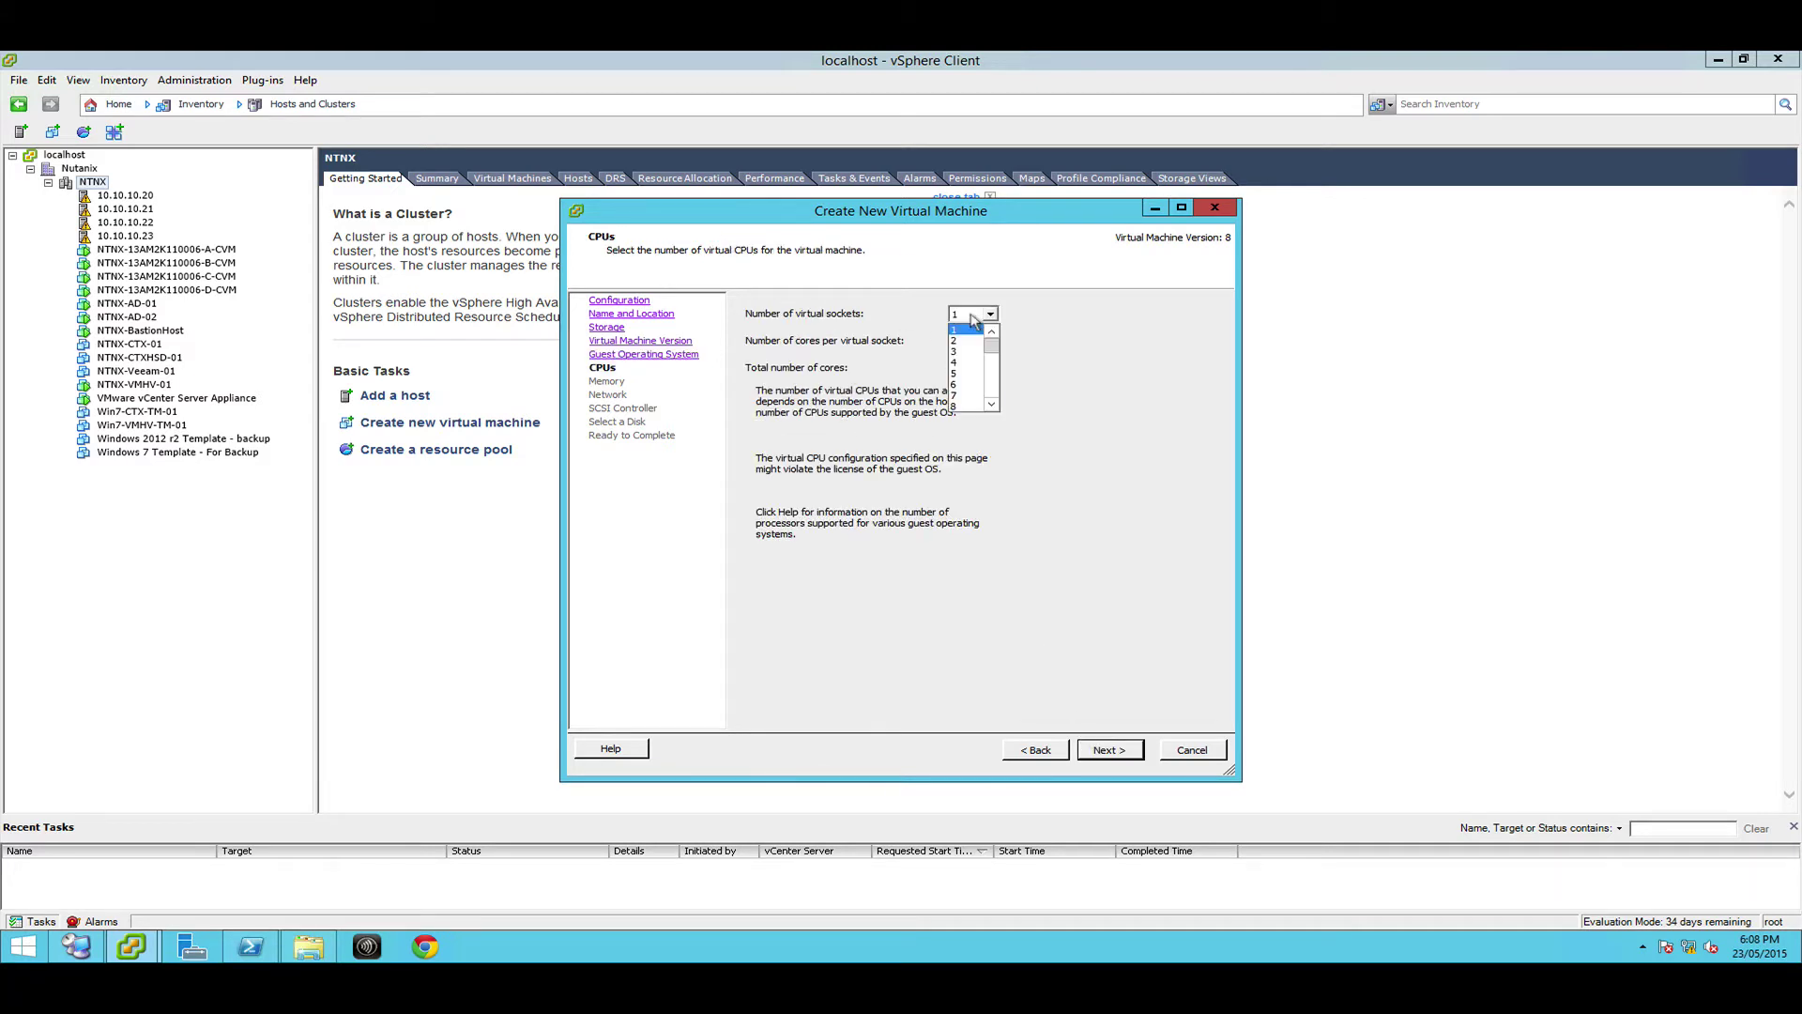
left_click(952, 341)
left_click(954, 342)
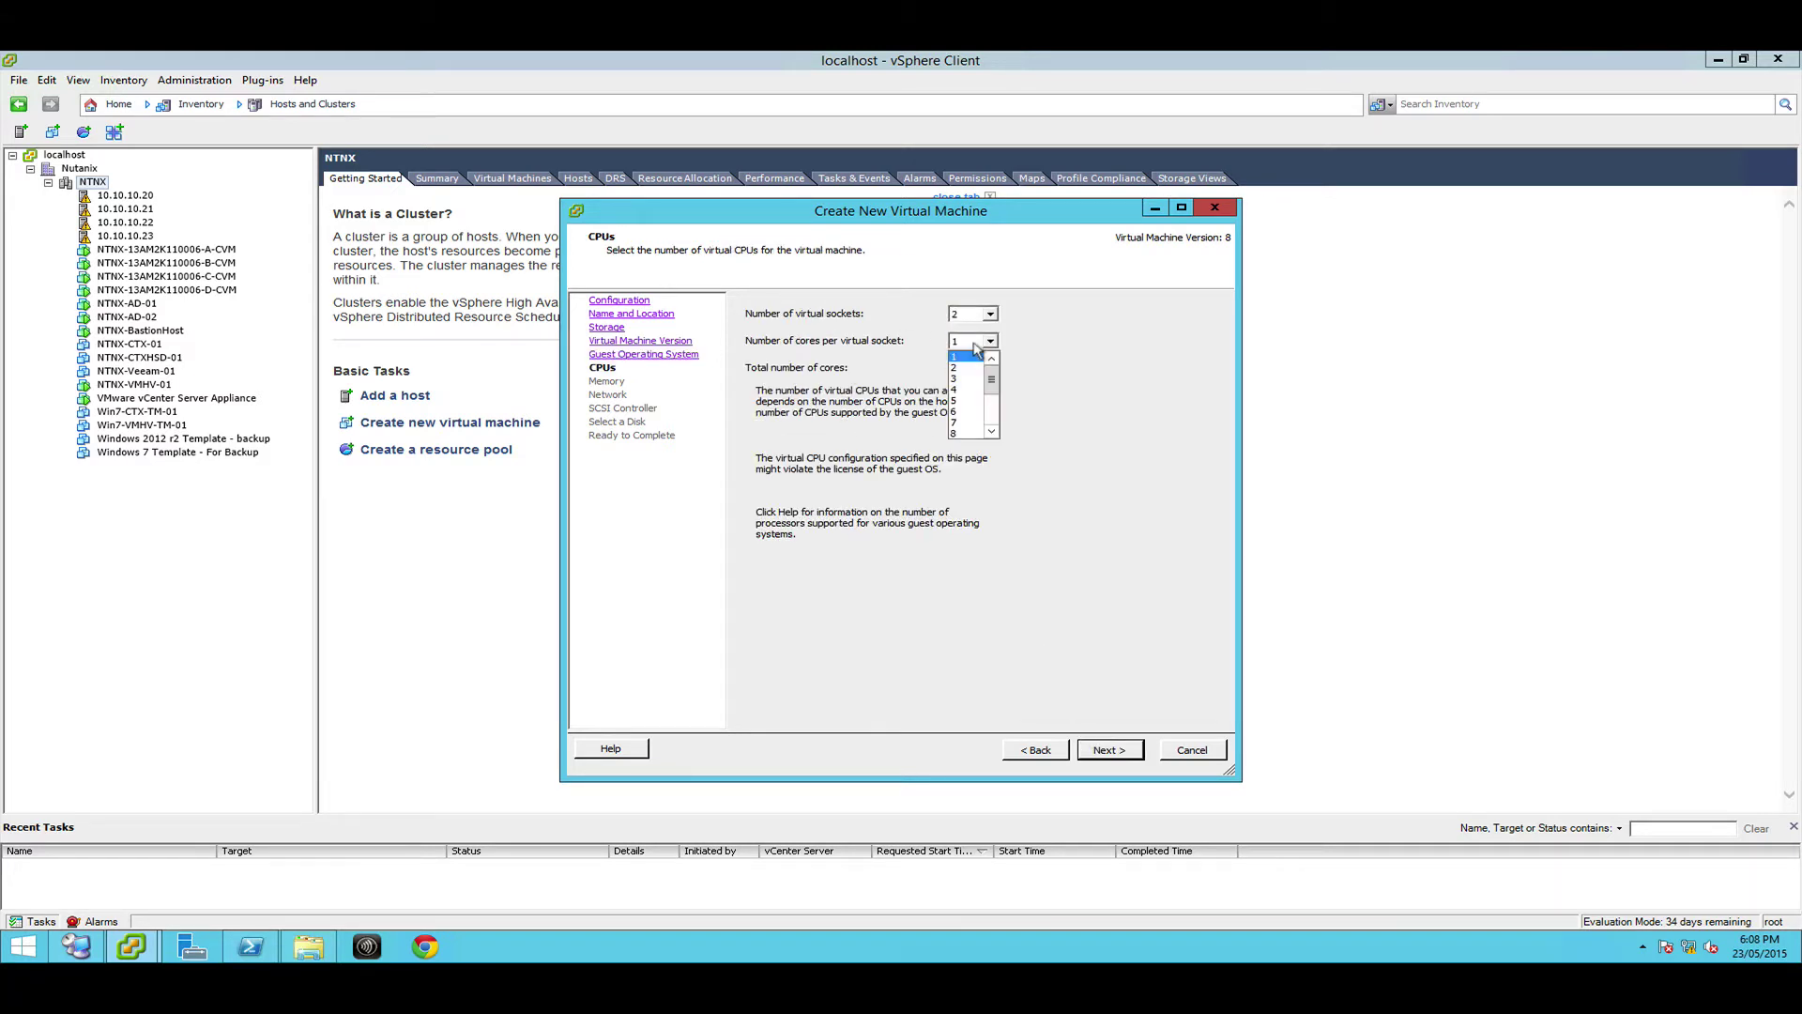
left_click(954, 390)
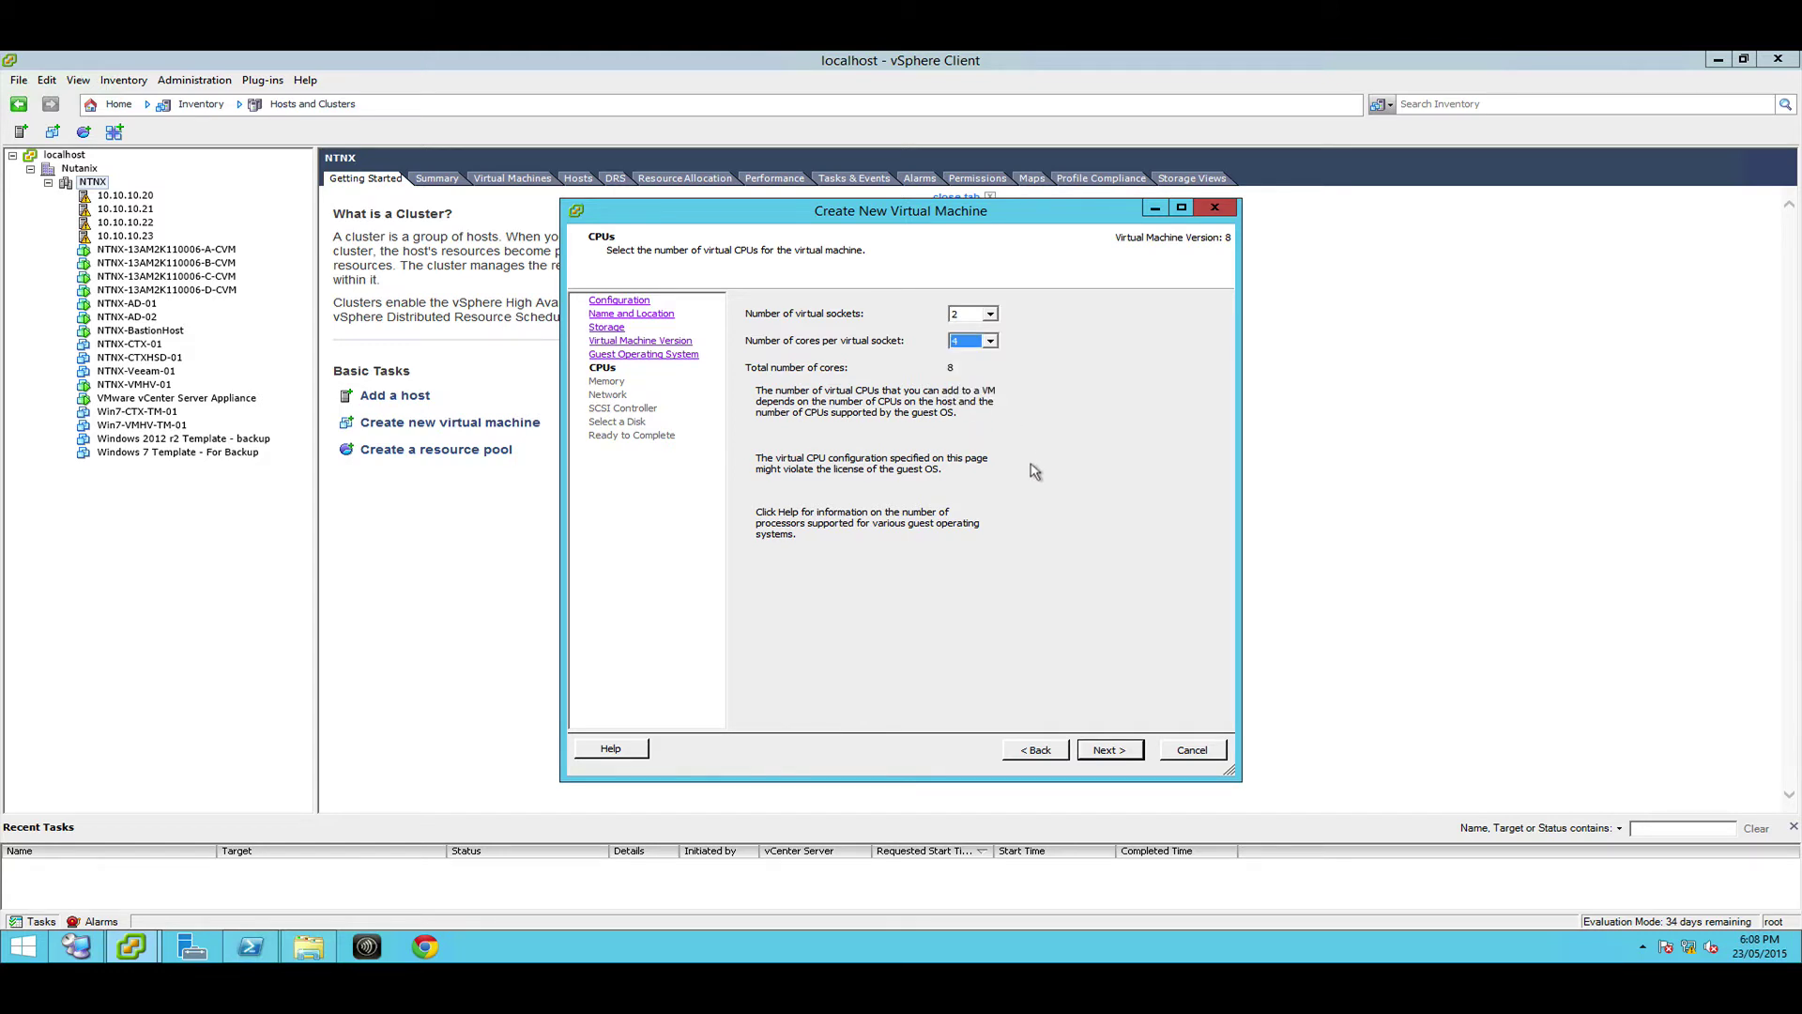
left_click(957, 346)
left_click(958, 346)
left_click(958, 346)
left_click(1059, 354)
left_click(1110, 751)
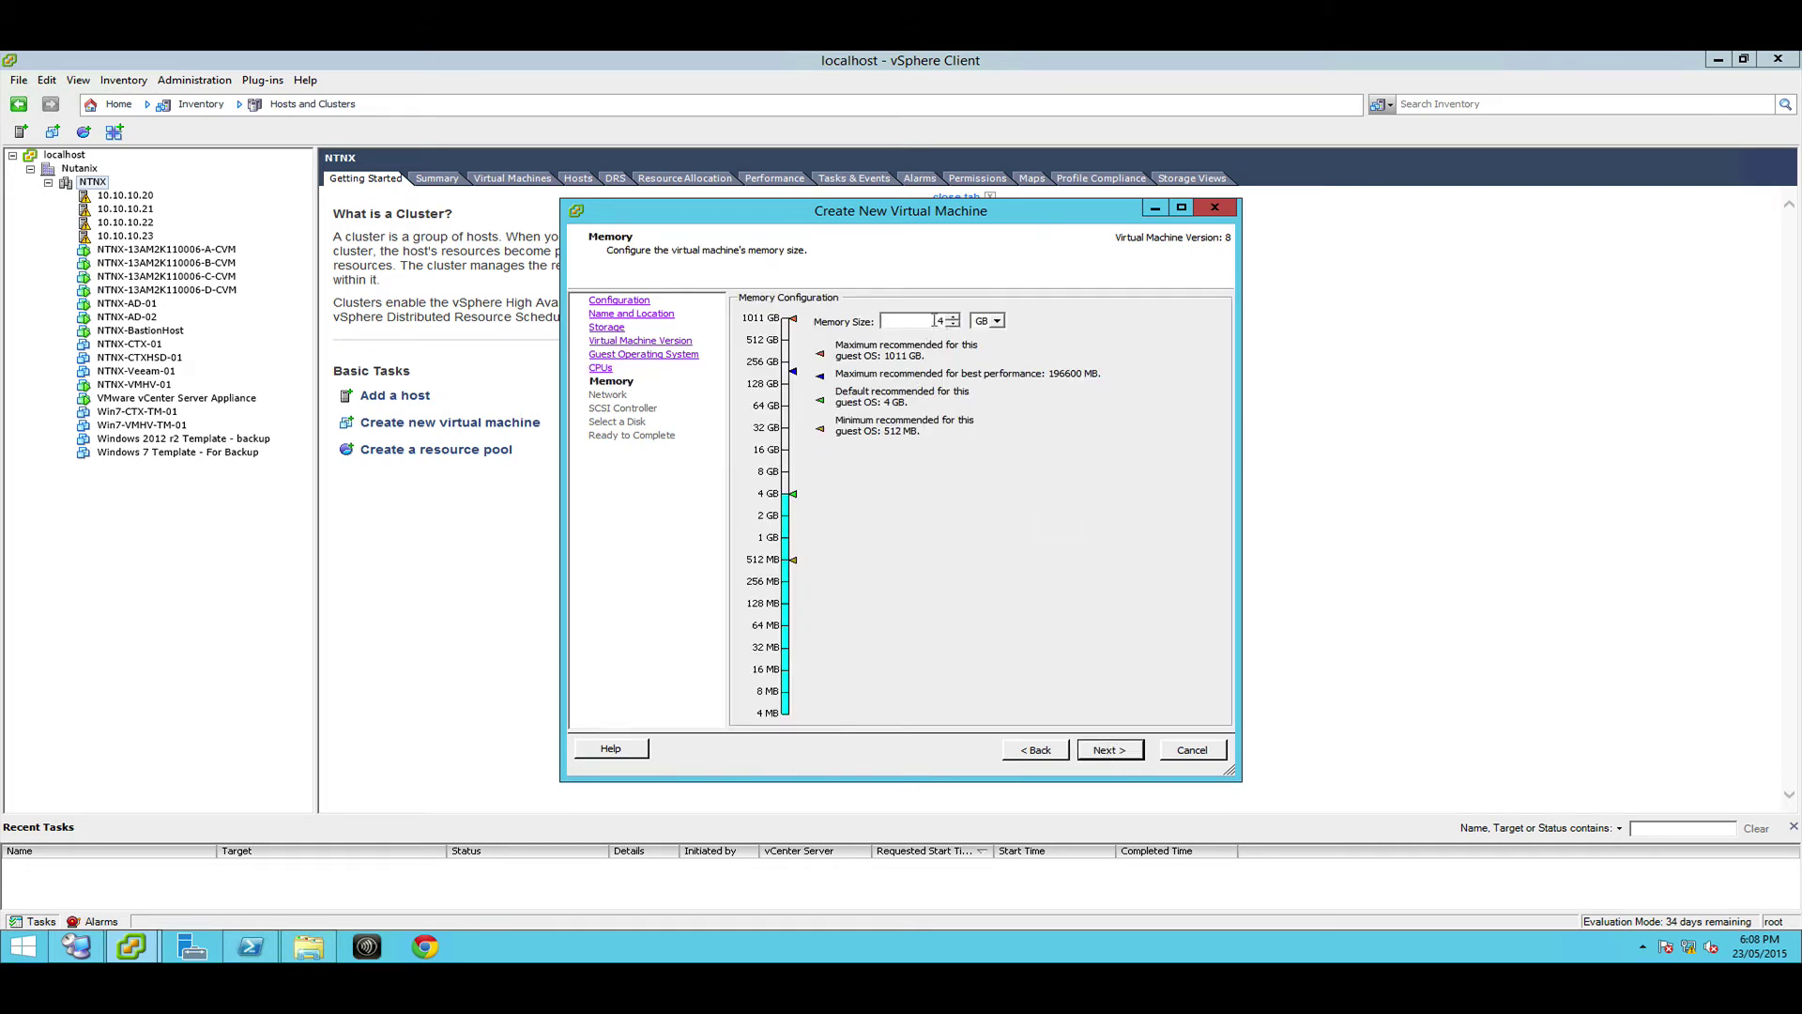
Give the VM 16 GB memory and a VMXNET 3 network adapter
type("16")
left_click(1108, 750)
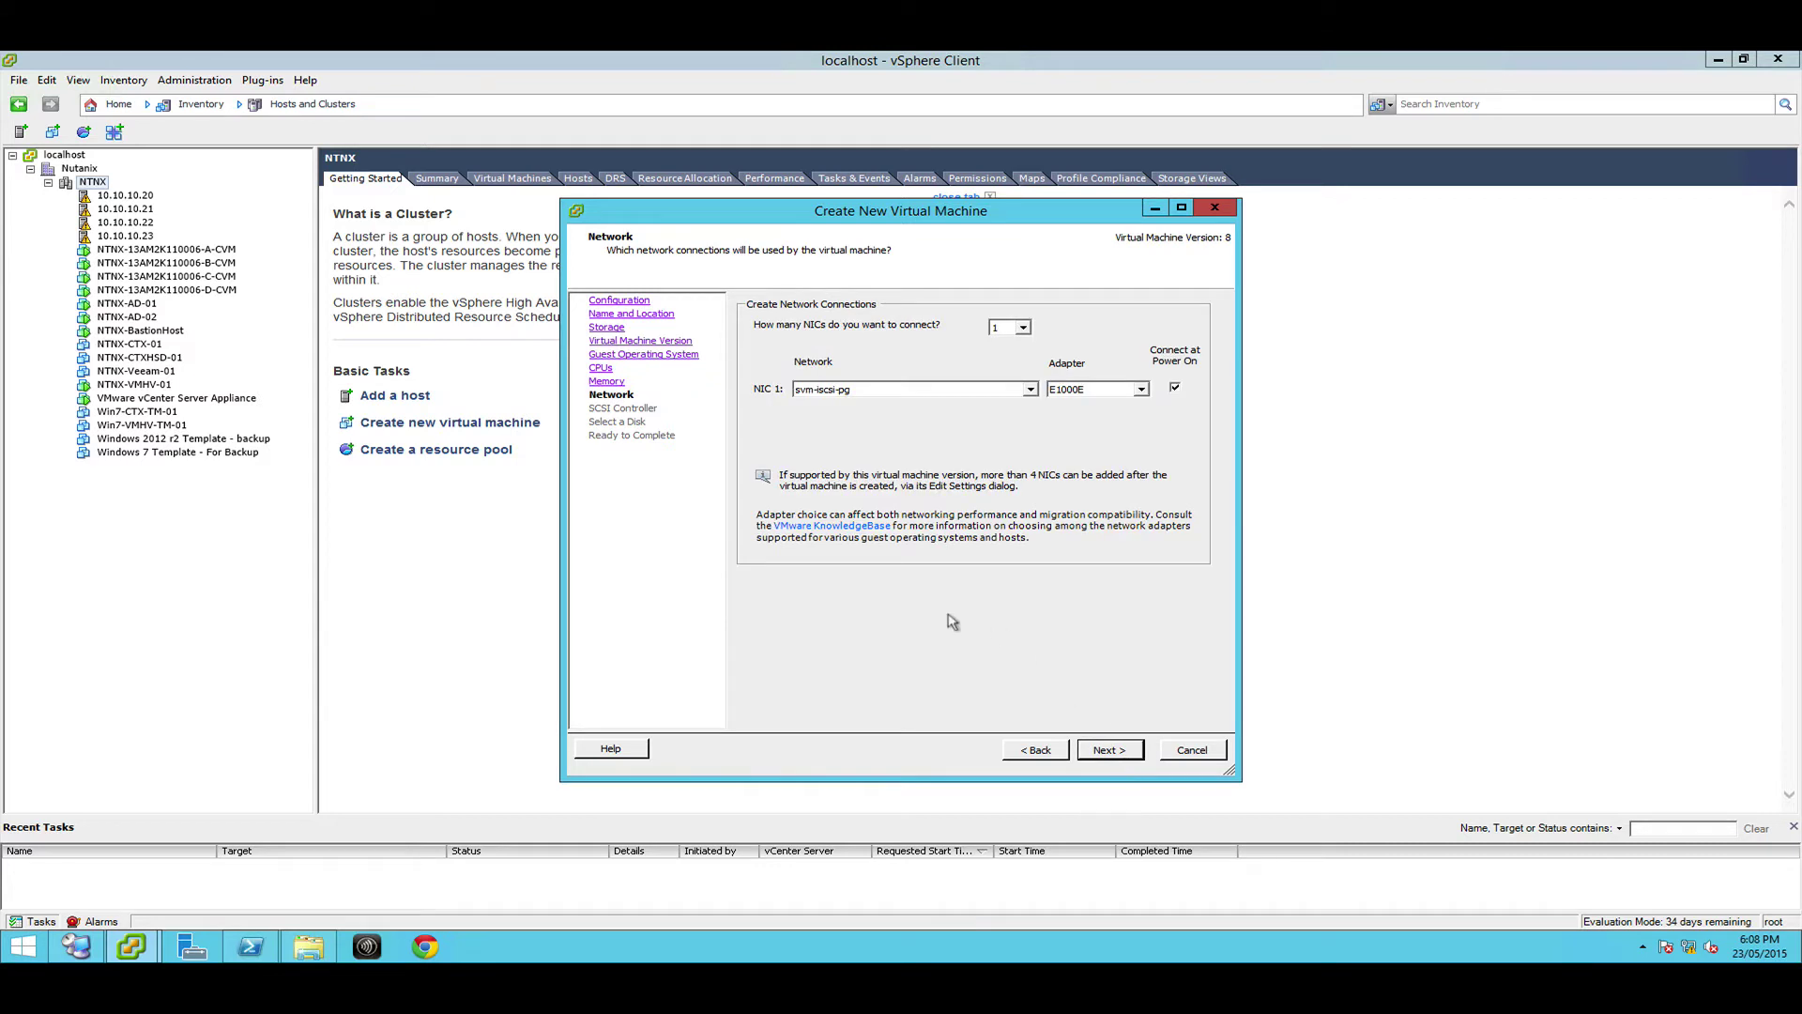
left_click(1068, 392)
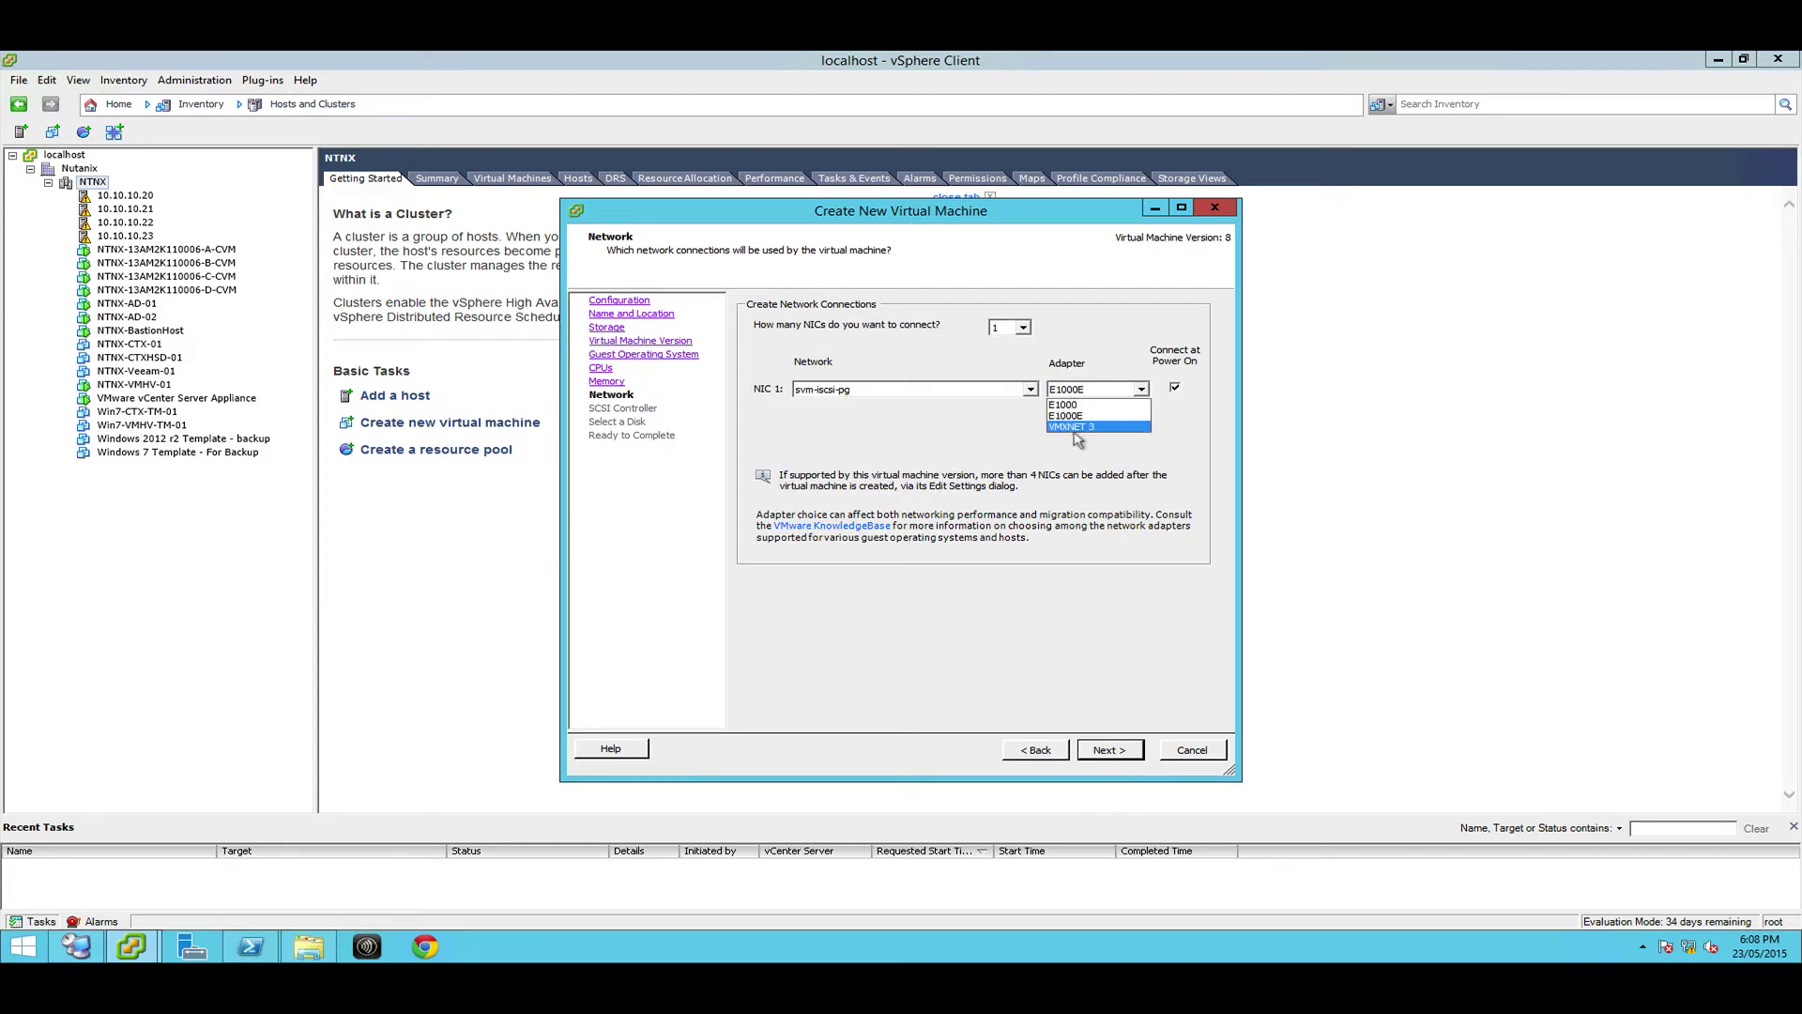
left_click(1086, 431)
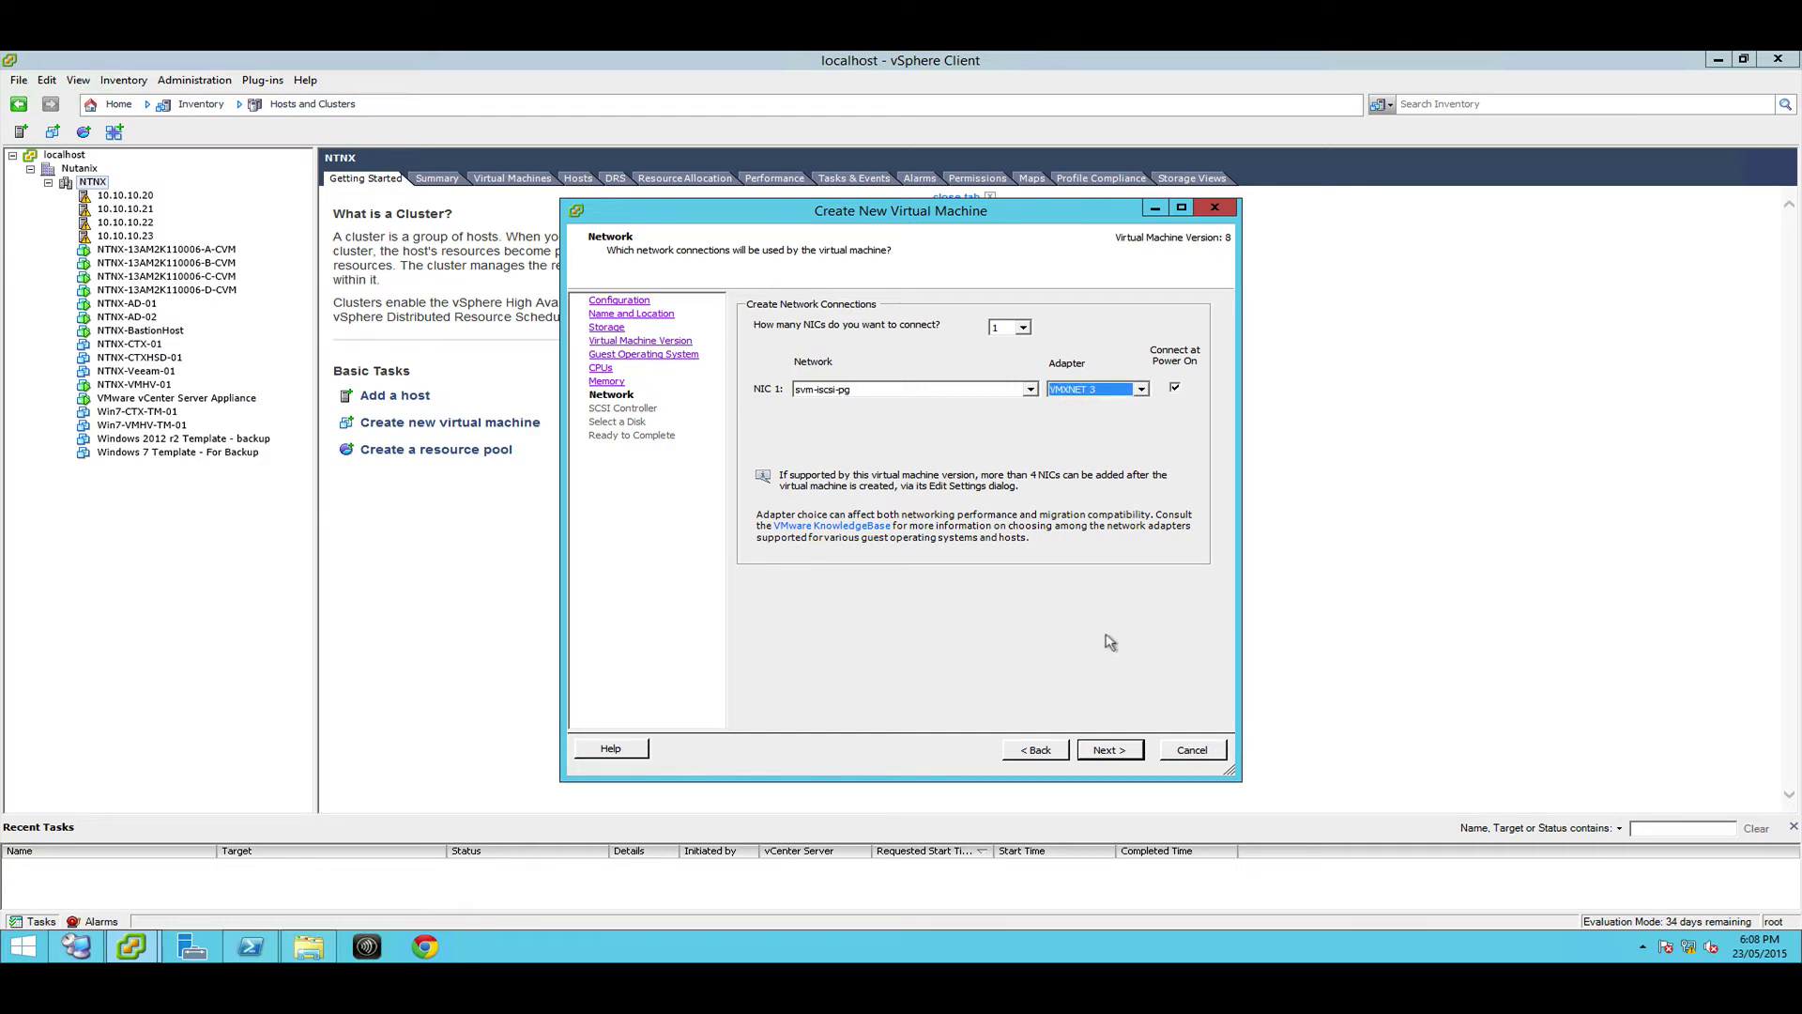
left_click(1100, 753)
Connect NIC 1 to VM Network and keep the LSI Logic SAS controller
left_click(843, 392)
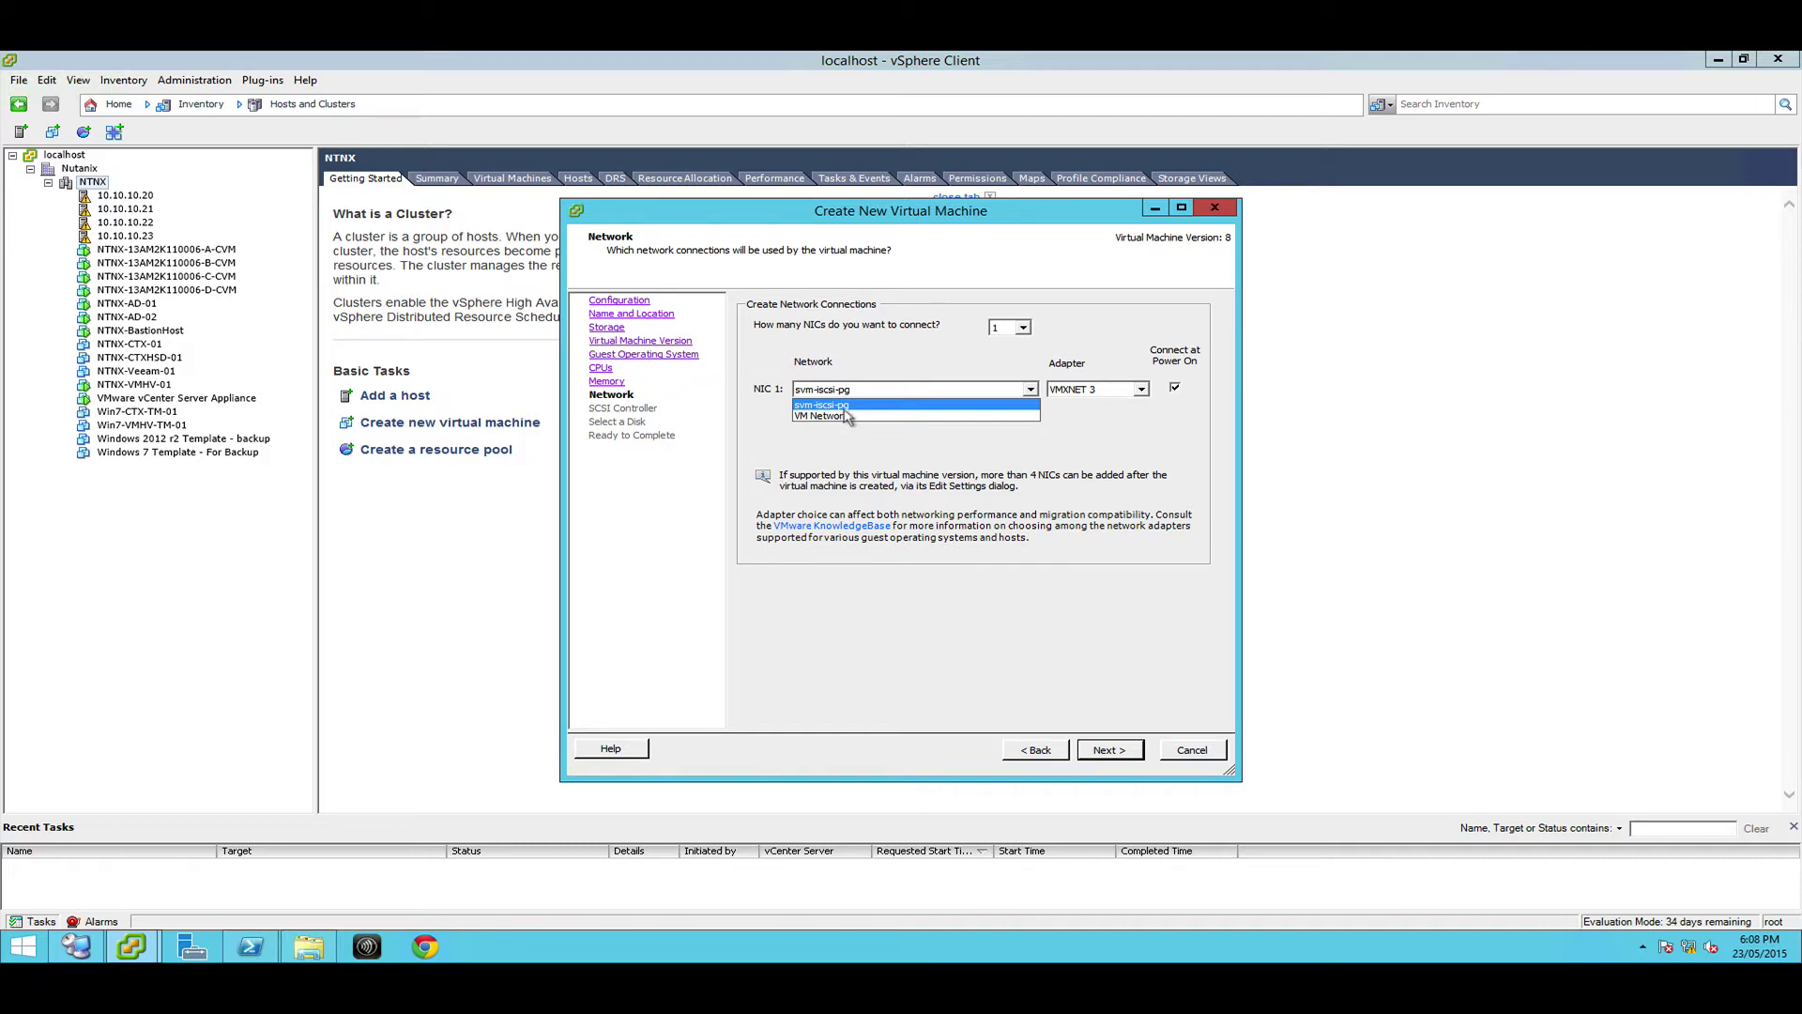
left_click(814, 416)
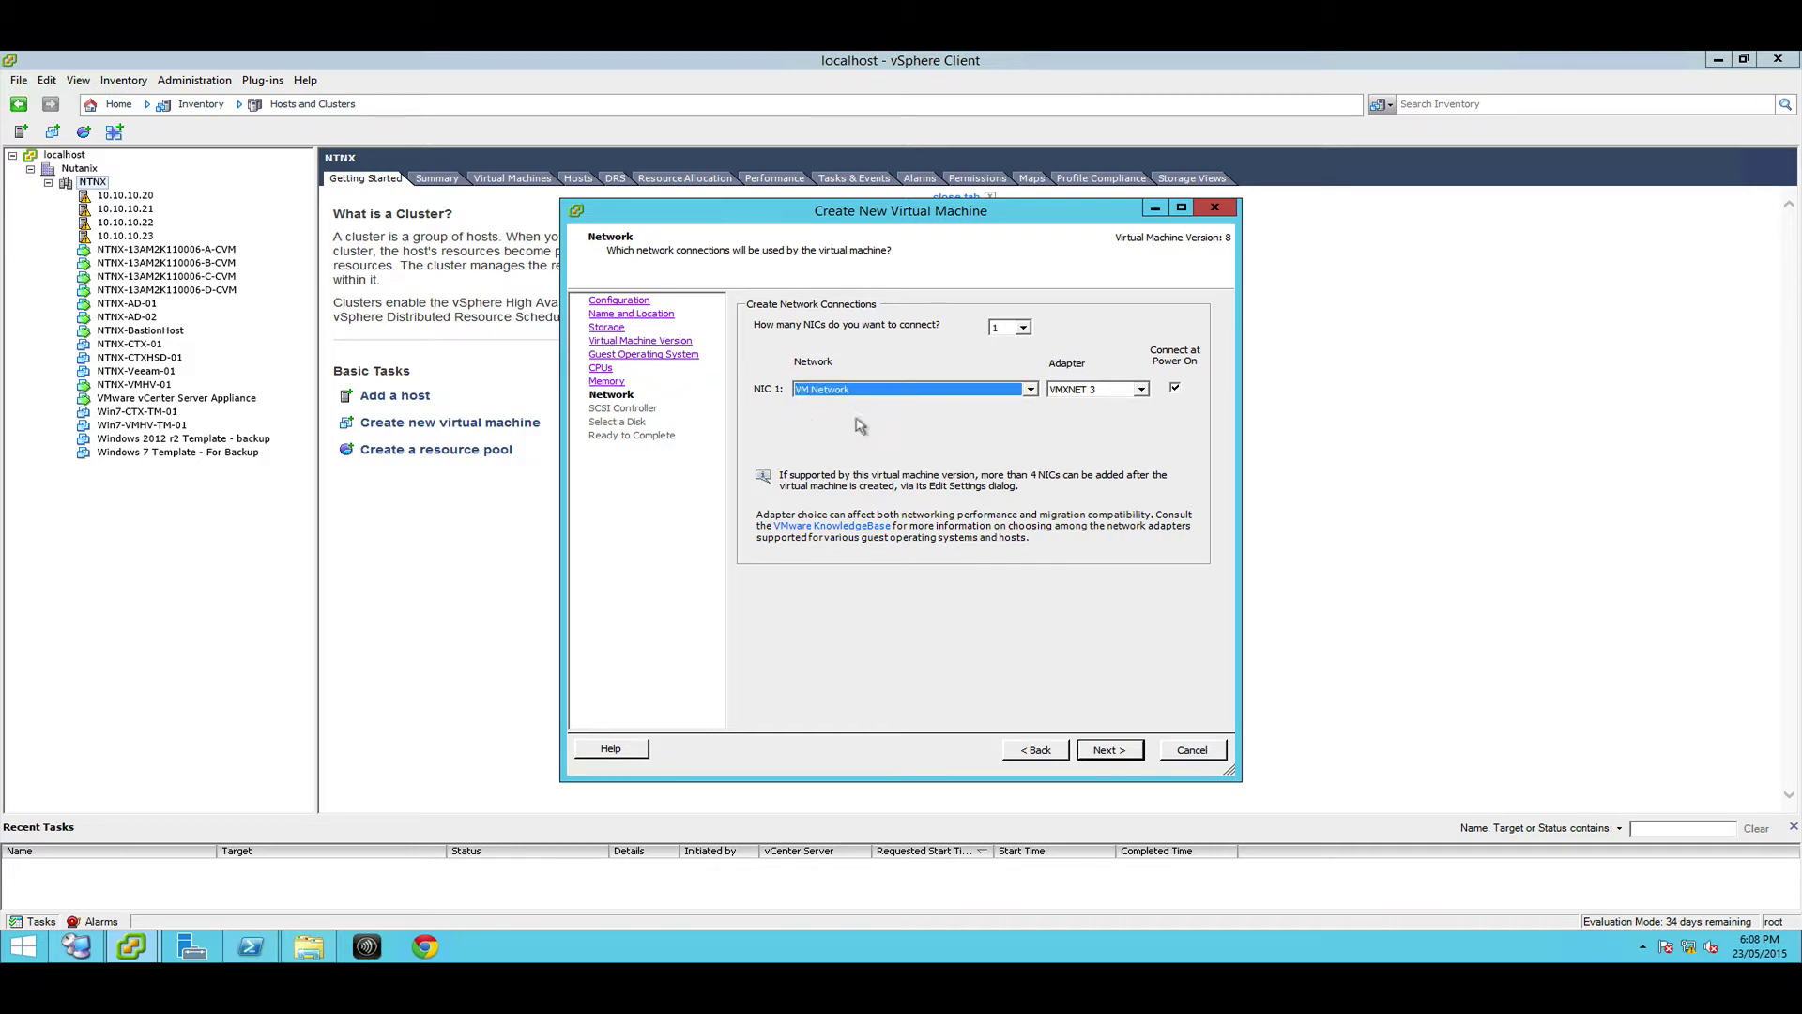
left_click(1104, 751)
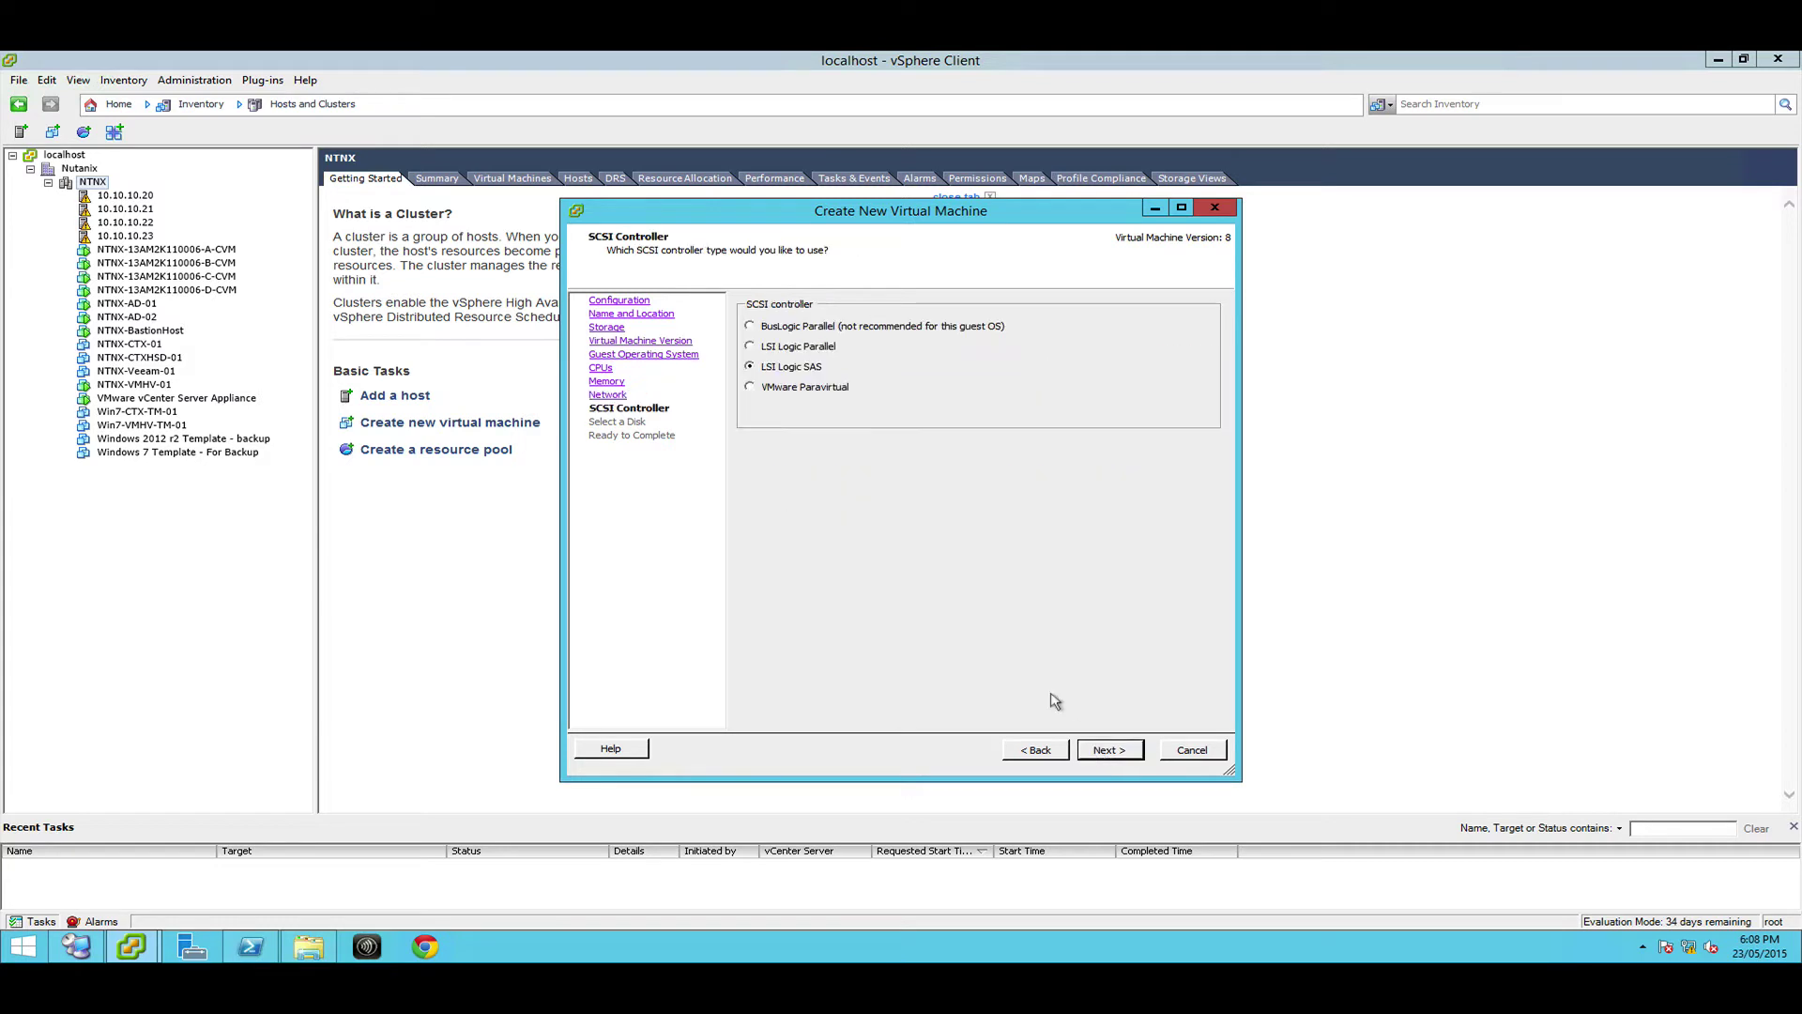
left_click(1104, 751)
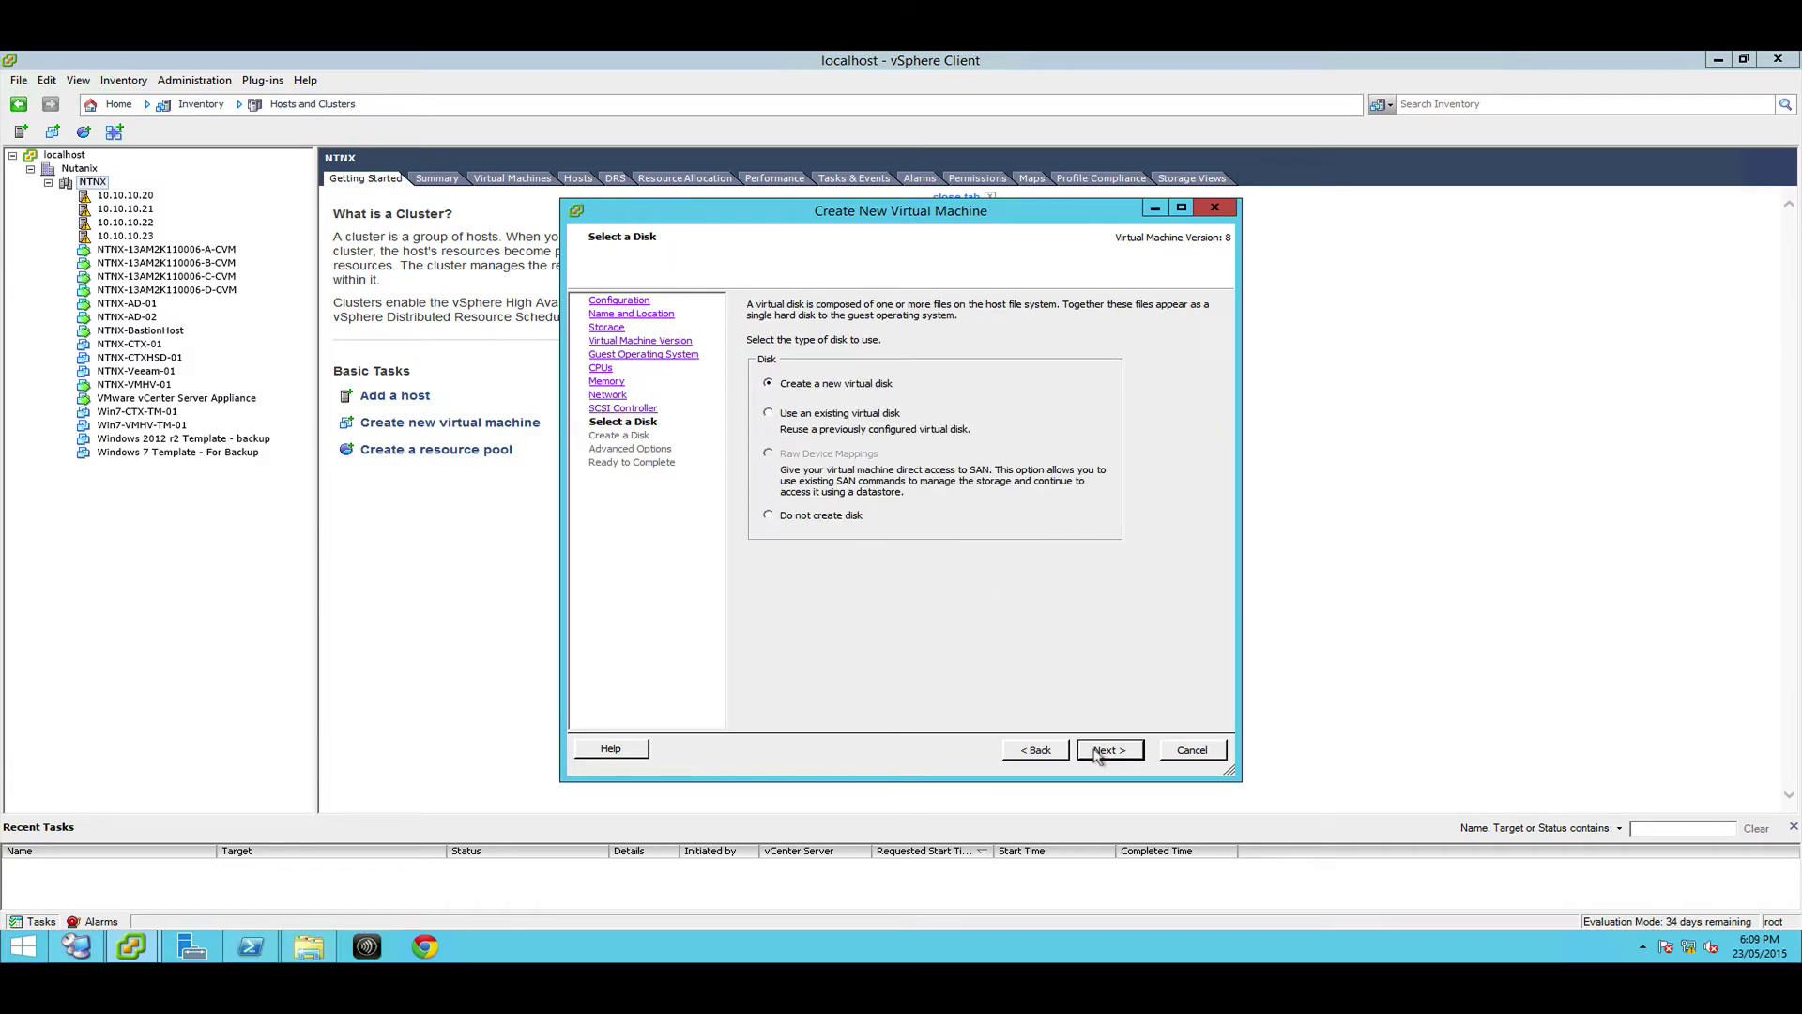
Add a new 80 GB thin-provisioned virtual disk and finish creating LAB-CTX-01
left_click(1100, 751)
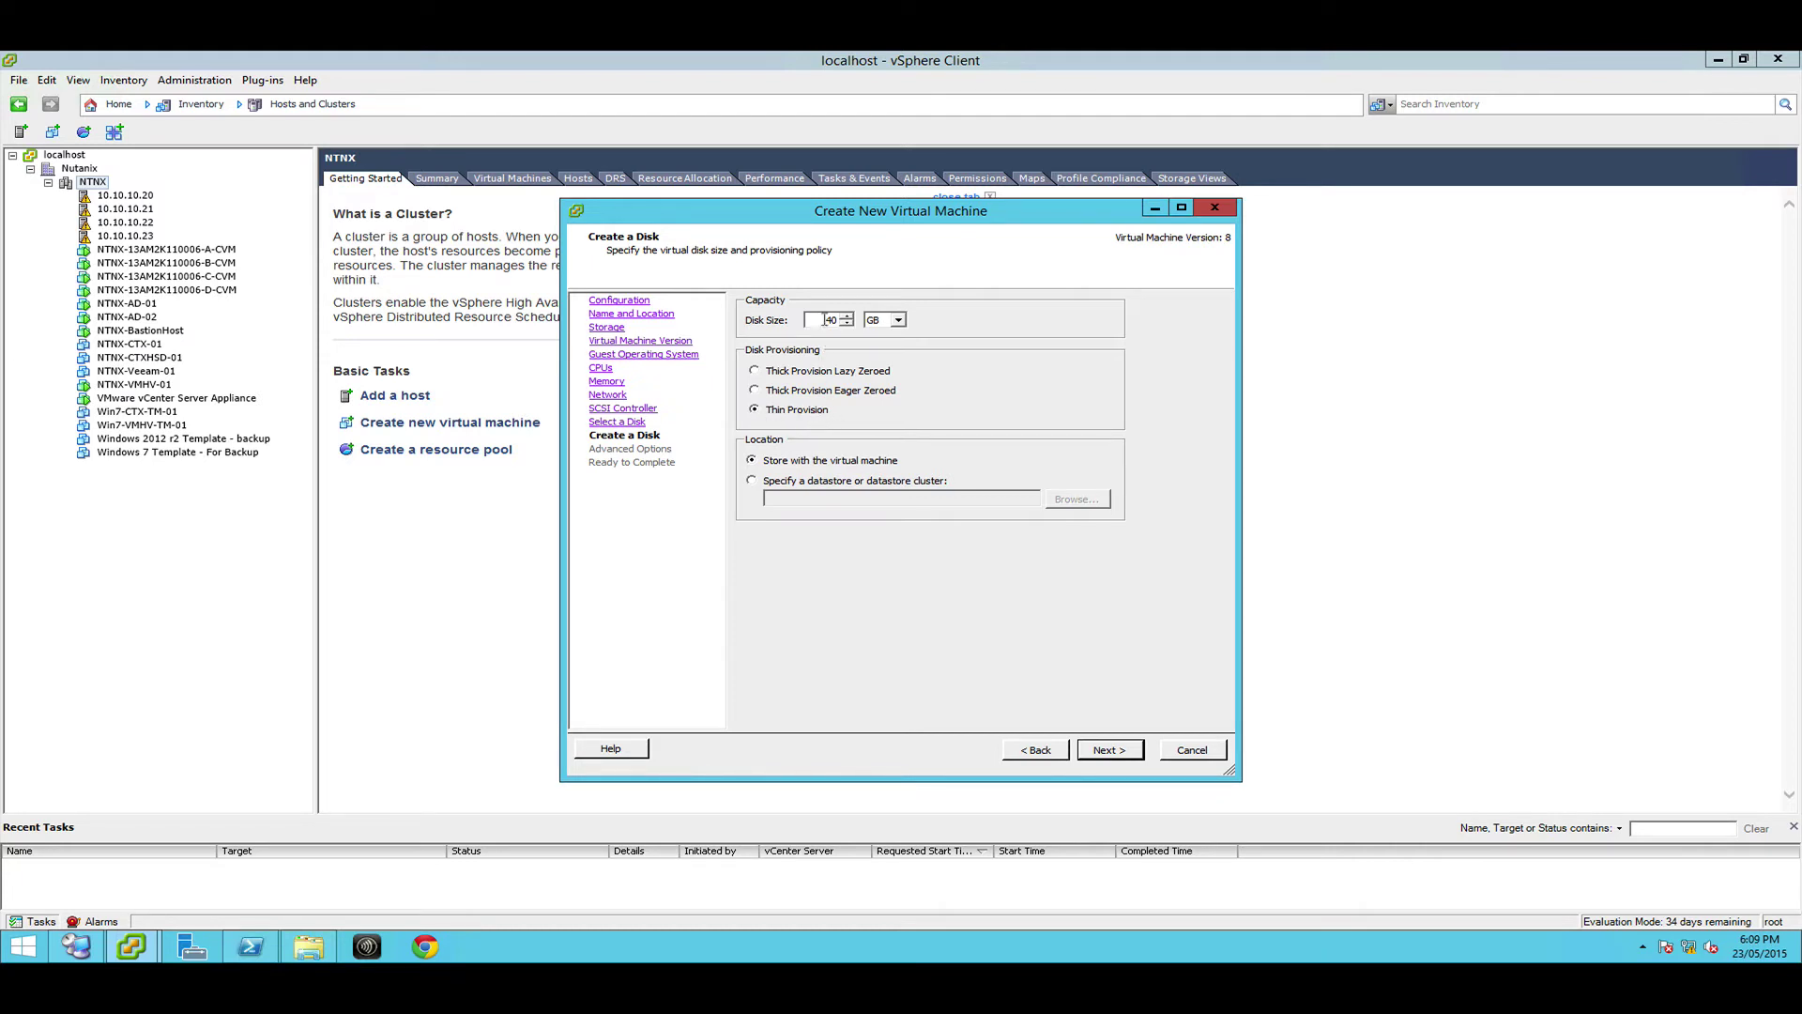
type("80")
double_click(829, 320)
double_click(824, 320)
left_click(1094, 756)
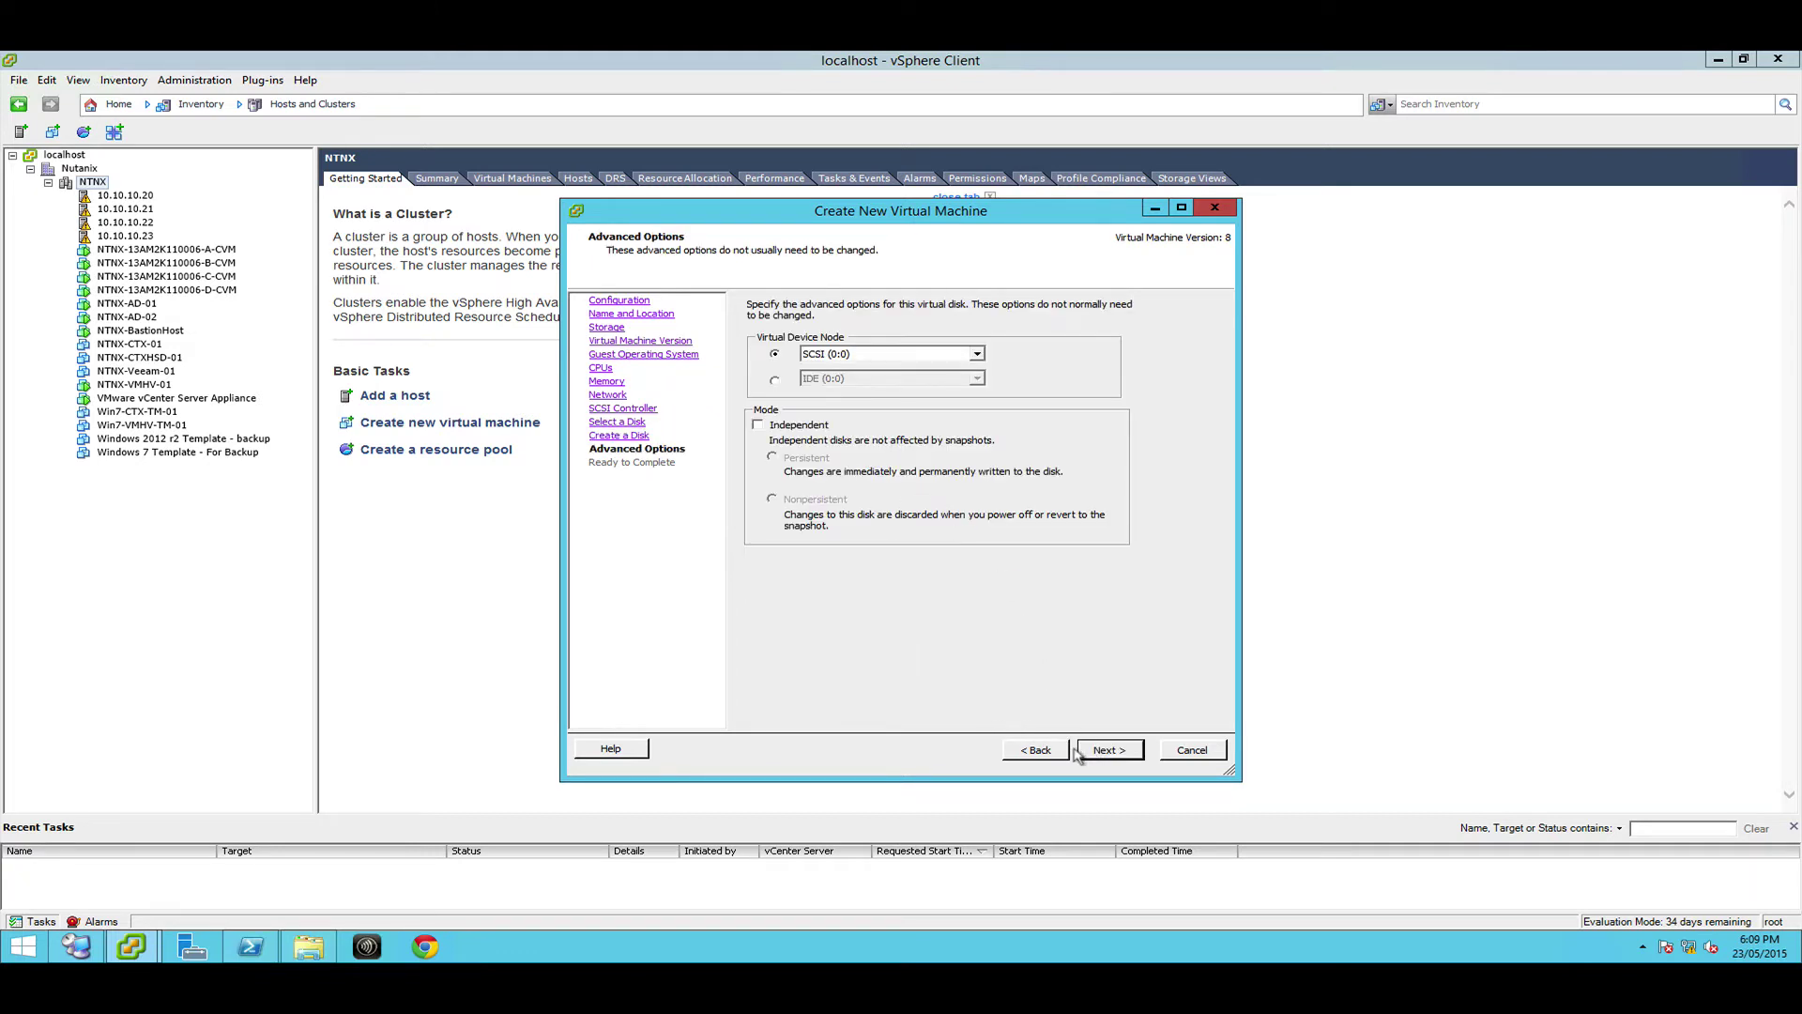
left_click(1079, 755)
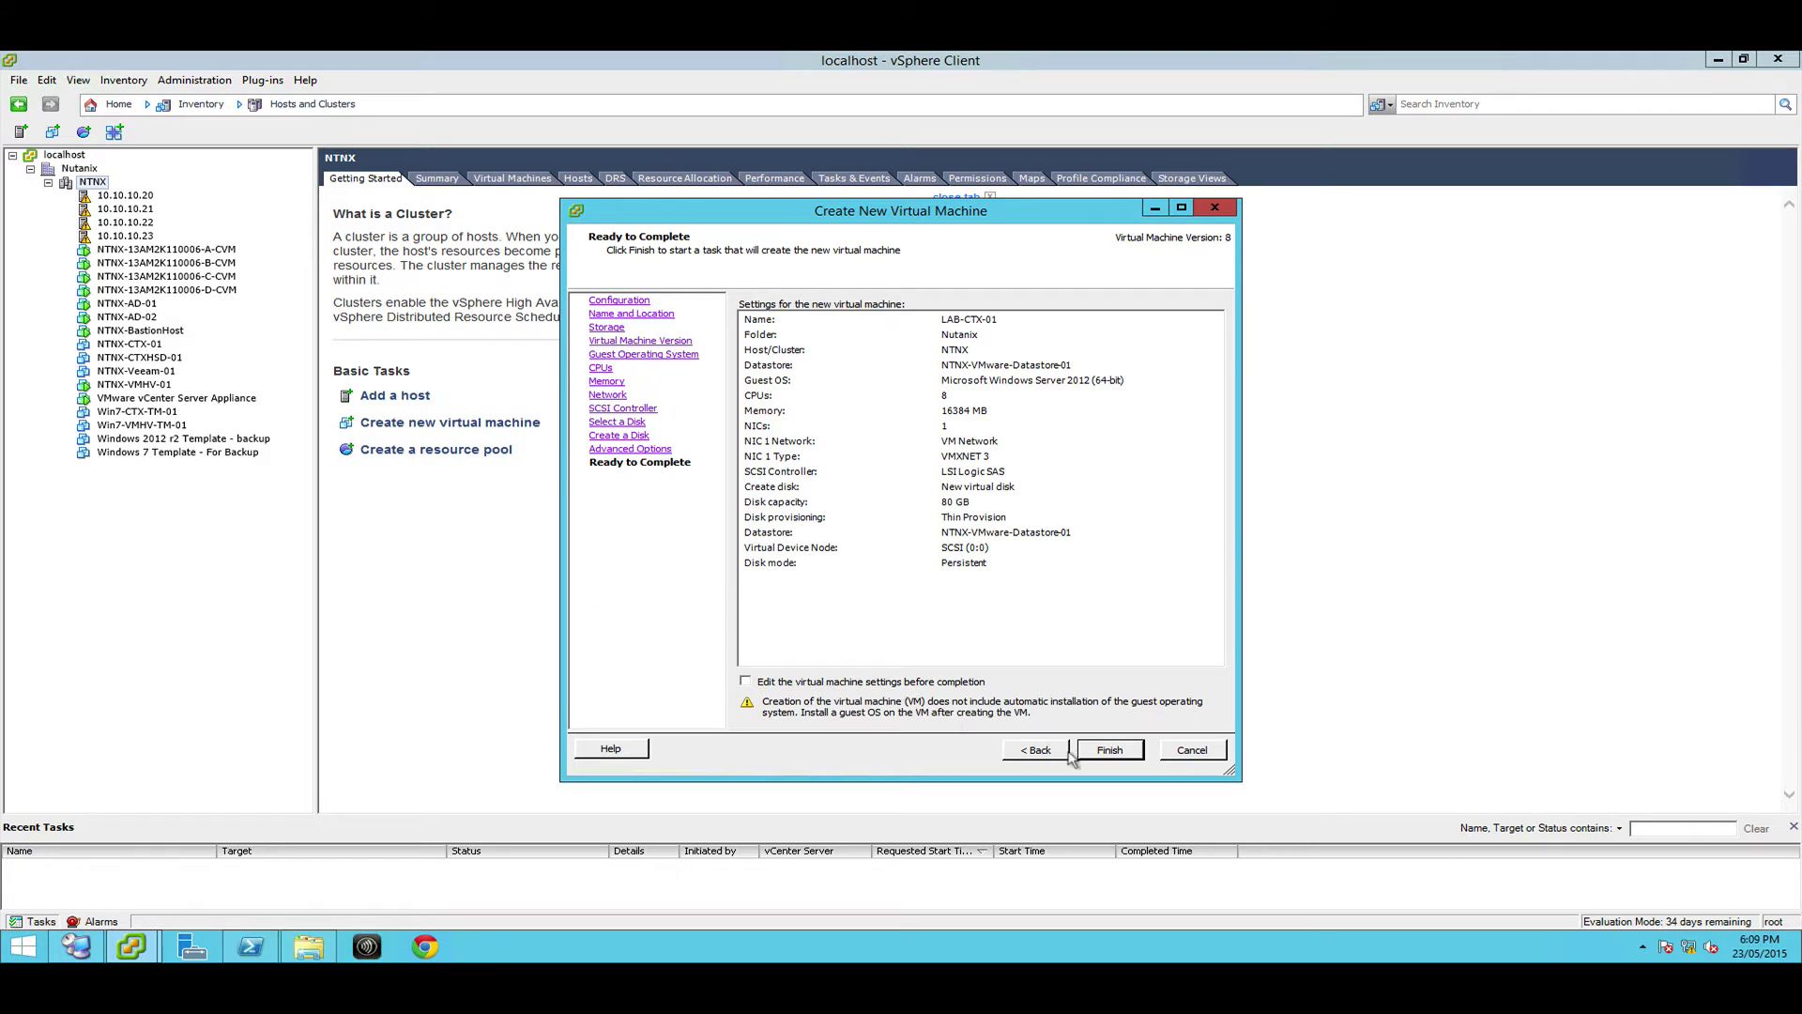
left_click(1079, 751)
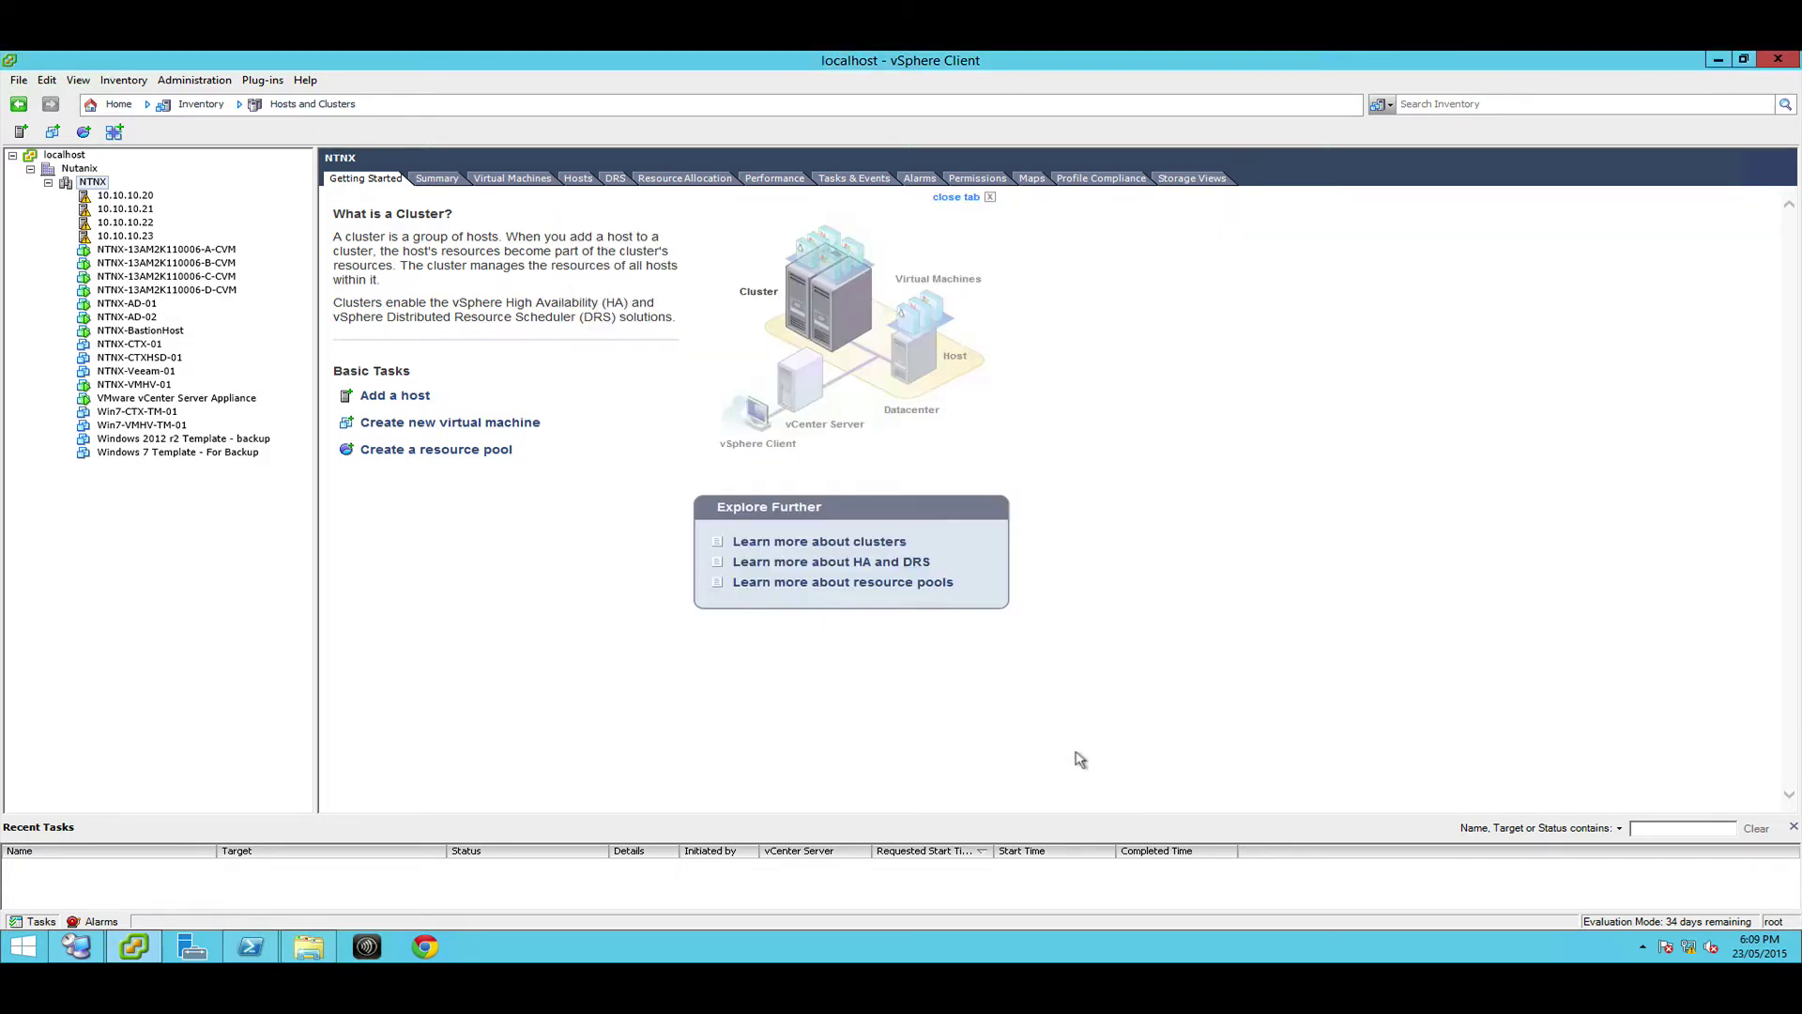
Select LAB-CTX-01, power it on, and open its console
left_click(131, 249)
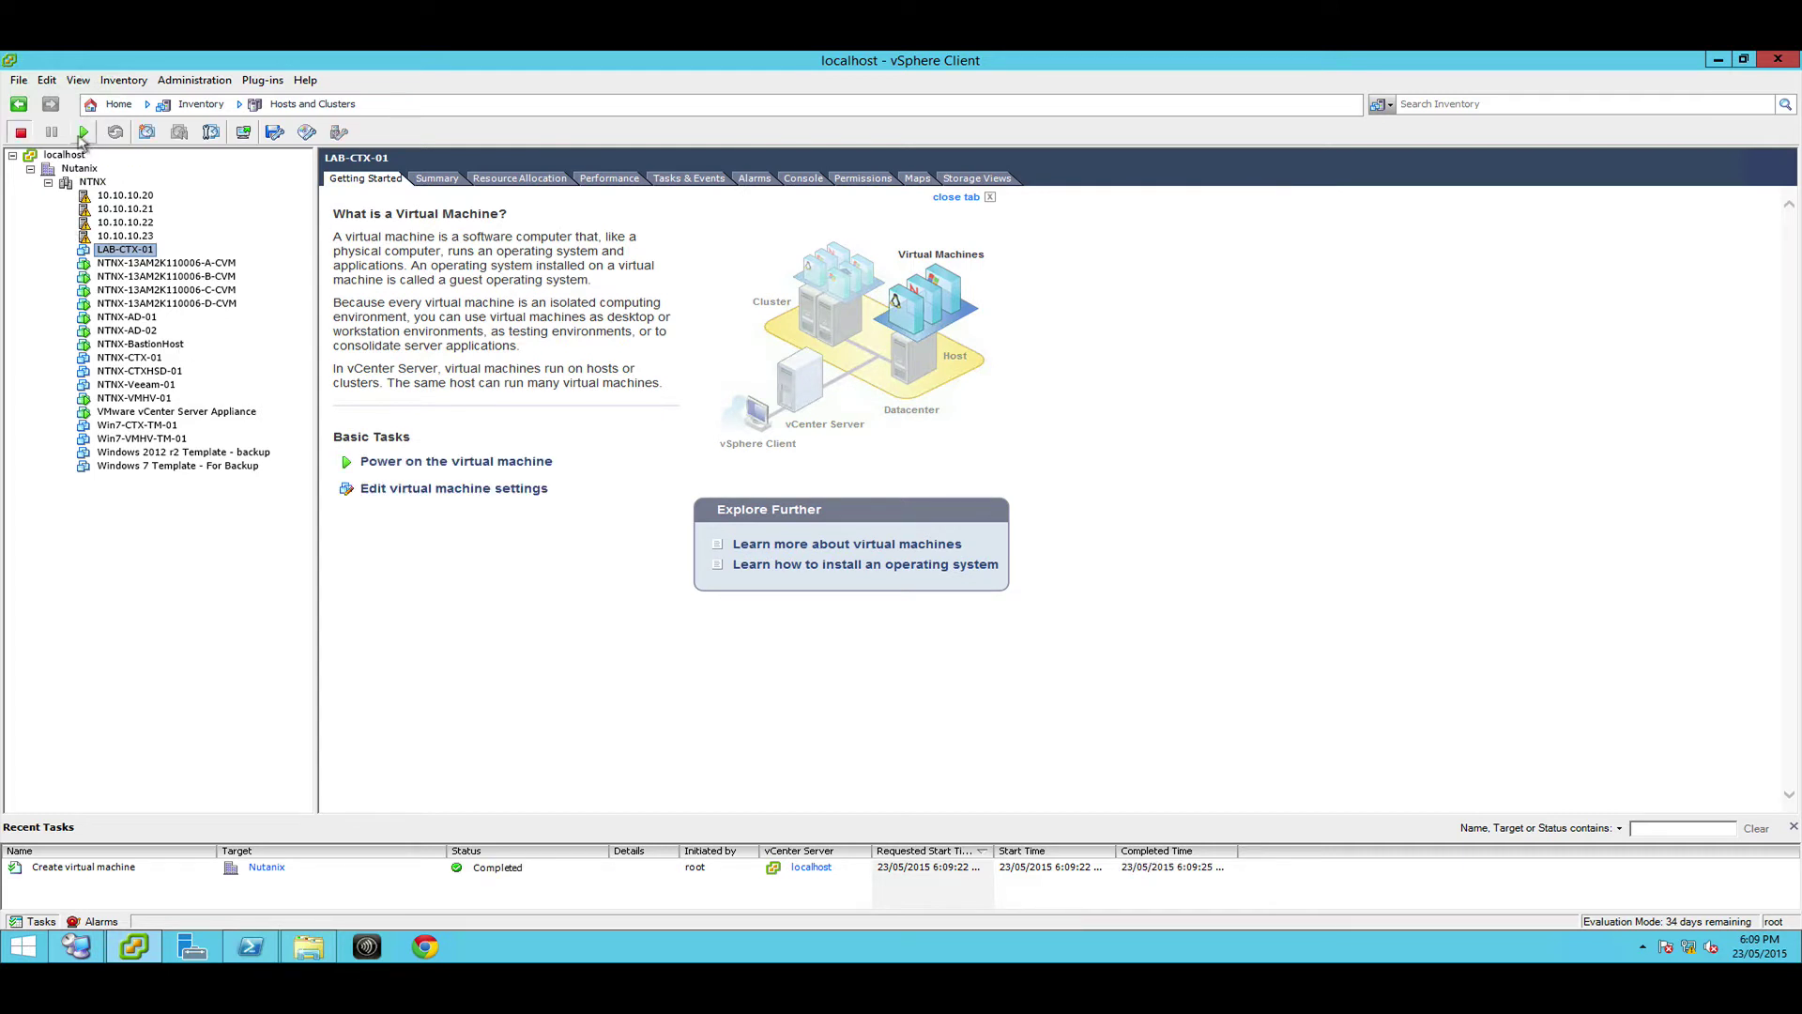
left_click(82, 134)
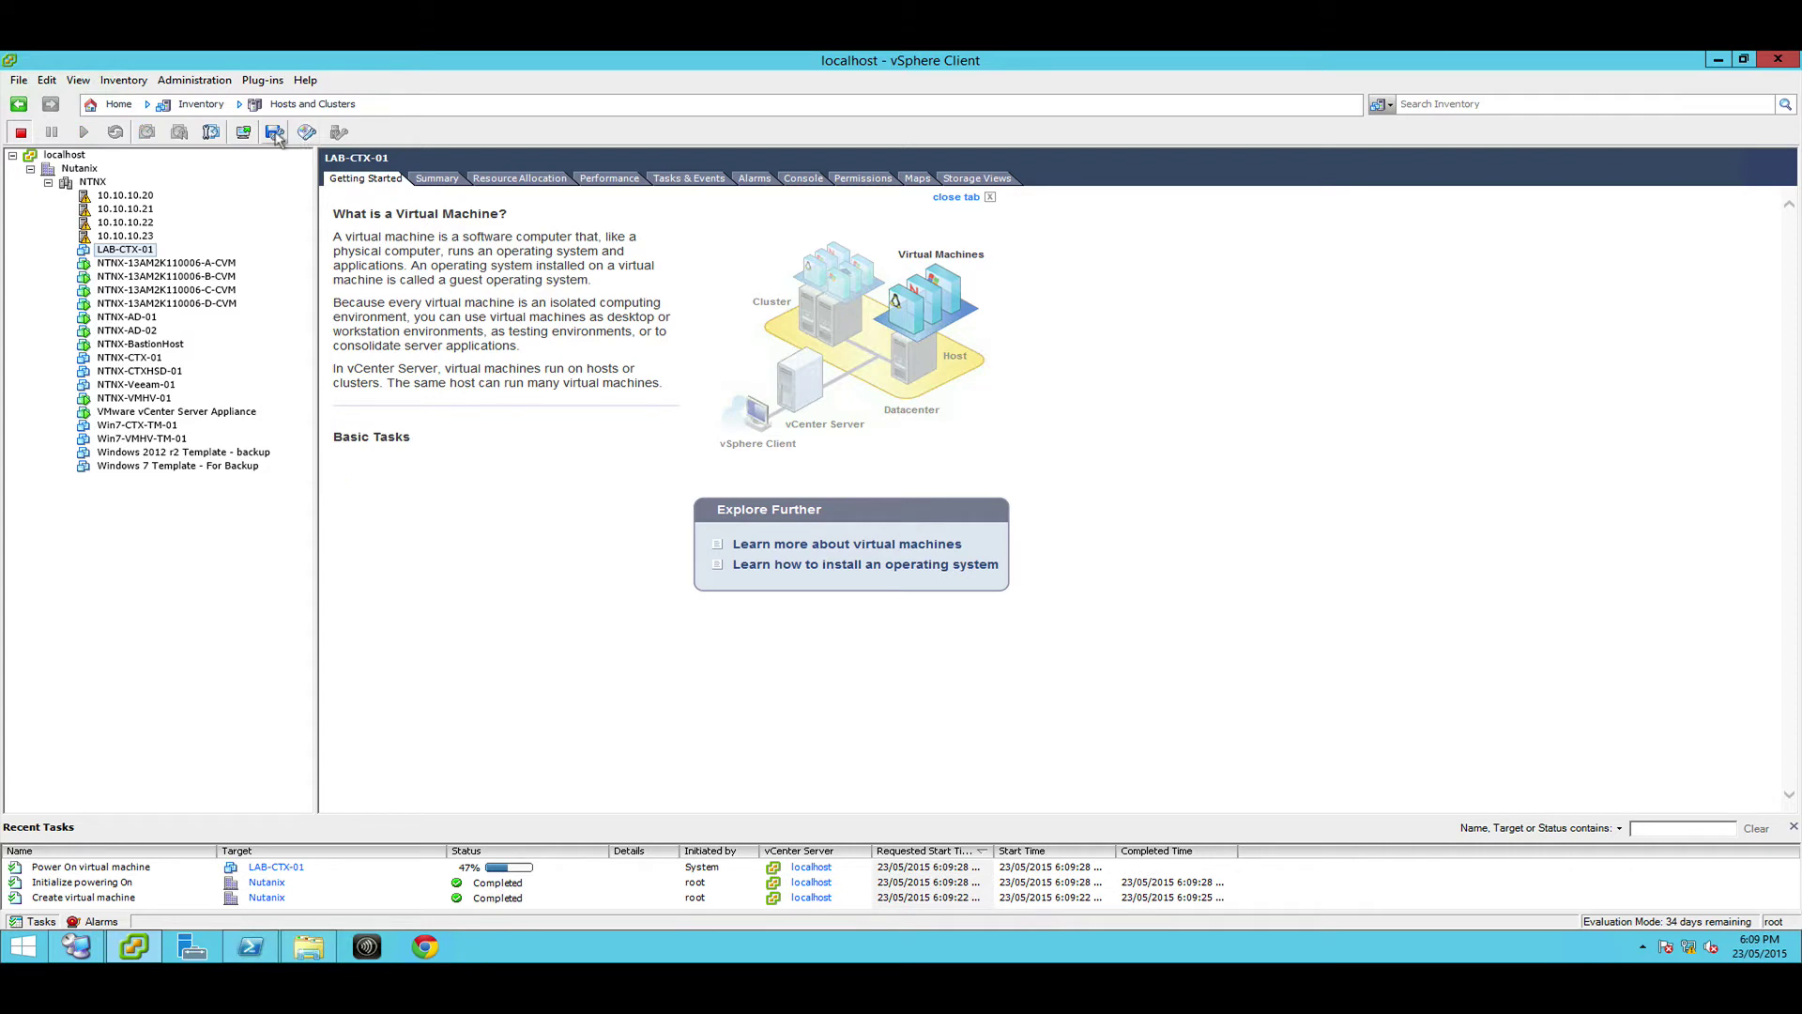
left_click(243, 132)
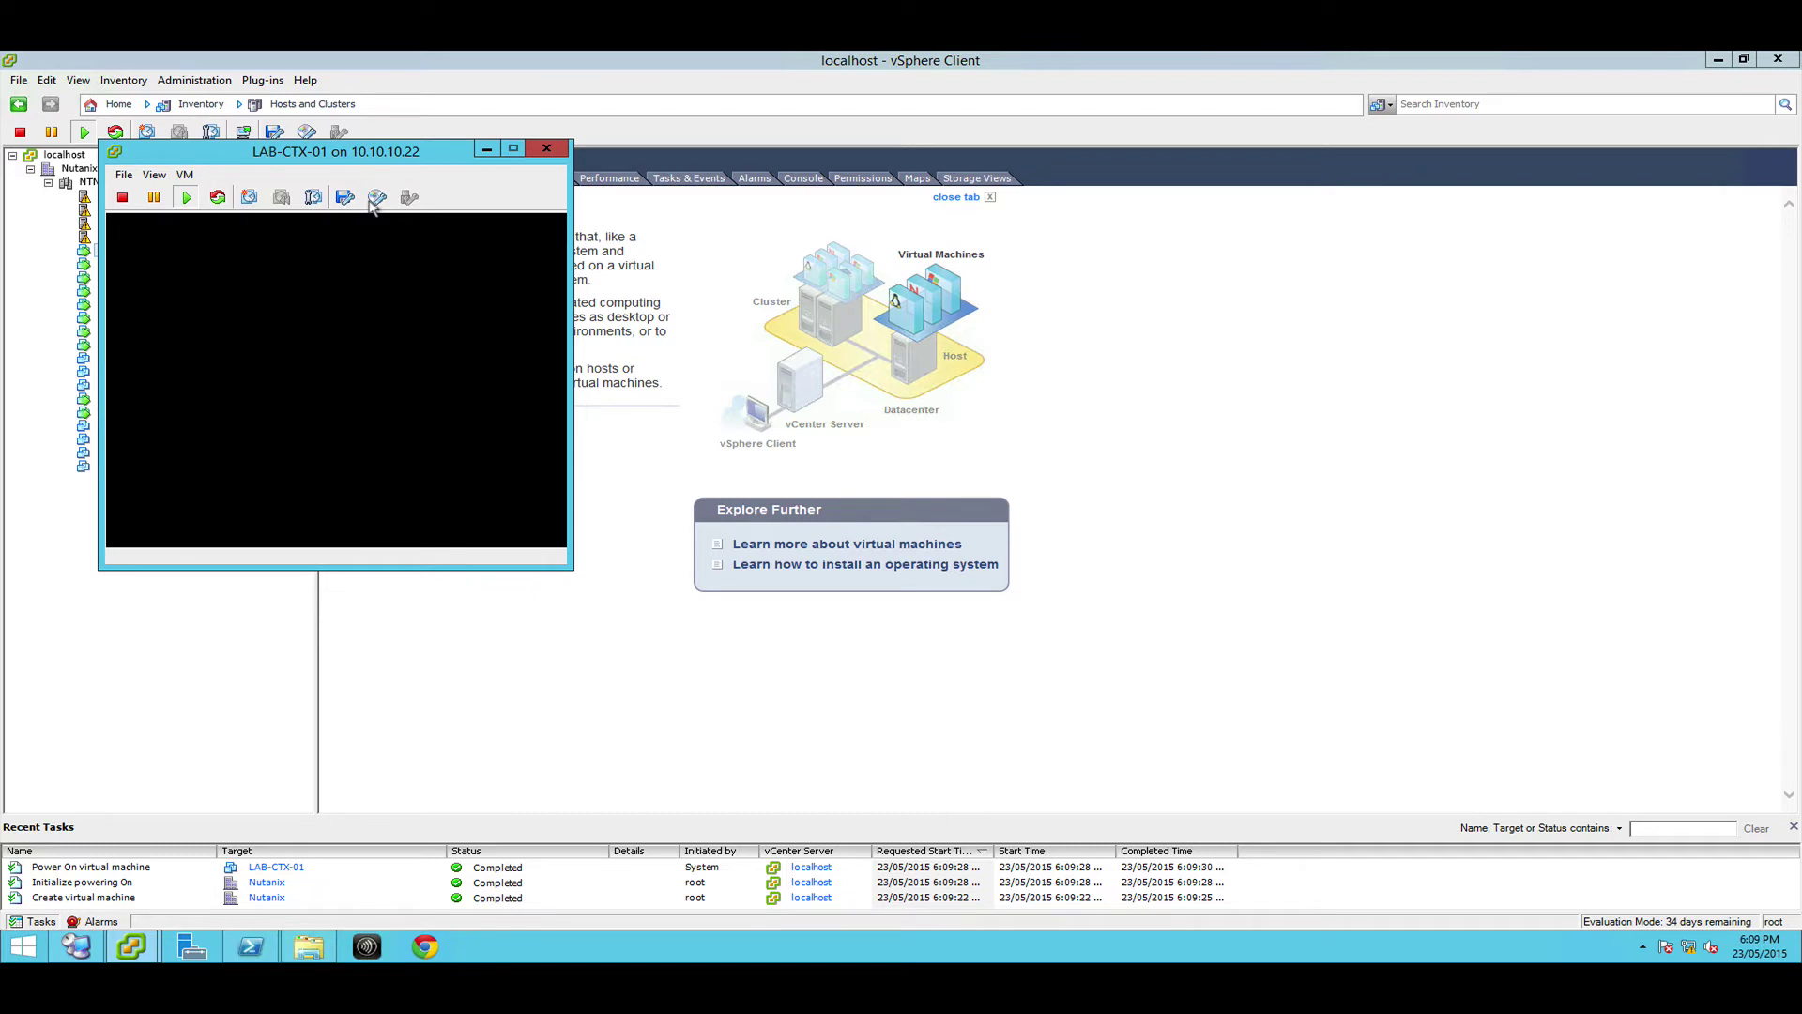
Mount the local Windows Server 2012 R2 ISO on CD/DVD drive 1
left_click(376, 197)
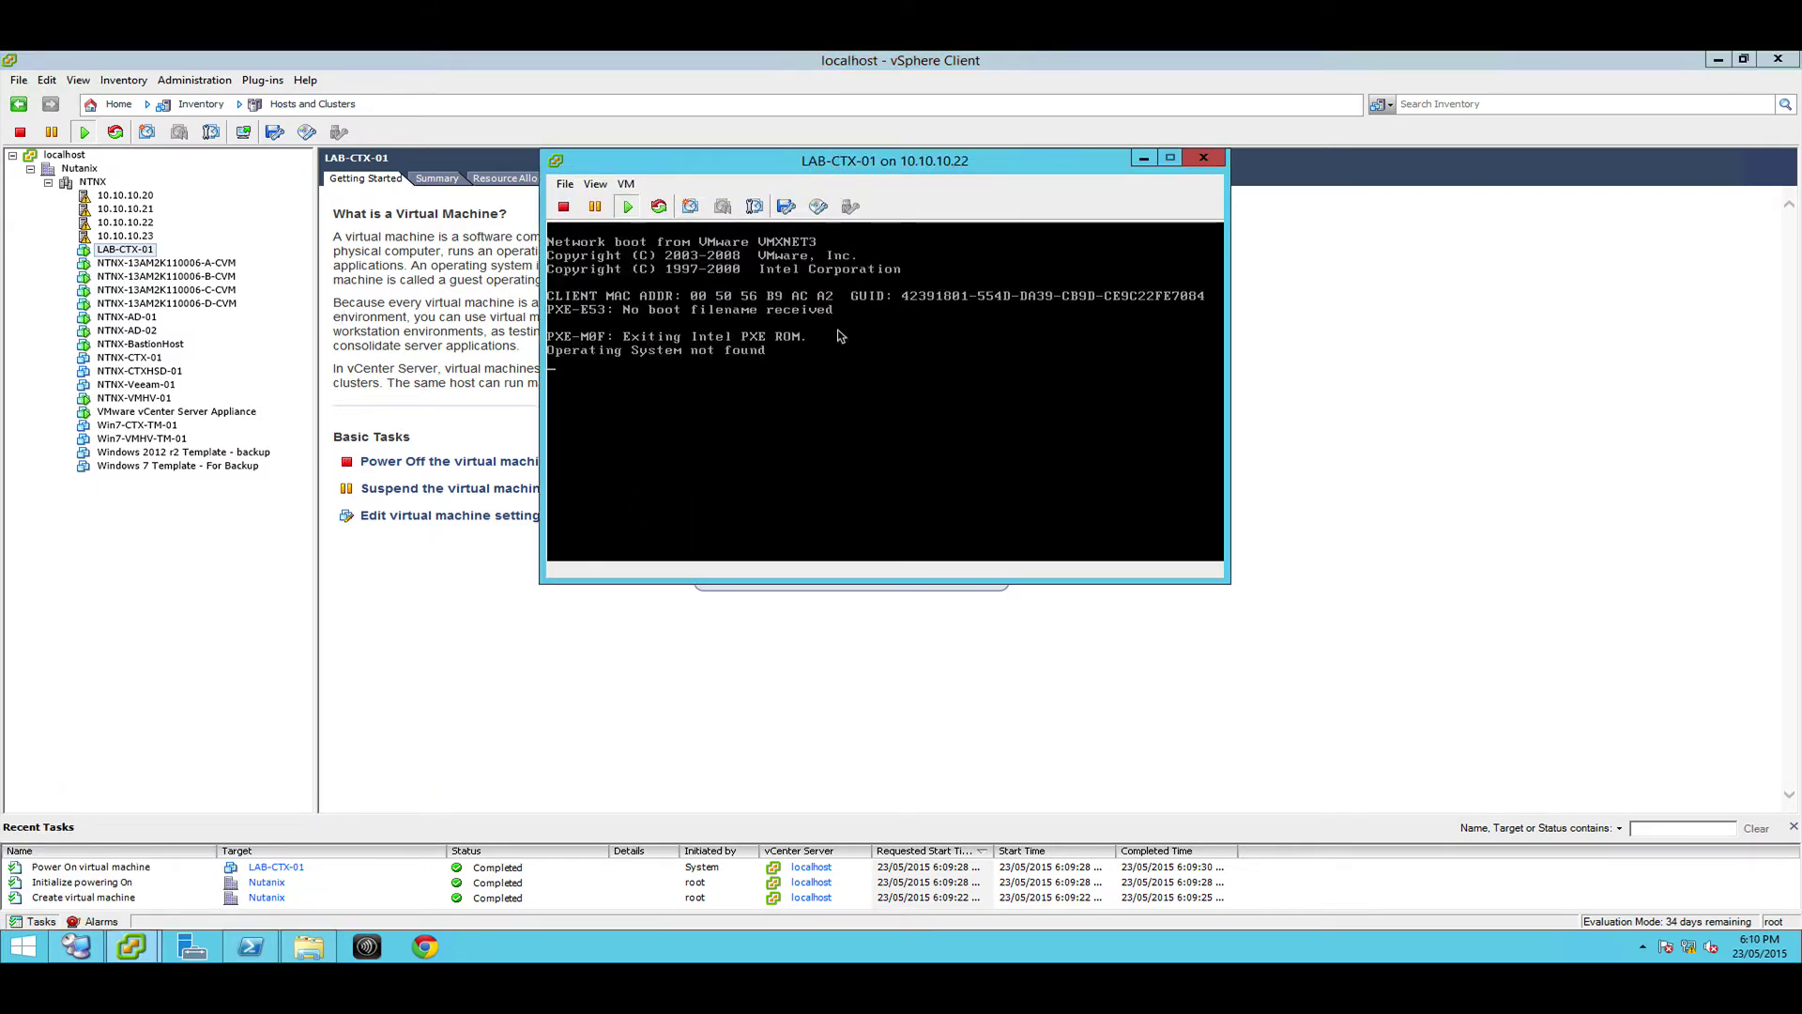
left_click(817, 209)
mouse_move(826, 230)
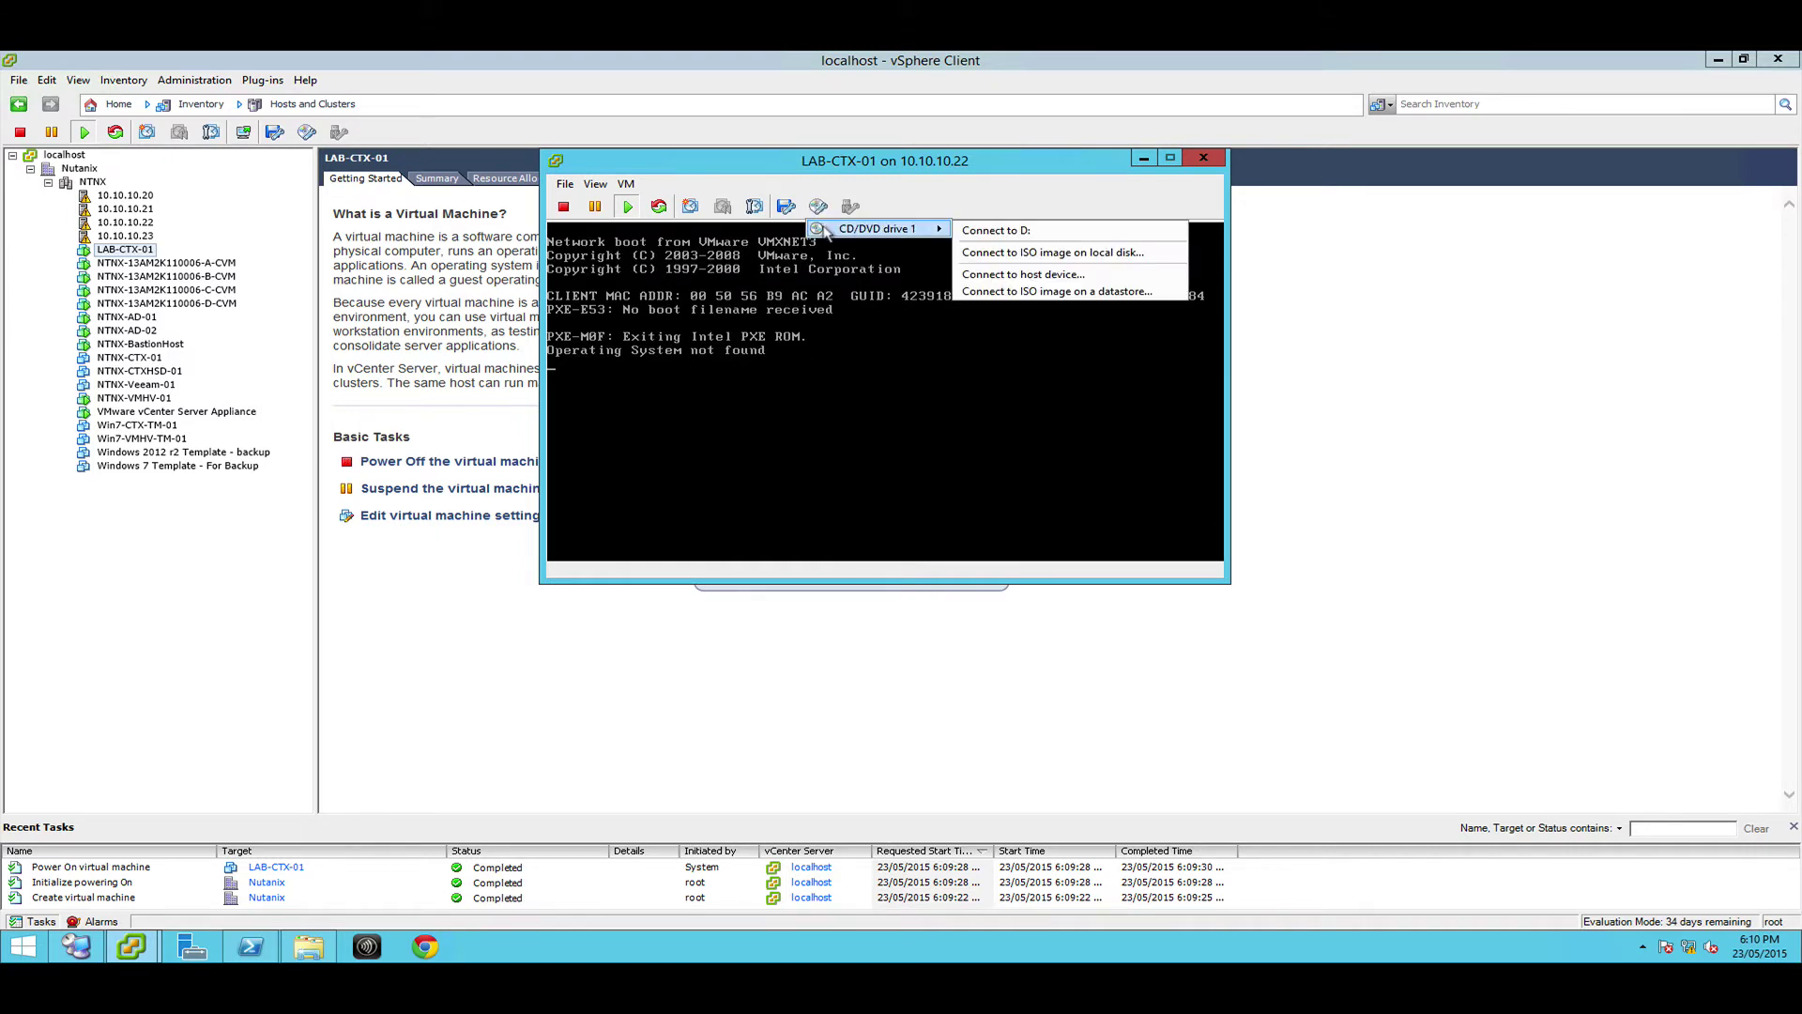
left_click(994, 254)
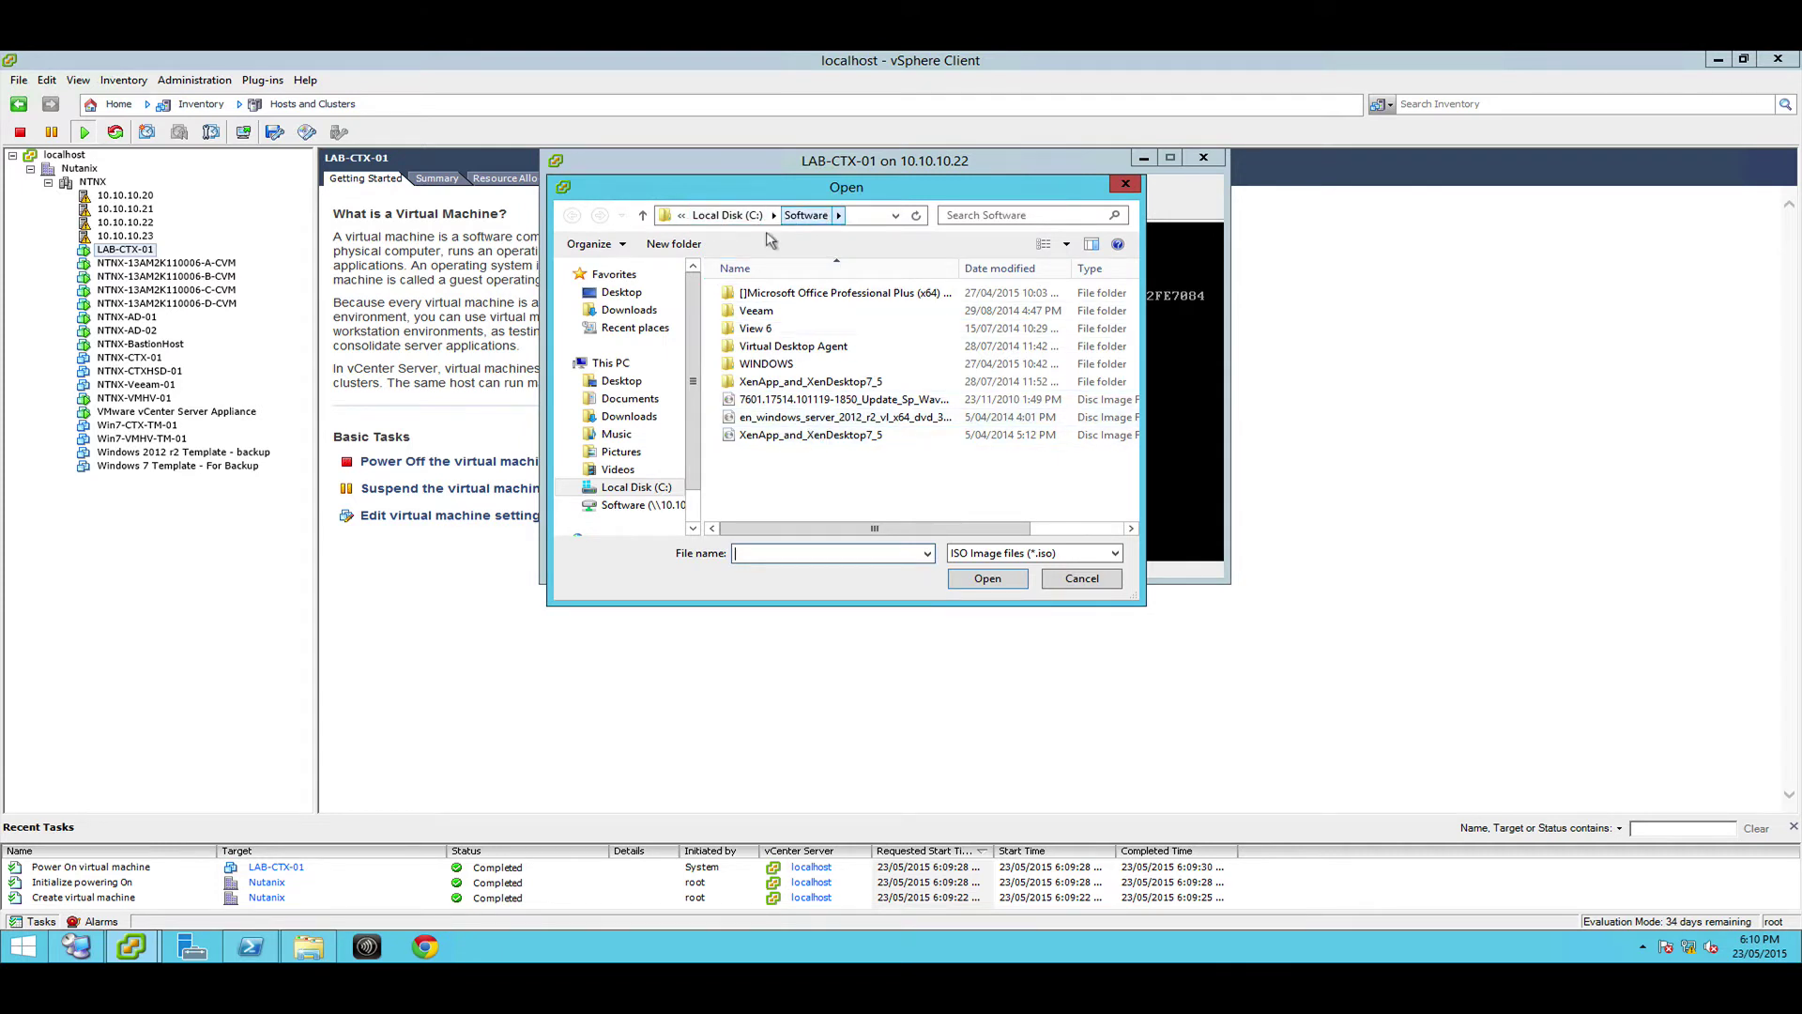
left_click(807, 421)
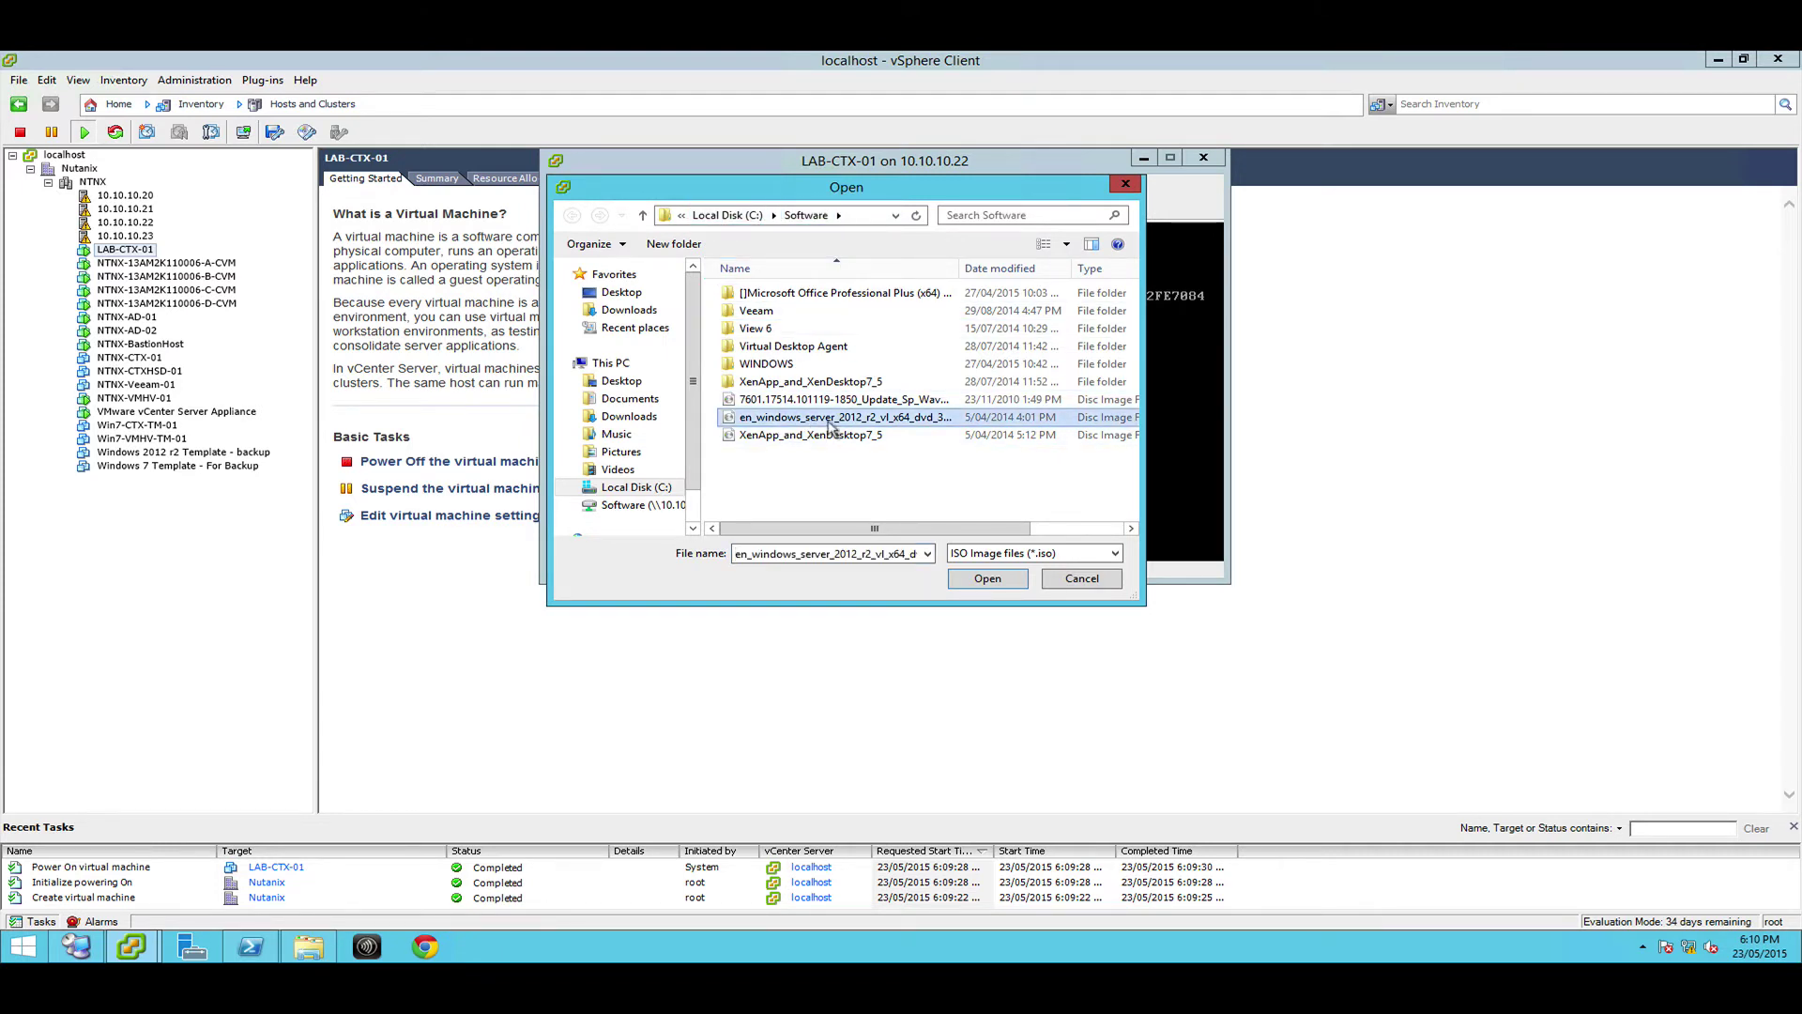
left_click(991, 579)
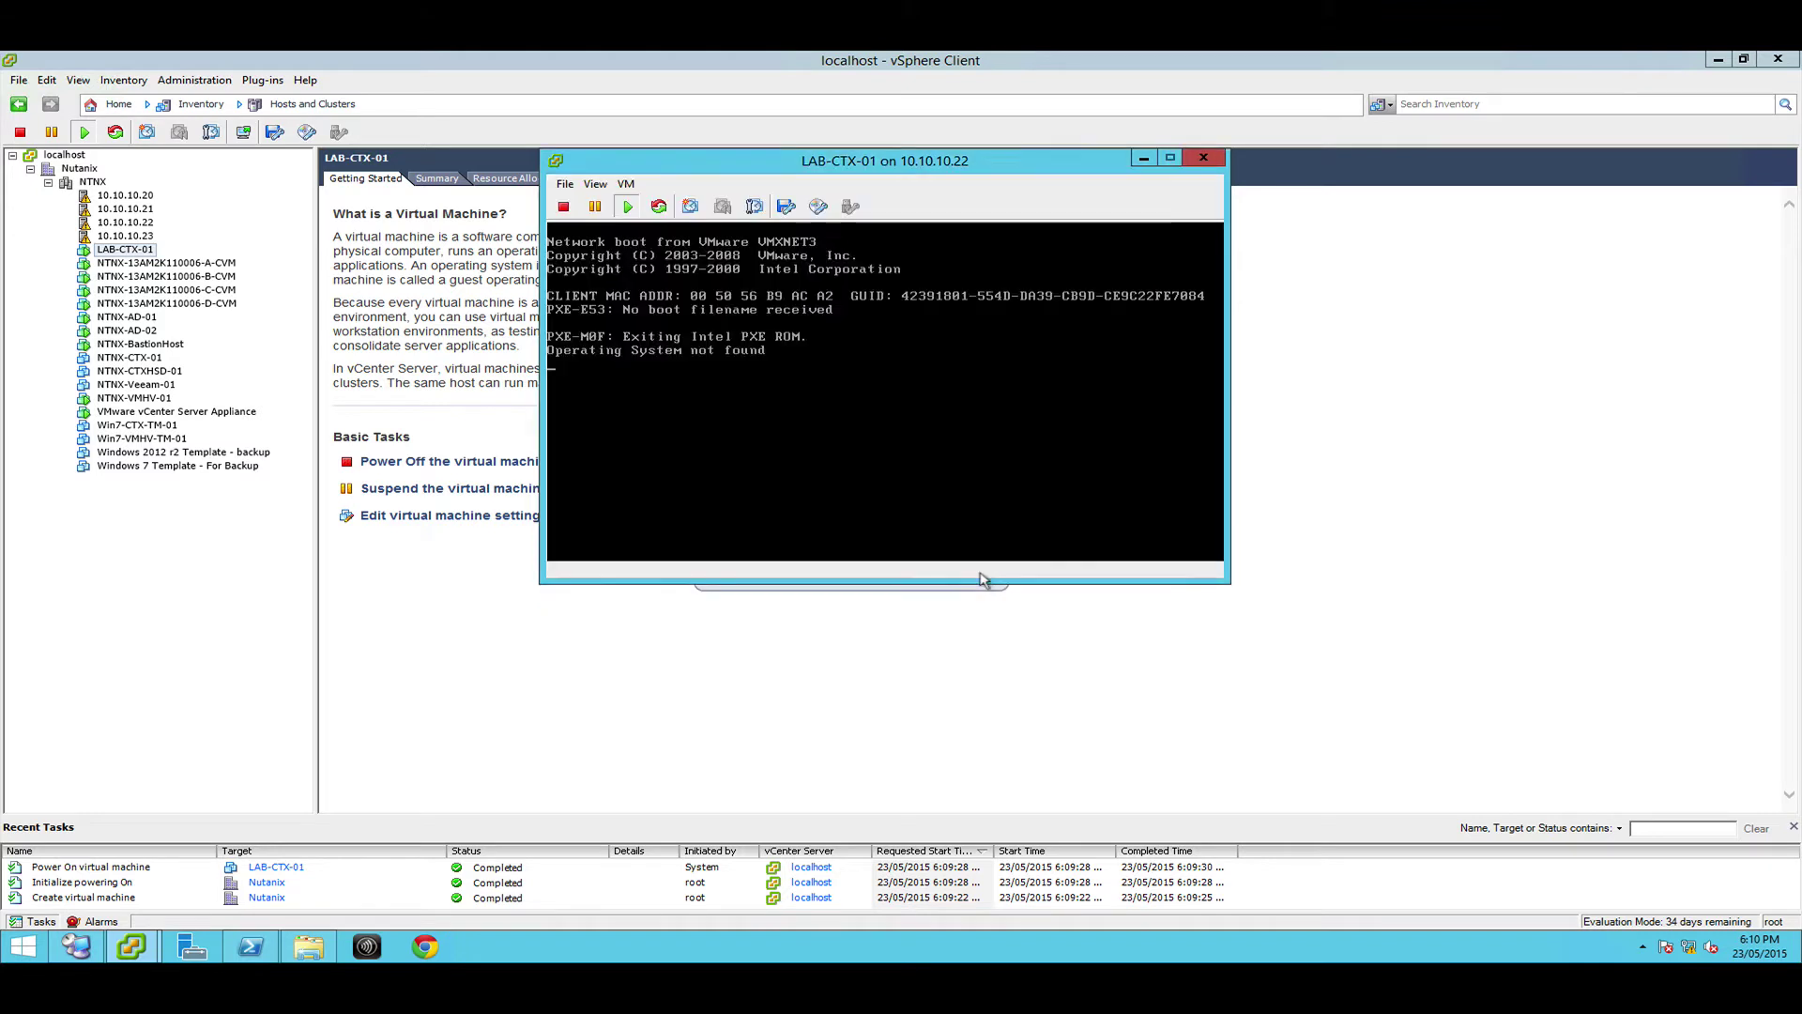
Send Ctrl+Alt+Del to restart LAB-CTX-01 so it boots from the ISO
left_click(623, 185)
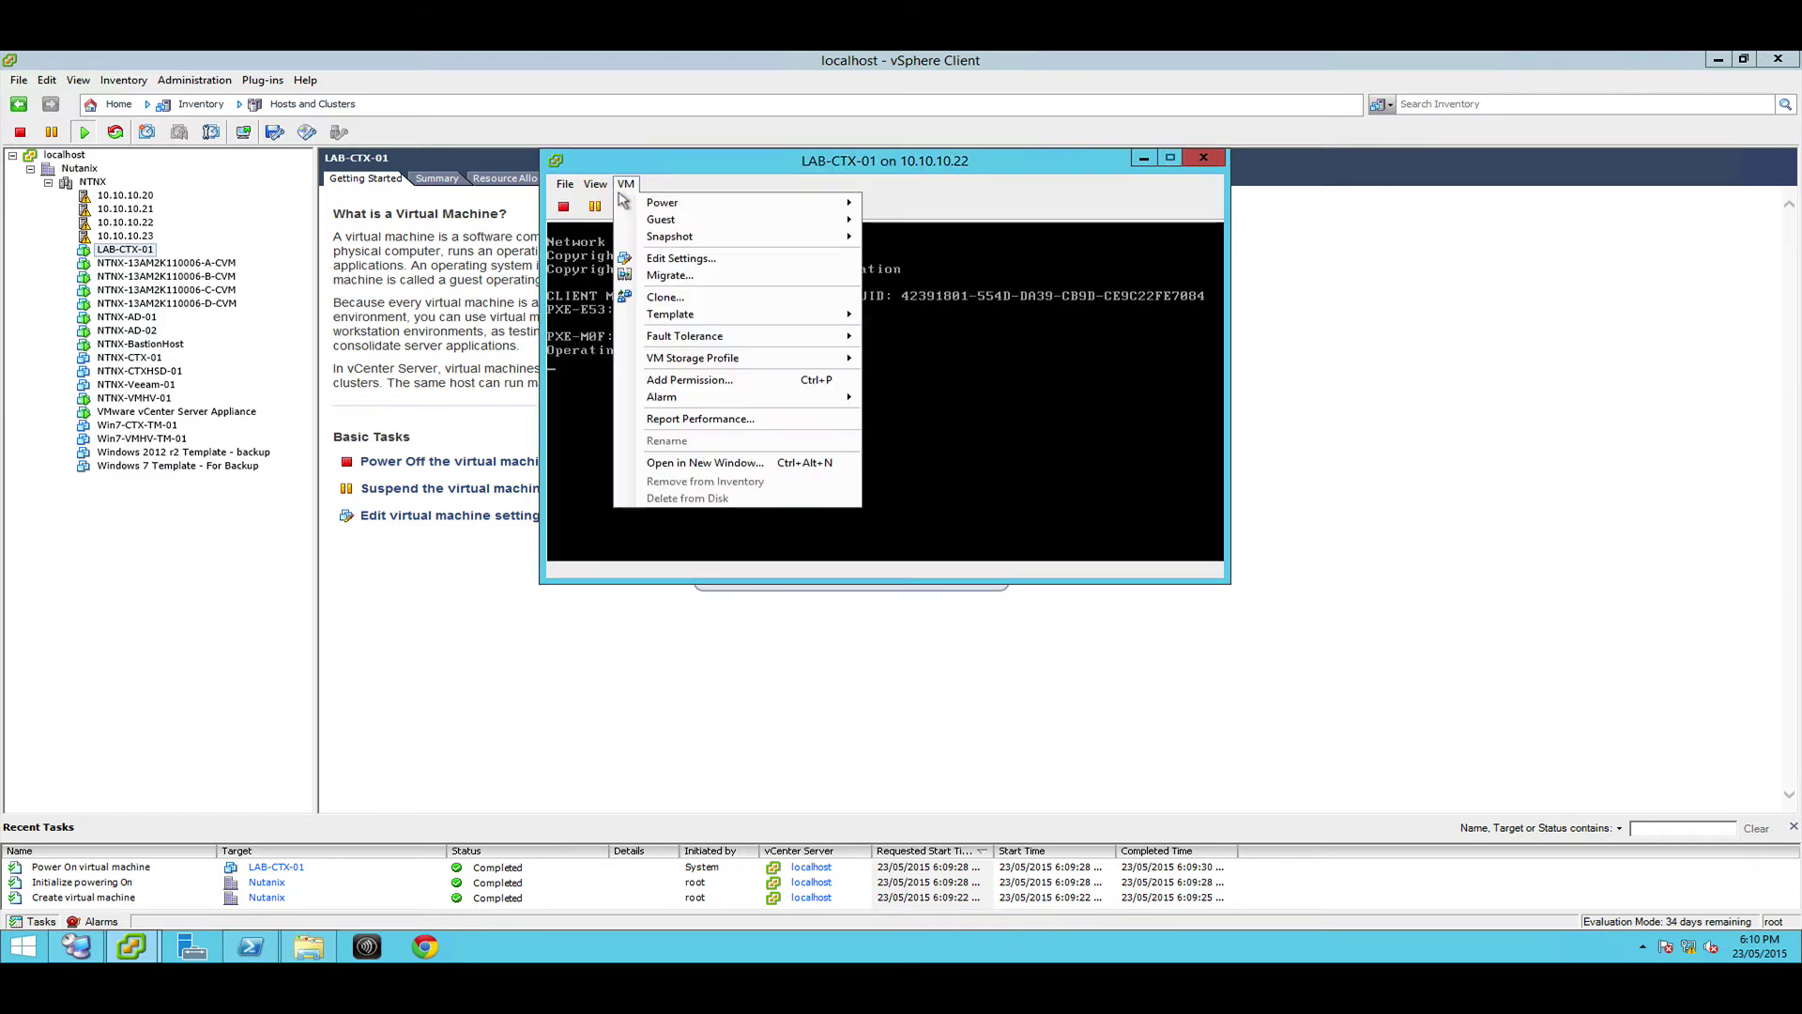
mouse_move(690, 222)
left_click(932, 267)
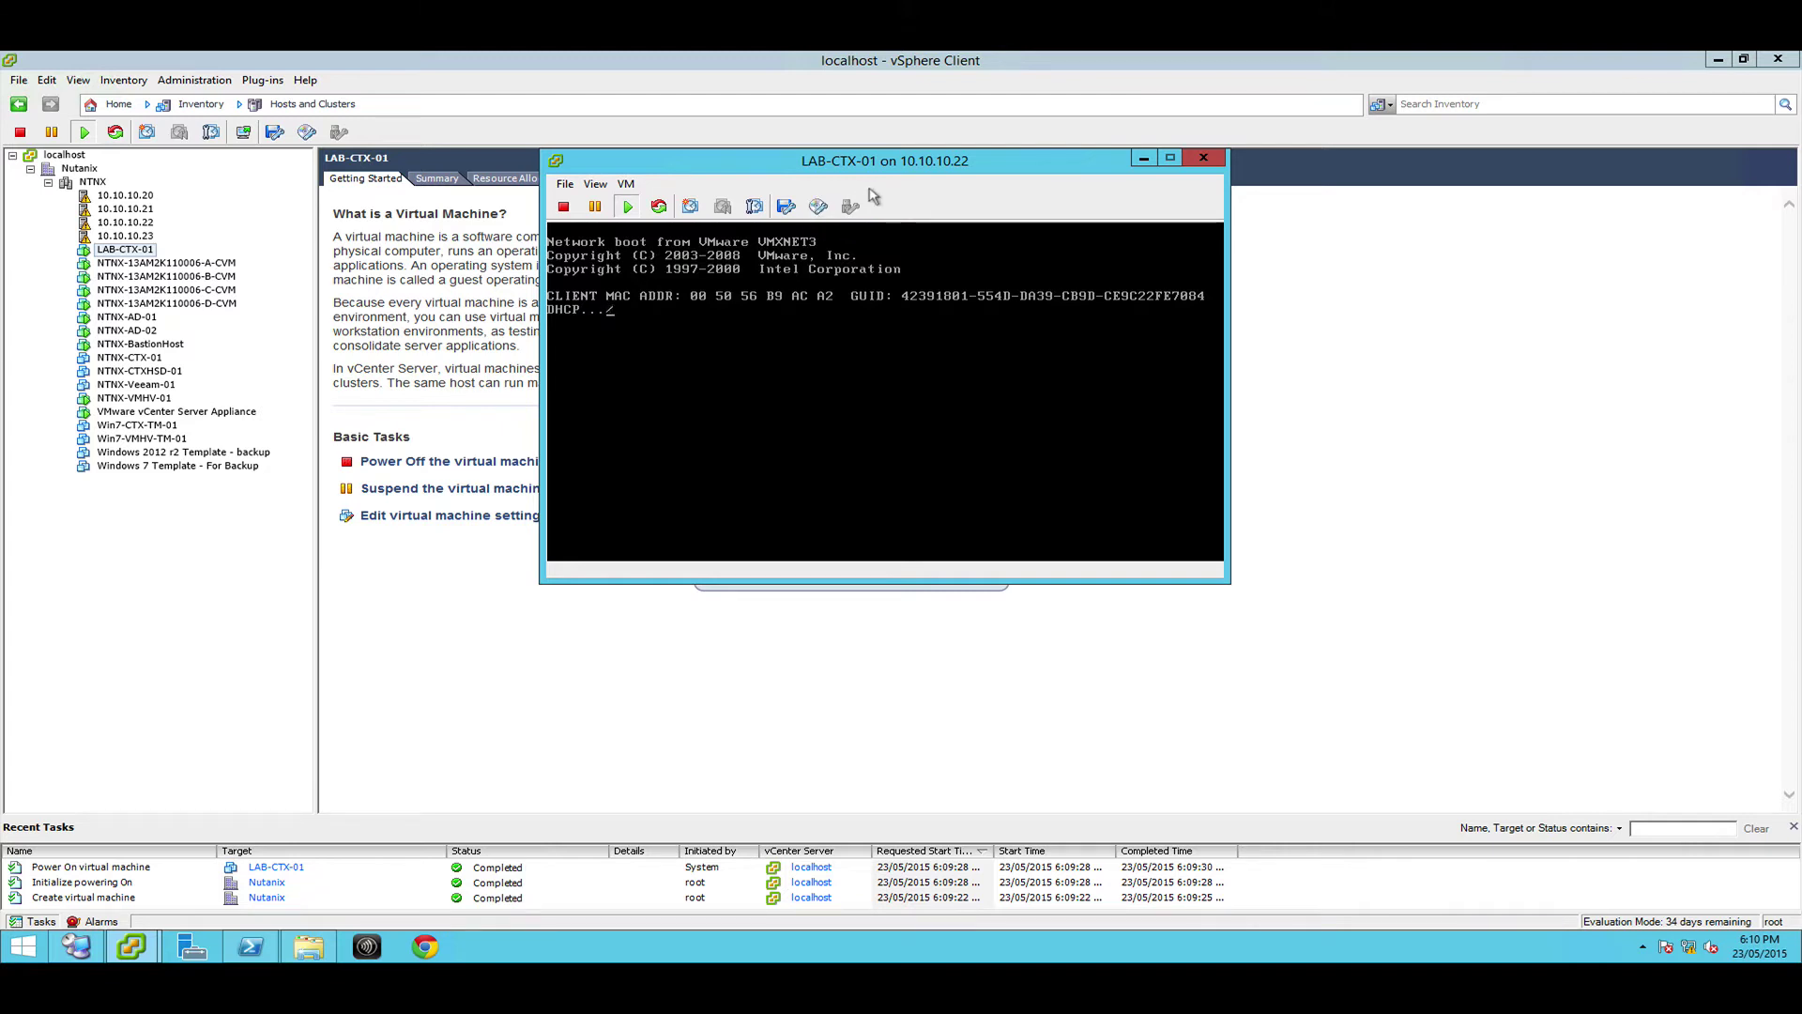
left_click(813, 207)
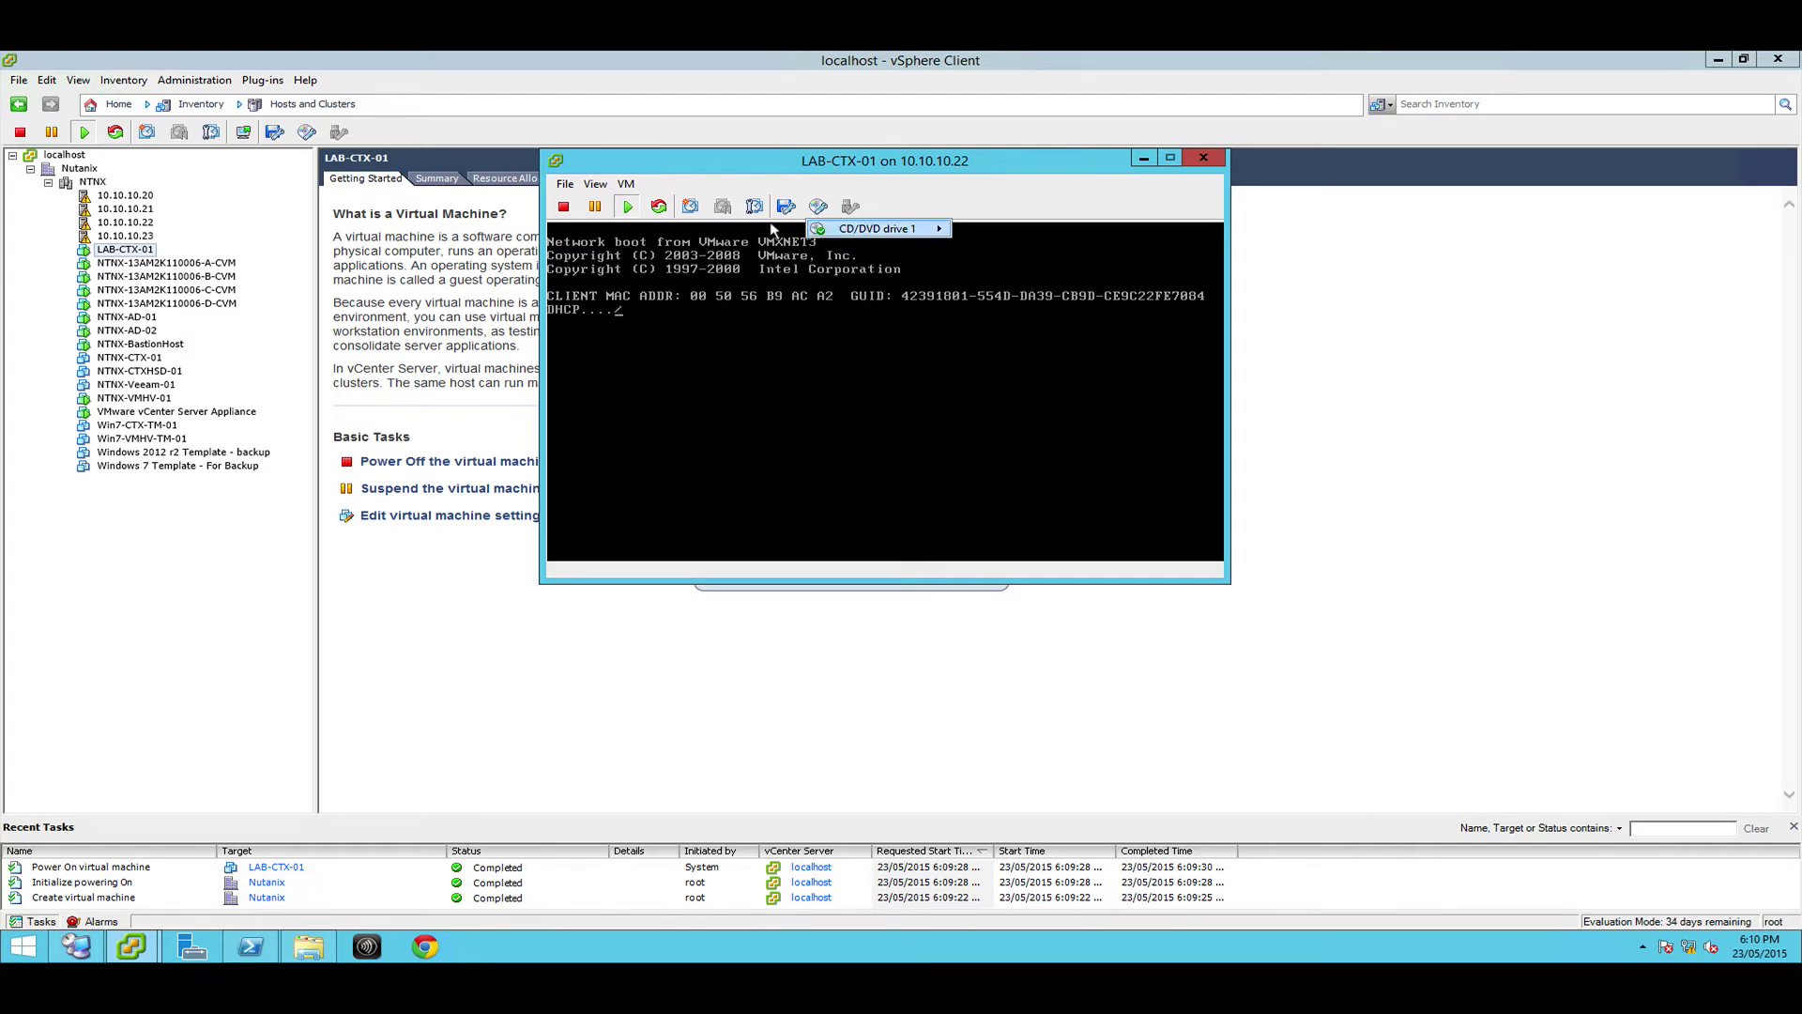
left_click(625, 184)
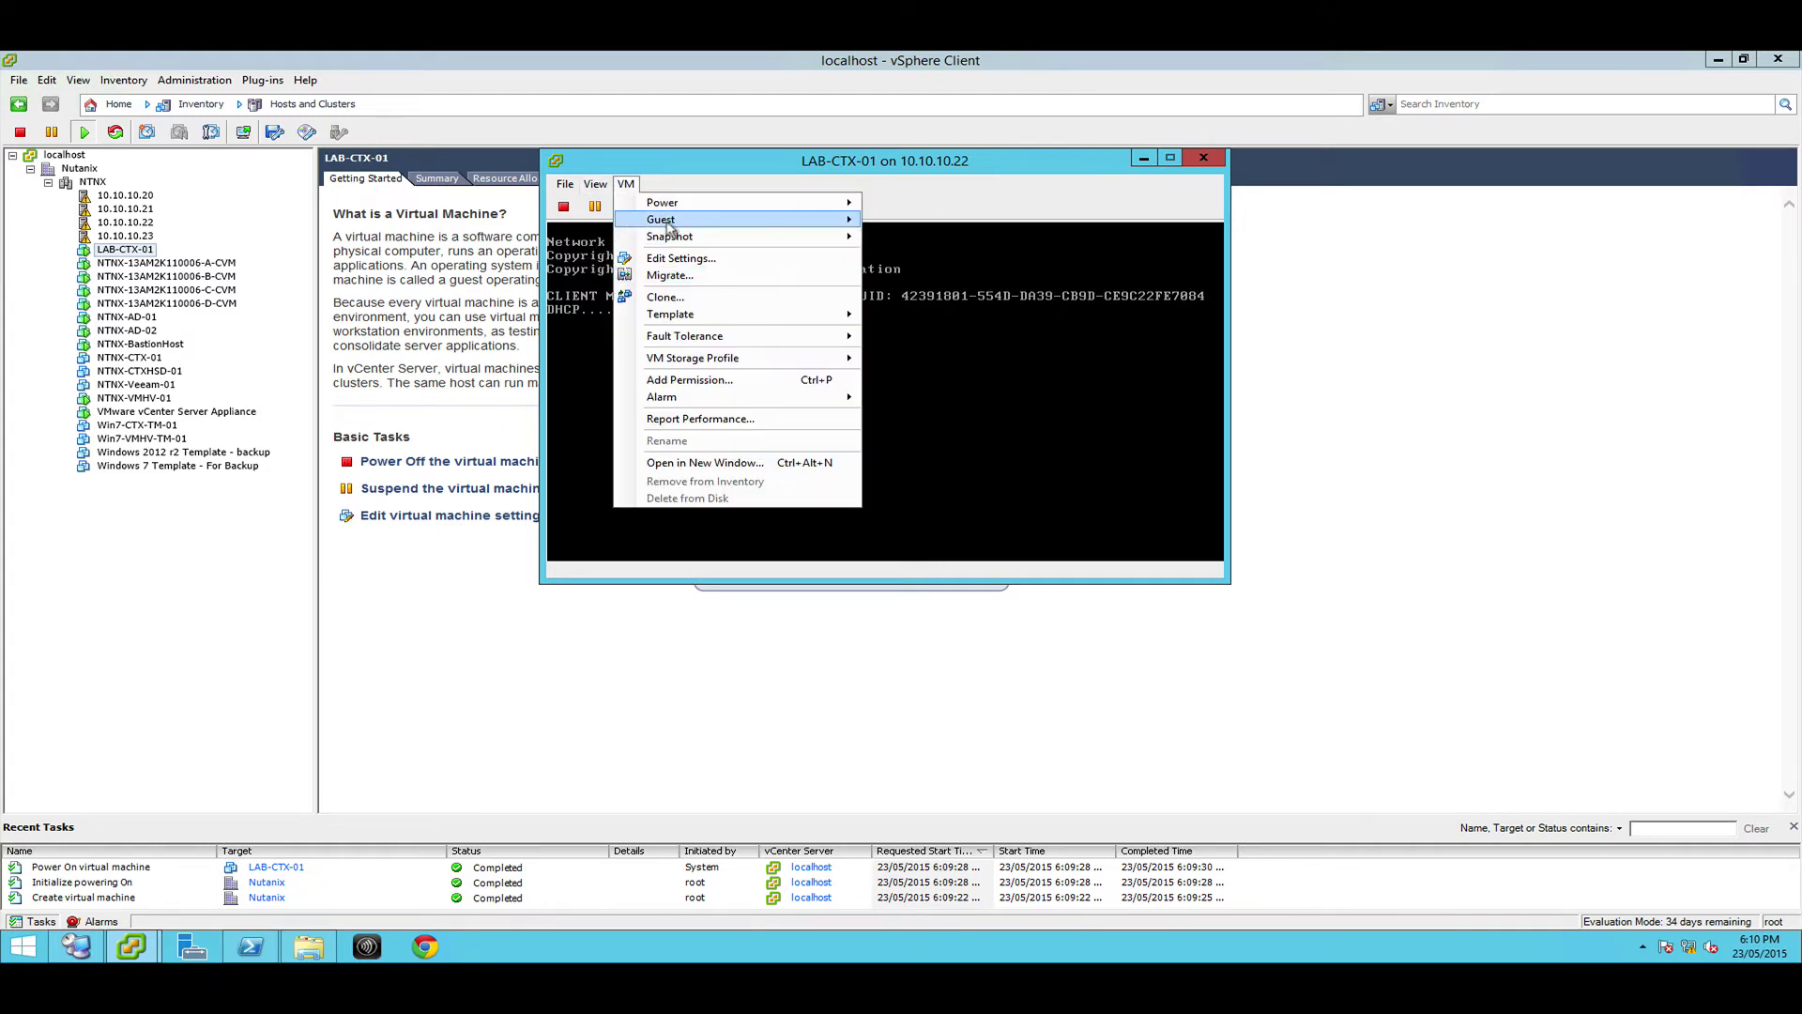
left_click(896, 237)
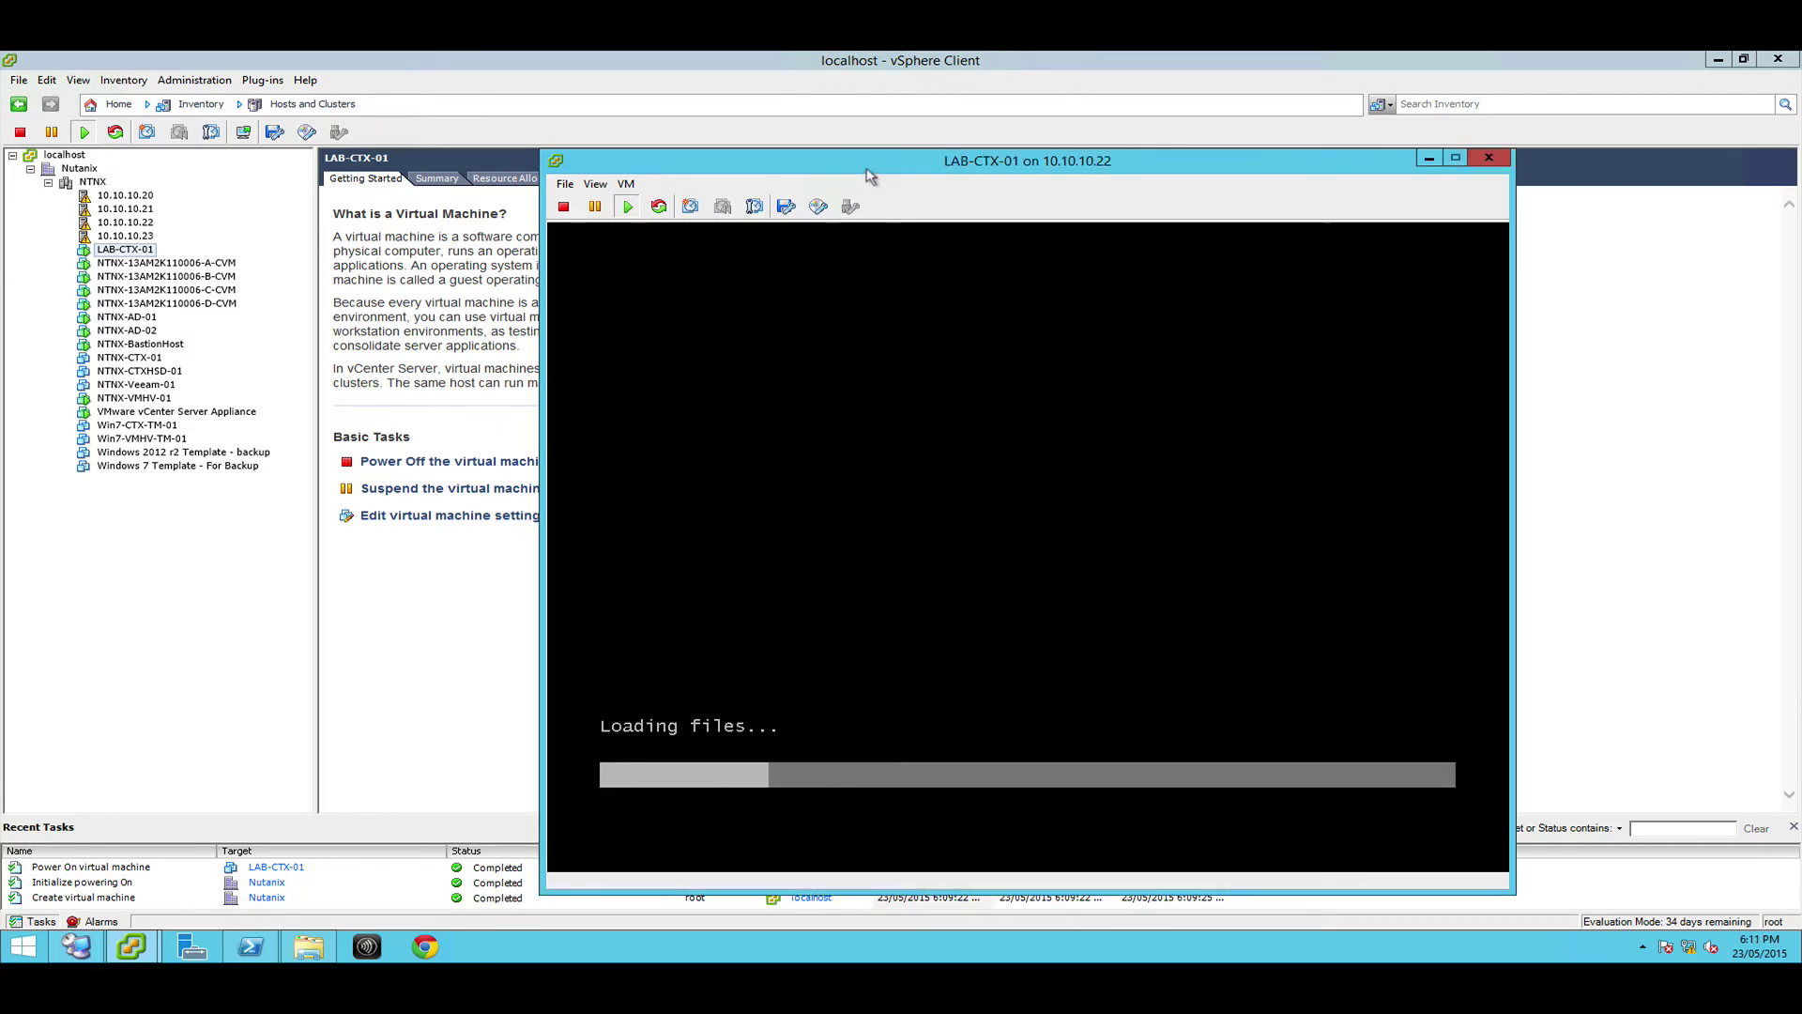
Move the console window aside while LAB-CTX-01 boots into Windows Setup
left_click_drag(843, 159, 719, 96)
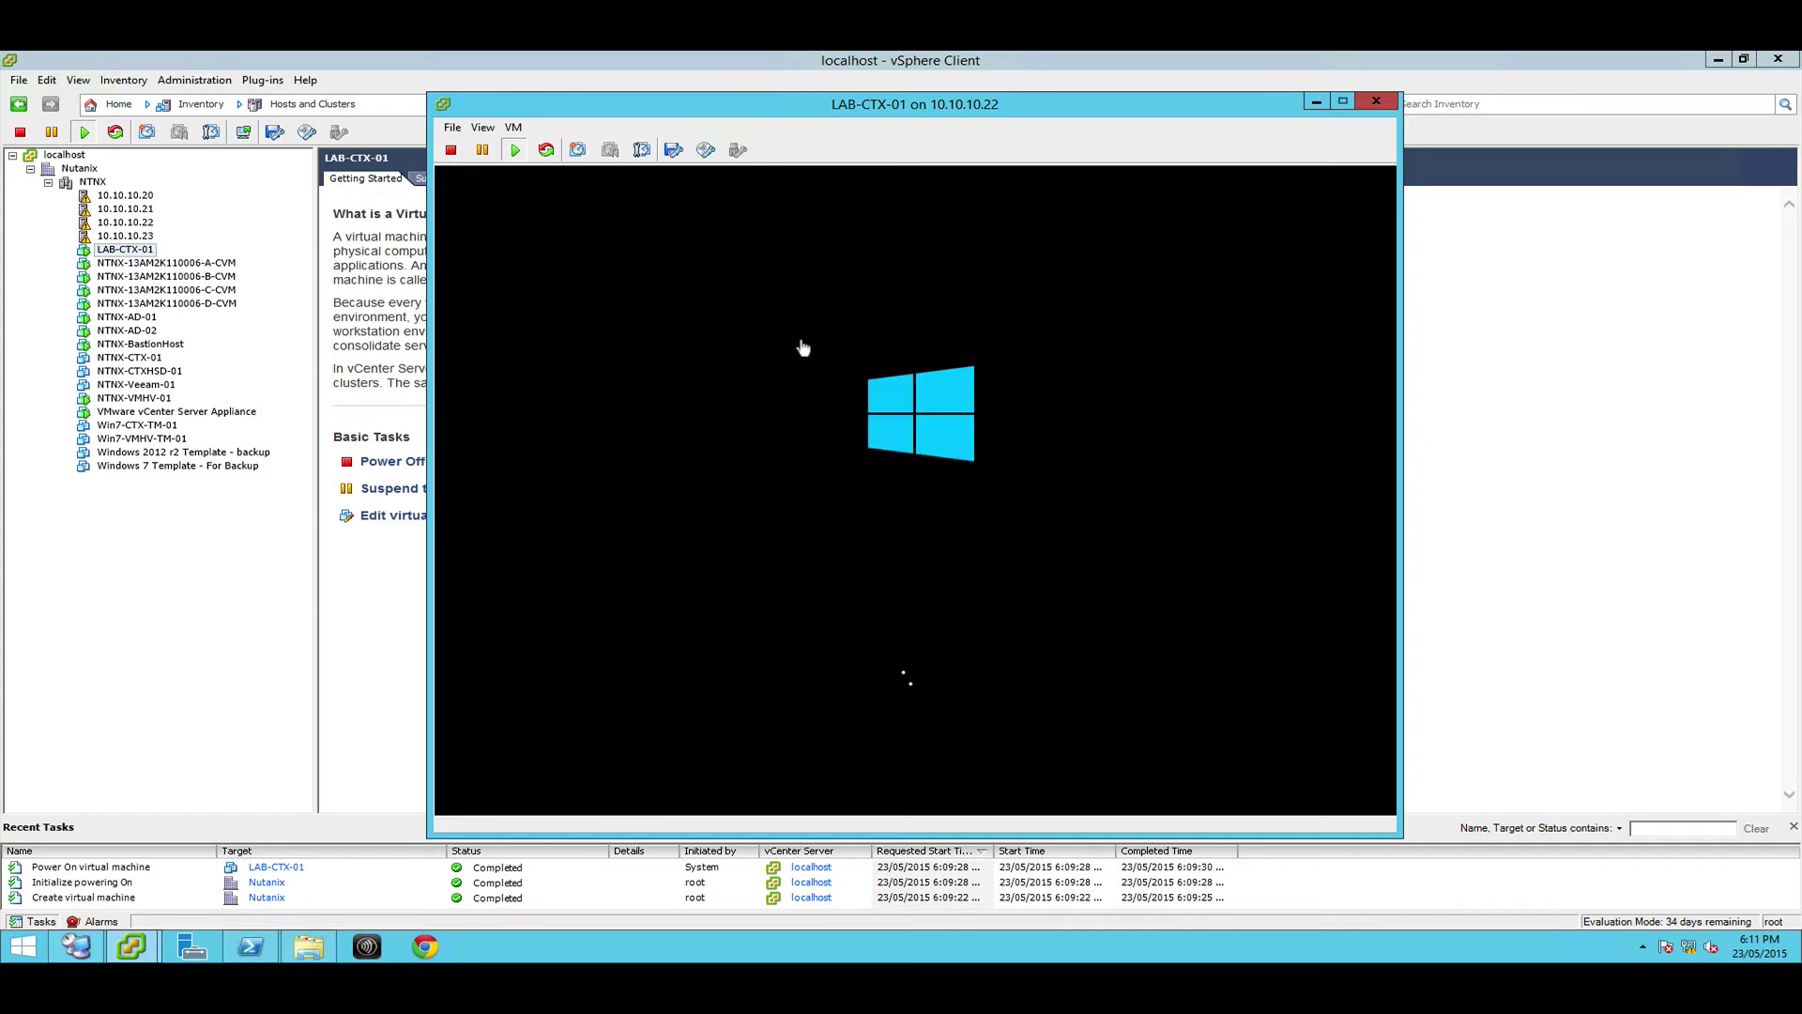
left_click_drag(804, 124, 1205, 112)
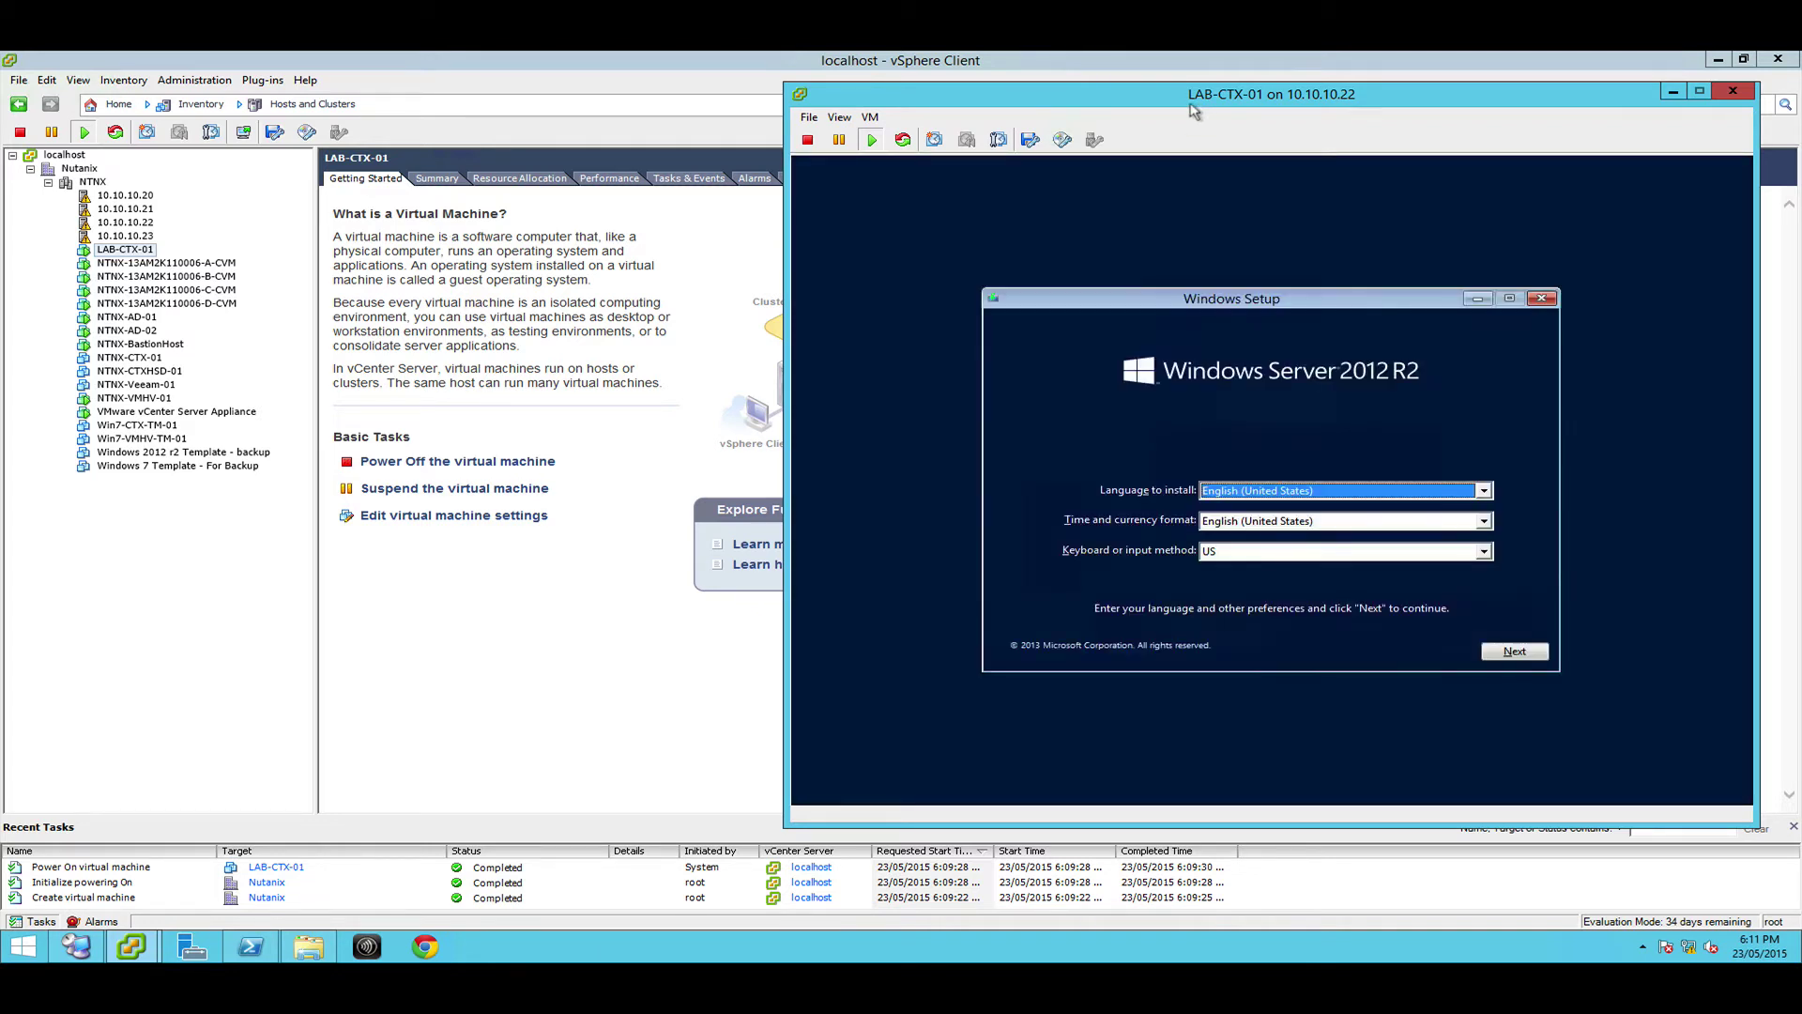
Set time and currency format to English (Australia) and begin the Windows Server 2012 R2 install
left_click(1306, 456)
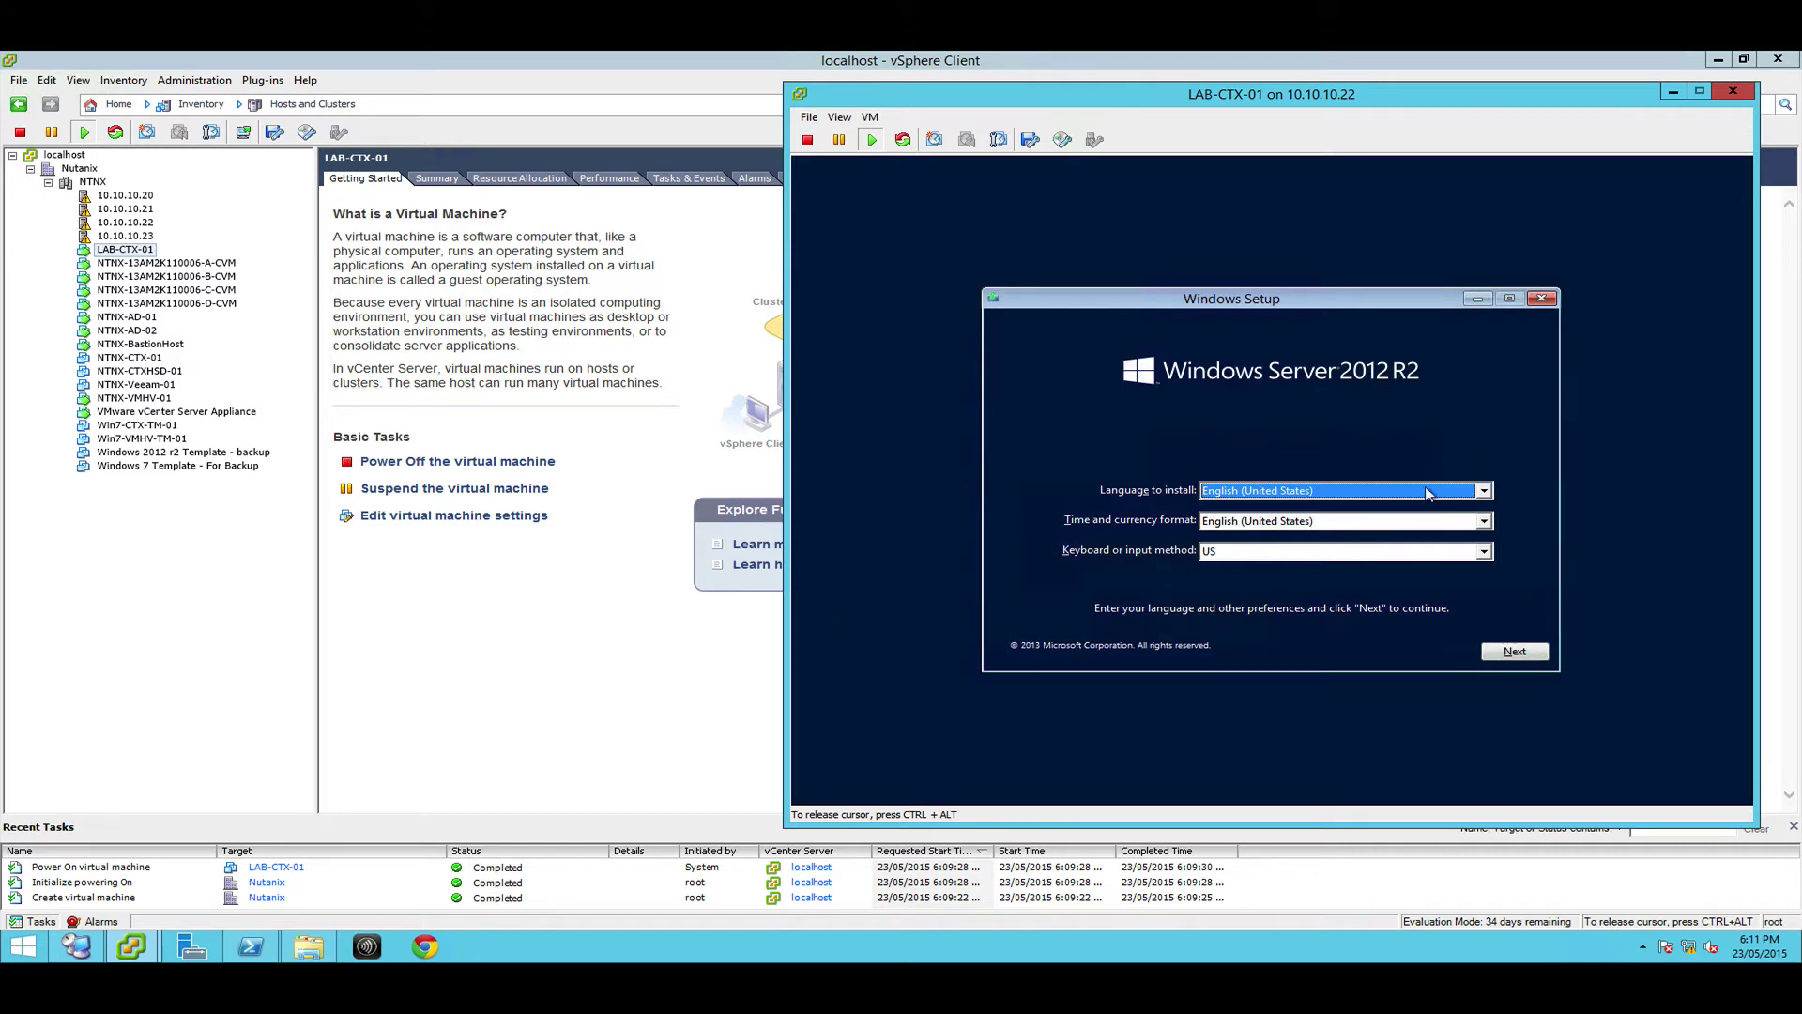
key("Tab")
key("e")
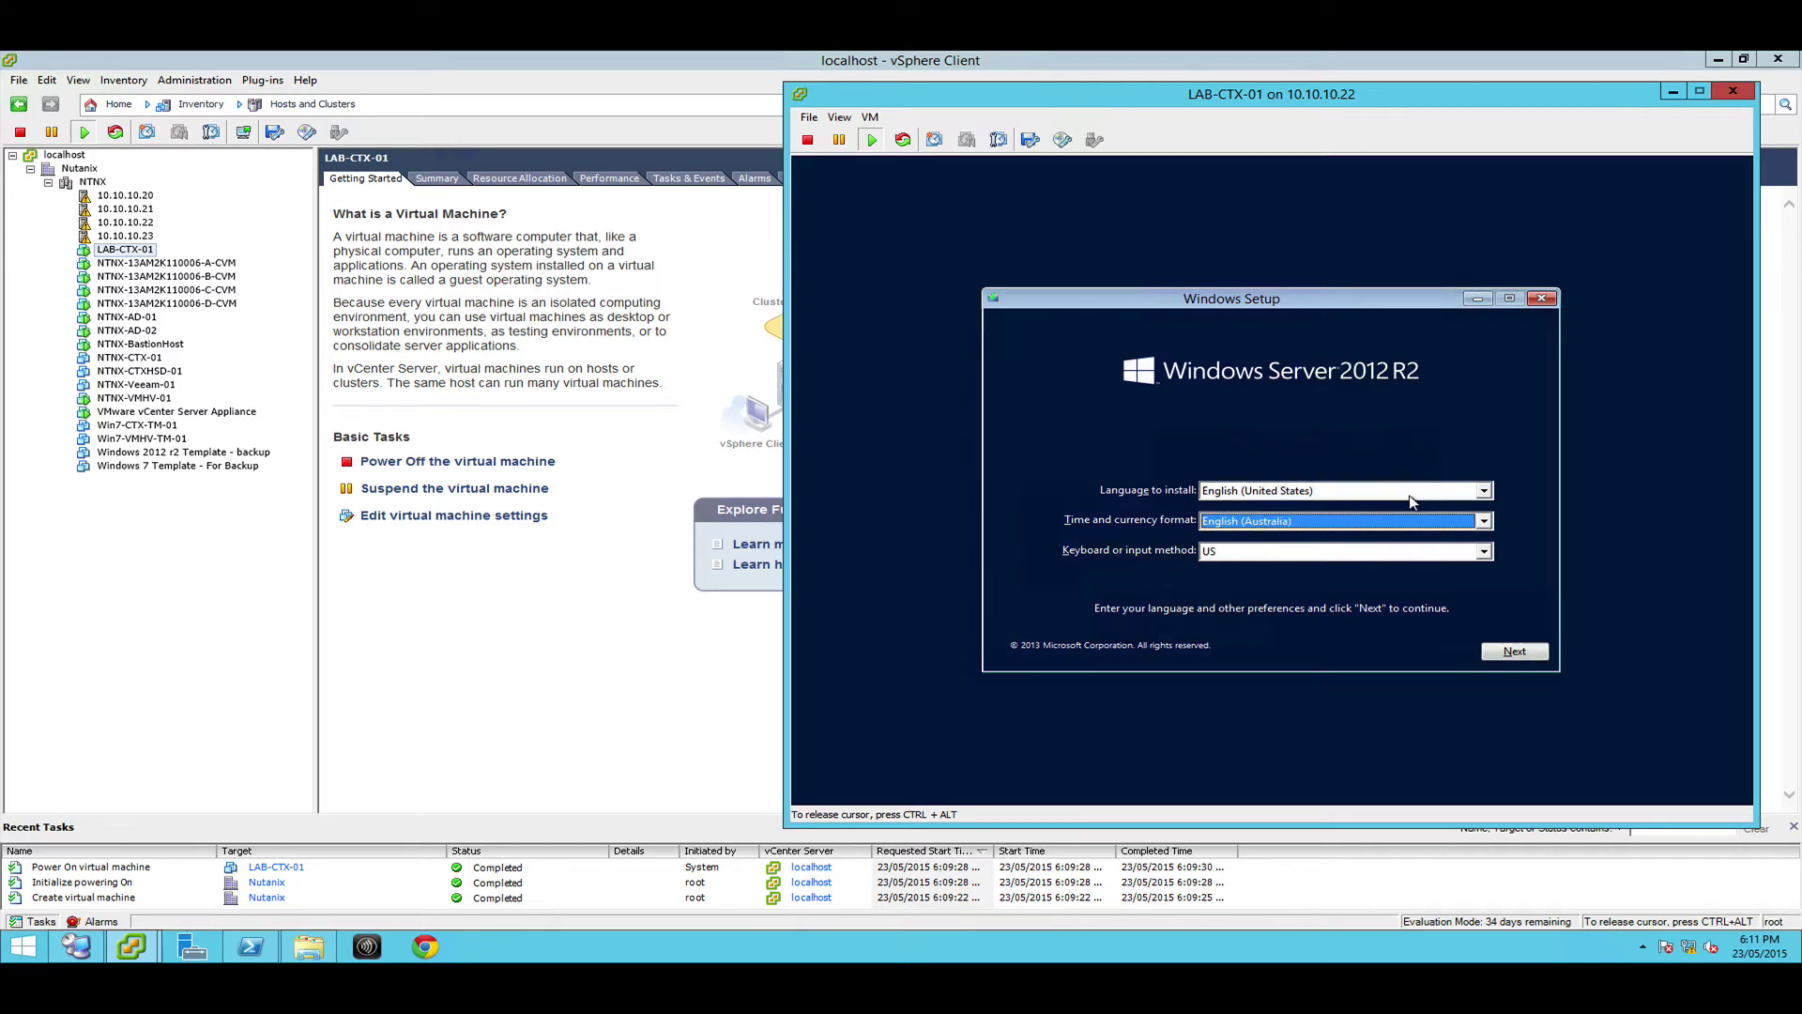
key("Tab")
key("Tab")
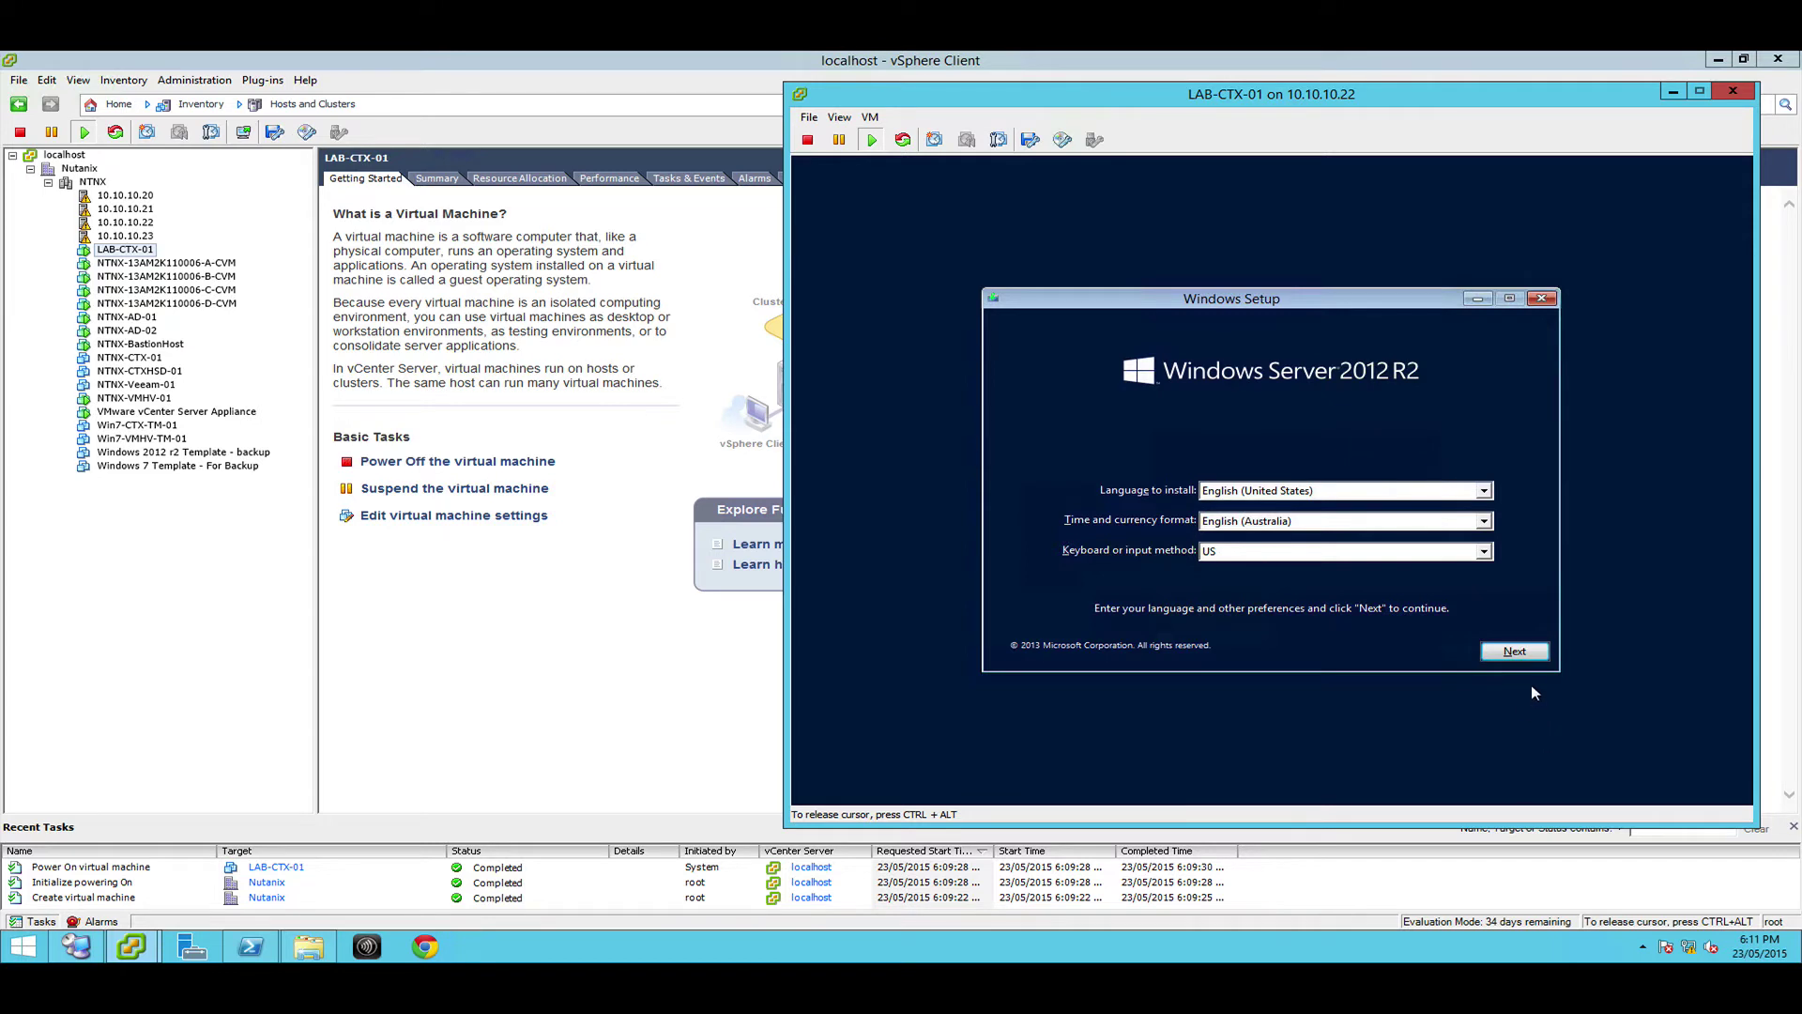
left_click(1529, 655)
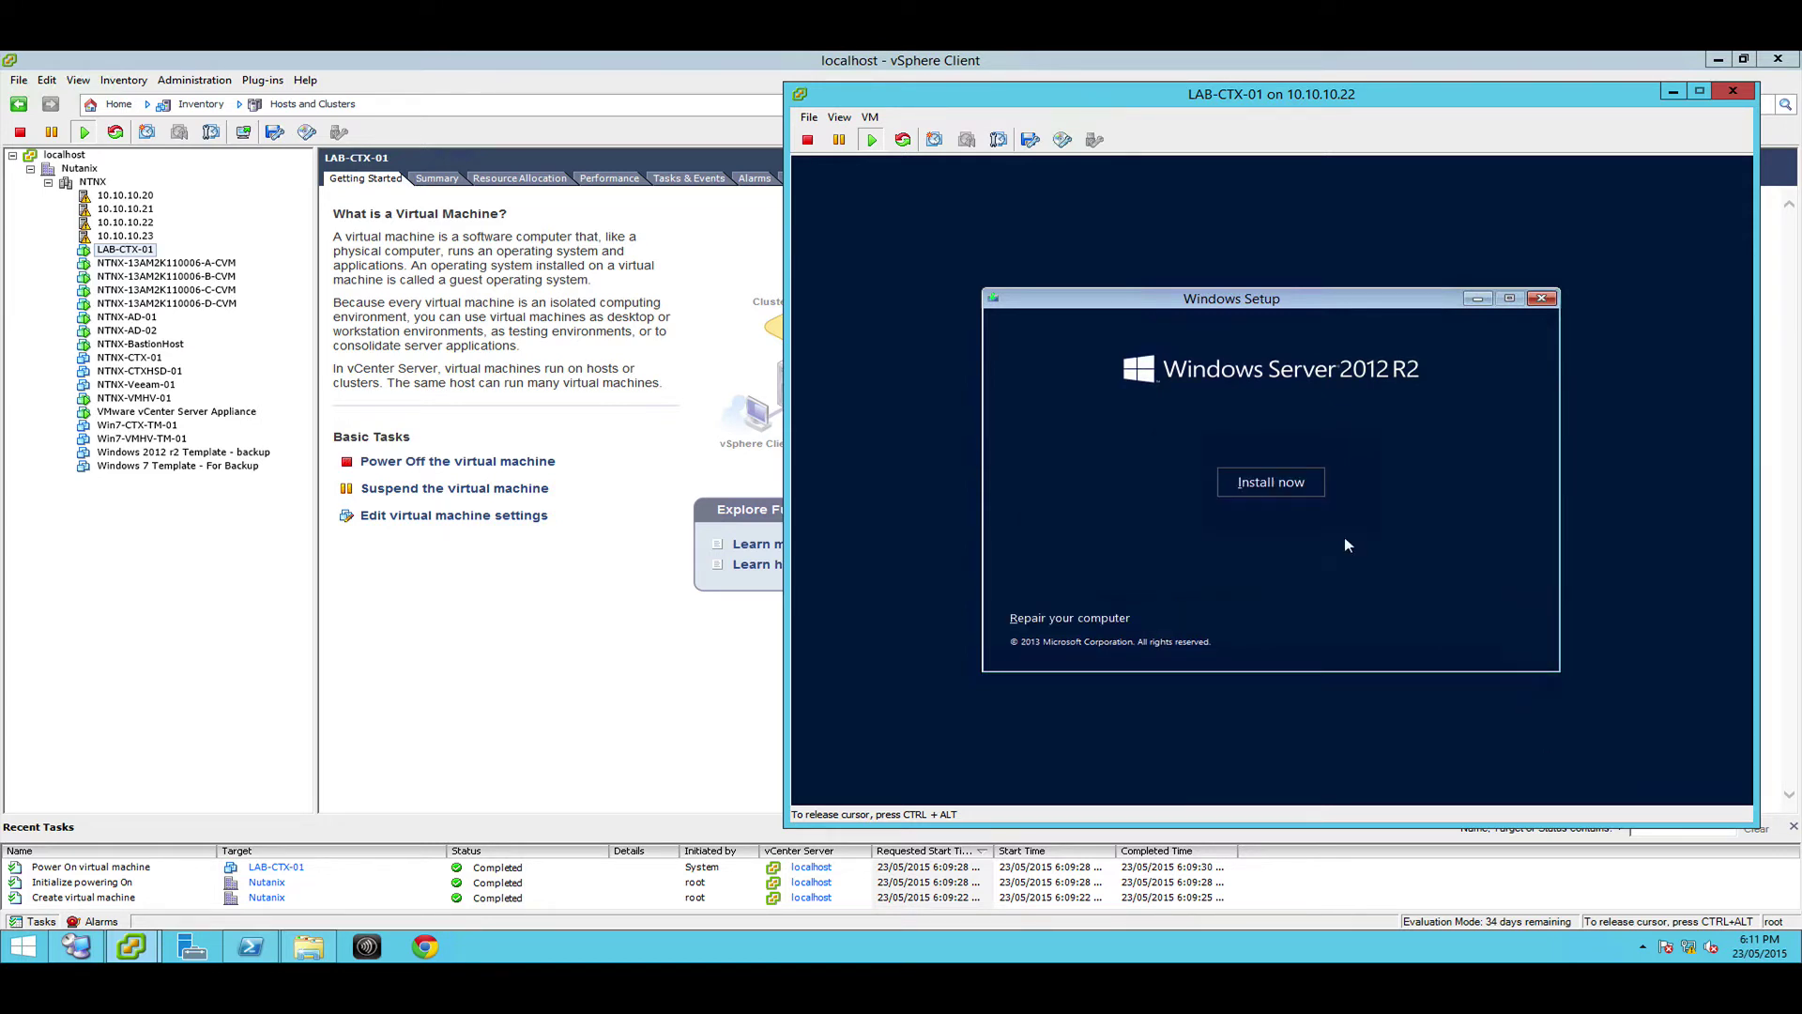
left_click(1295, 496)
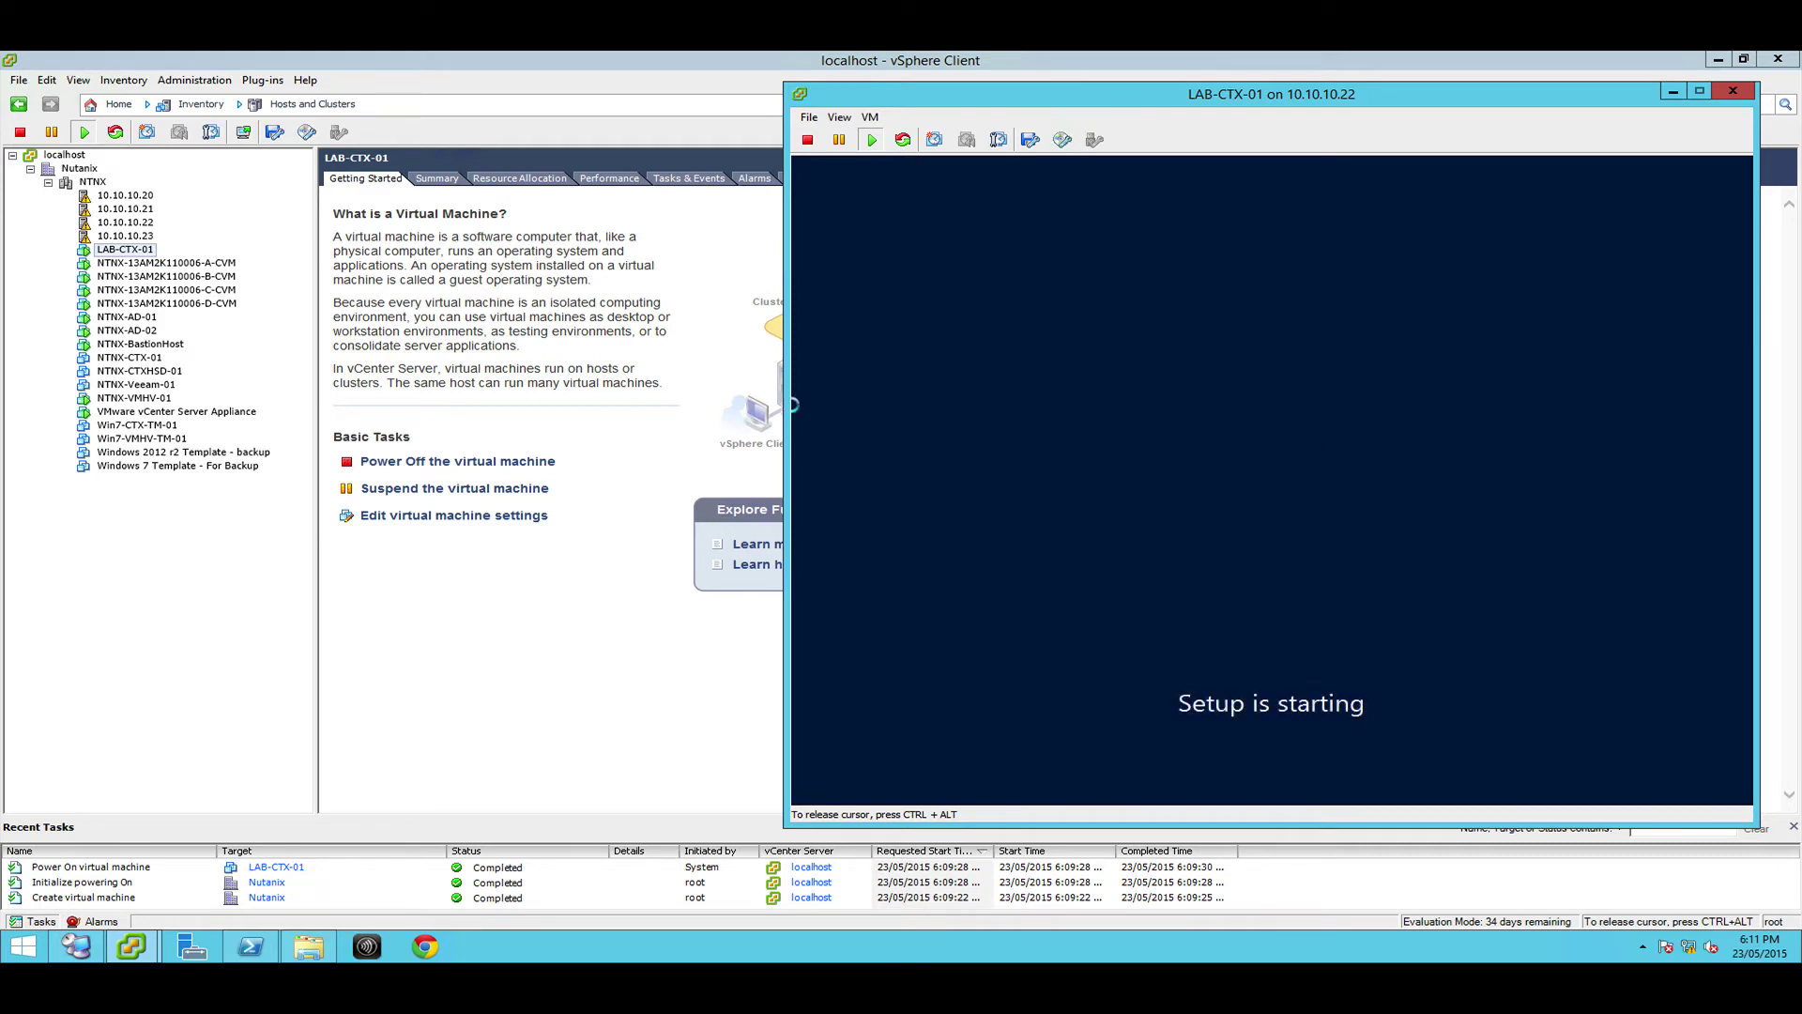
key("ctrl+alt")
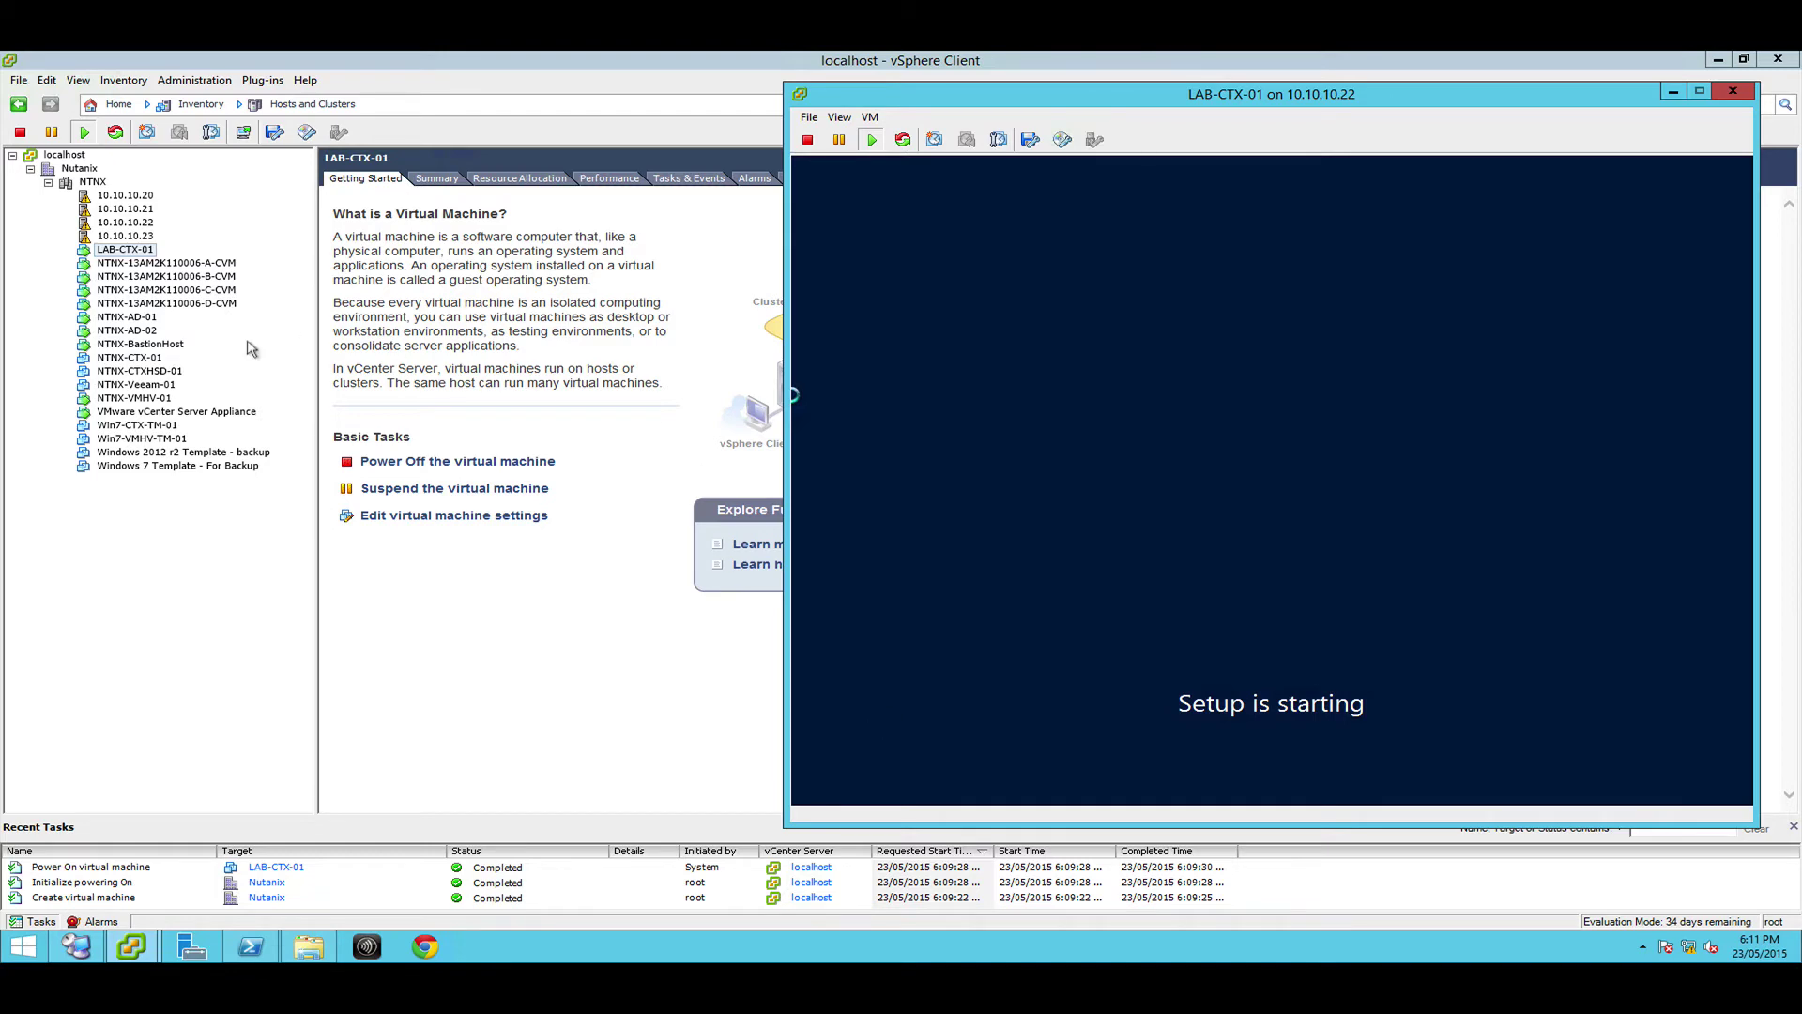
Start a custom new virtual machine on the NTNX cluster and name it LAB-Win7-01
left_click(81, 184)
right_click(80, 186)
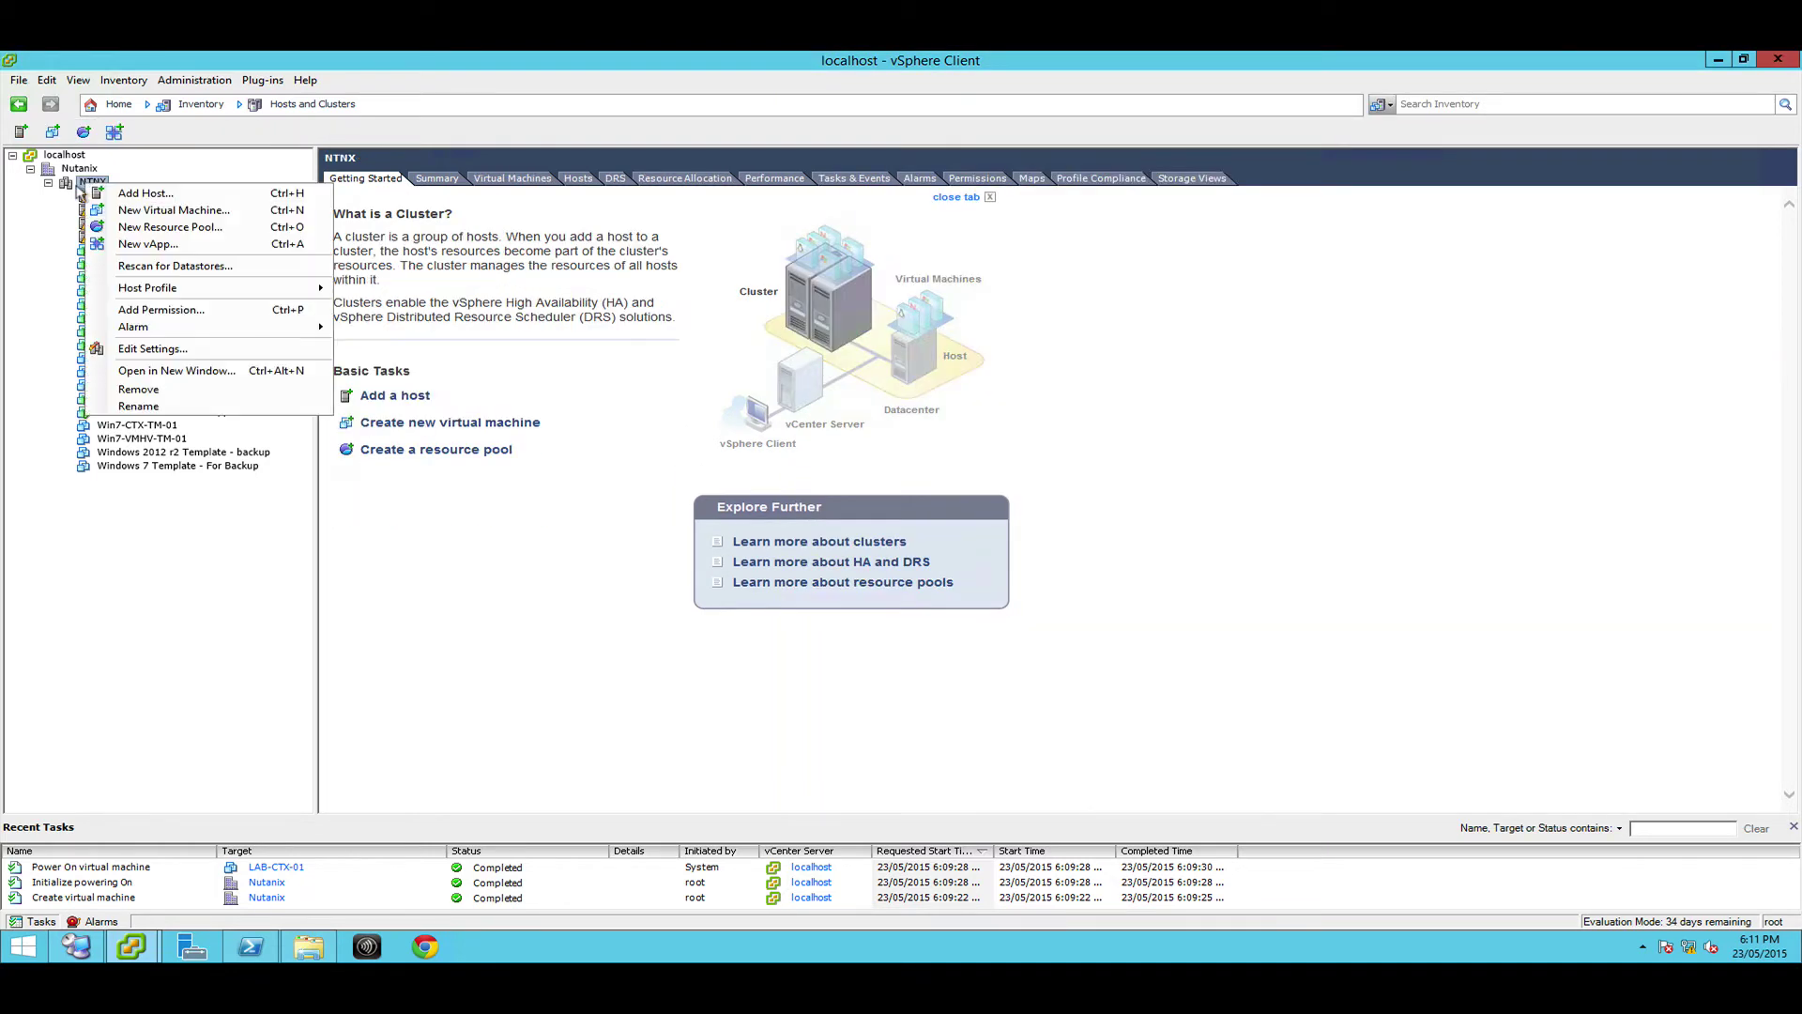
left_click(150, 211)
left_click(769, 374)
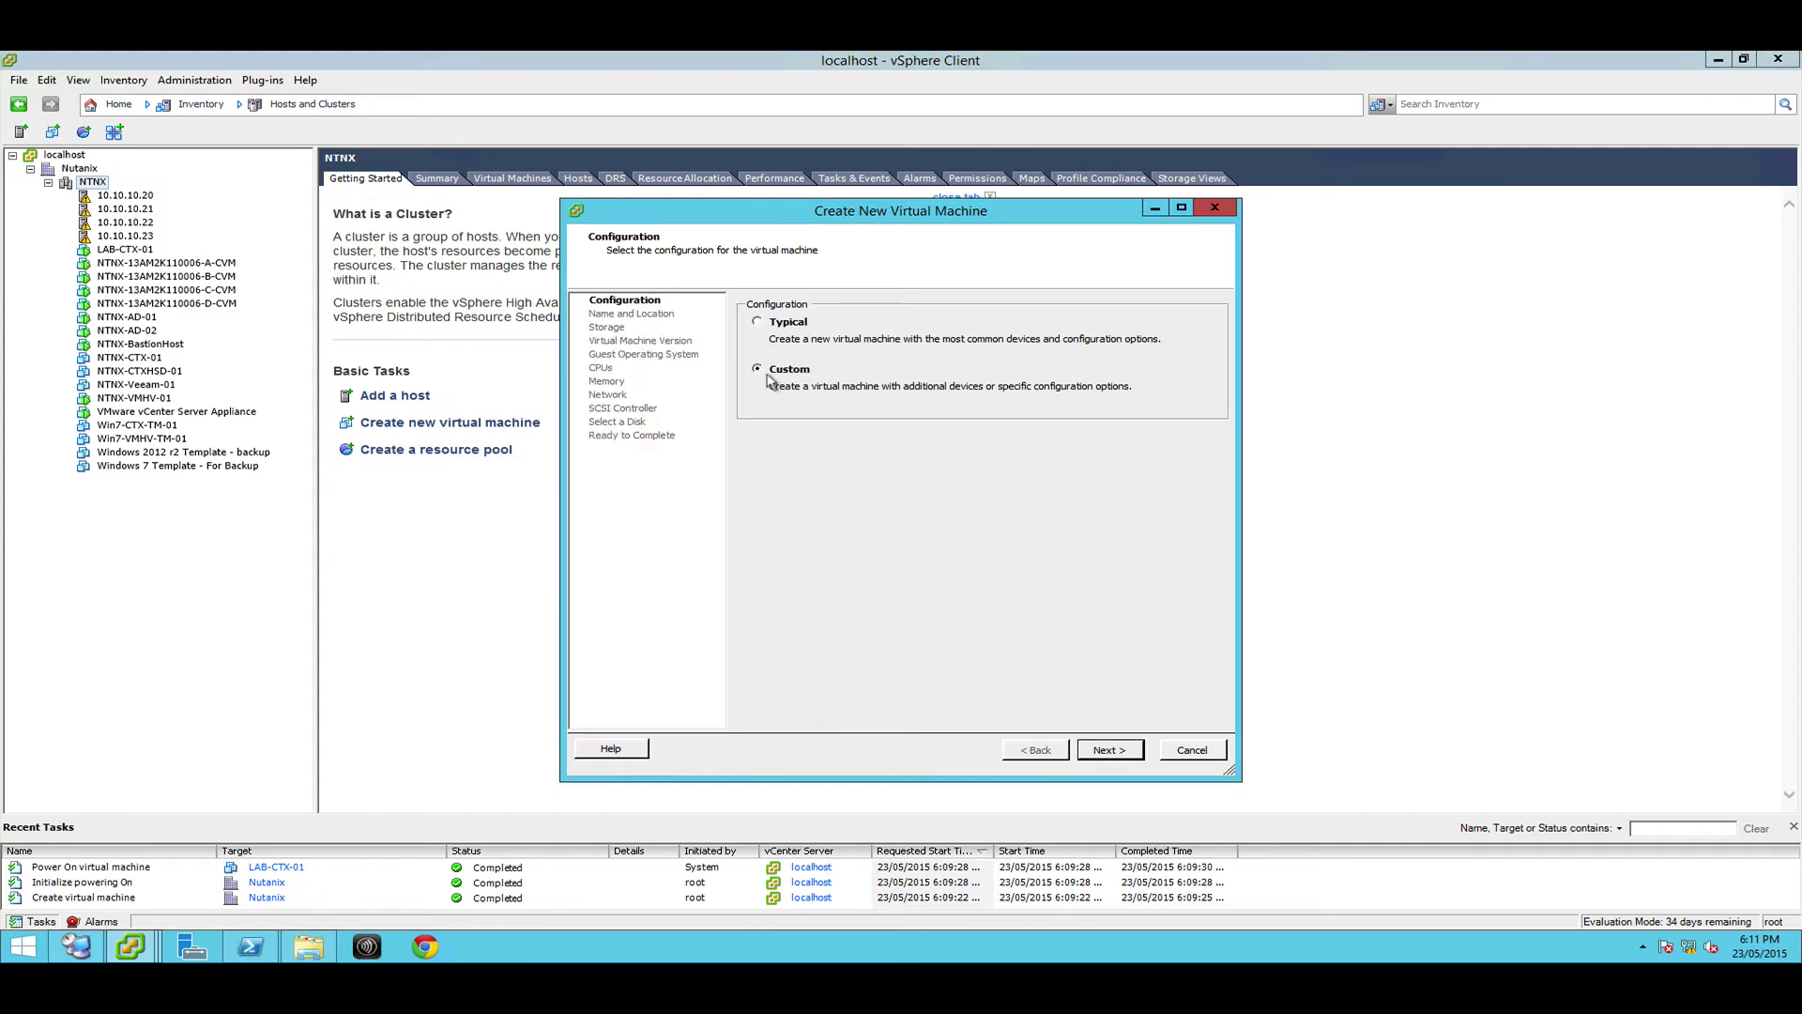
left_click(1104, 751)
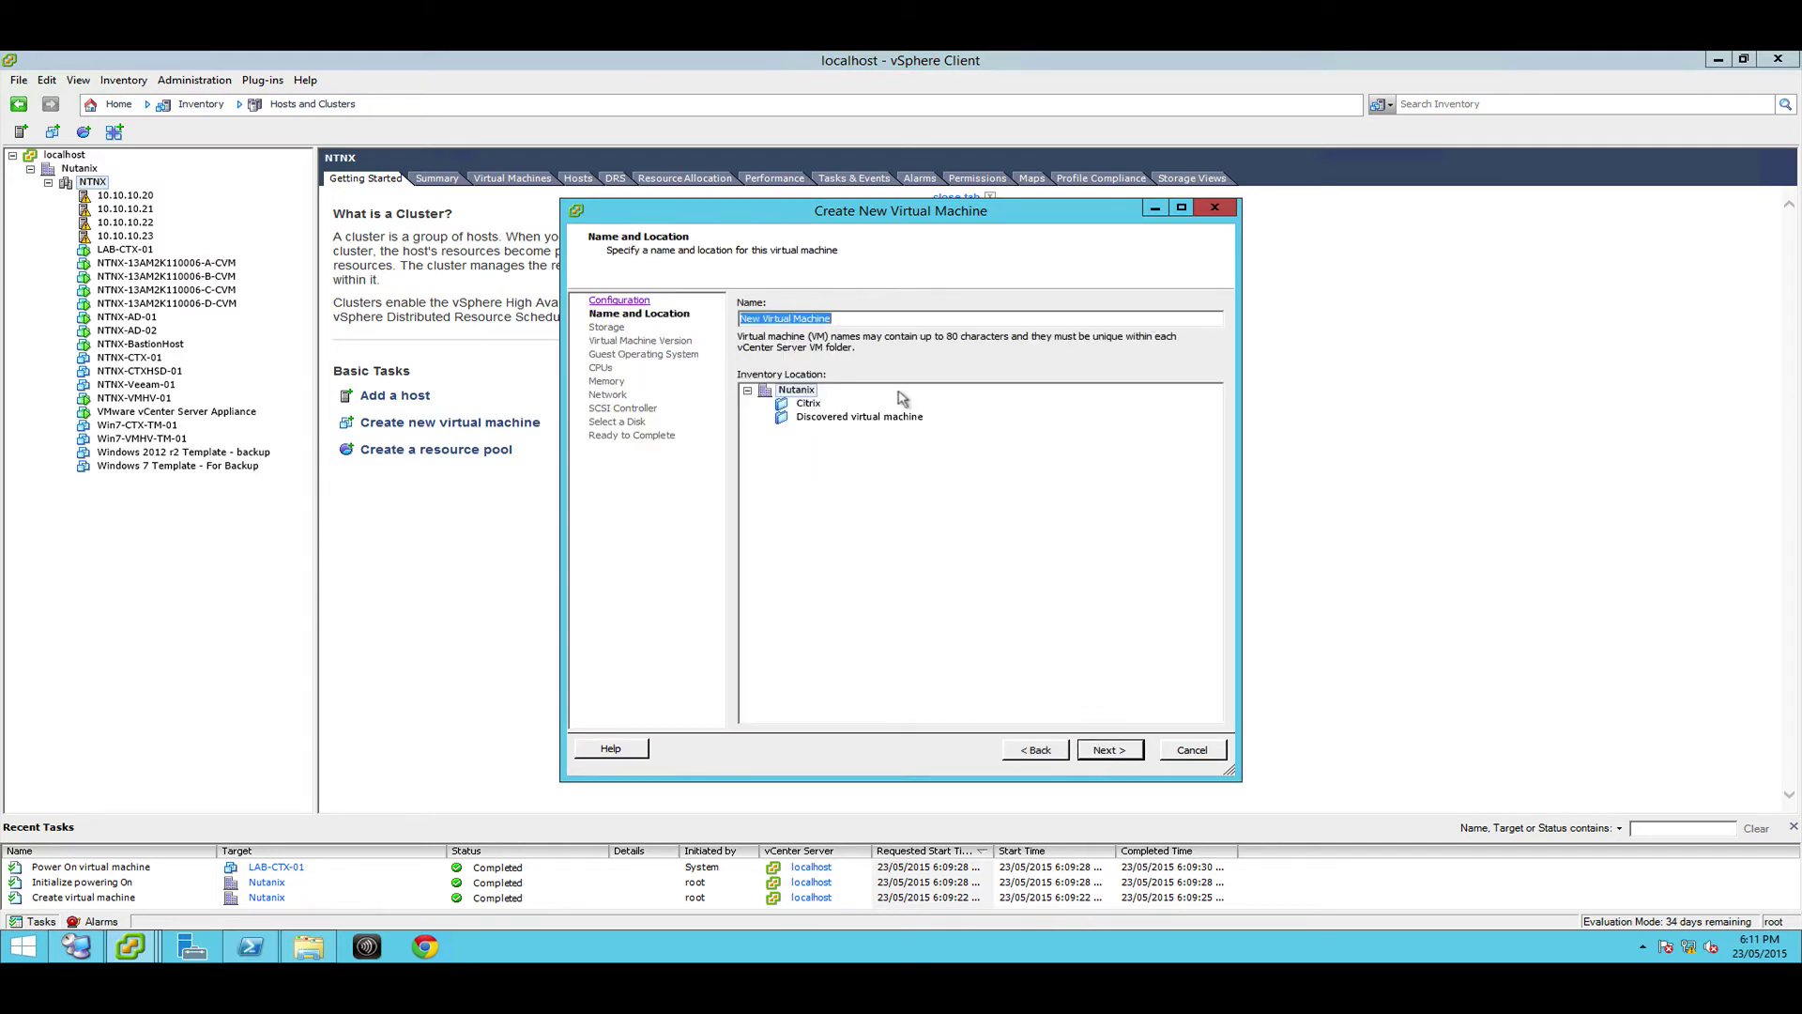
type("L:ABV")
left_click(1107, 750)
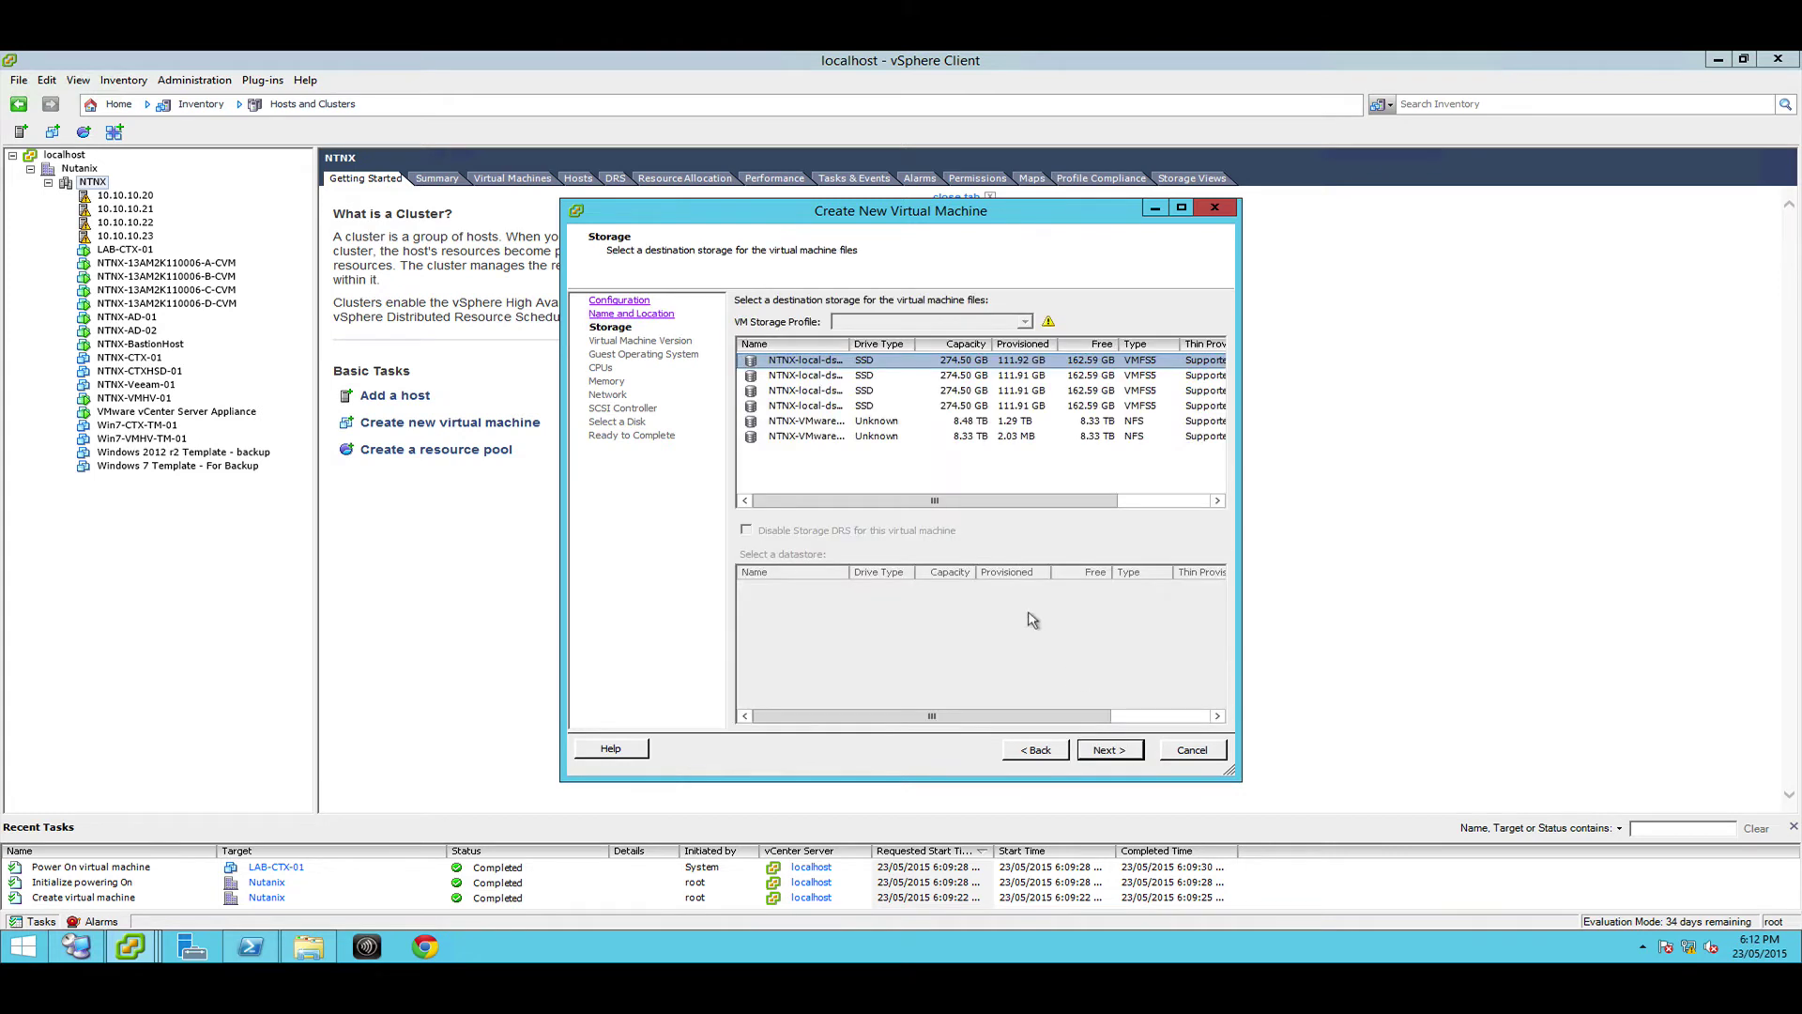
Store the VM files on the NTNX-VMware NFS datastore and keep virtual machine version 8
left_click(832, 422)
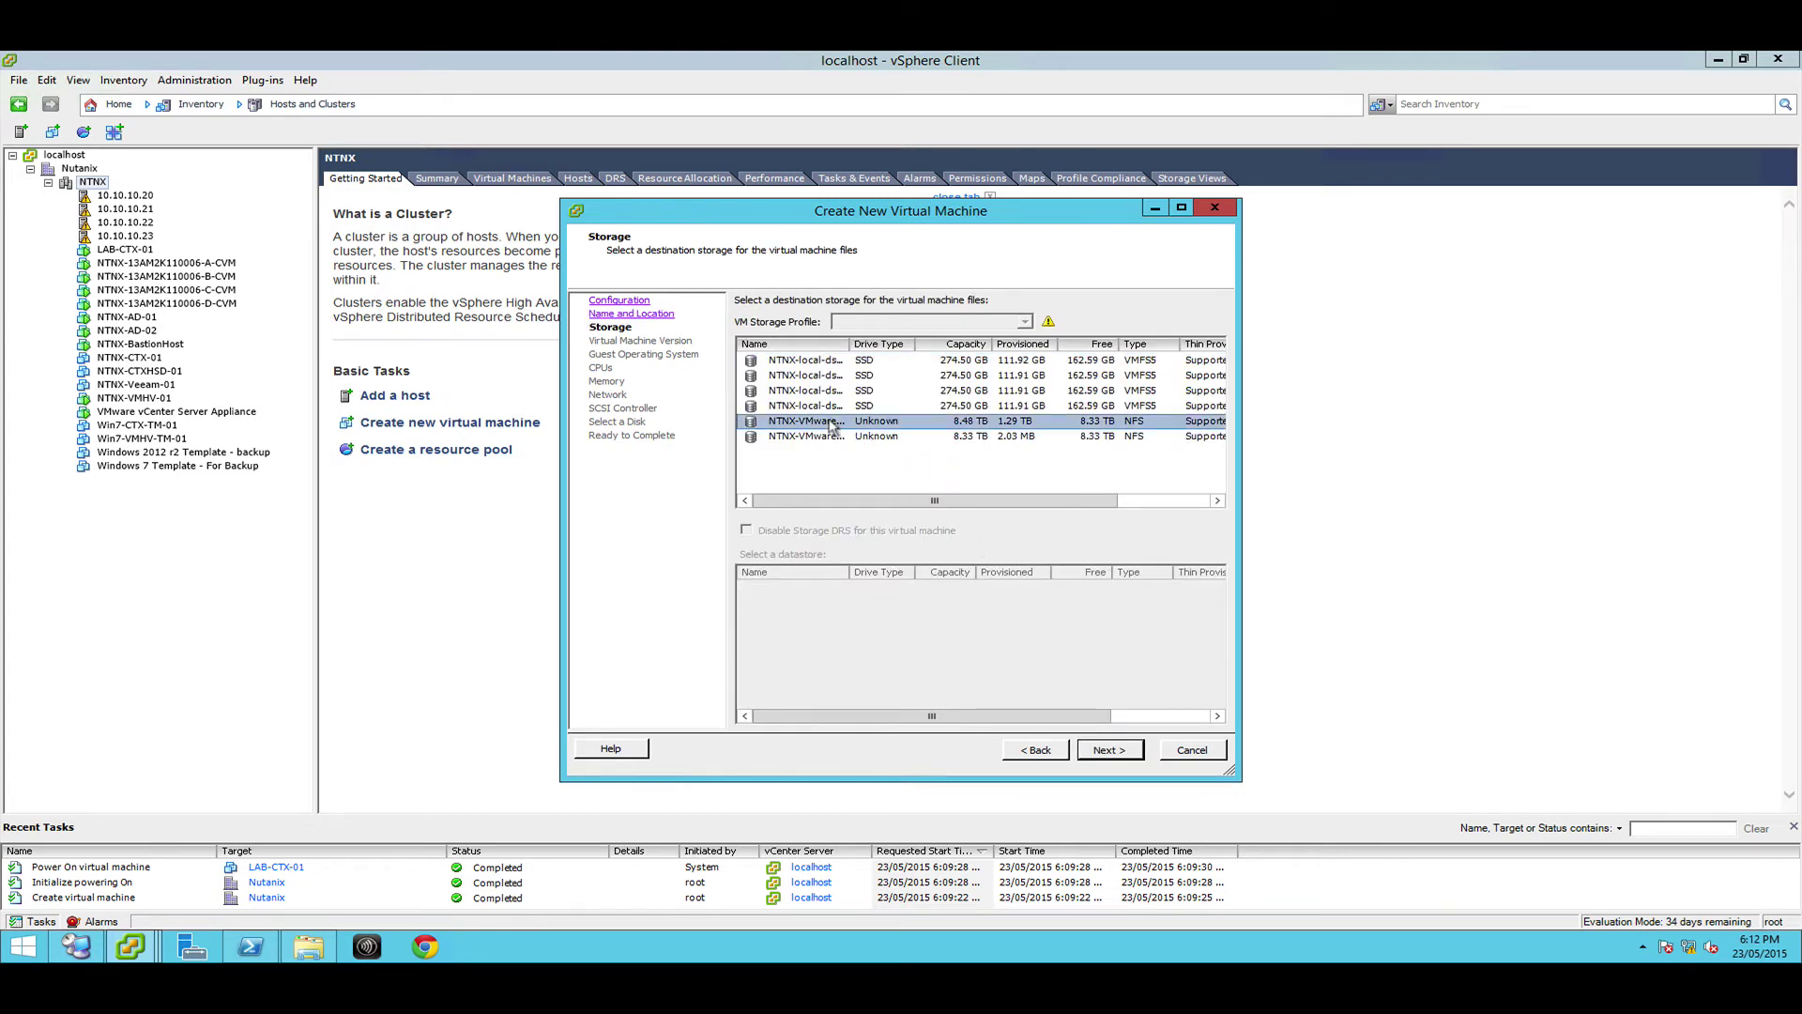
double_click(850, 344)
left_click(1092, 750)
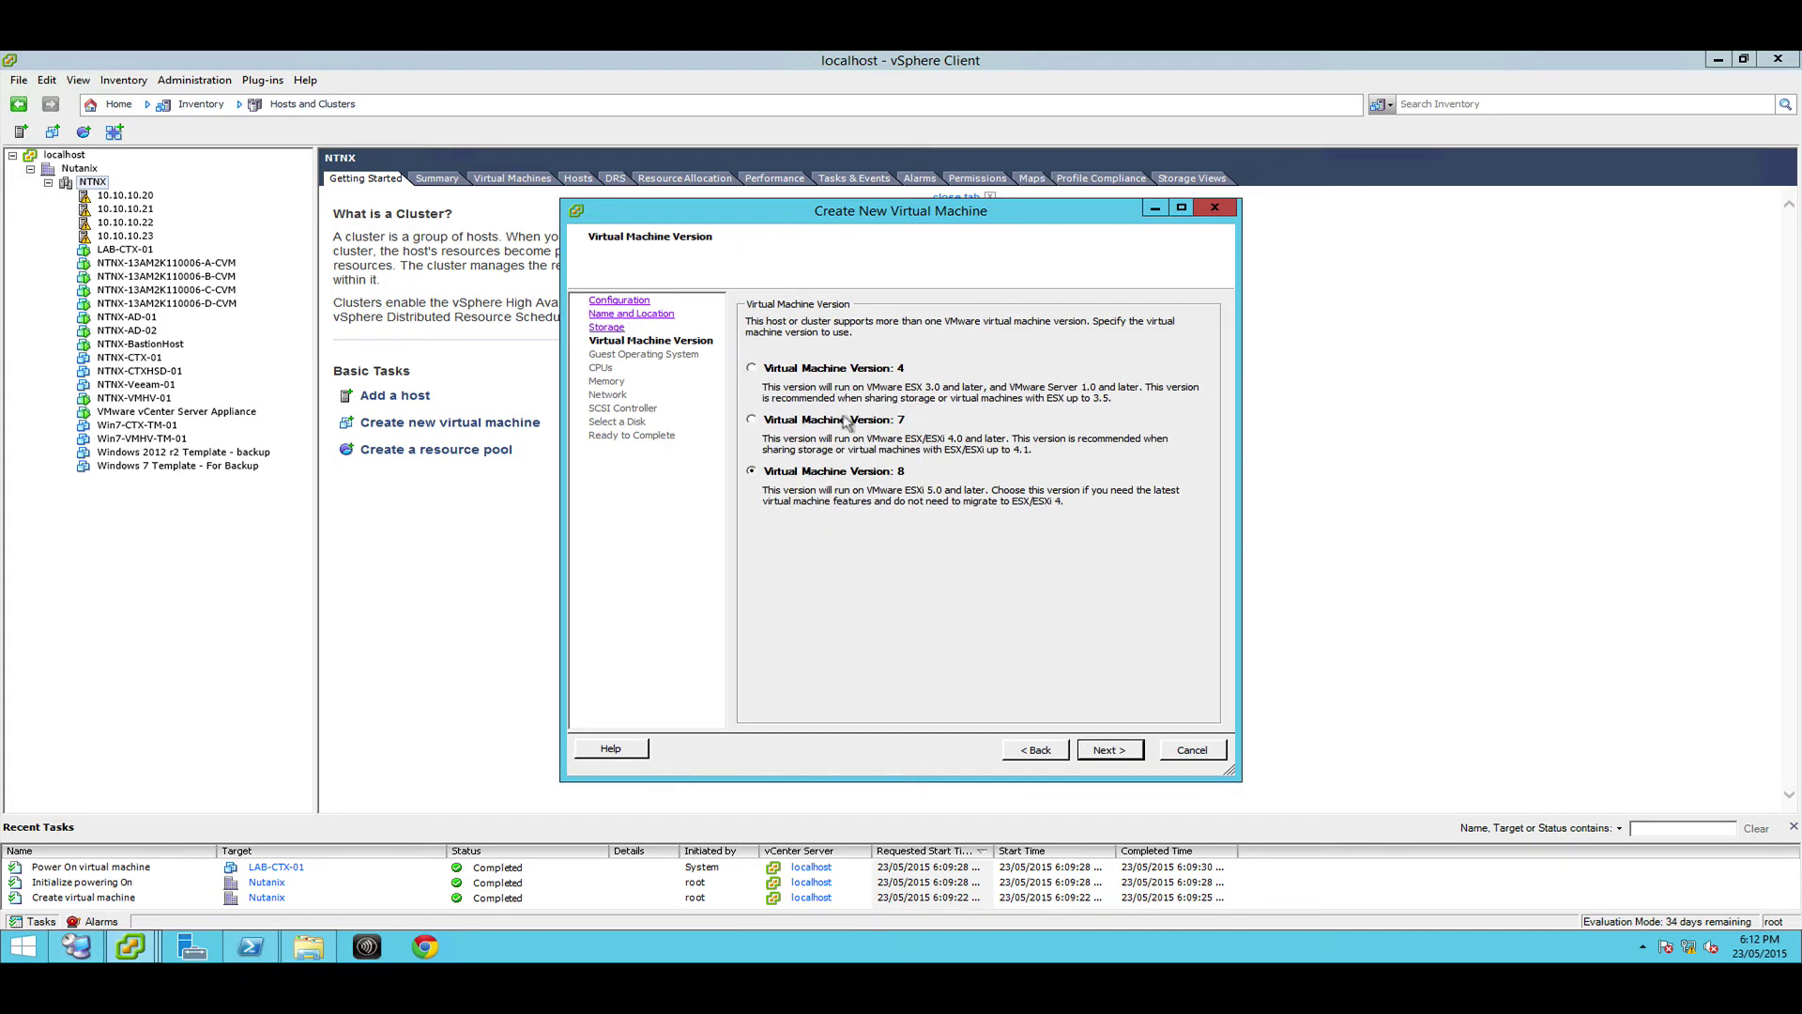
left_click(1103, 750)
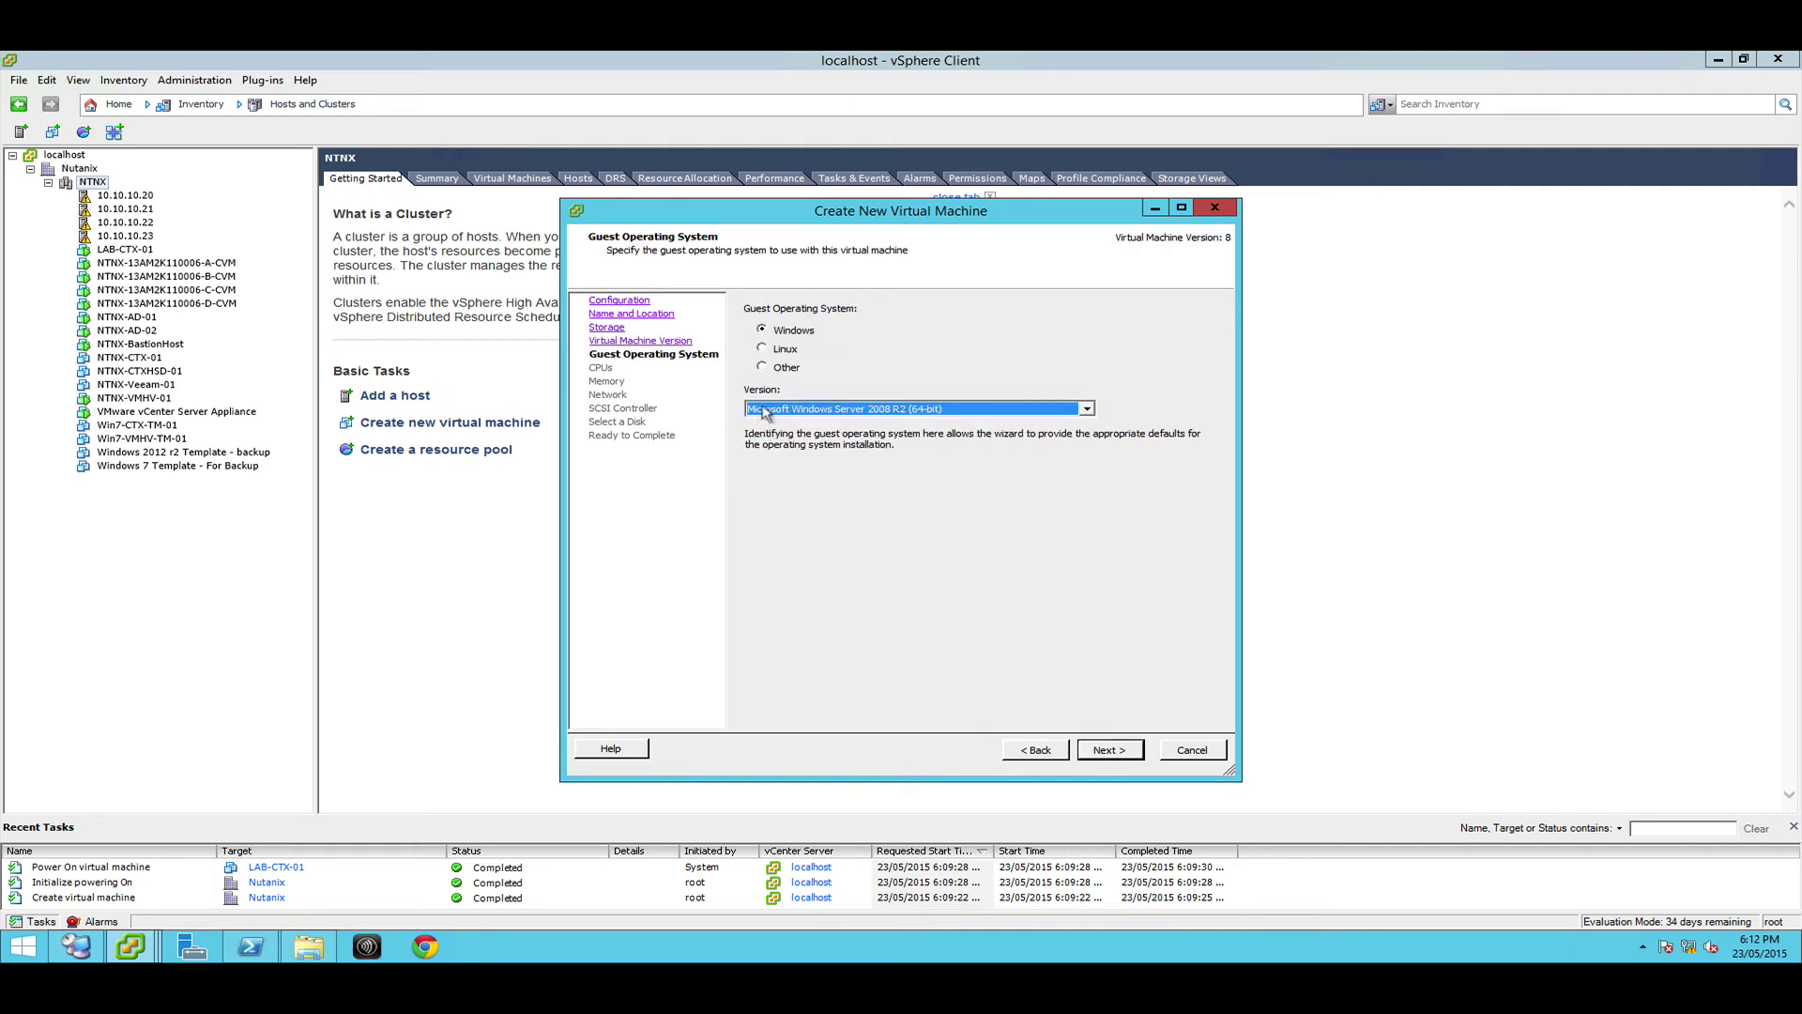
Set the guest OS version to Microsoft Windows 7 (64-bit)
left_click(807, 409)
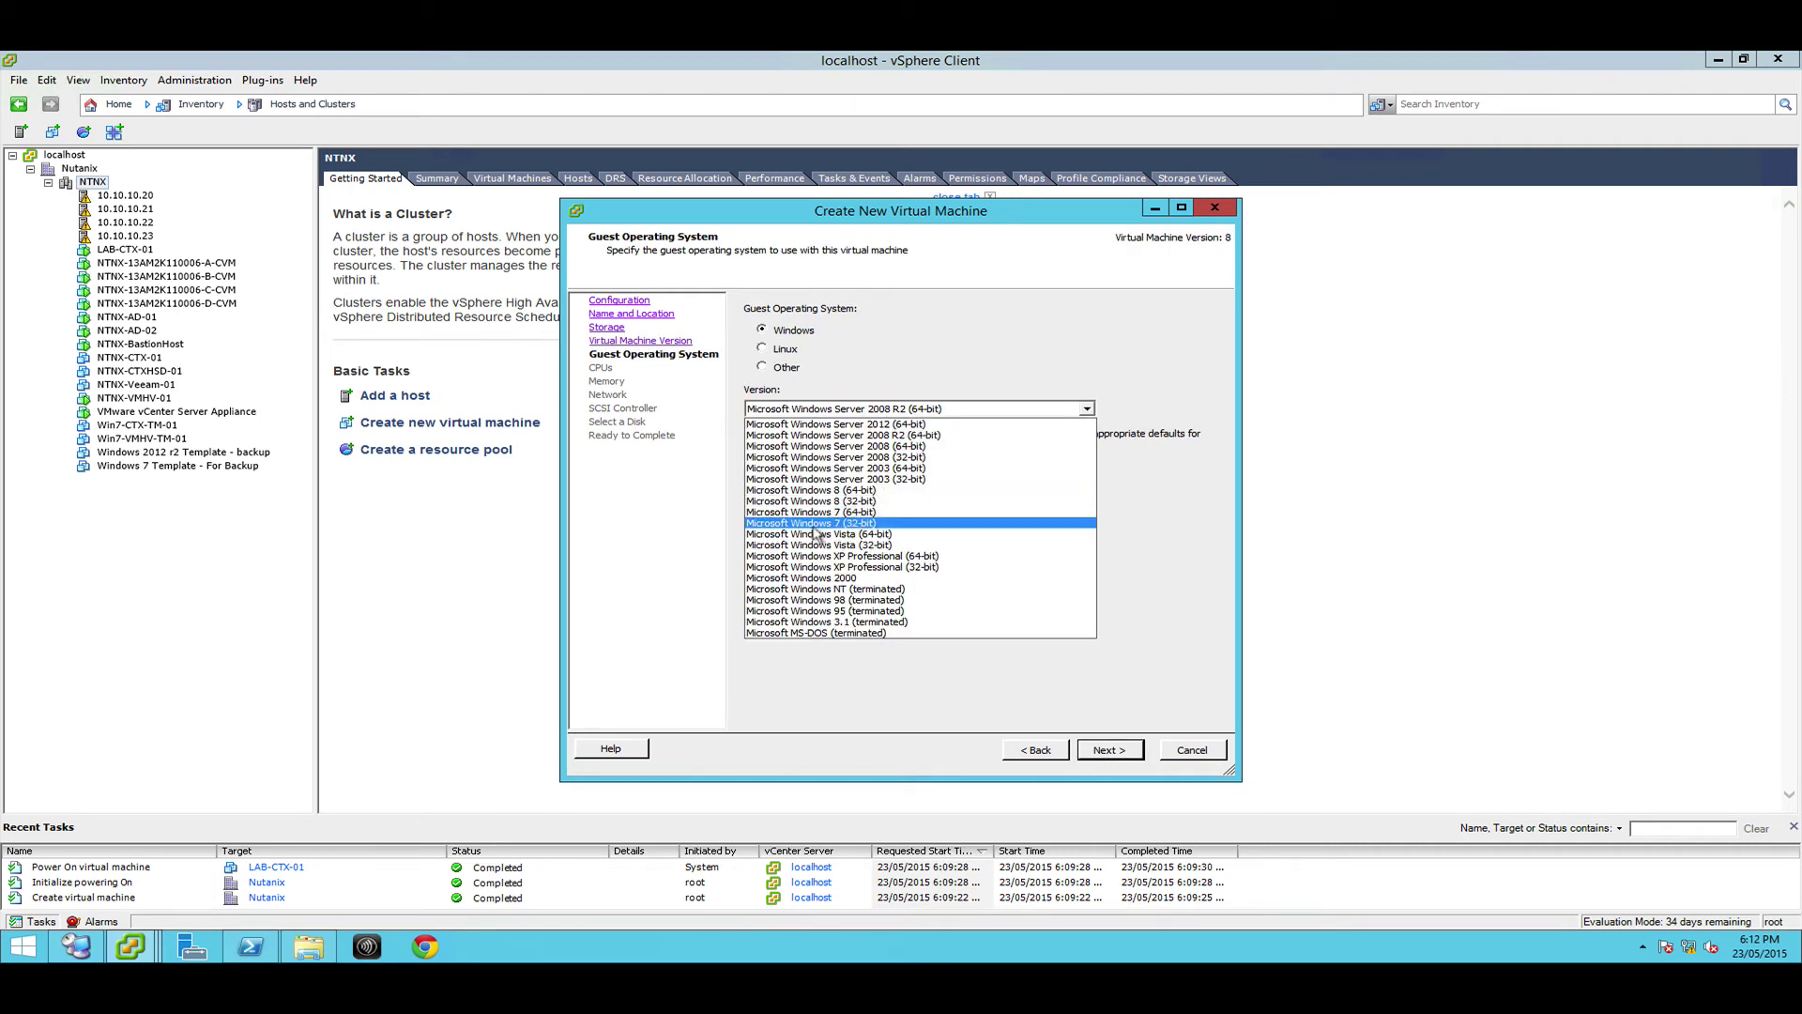
left_click(850, 512)
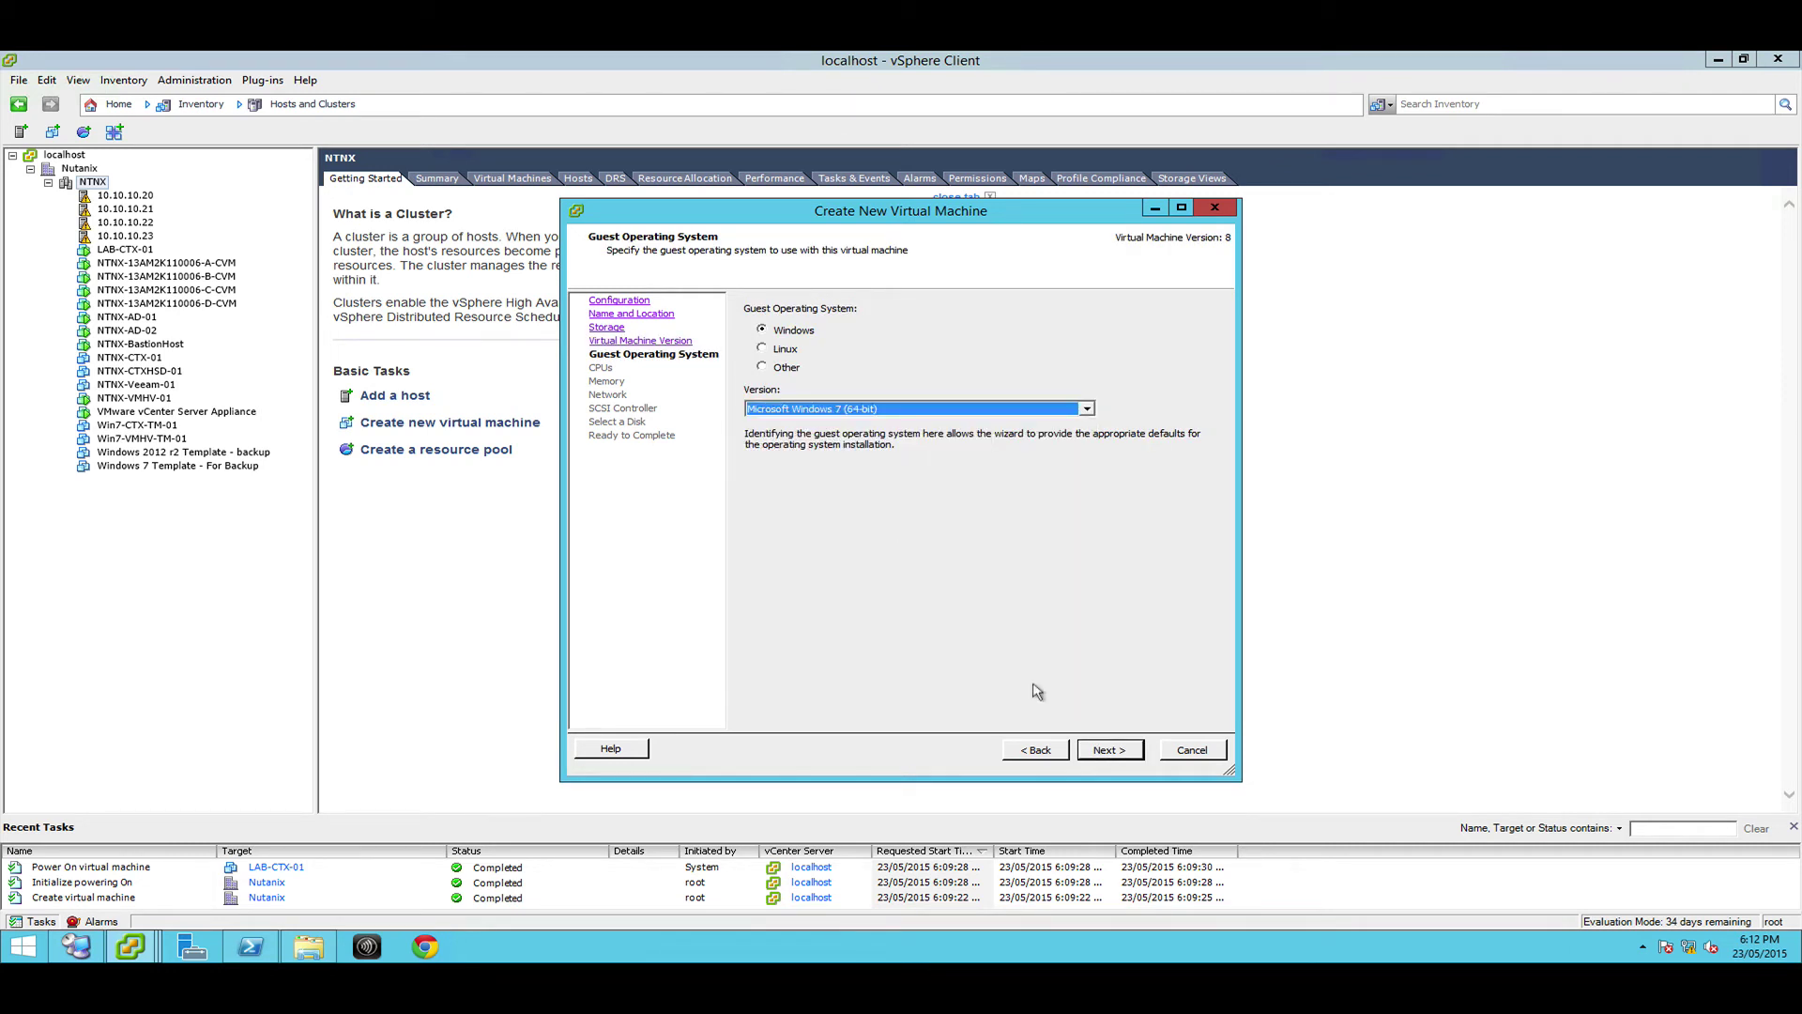
left_click(1106, 750)
left_click(958, 341)
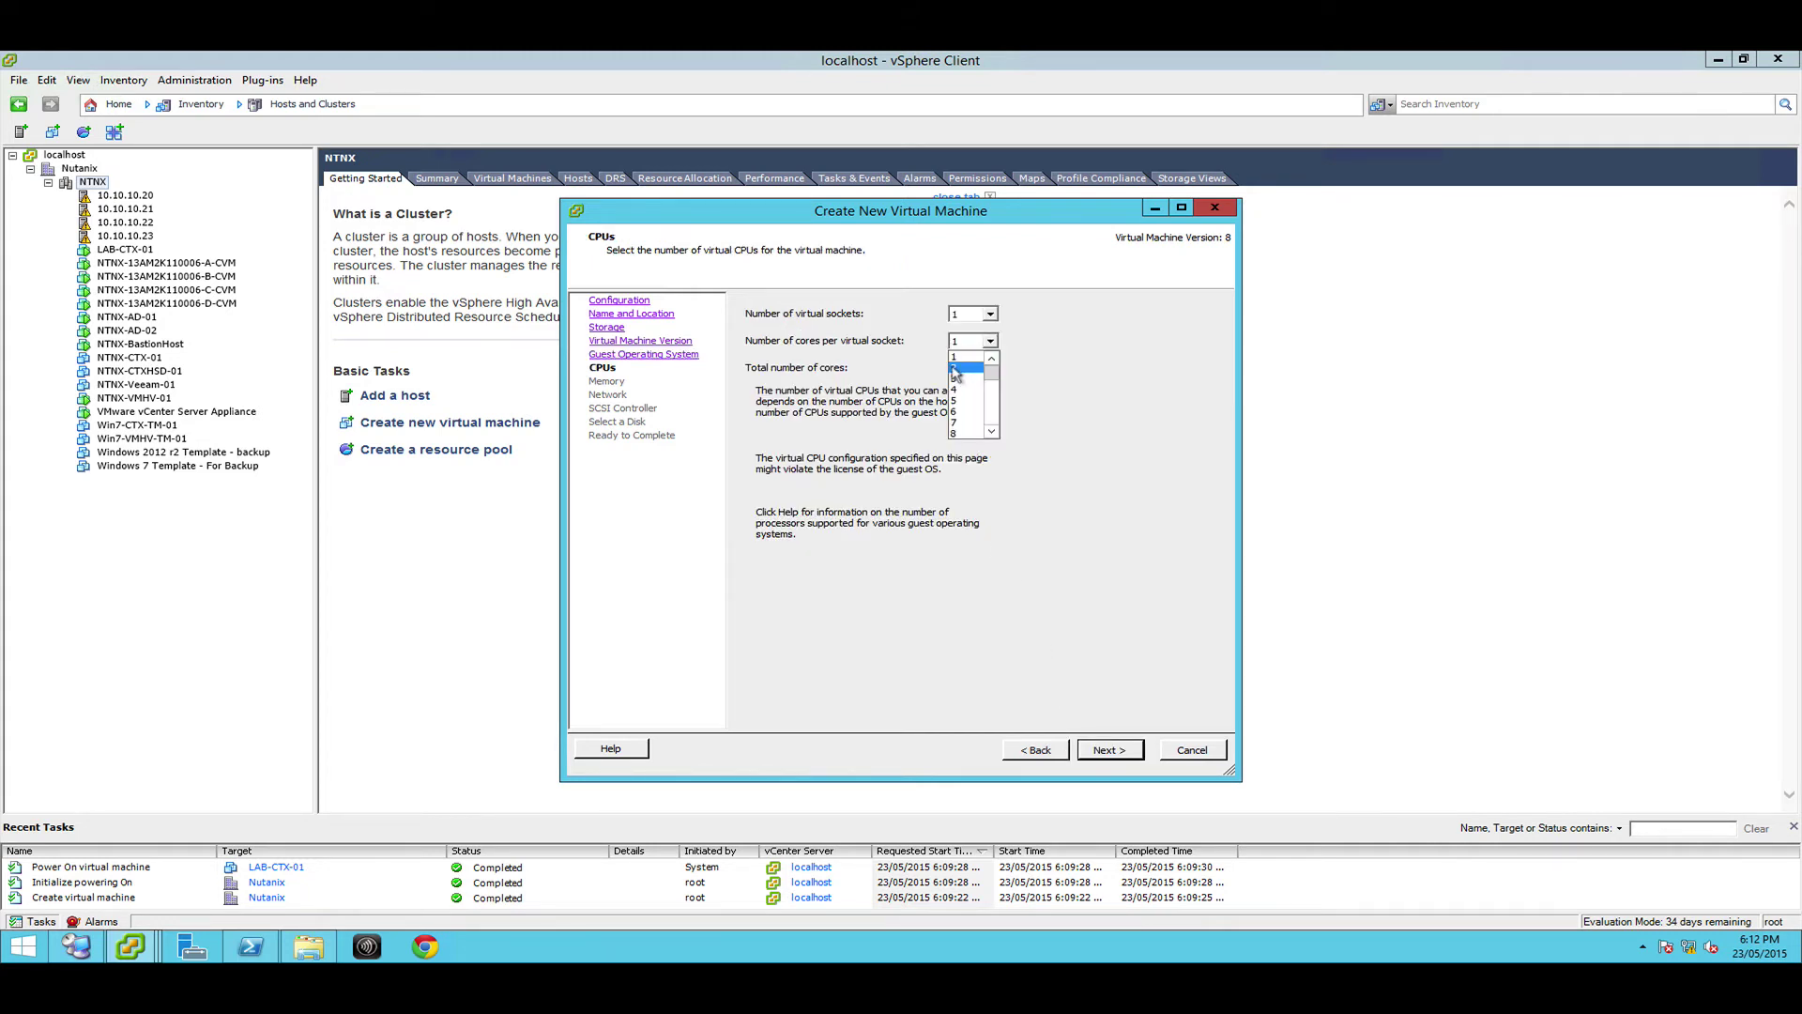
Give the VM 2 cores per socket and 4 GB of memory
left_click(956, 372)
left_click(1108, 749)
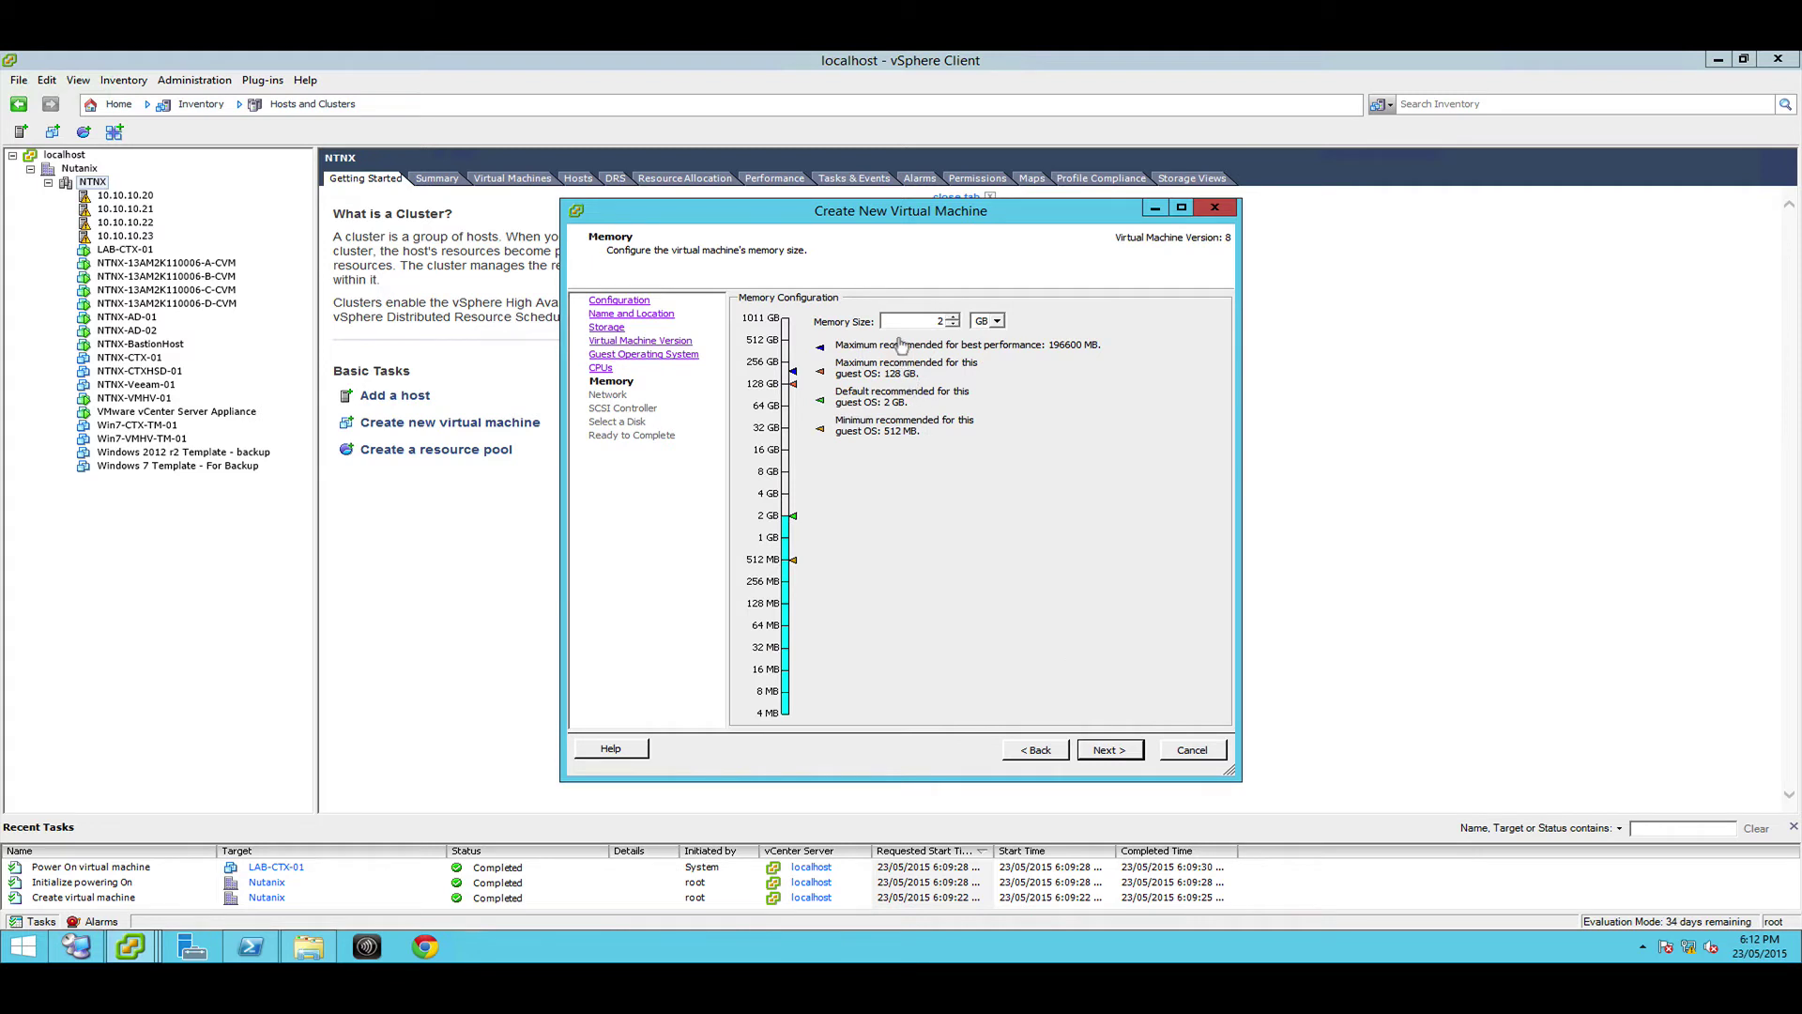
double_click(938, 320)
type("4")
left_click(1106, 750)
Connect NIC 1 to VM Network with a VMXNET 3 adapter
left_click(924, 396)
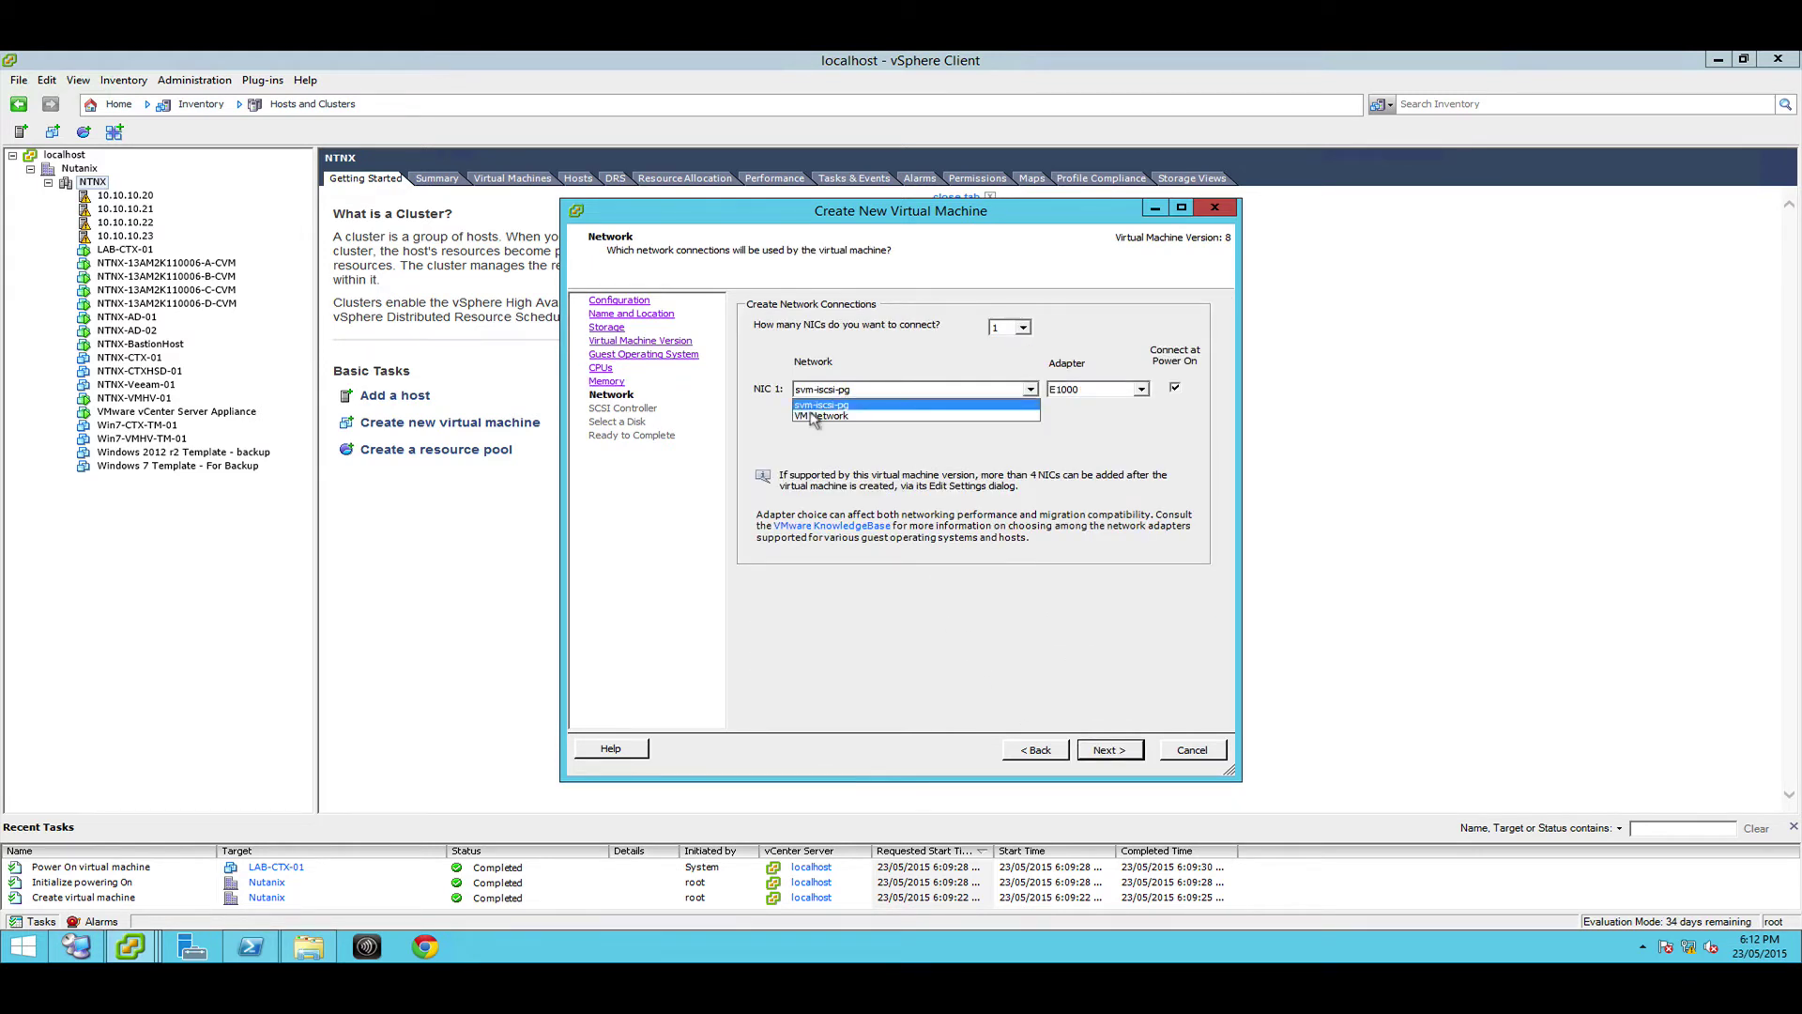
left_click(826, 417)
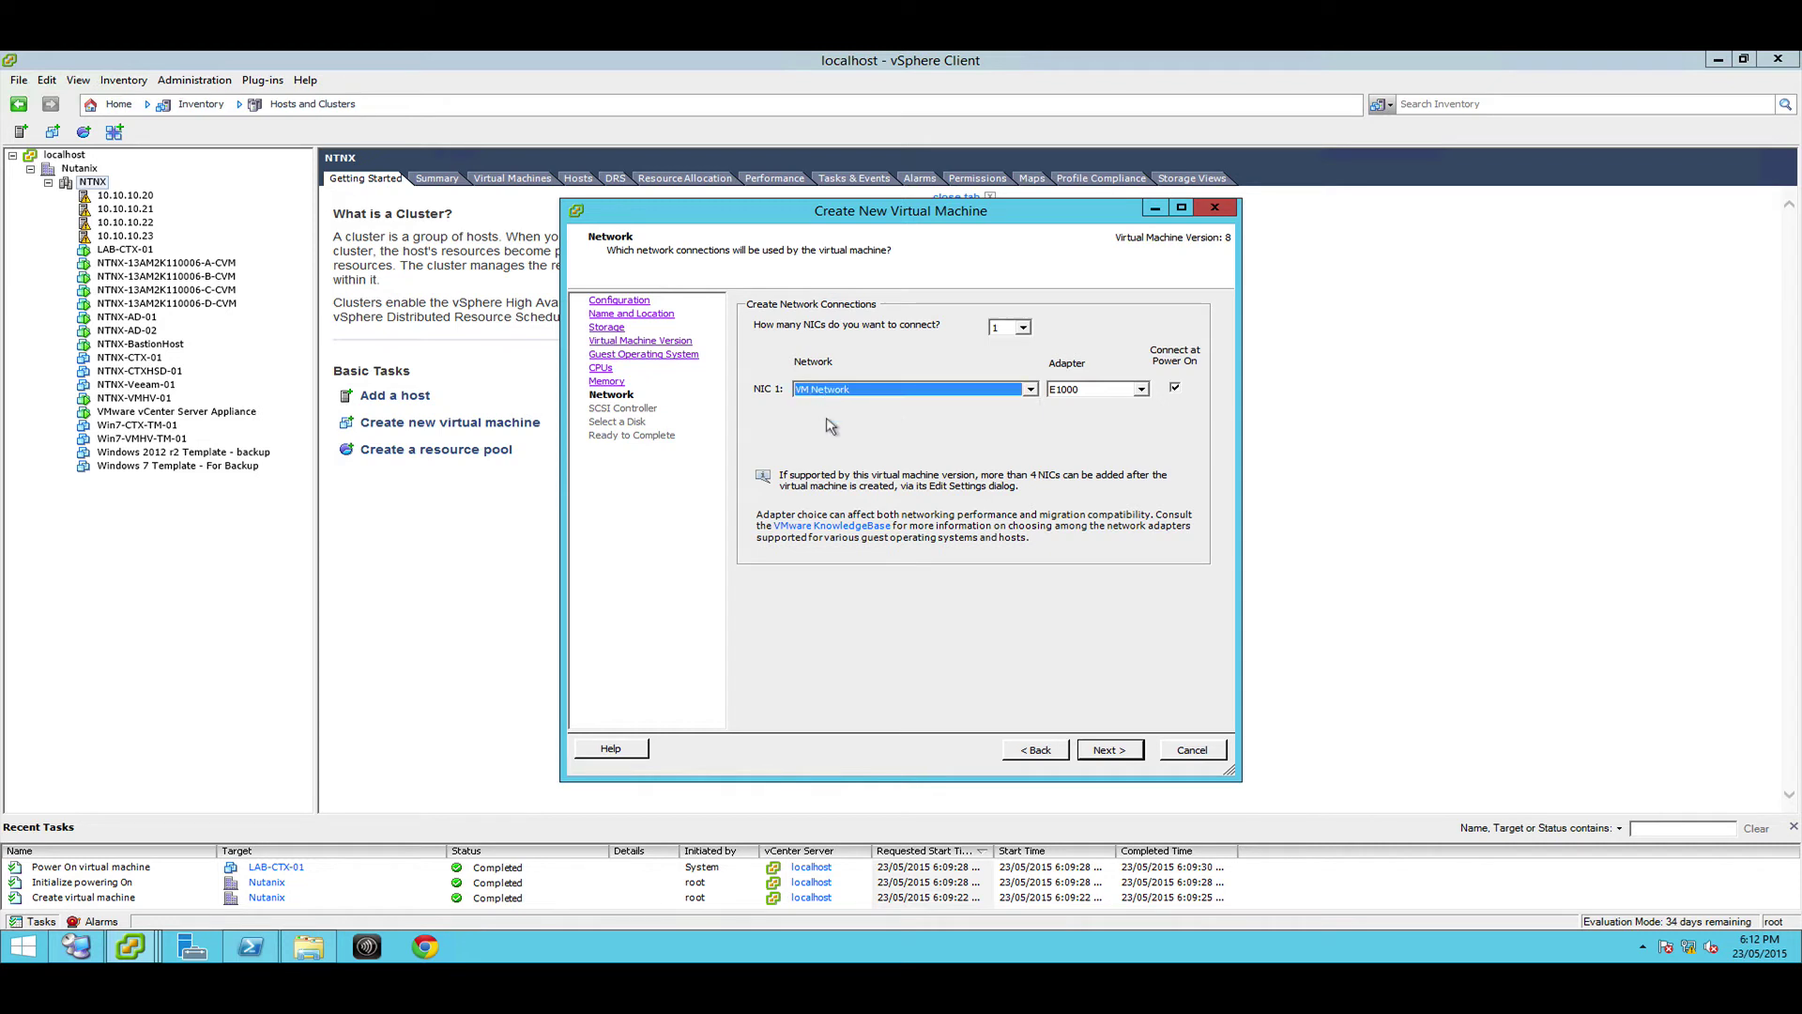
left_click(1077, 394)
left_click(1073, 430)
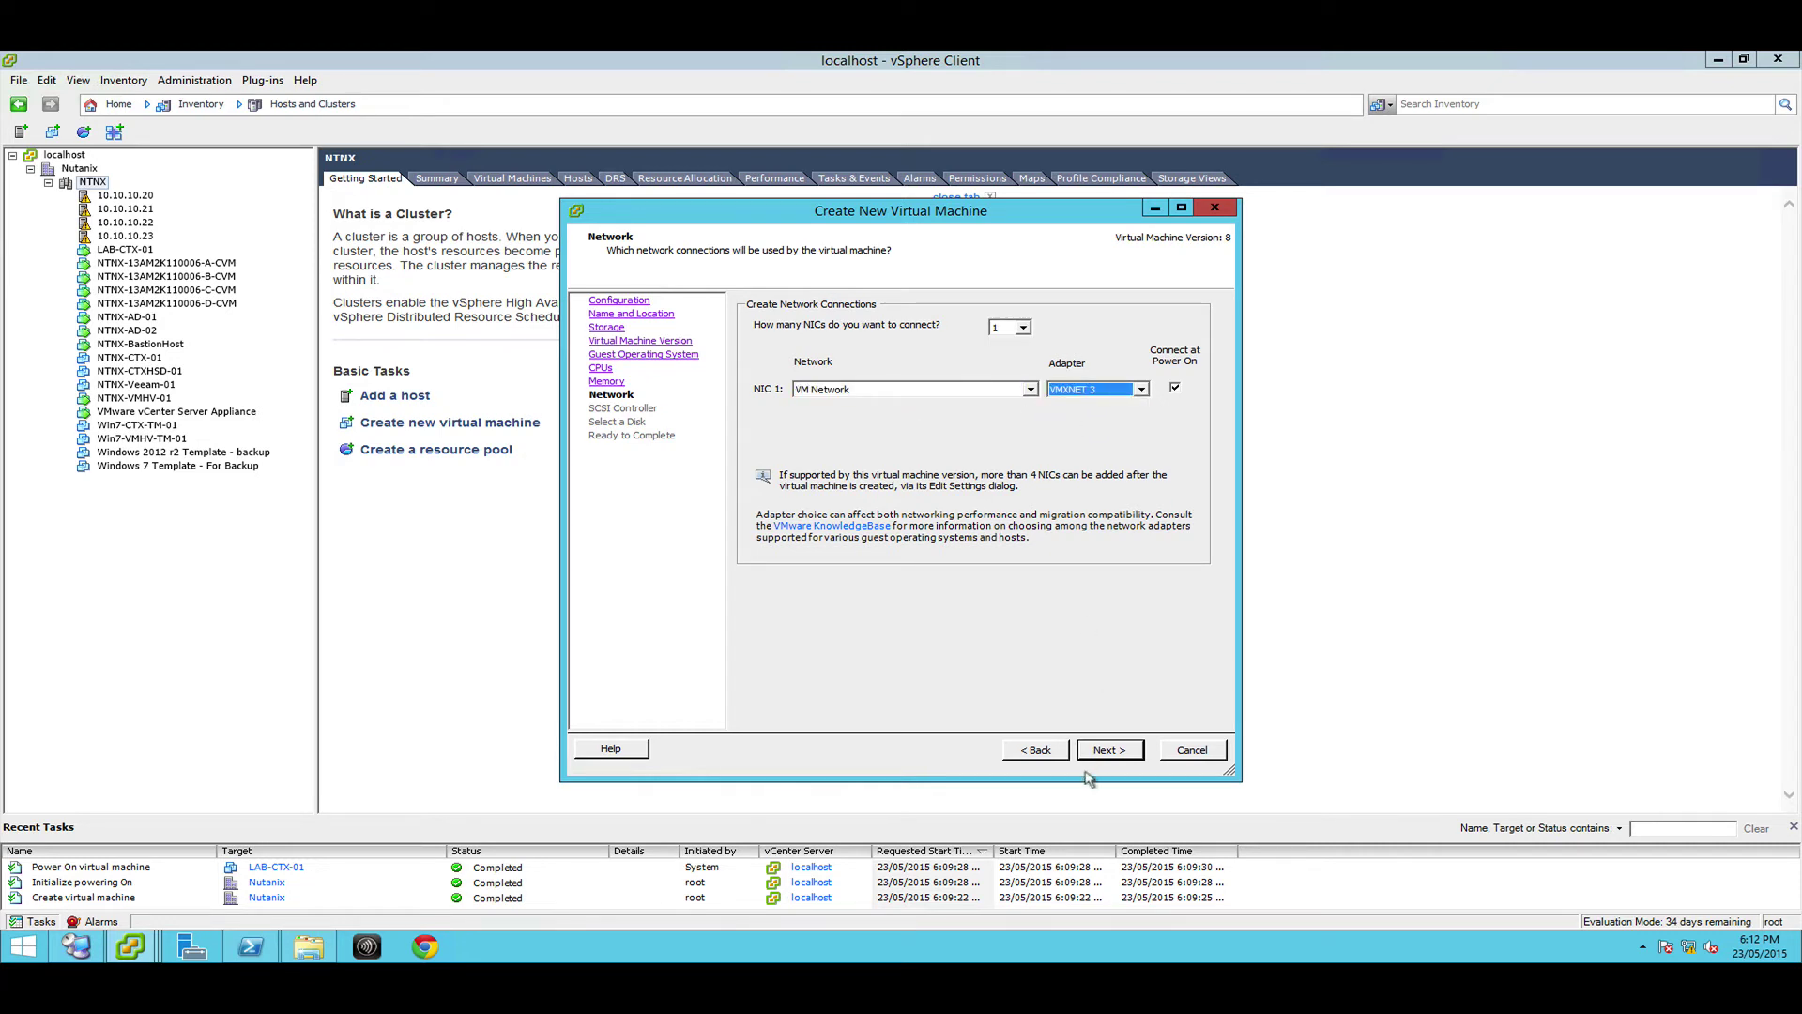
left_click(1092, 757)
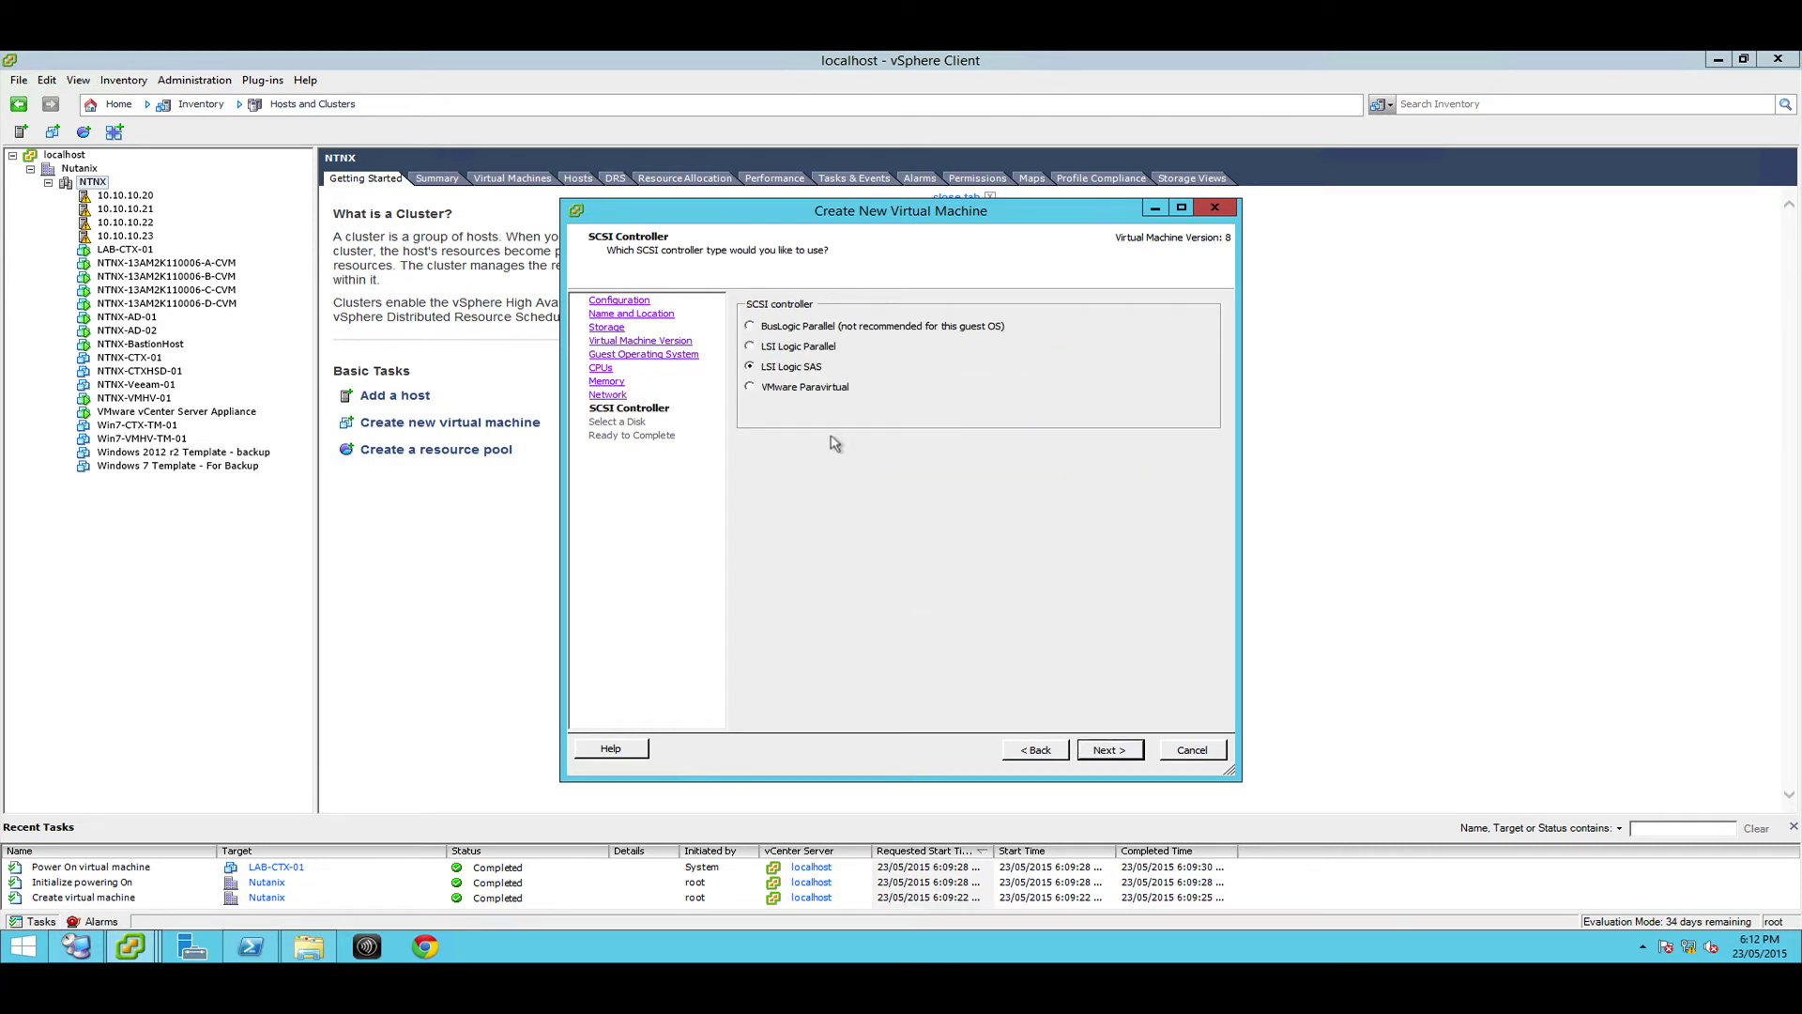
Keep LSI Logic SAS and create a new 40 GB thin-provisioned disk, reaching the summary
left_click(1109, 754)
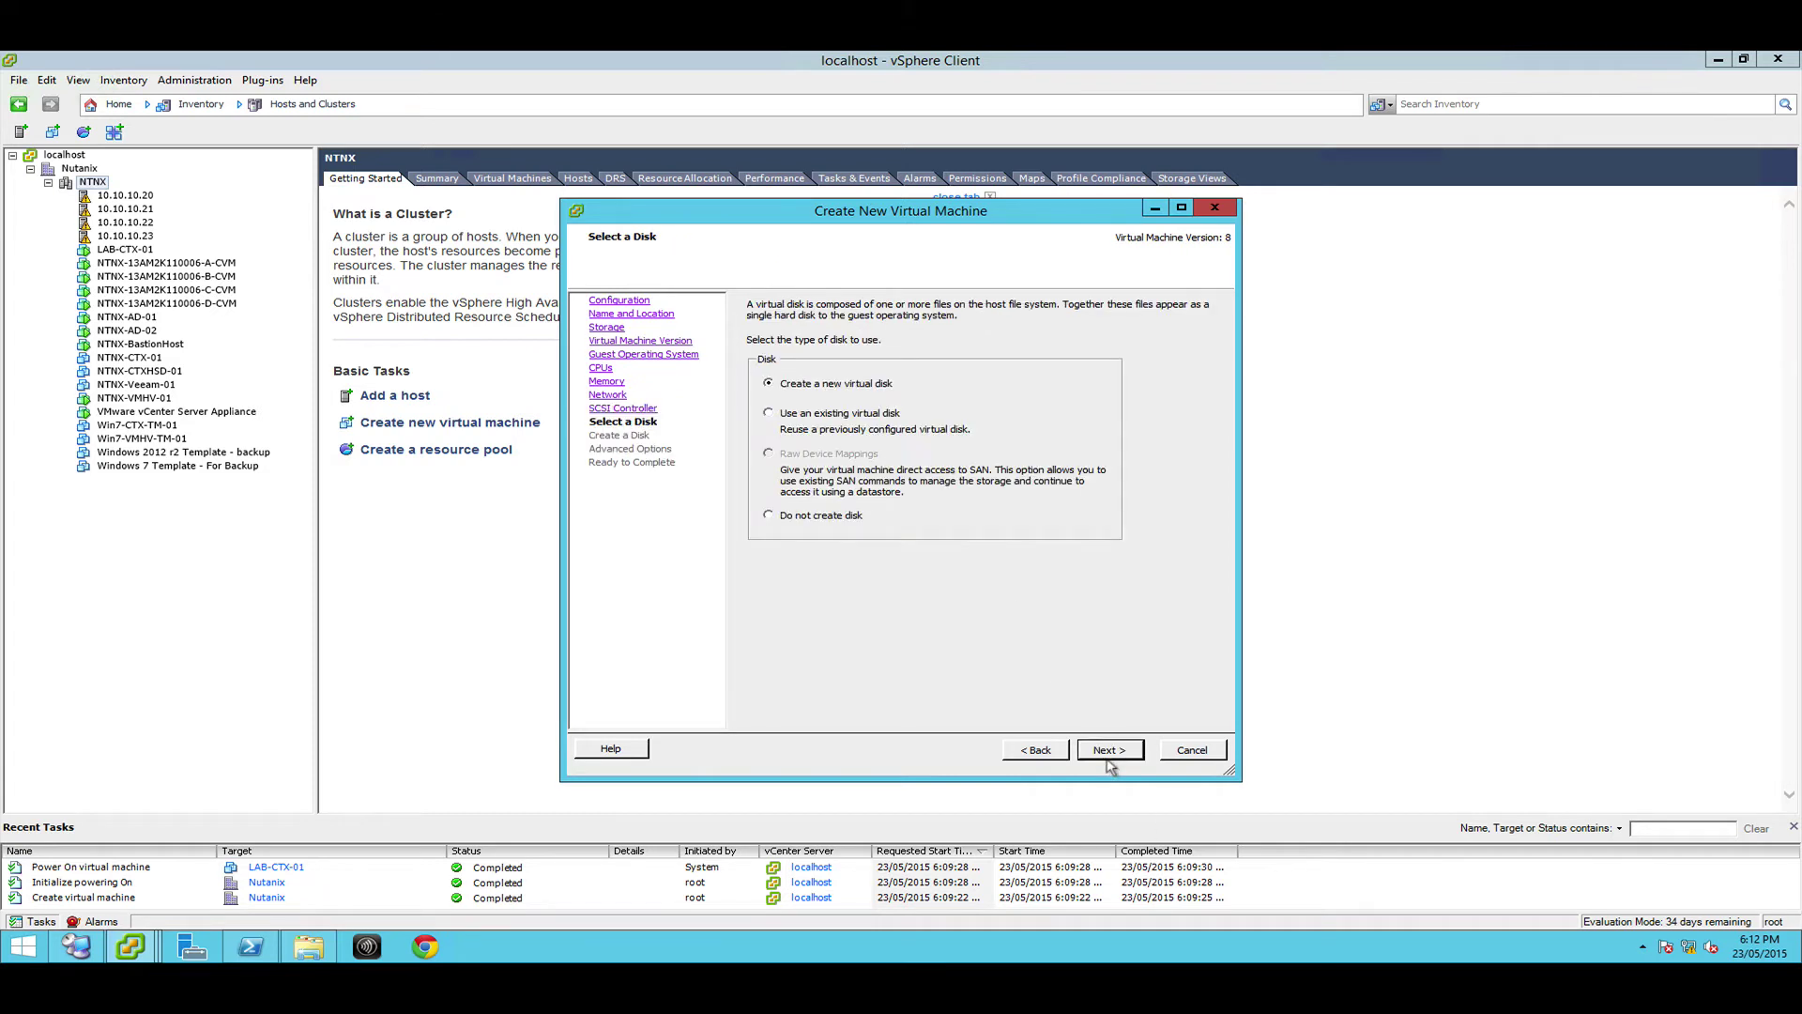
left_click(1108, 757)
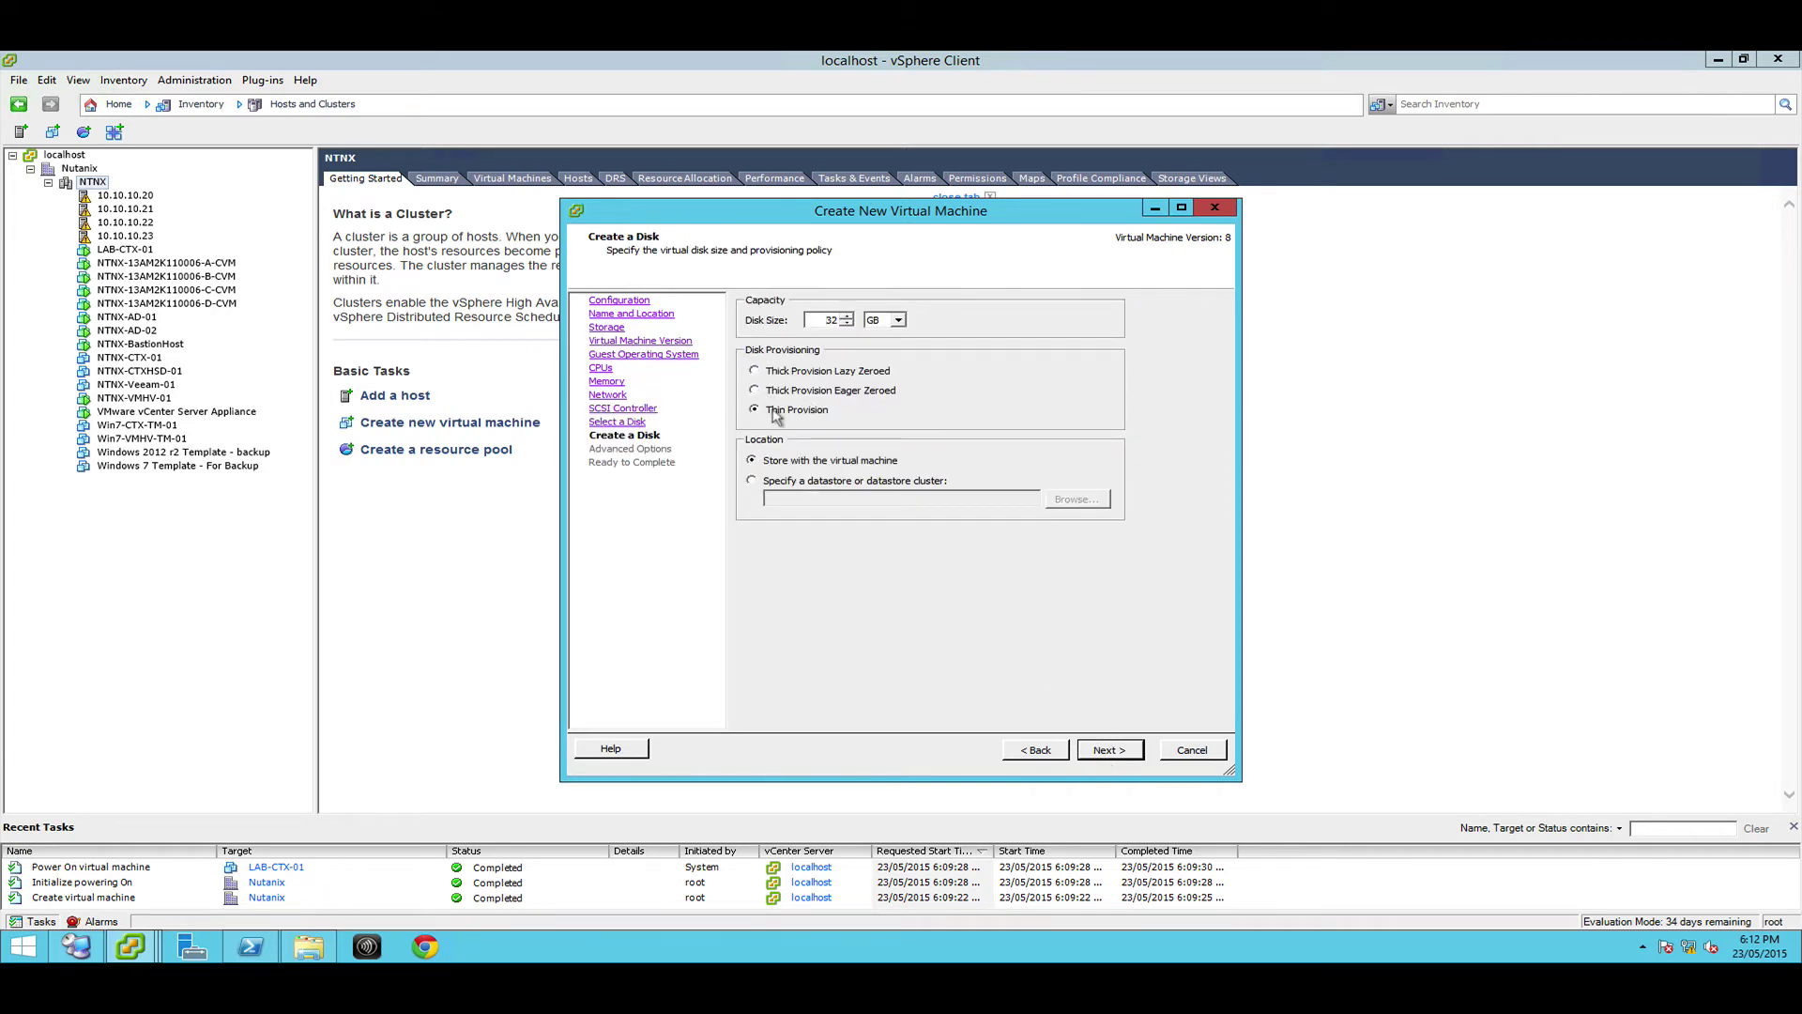
double_click(843, 319)
type("40")
left_click(1120, 759)
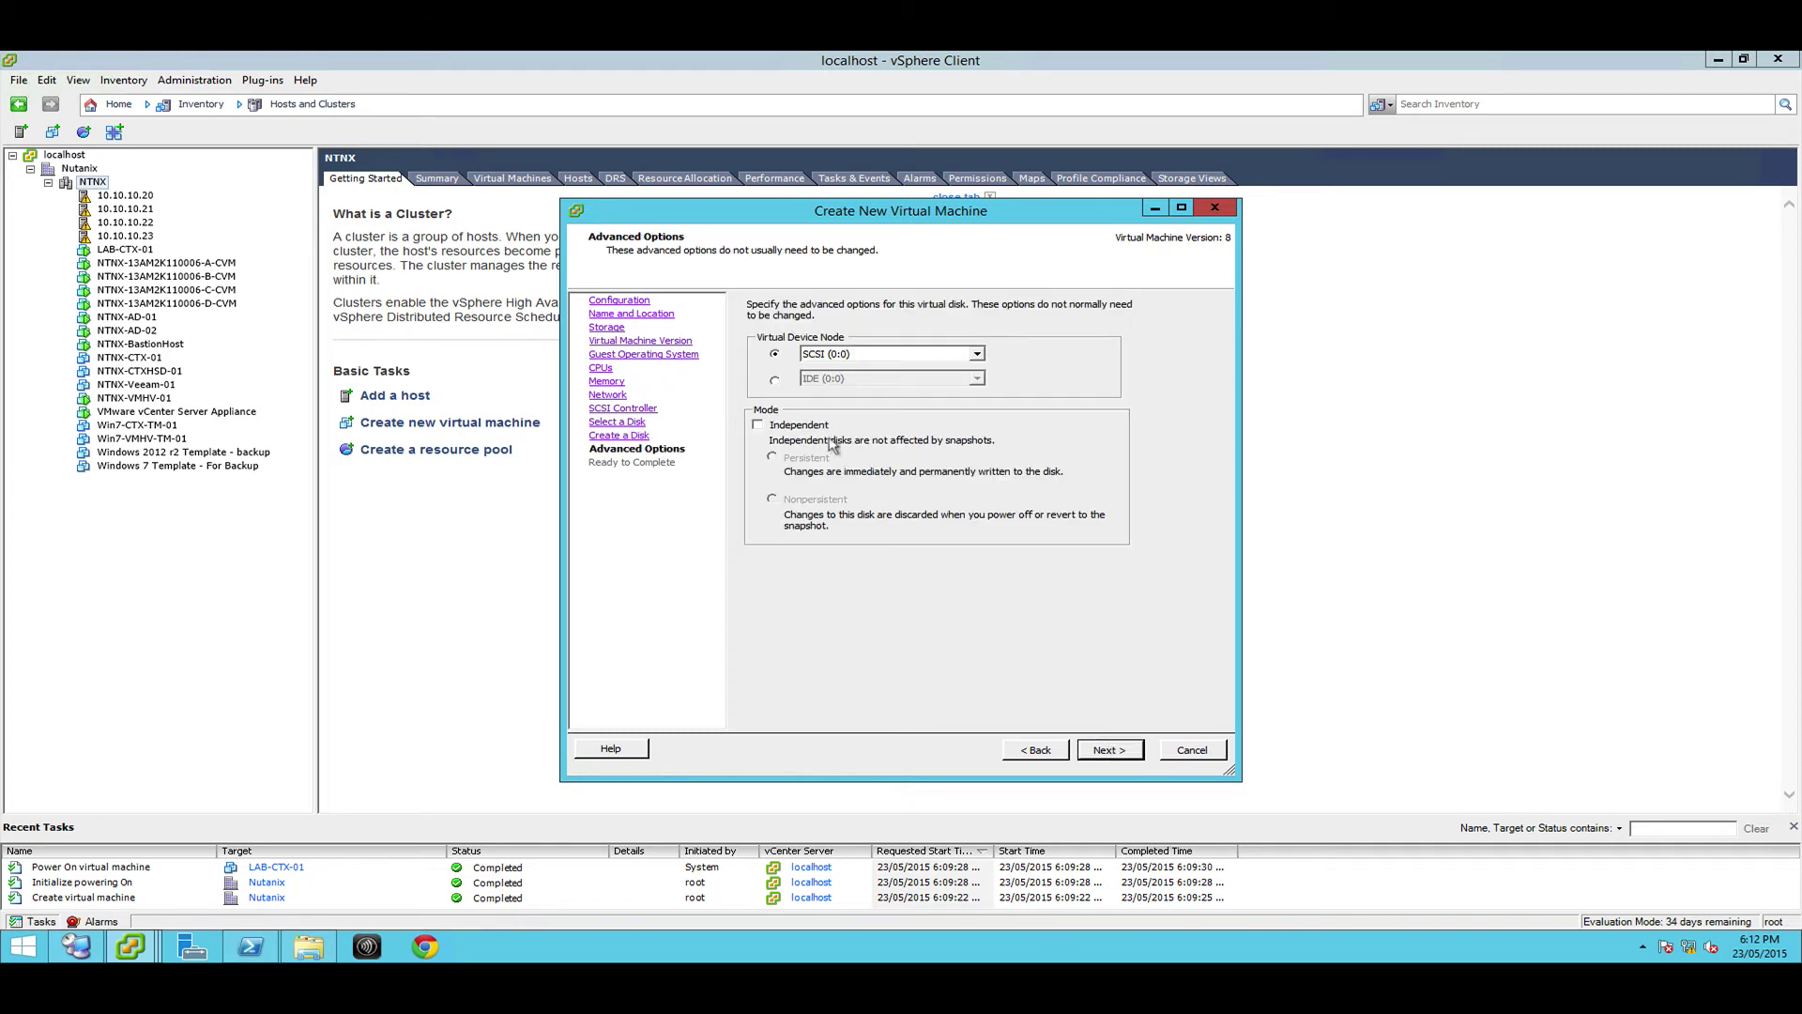
left_click(1091, 754)
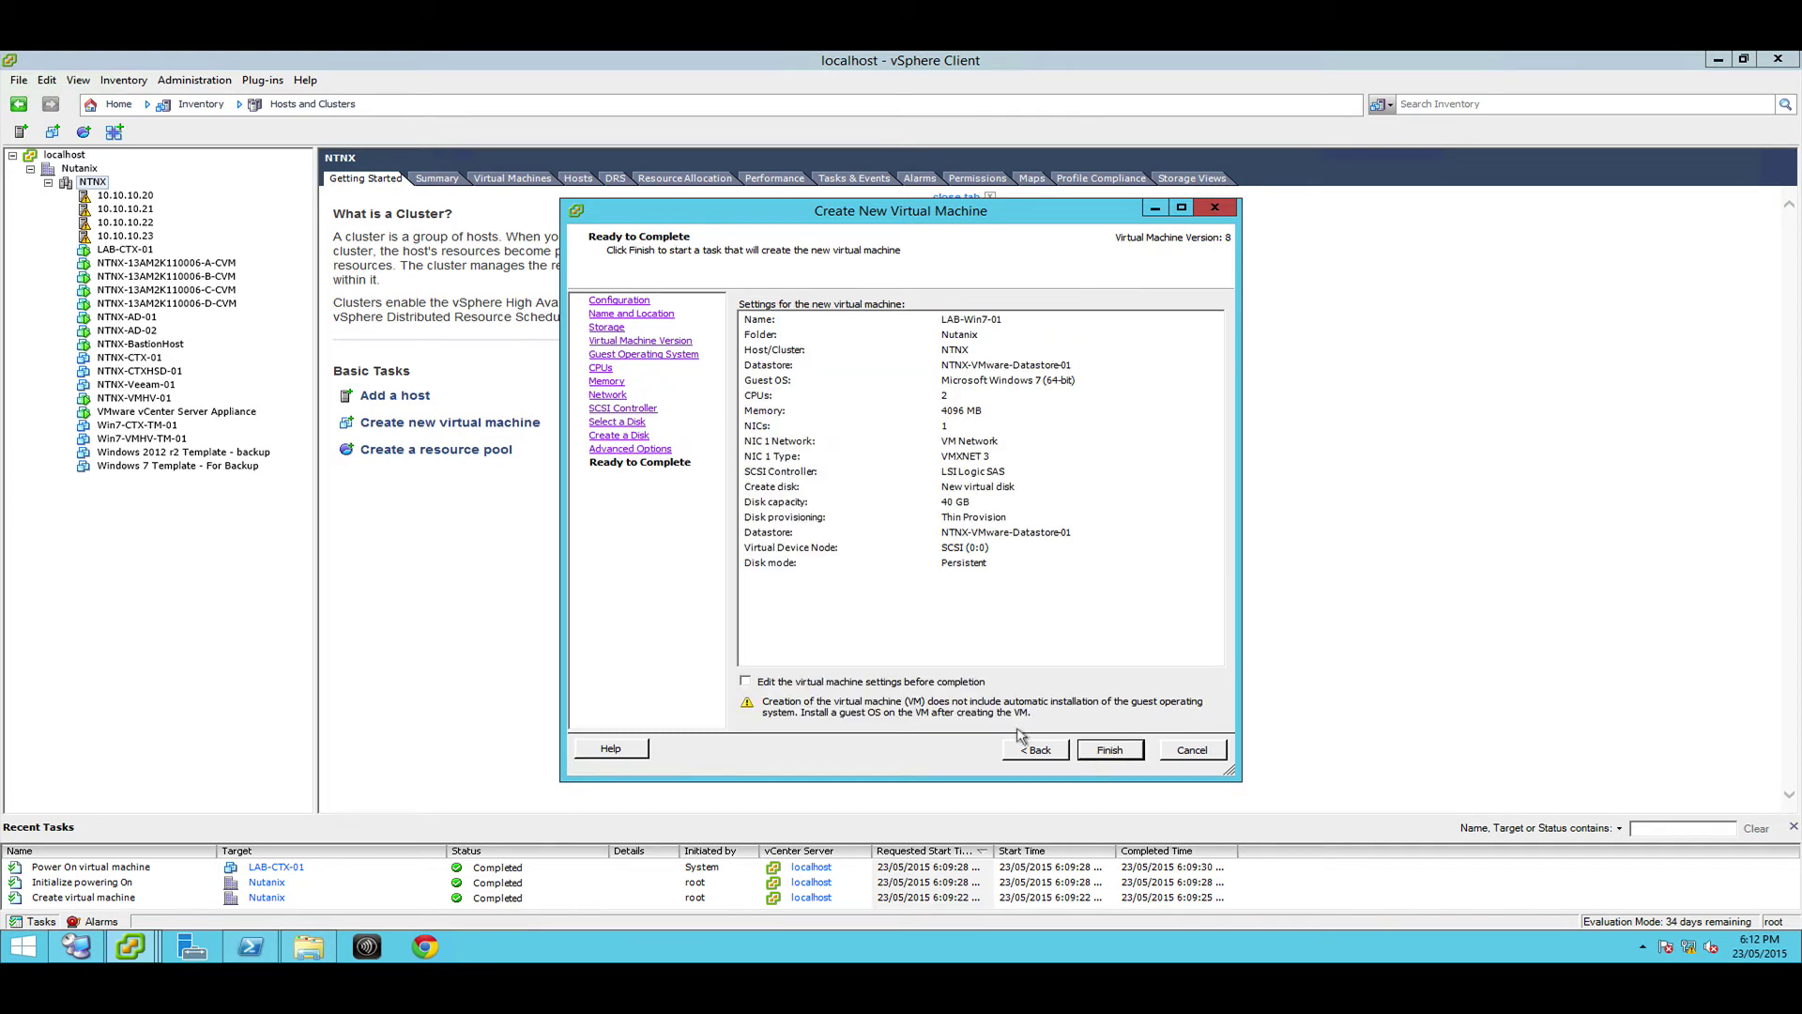
Finish creating LAB-Win7-01 and check its creation task
left_click(1107, 750)
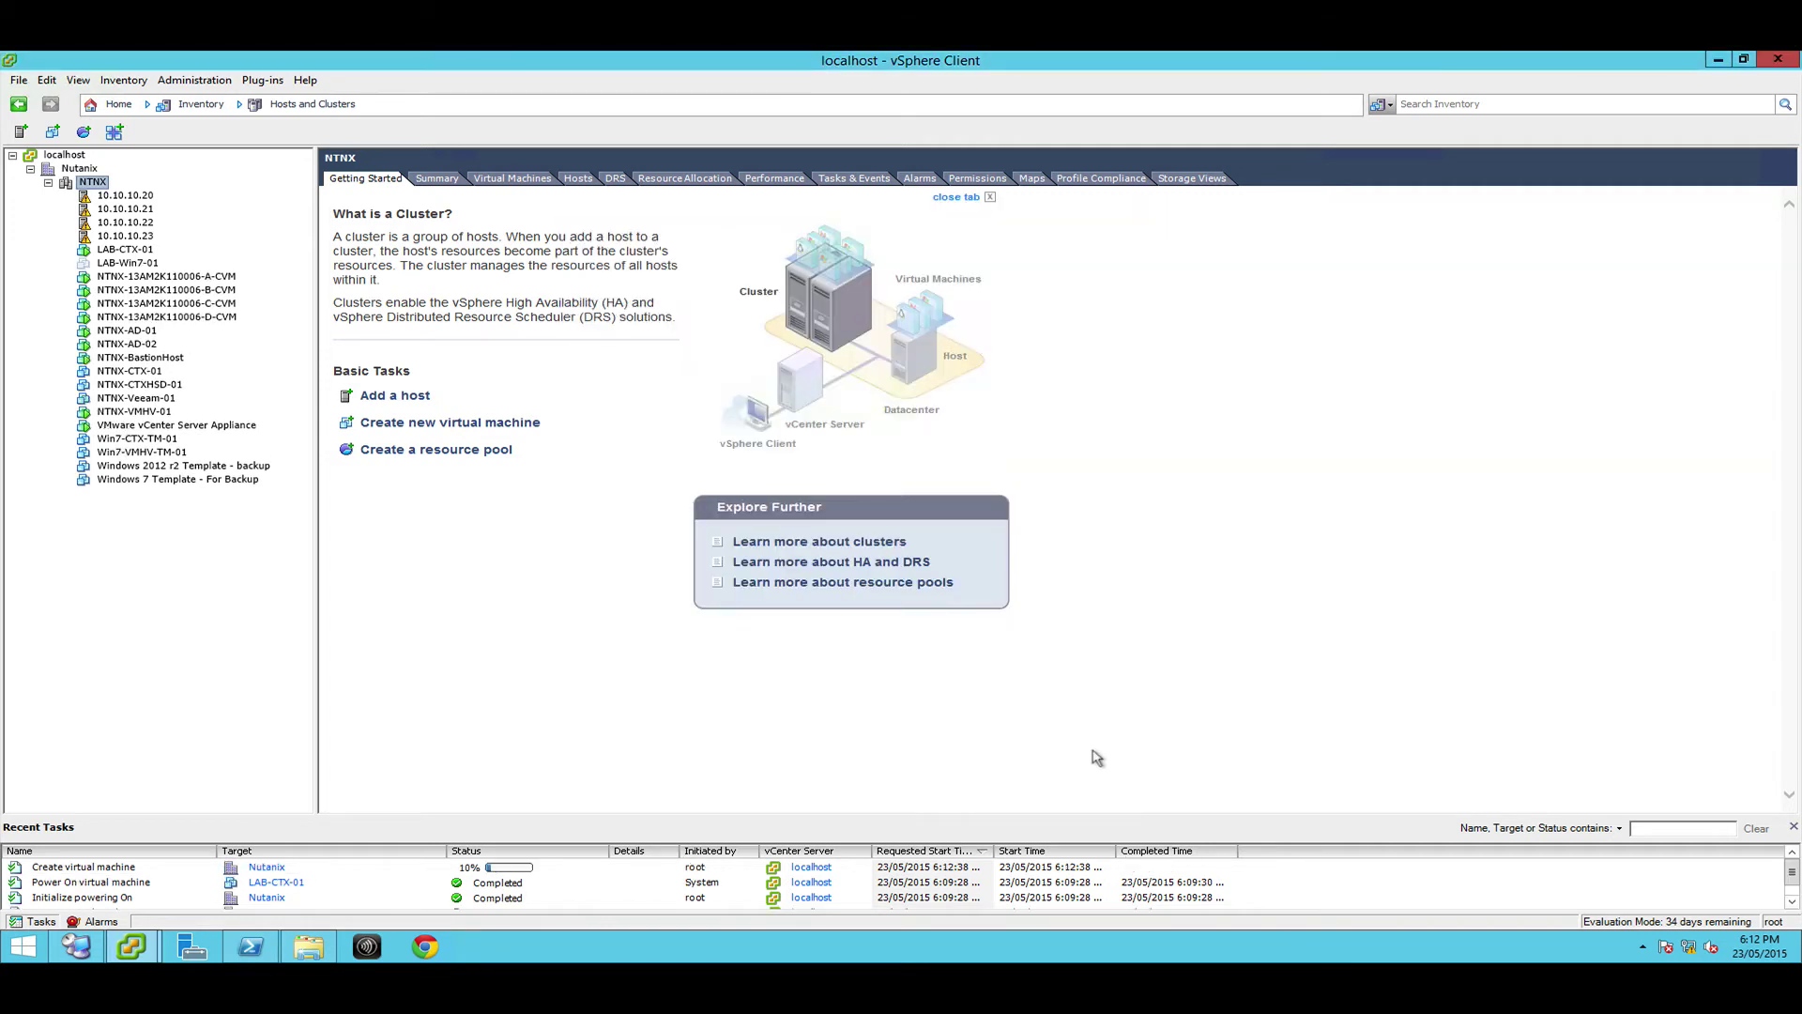
left_click(543, 868)
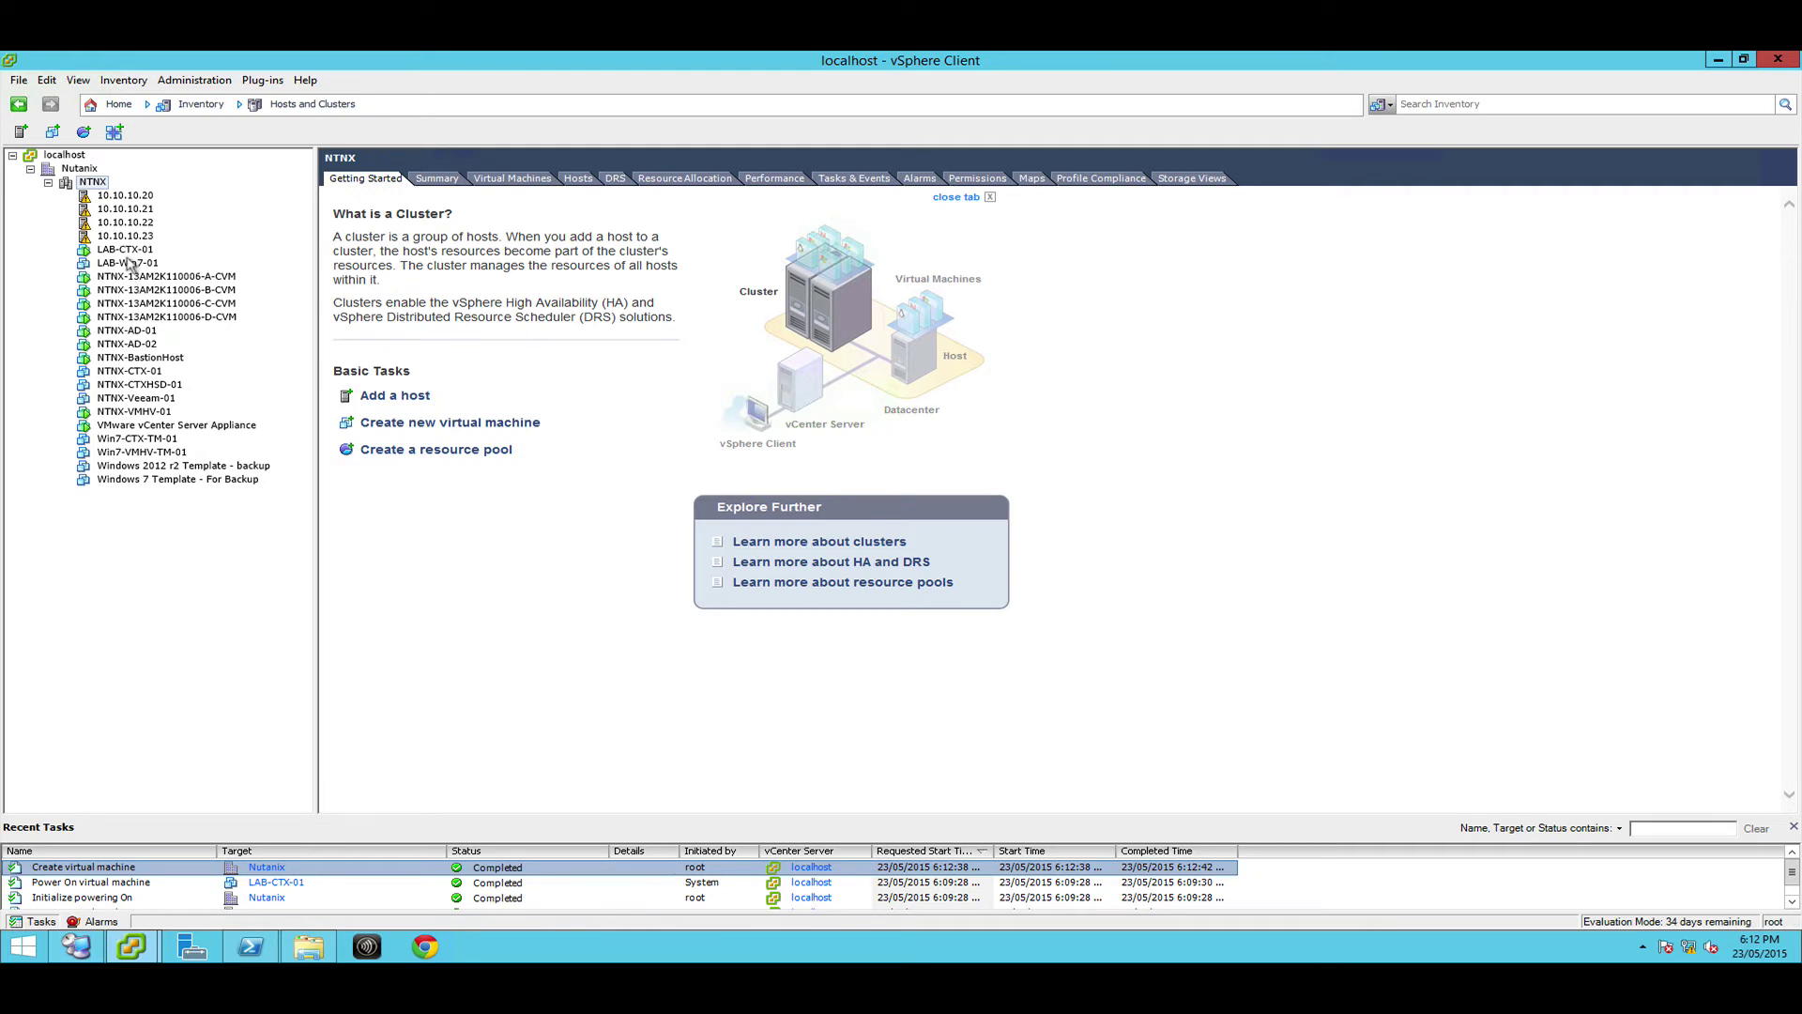
left_click(128, 264)
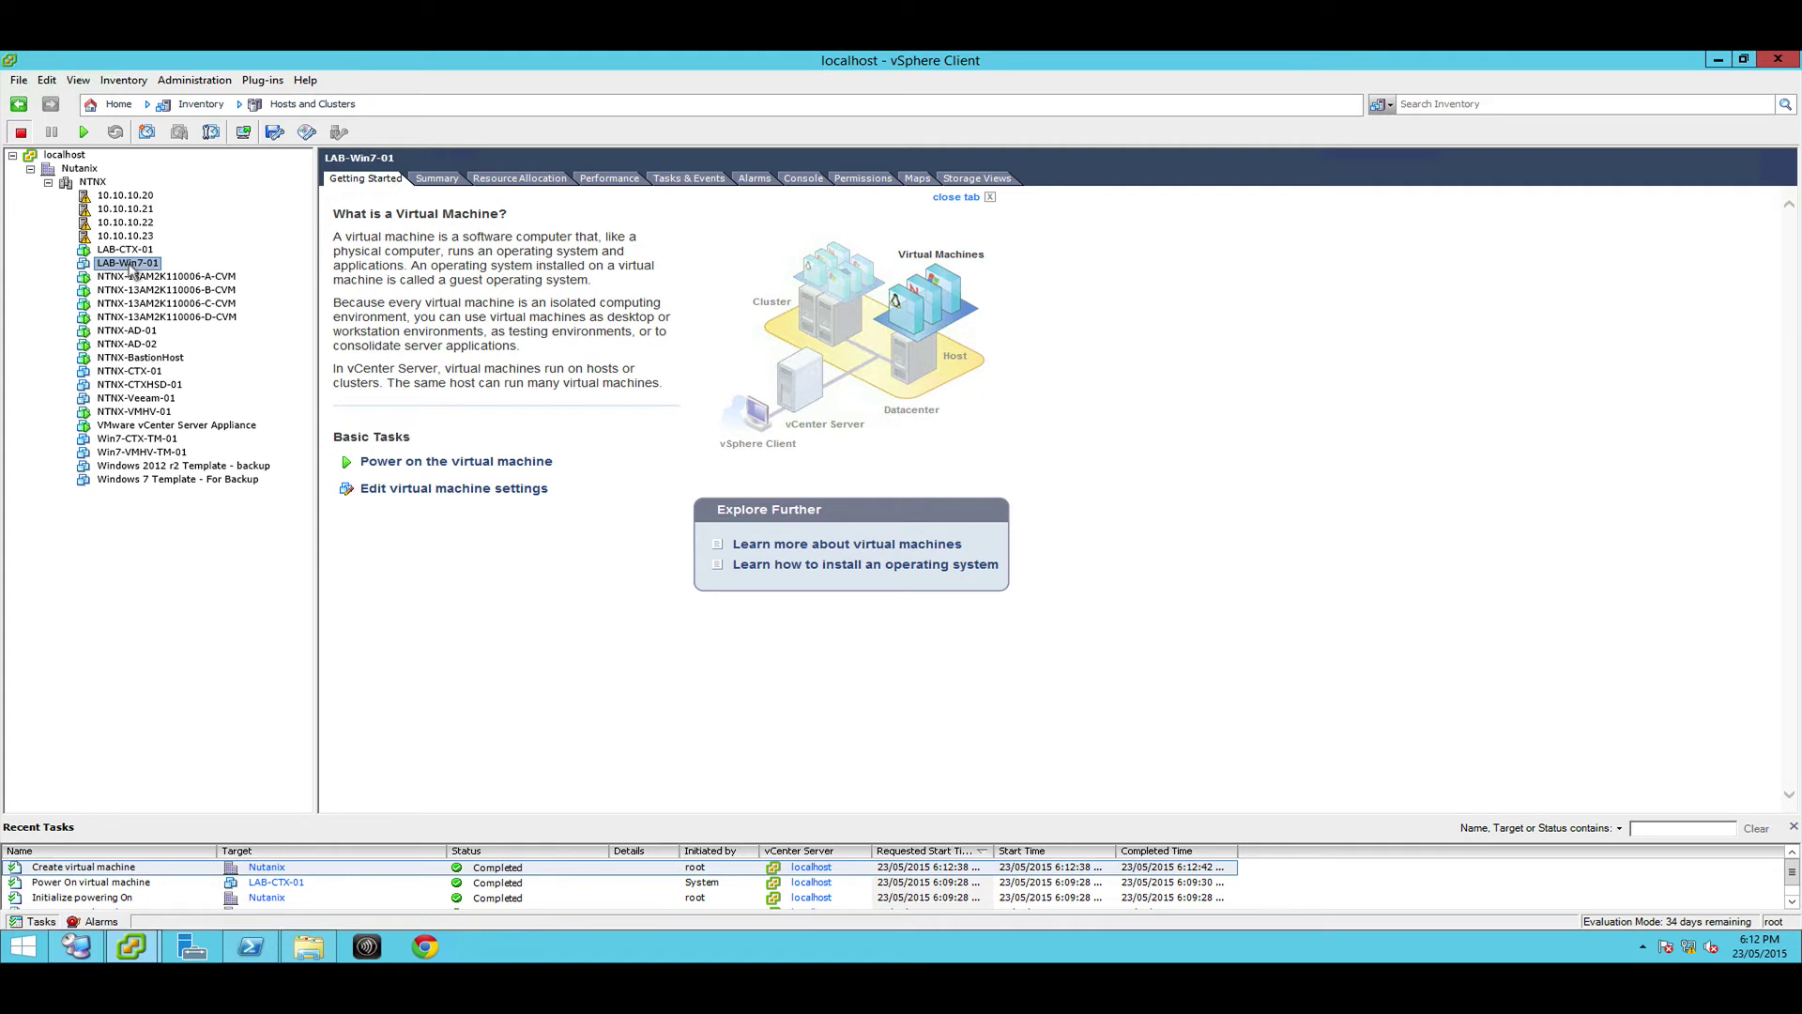
Power on LAB-Win7-01, open its console, then bring LAB-CTX-01's console forward
left_click(83, 132)
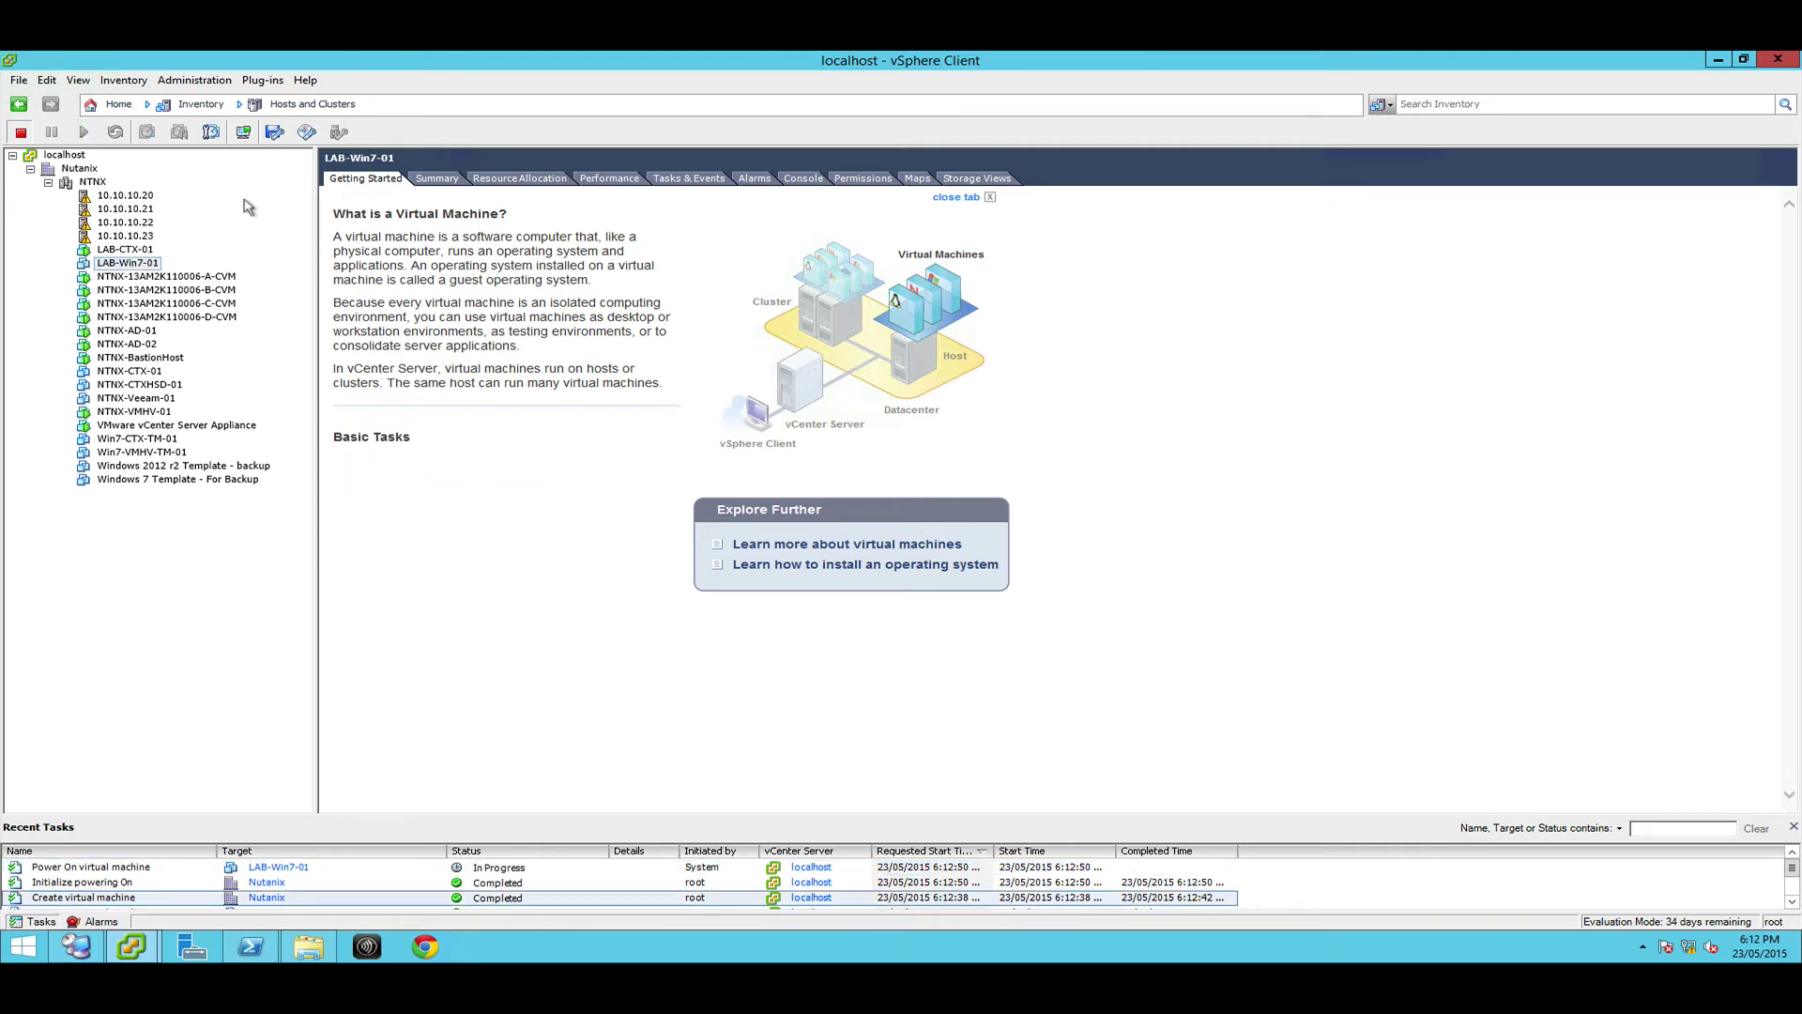
left_click(243, 133)
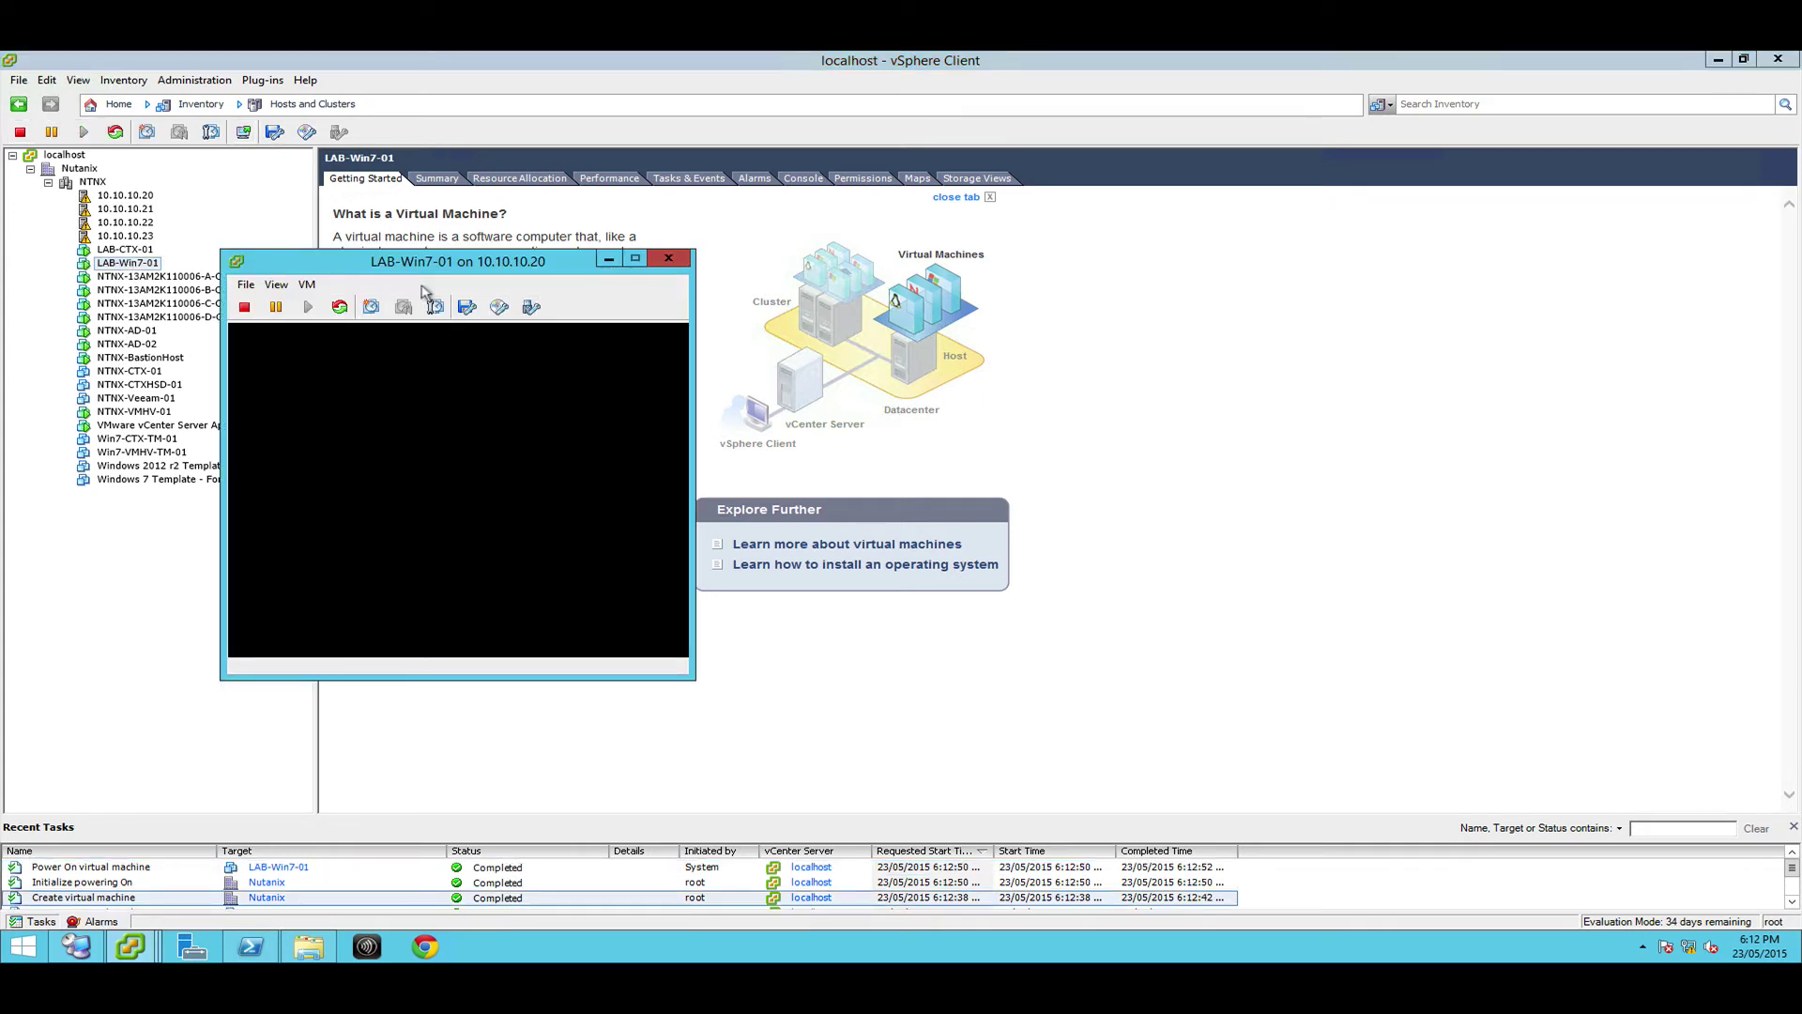
mouse_move(132, 942)
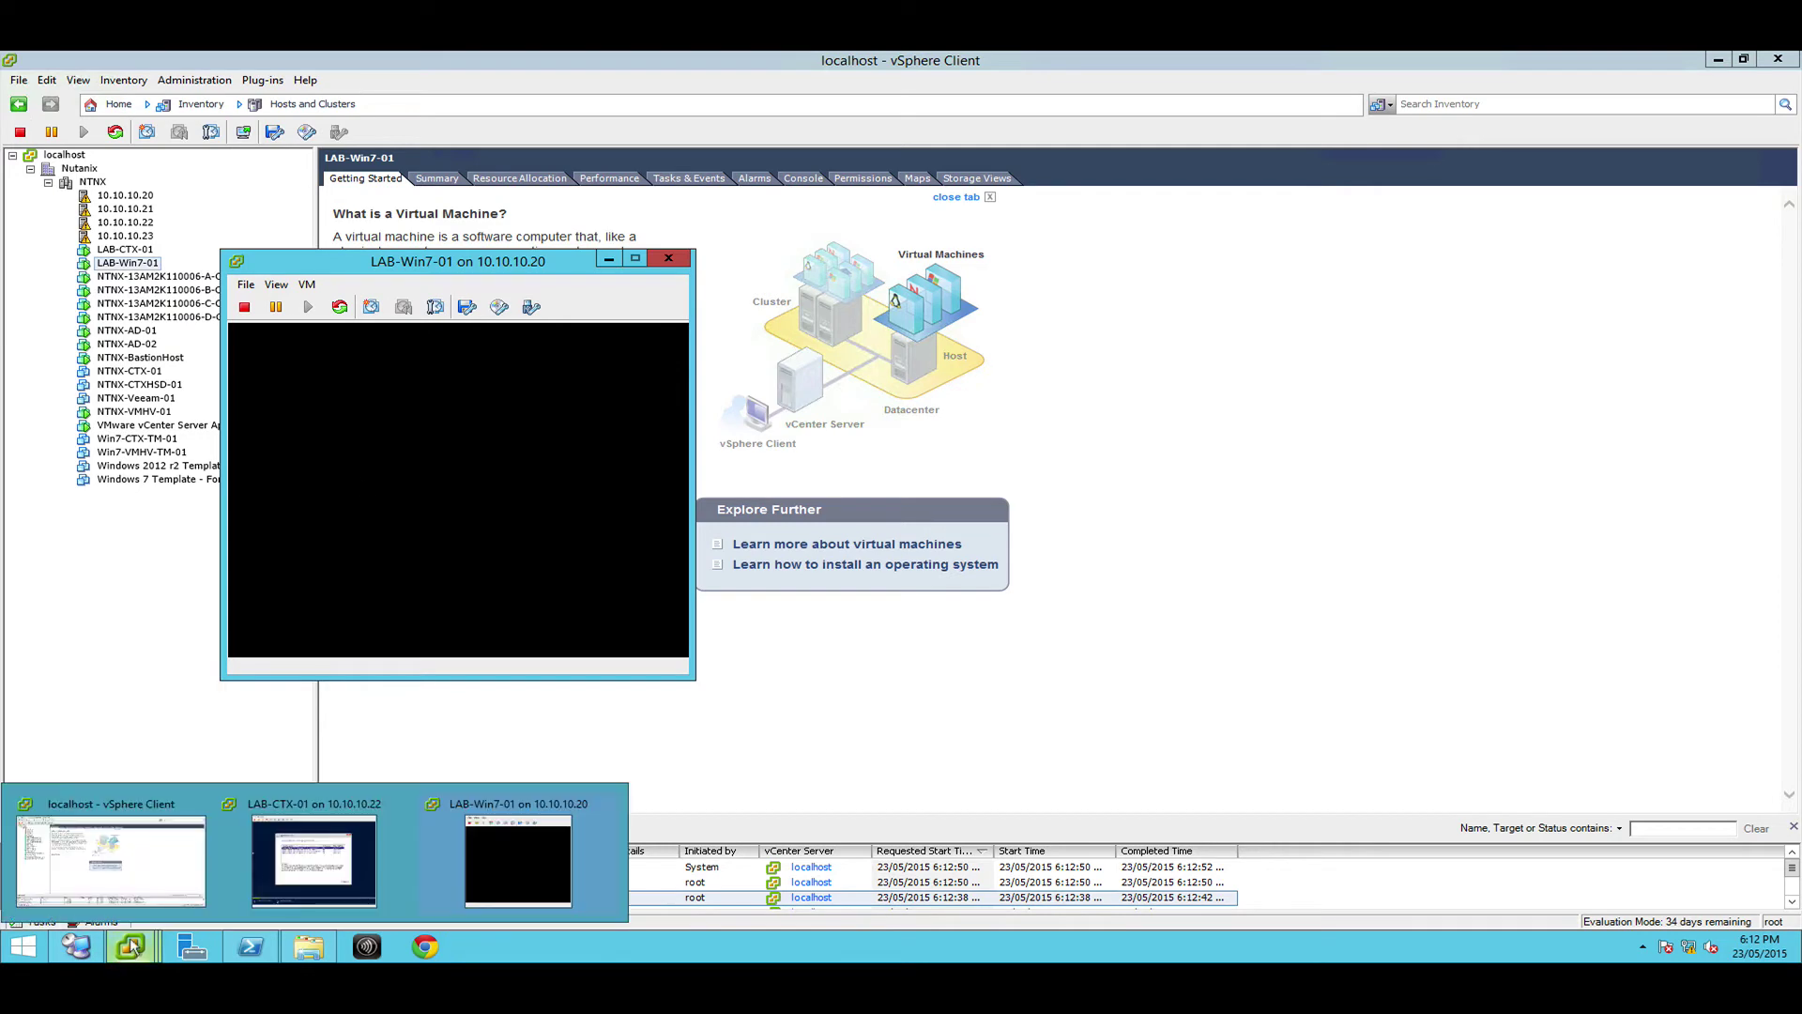
left_click(314, 859)
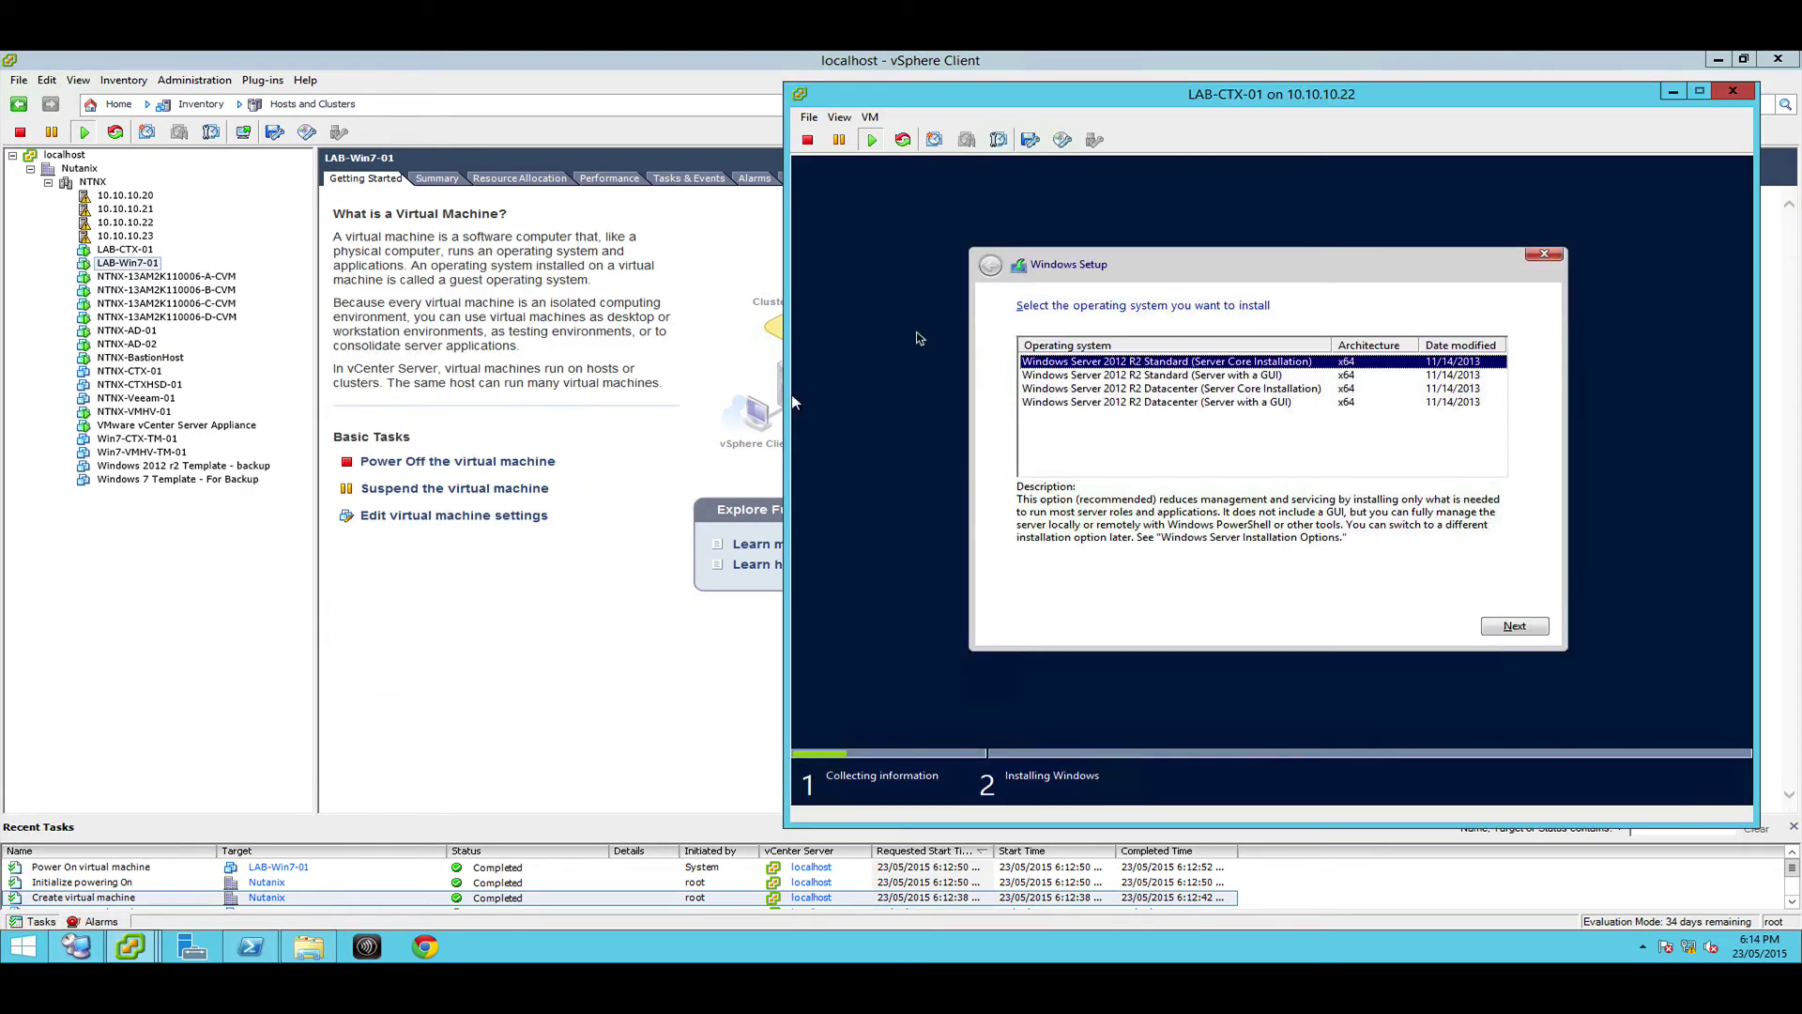
On LAB-CTX-01, pick Datacenter (Server with a GUI), accept the licence, and begin a Custom install
left_click(1276, 274)
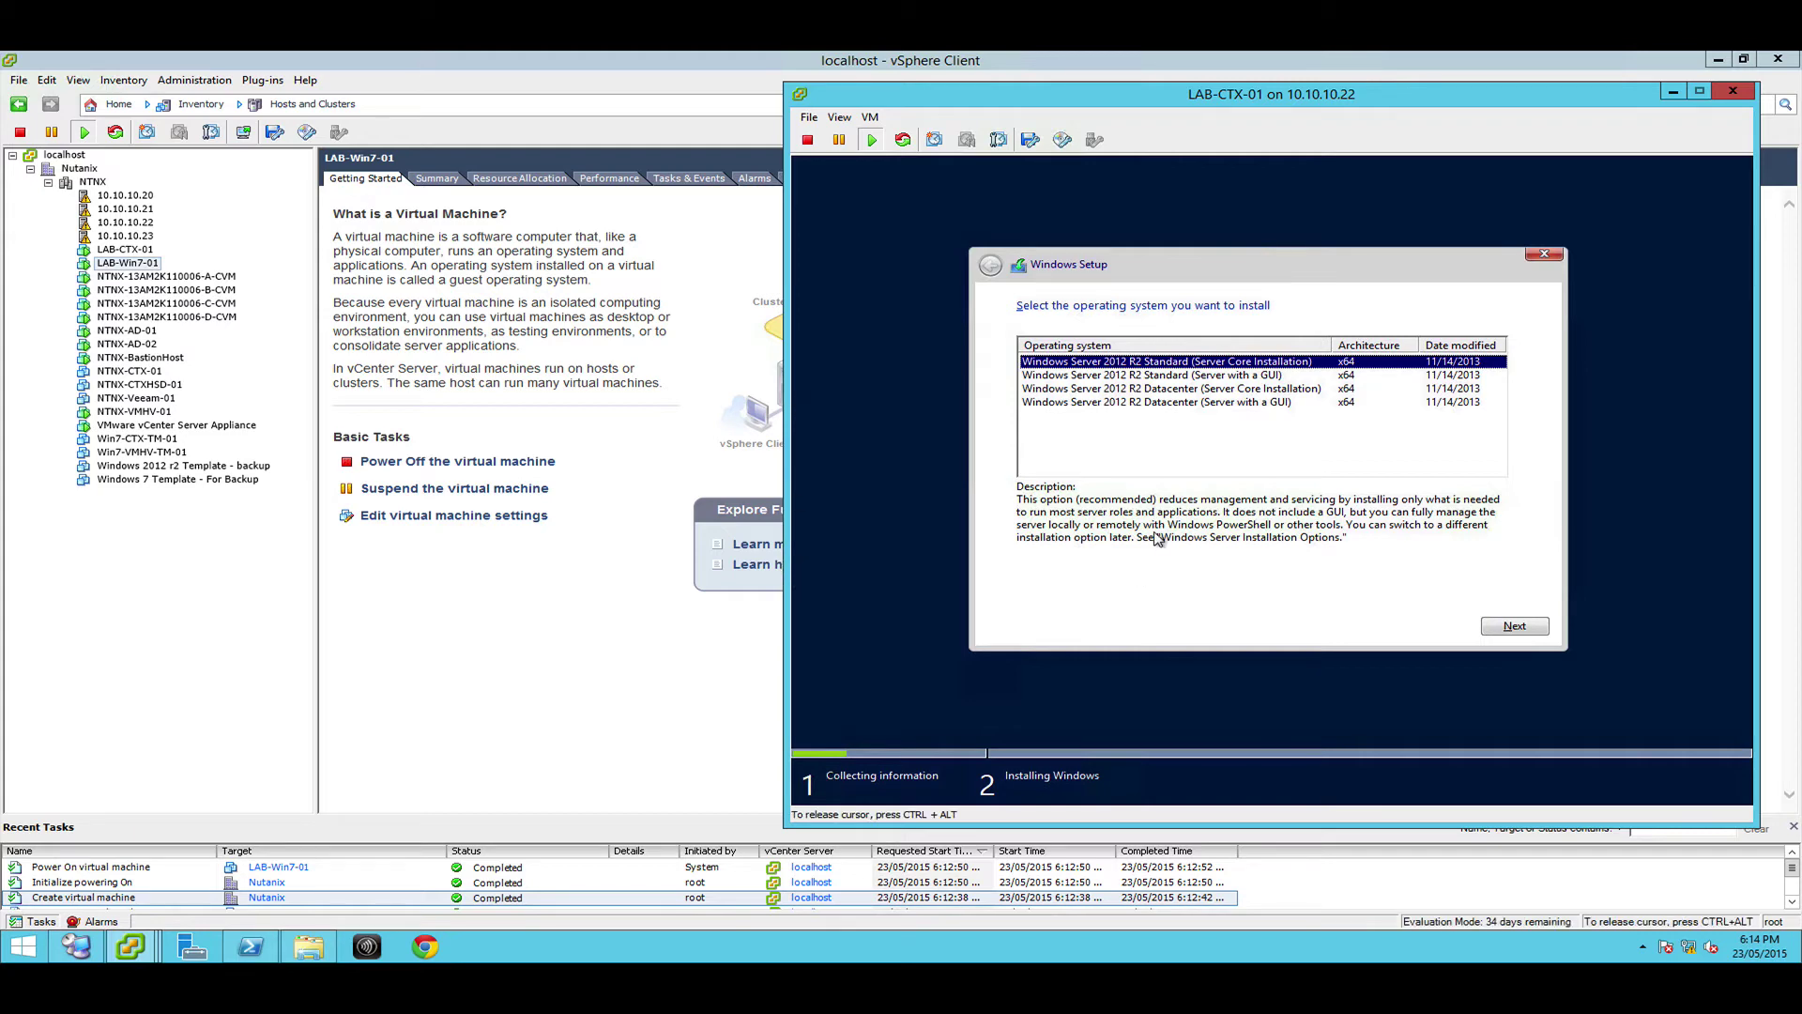
key("Down")
key("Down")
key("Down")
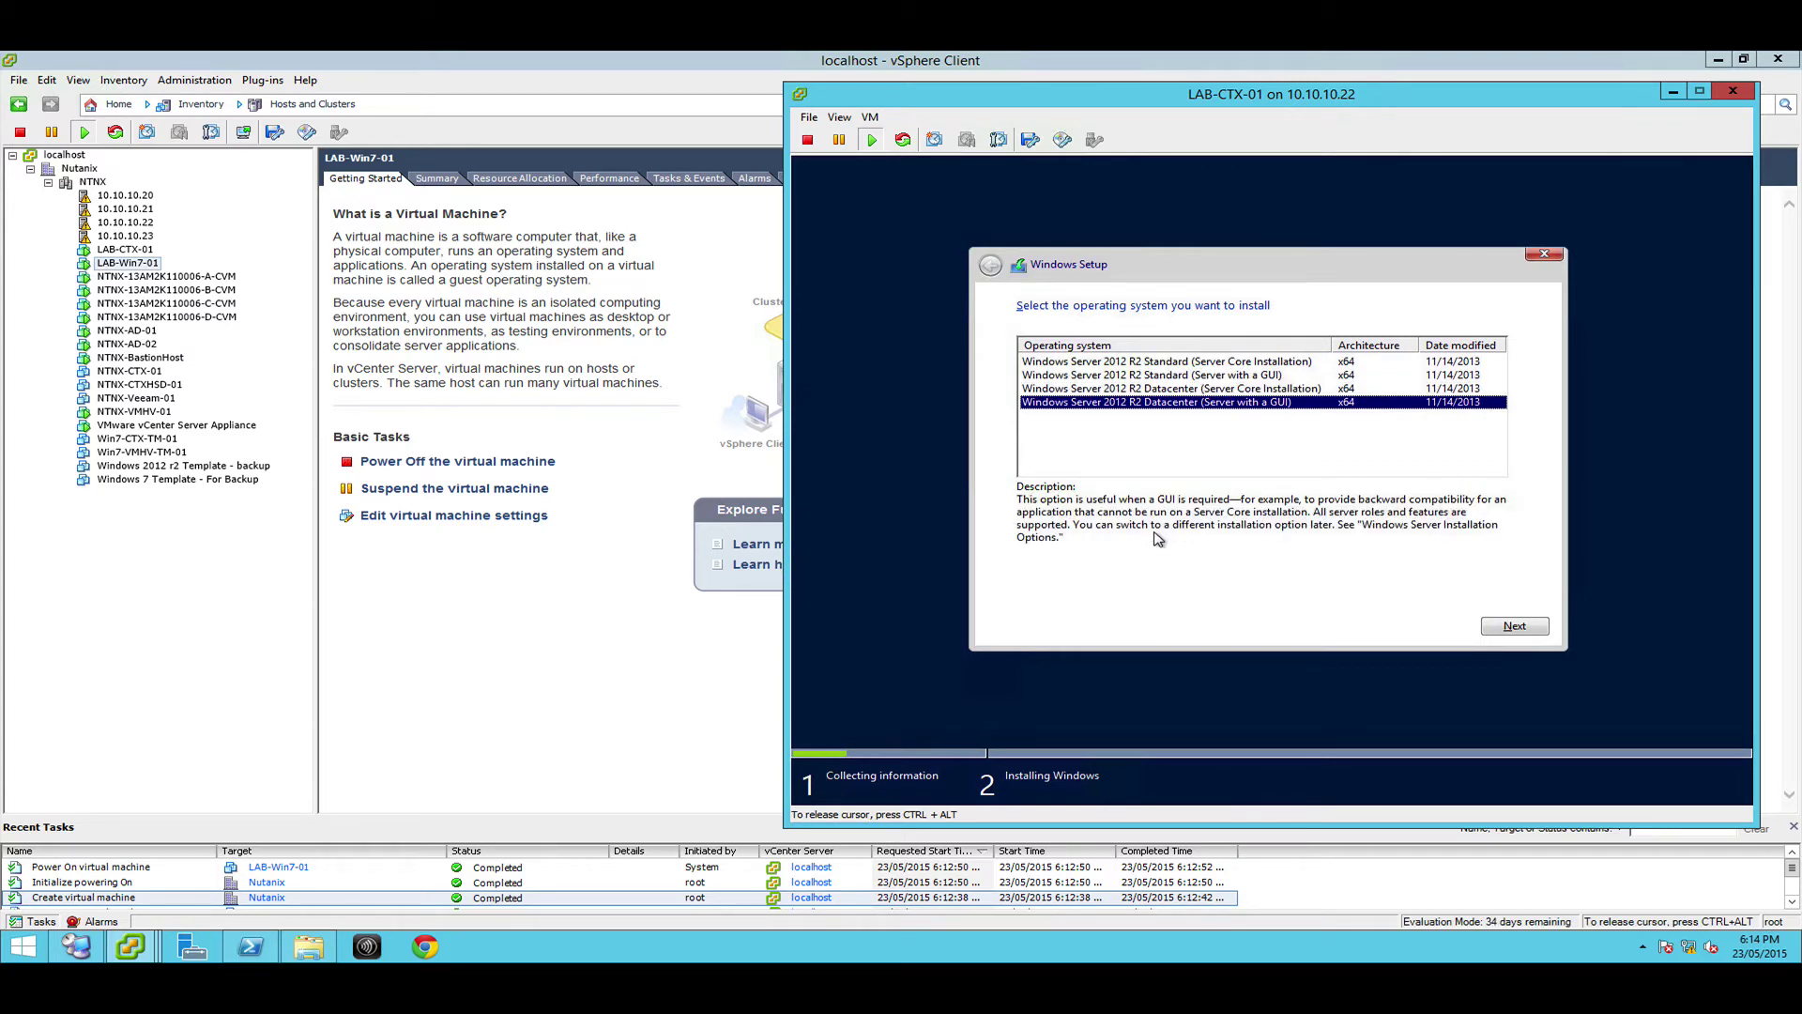
key("Return")
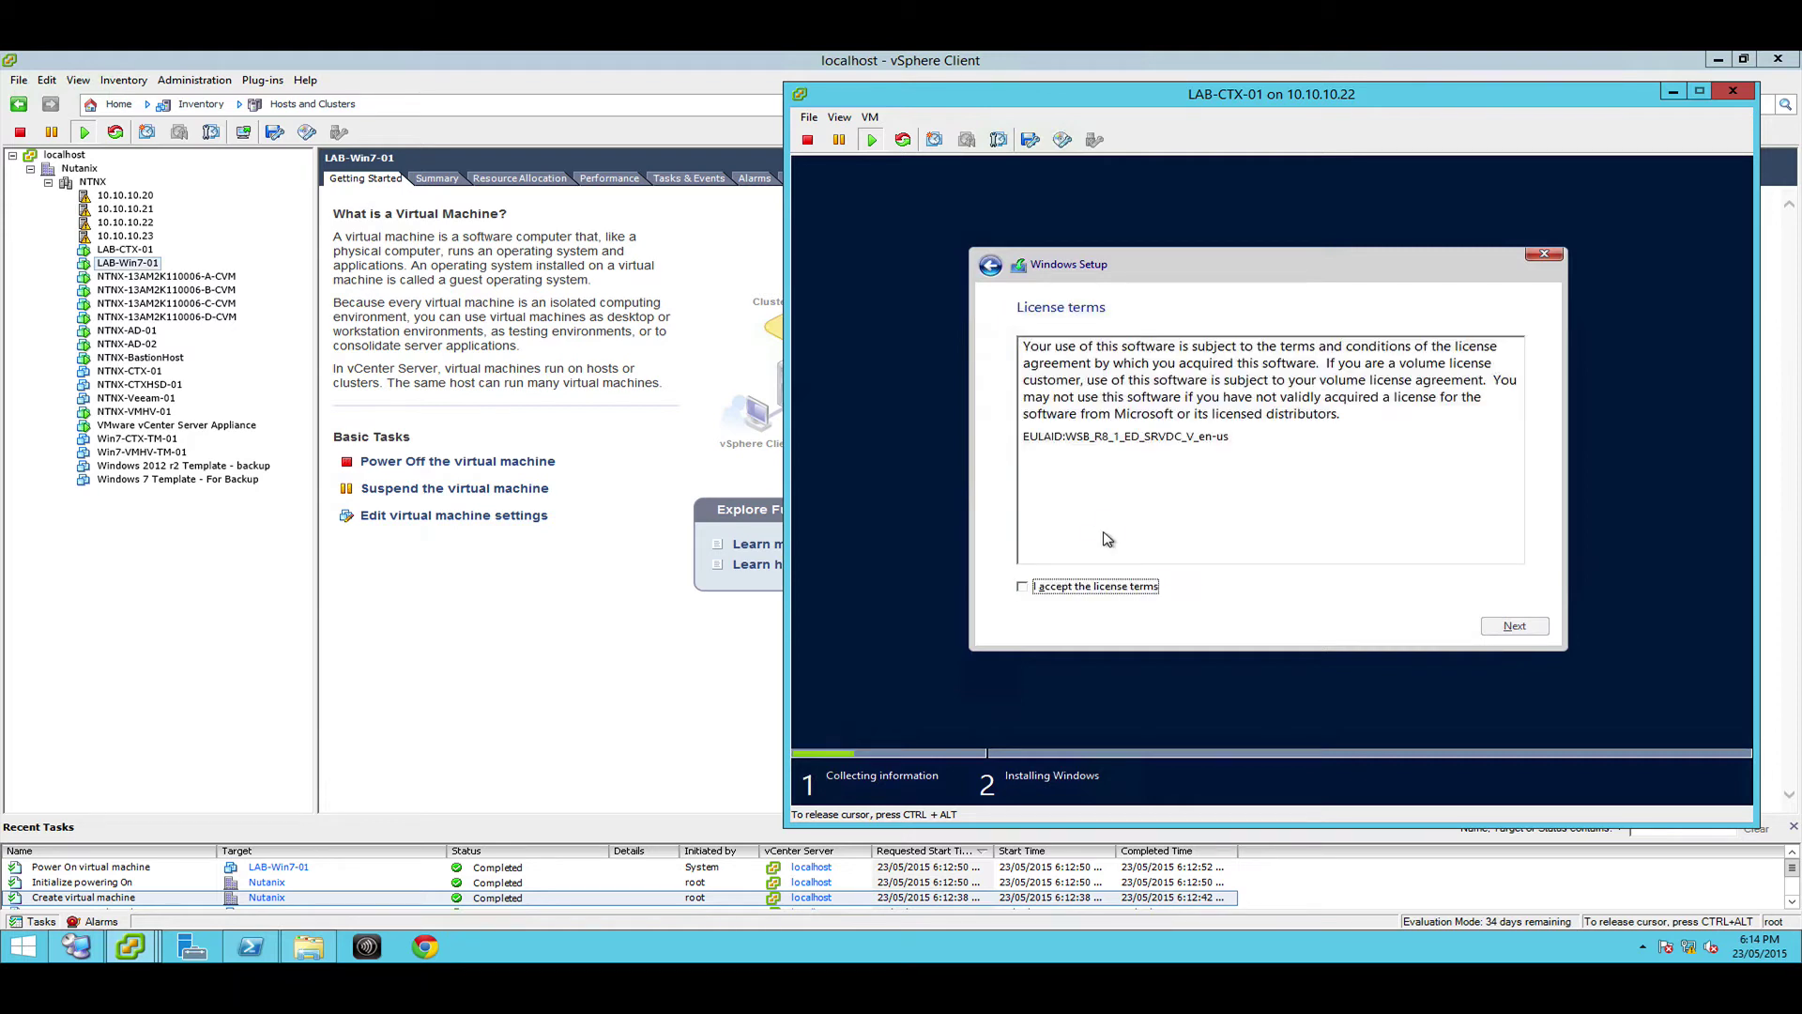
left_click(1086, 596)
key("Return")
key("Down")
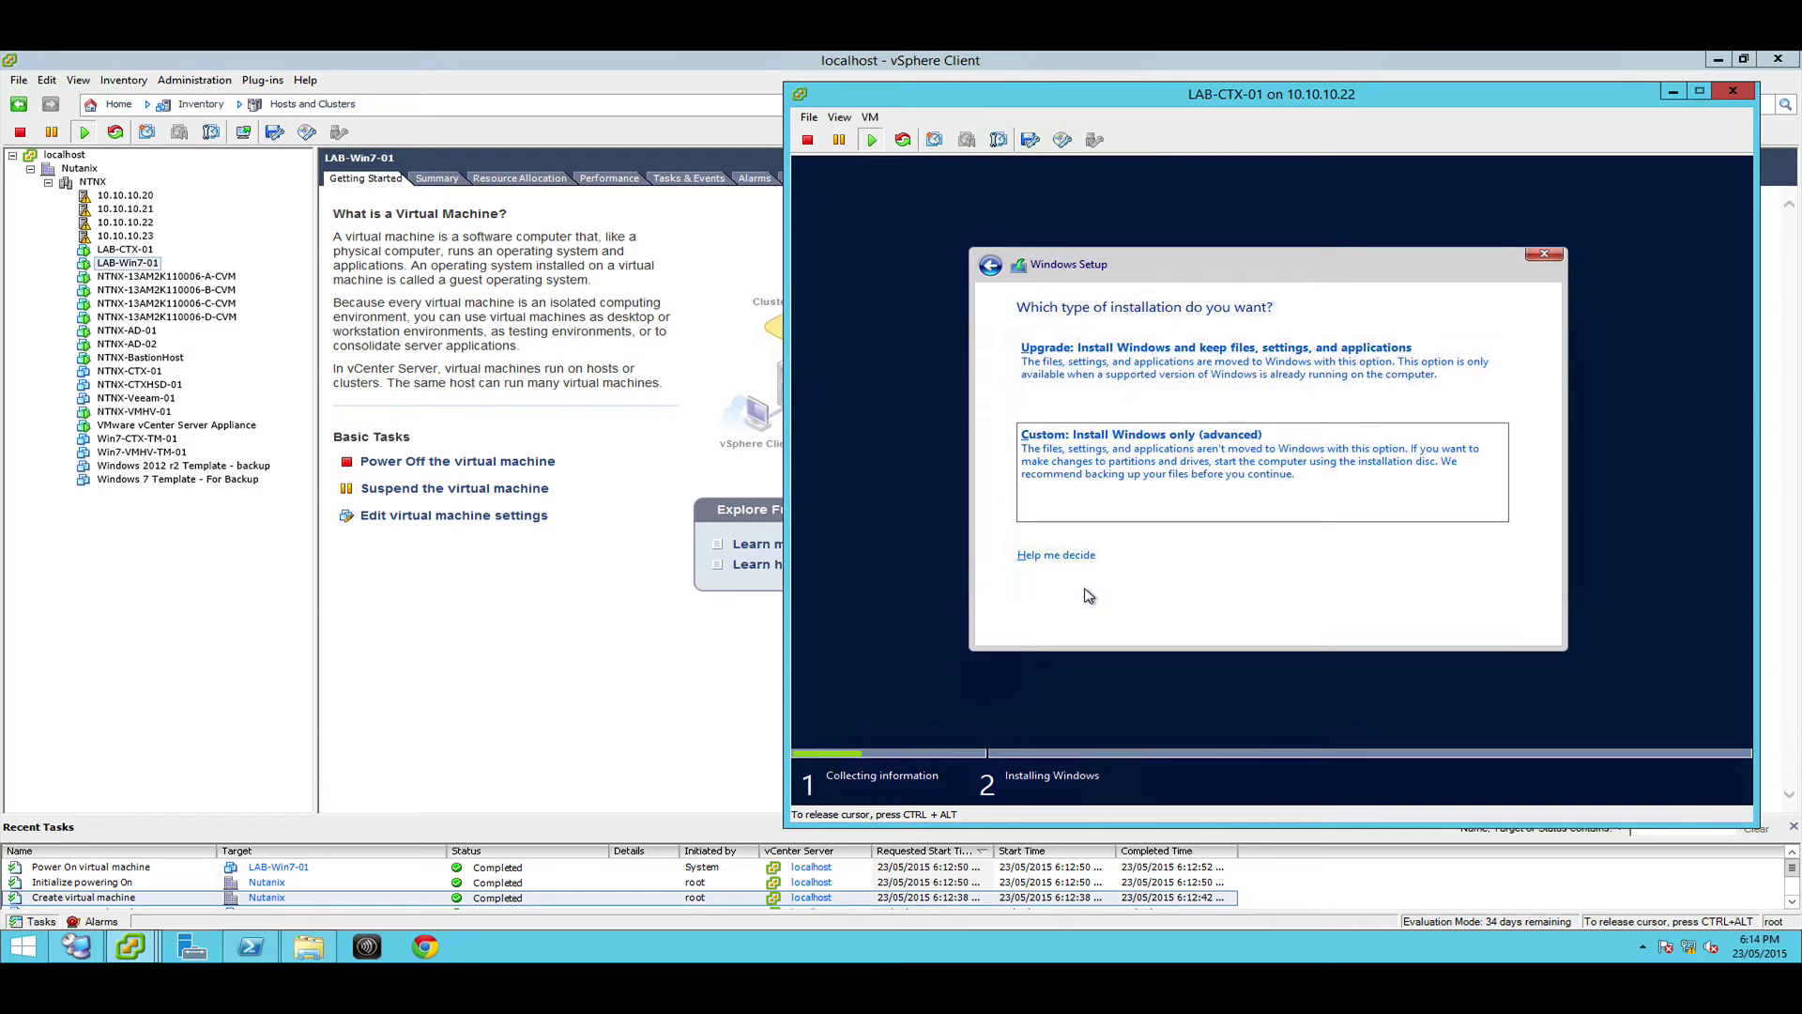
key("Return")
key("Return")
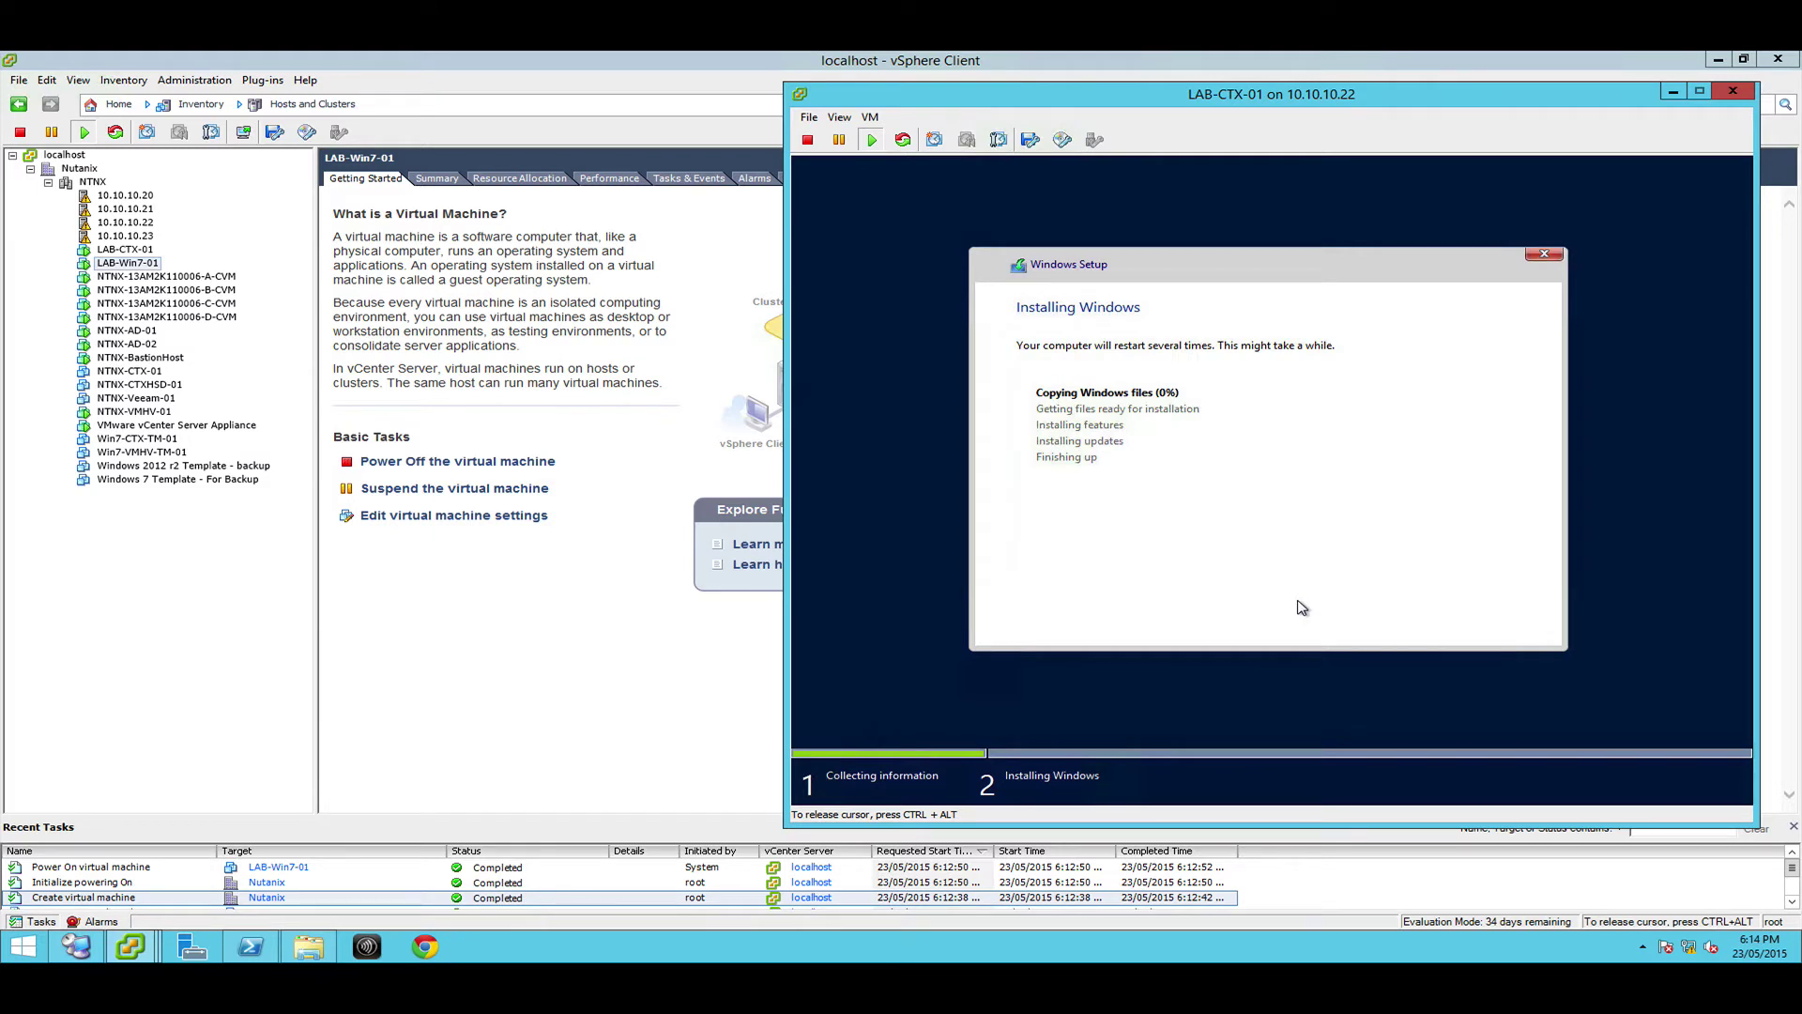
key("ctrl+alt")
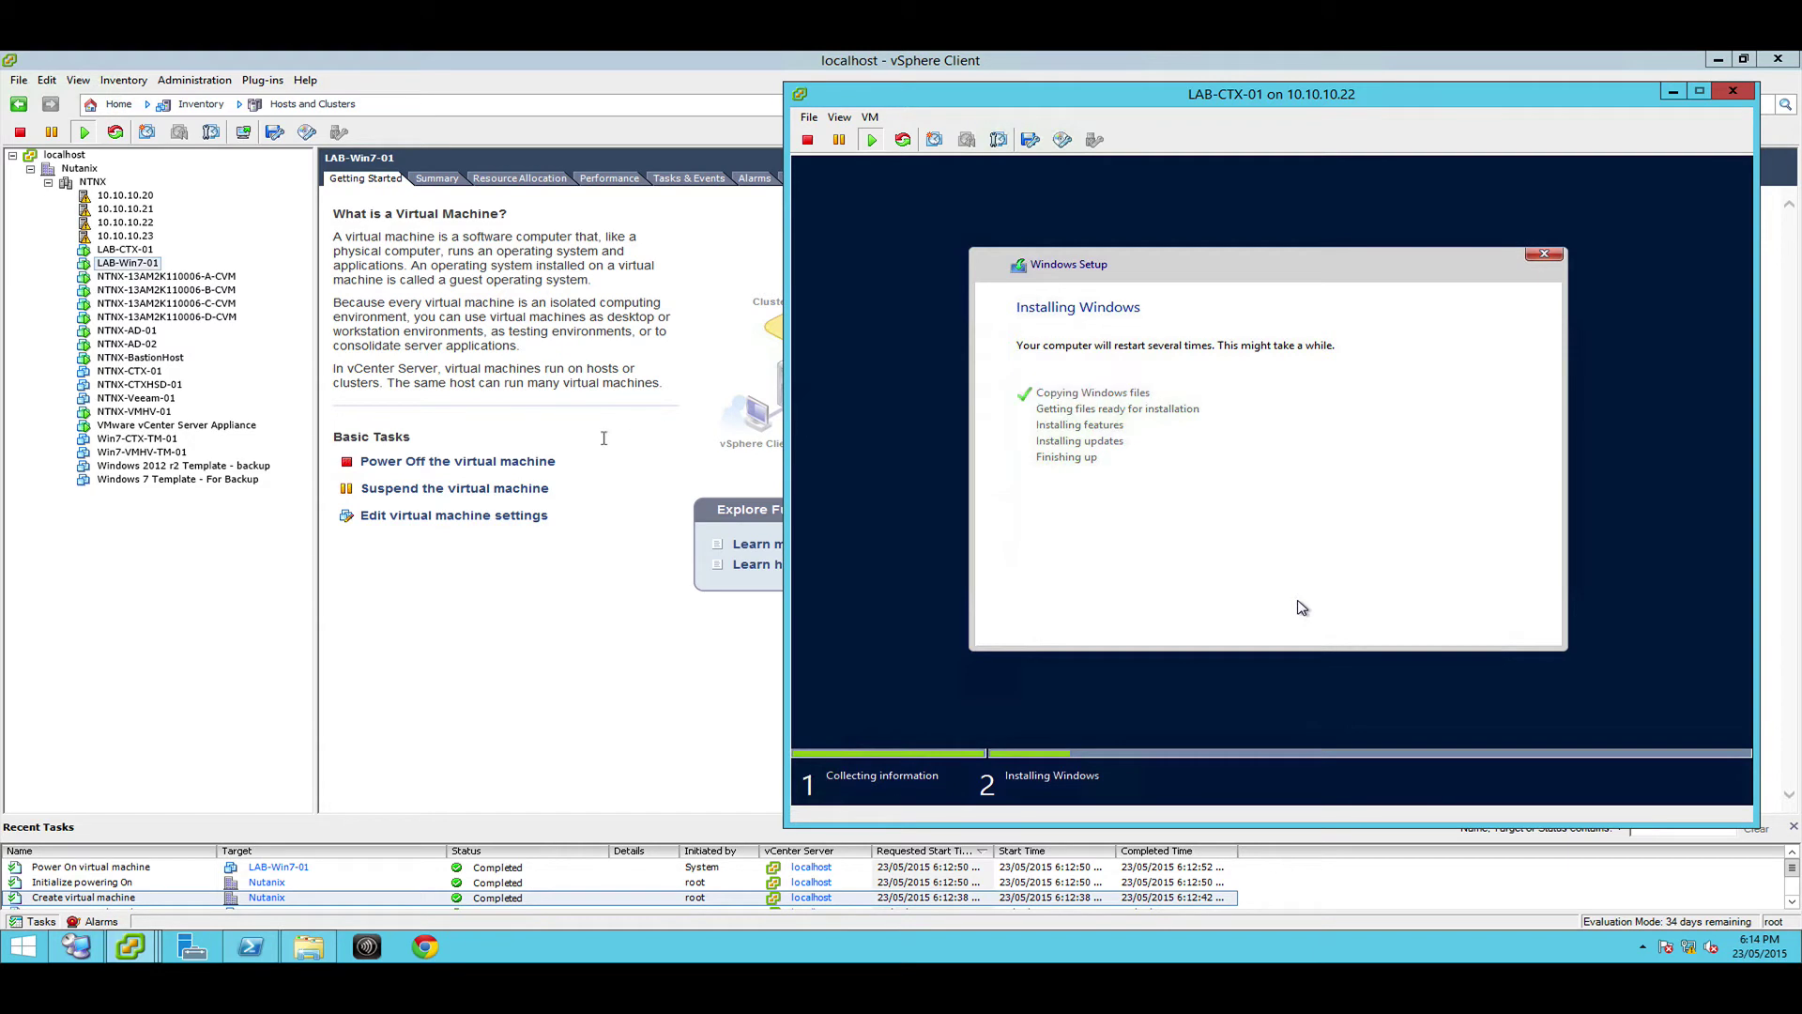
left_click(134, 946)
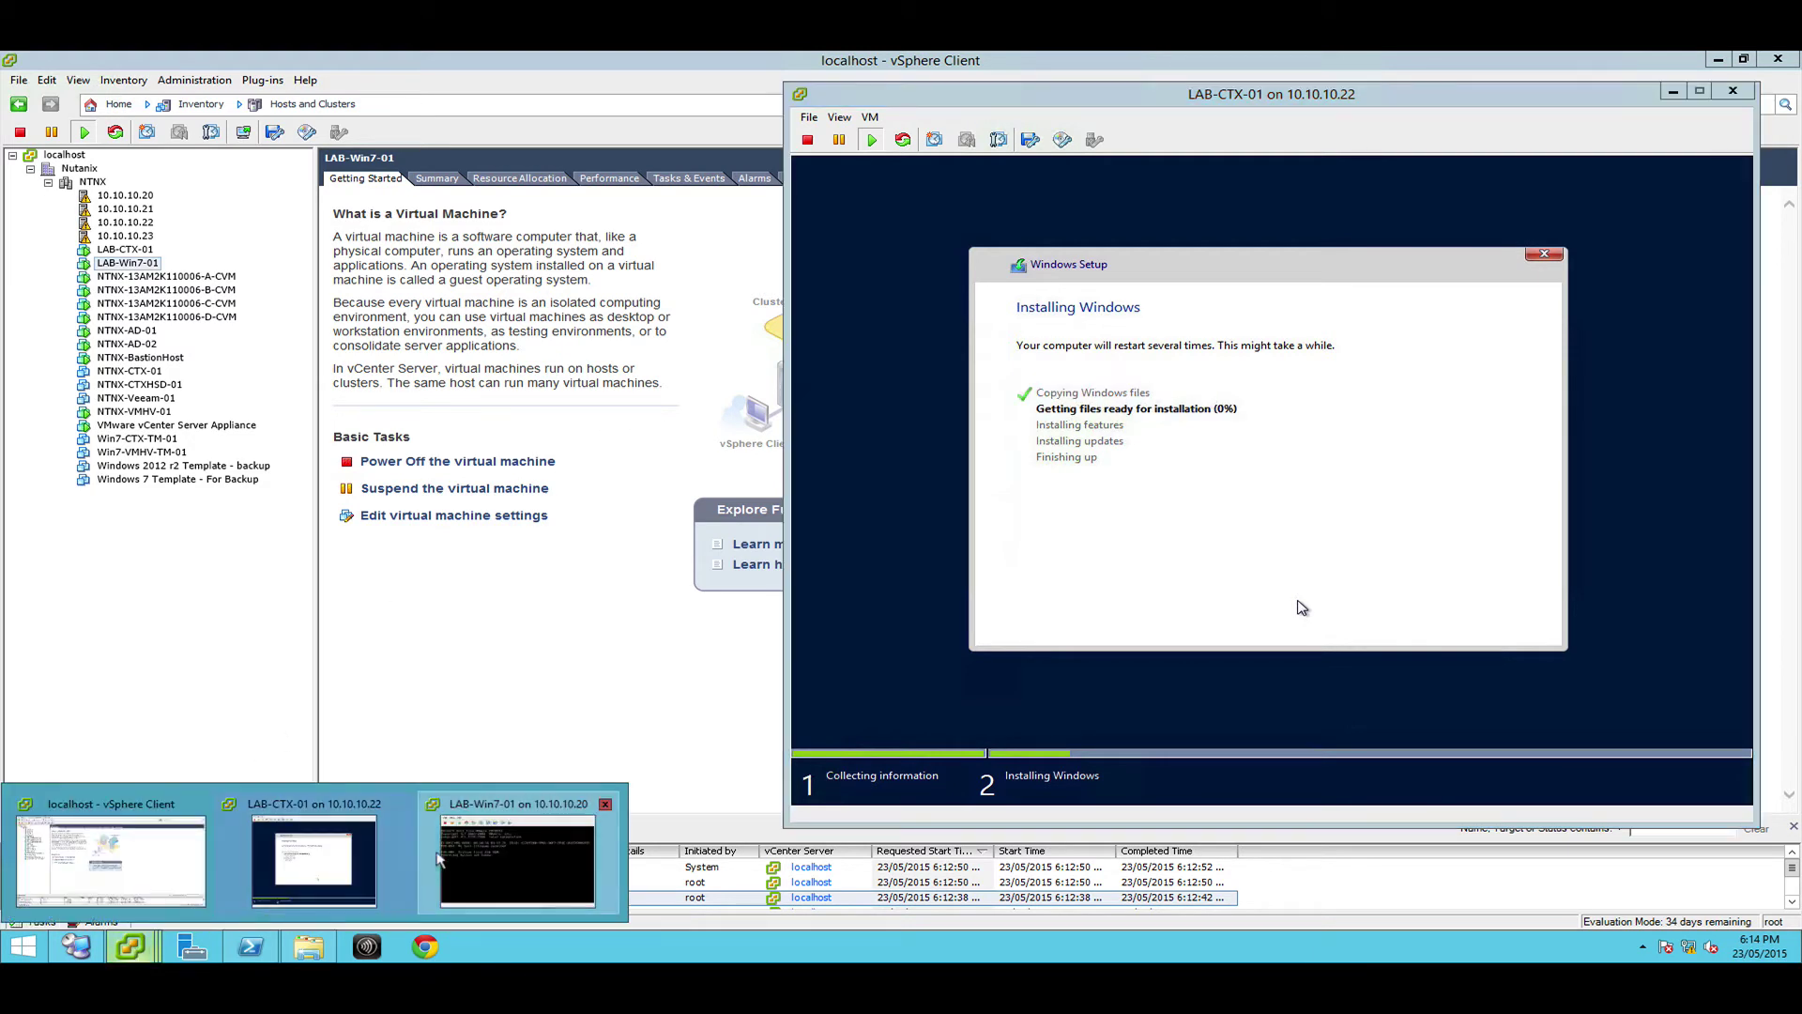
Mount the Windows 7 ISO from the NTNX-VMware datastore's ISOS folder on LAB-Win7-01's CD/DVD drive
left_click(517, 859)
left_click(371, 244)
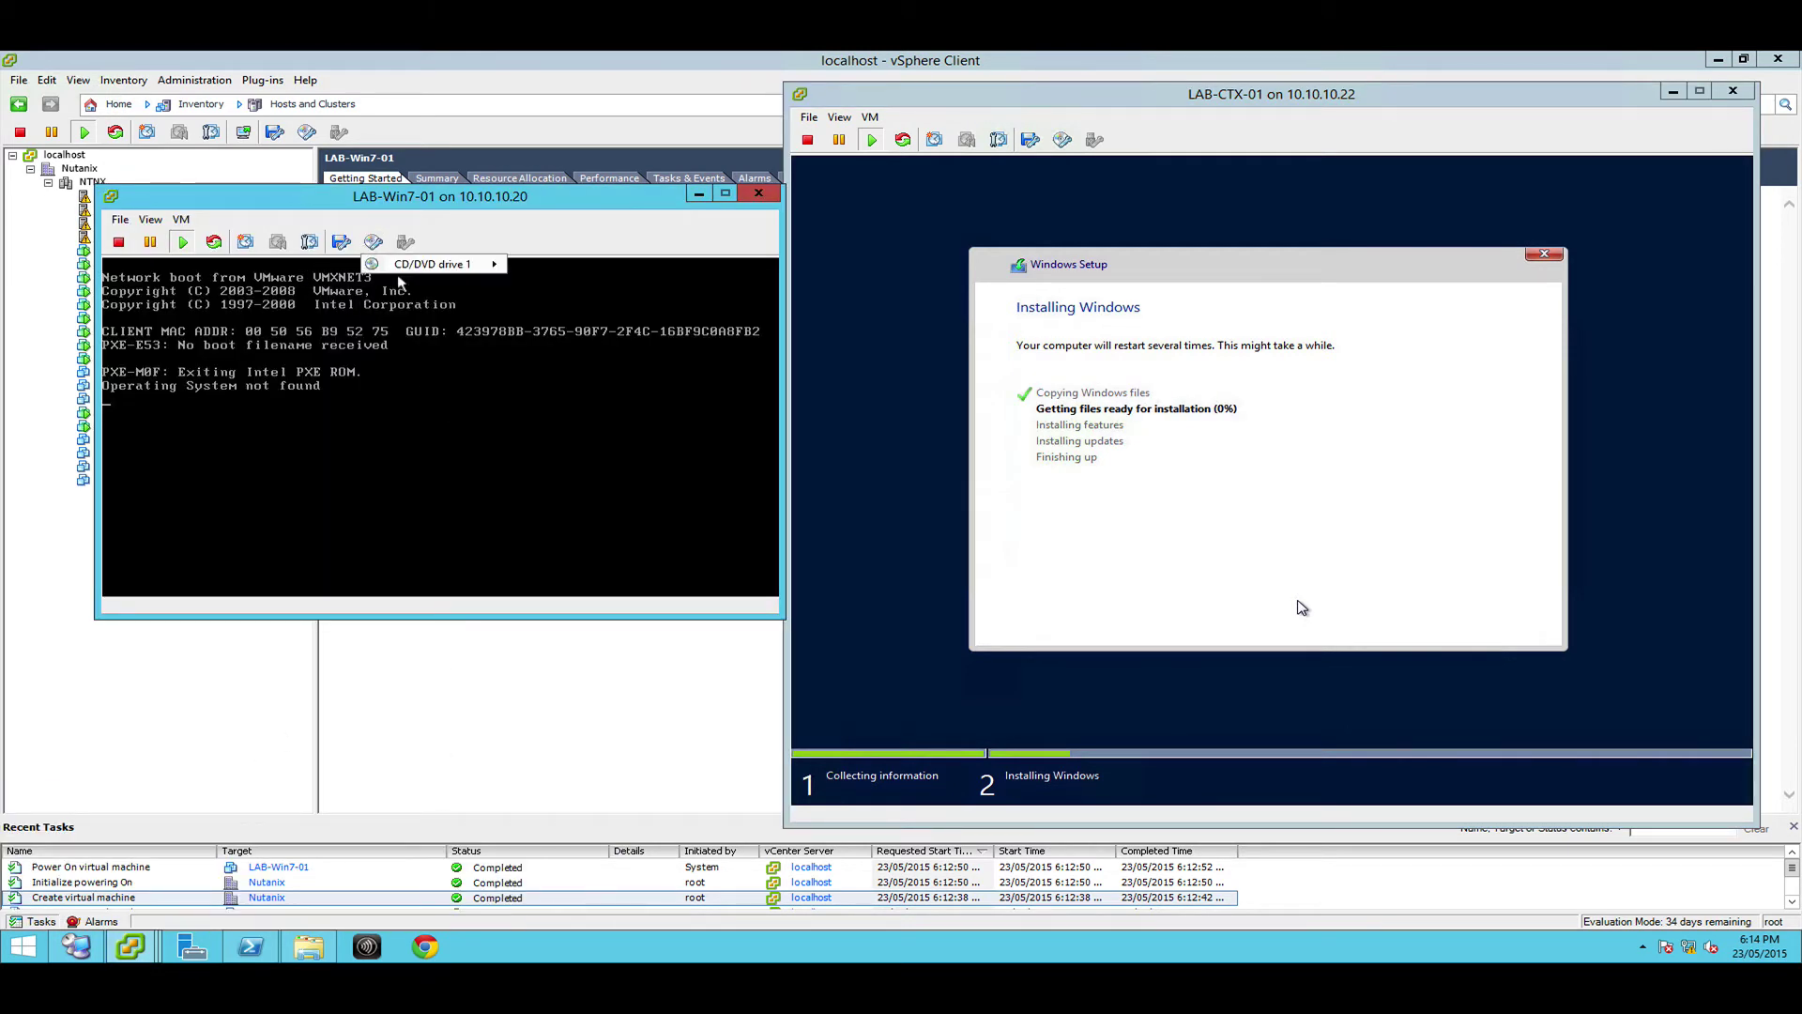
mouse_move(438, 265)
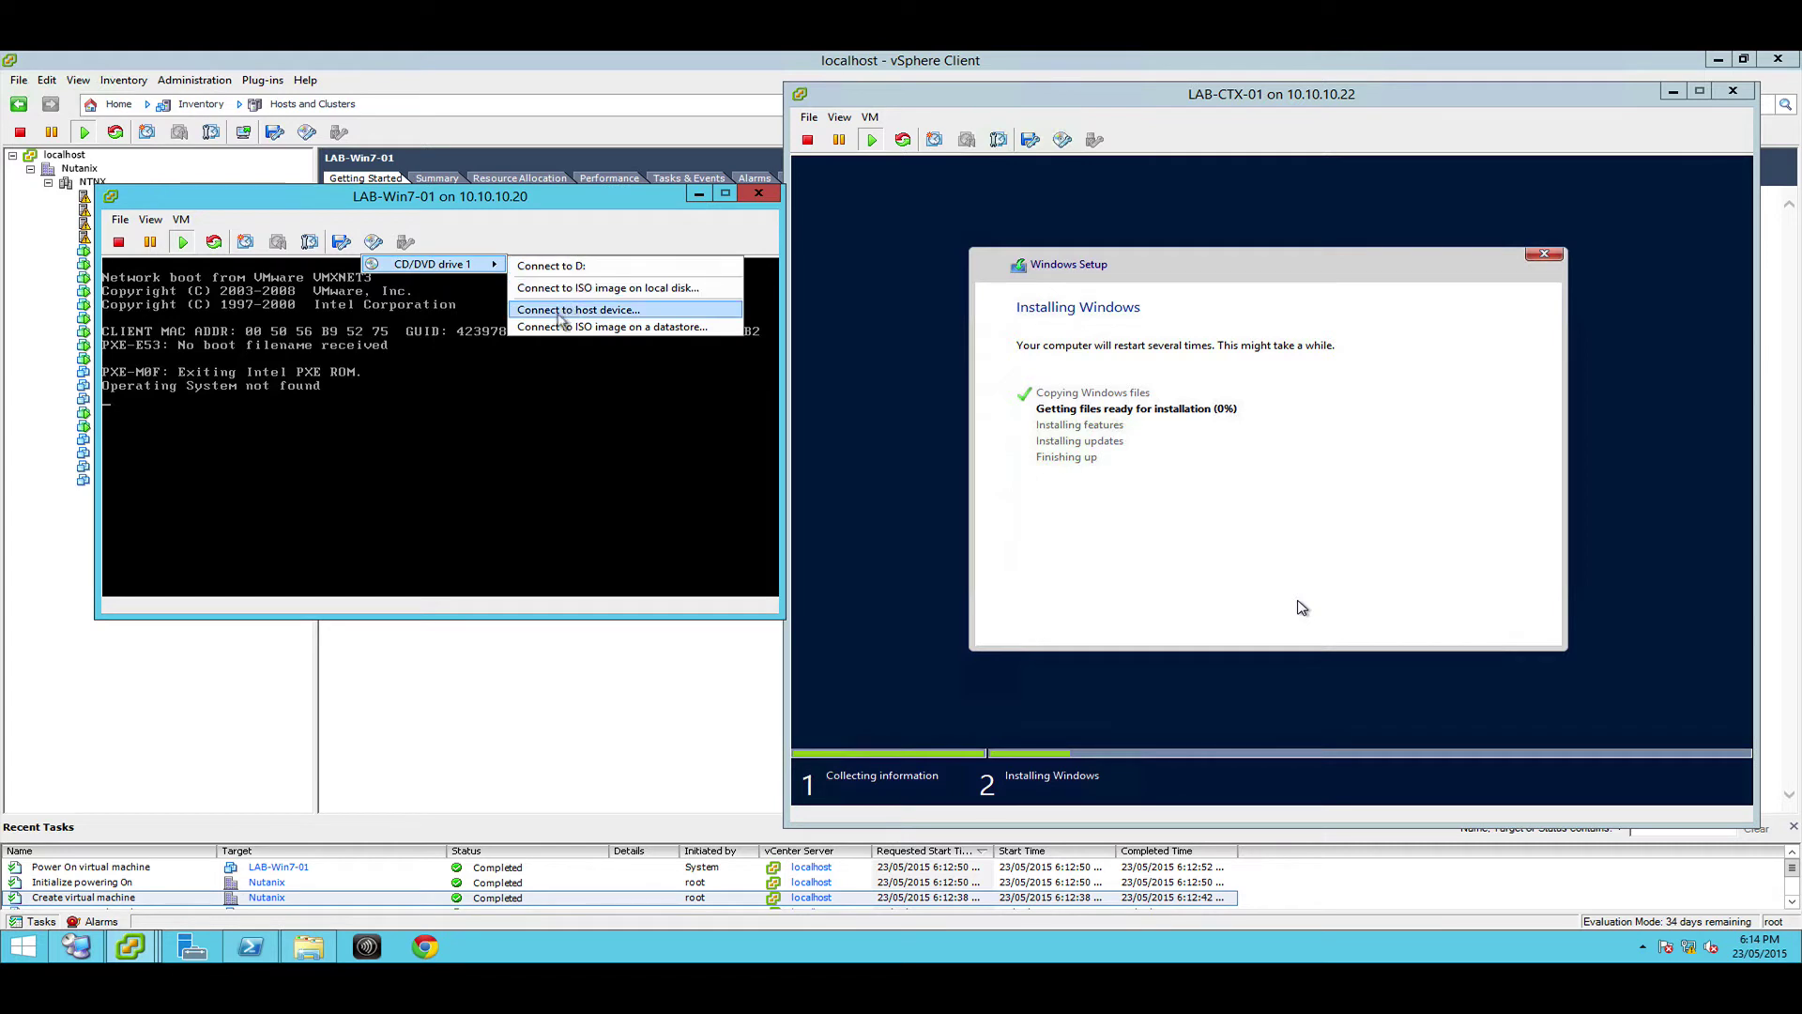
left_click(564, 328)
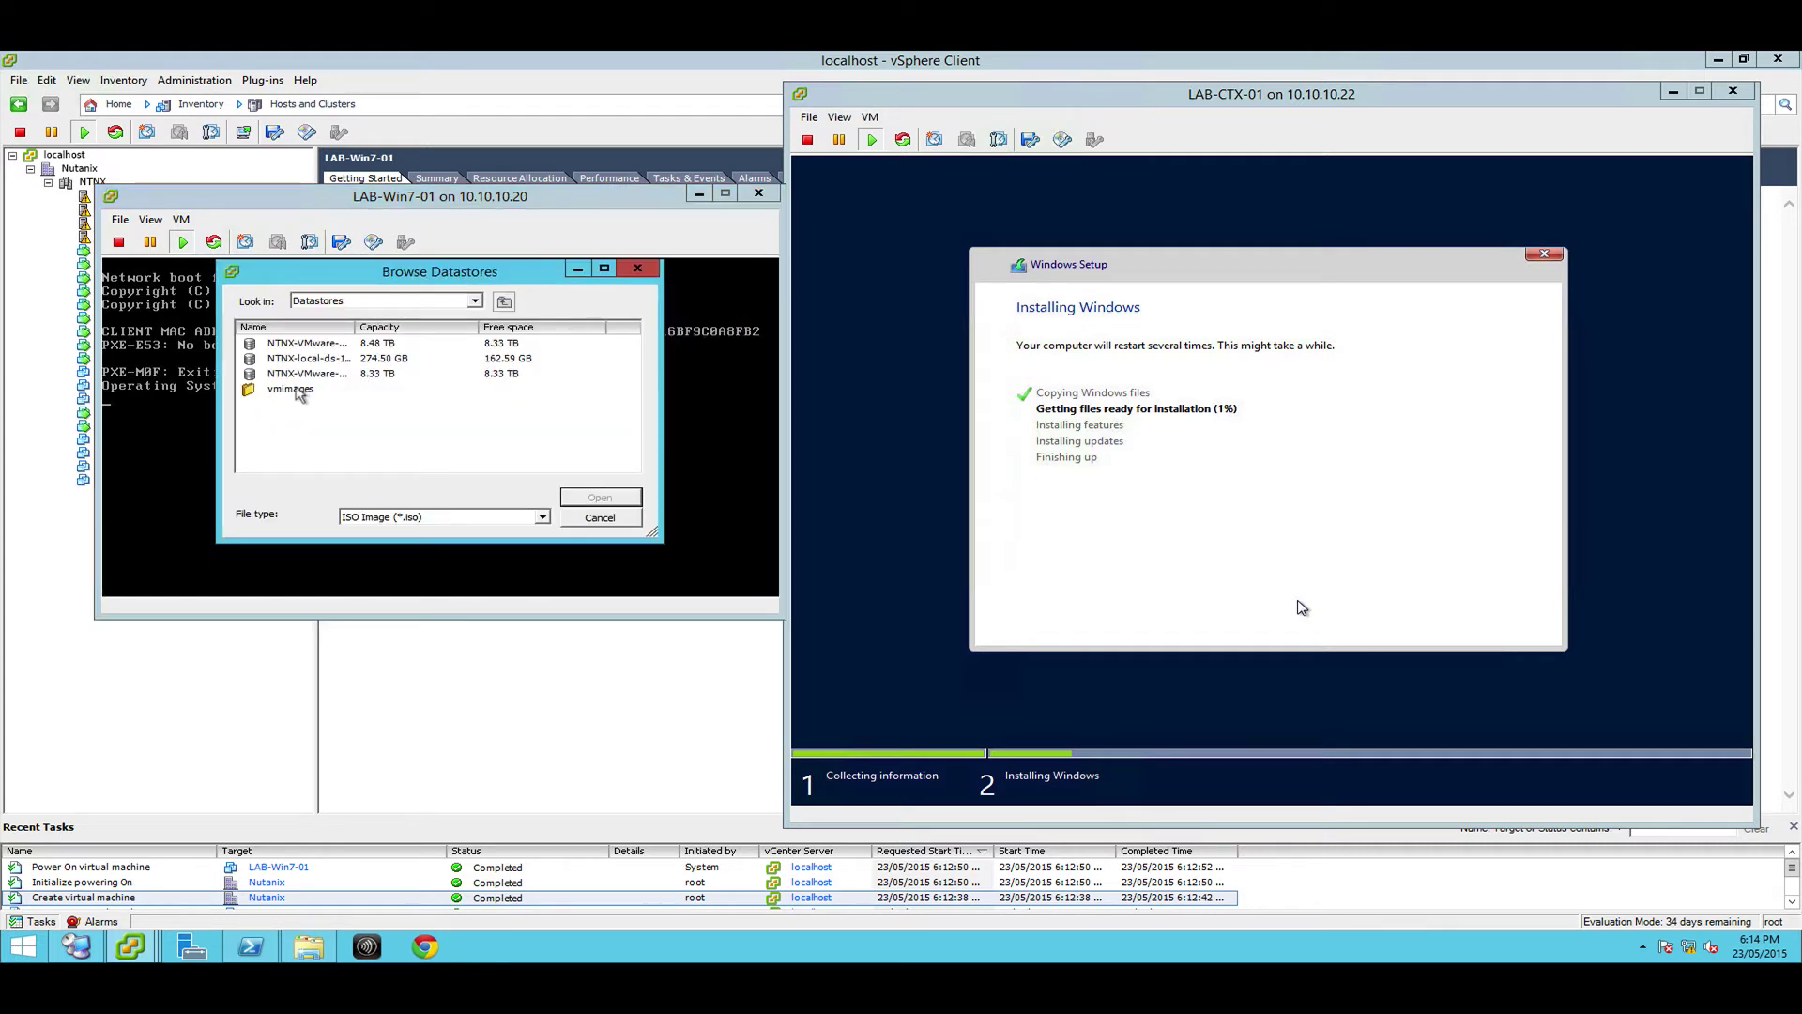
double_click(324, 344)
double_click(284, 358)
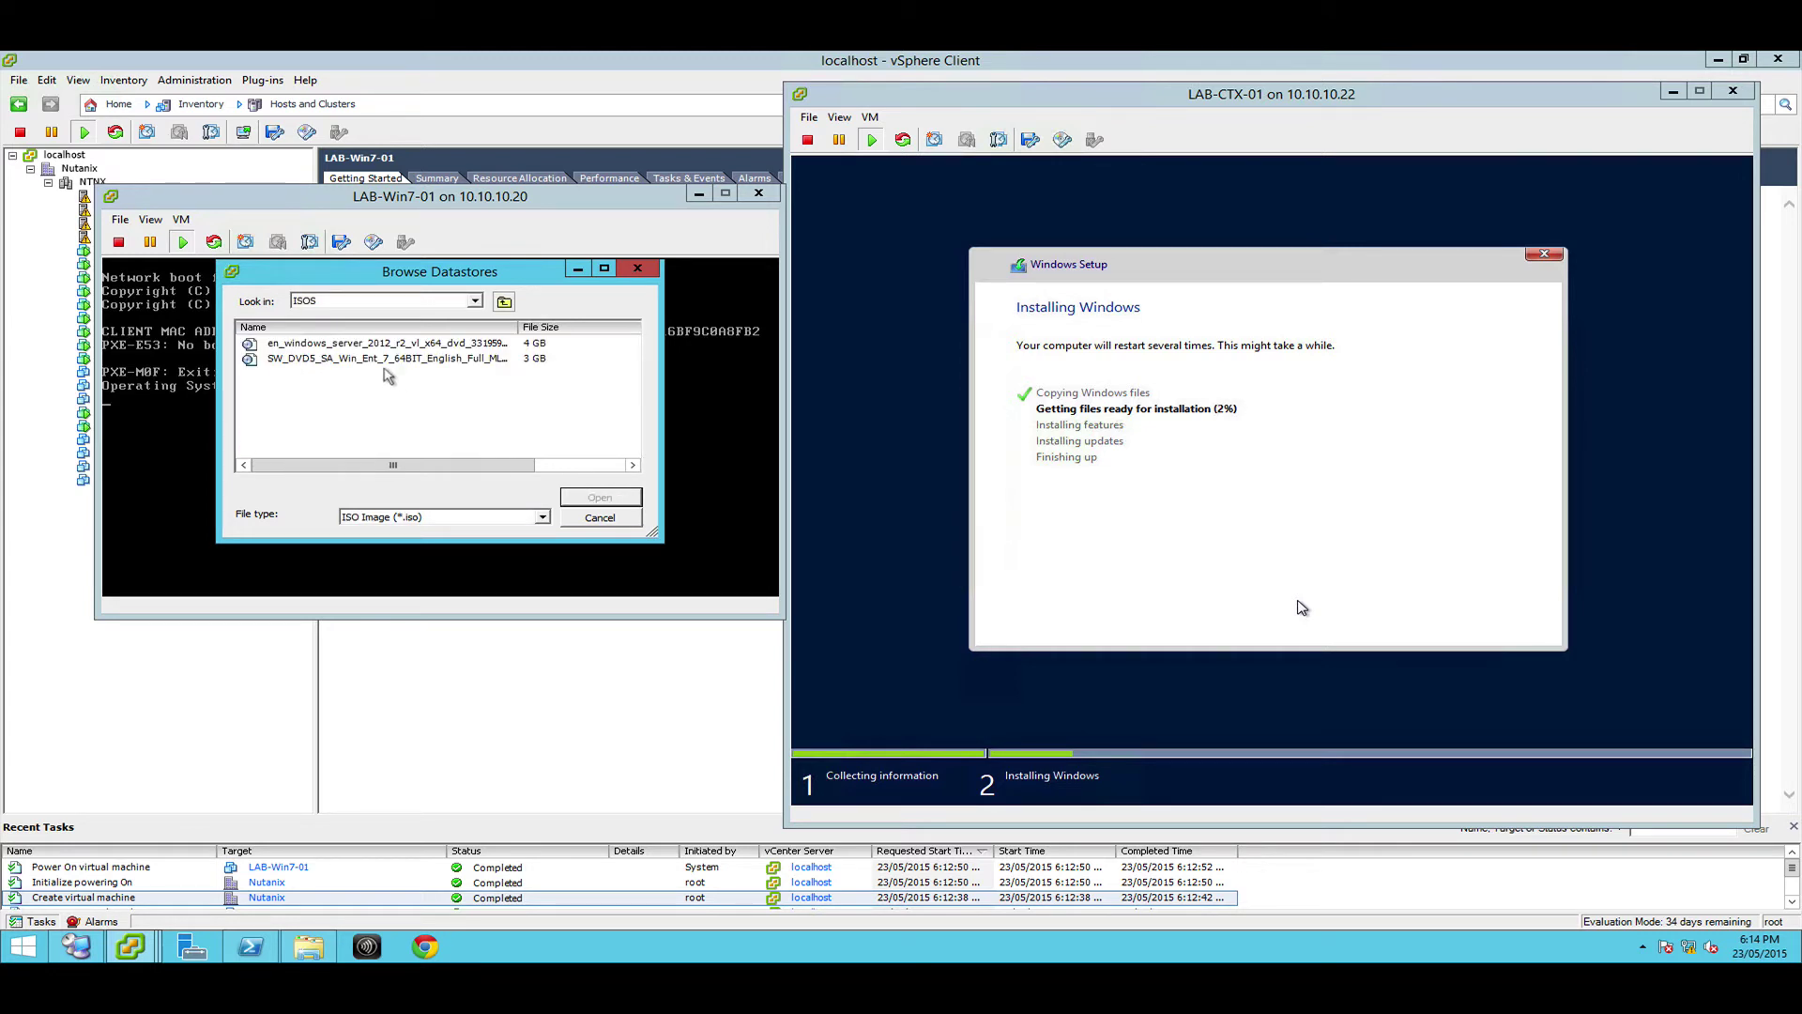
left_click(336, 360)
left_click(568, 498)
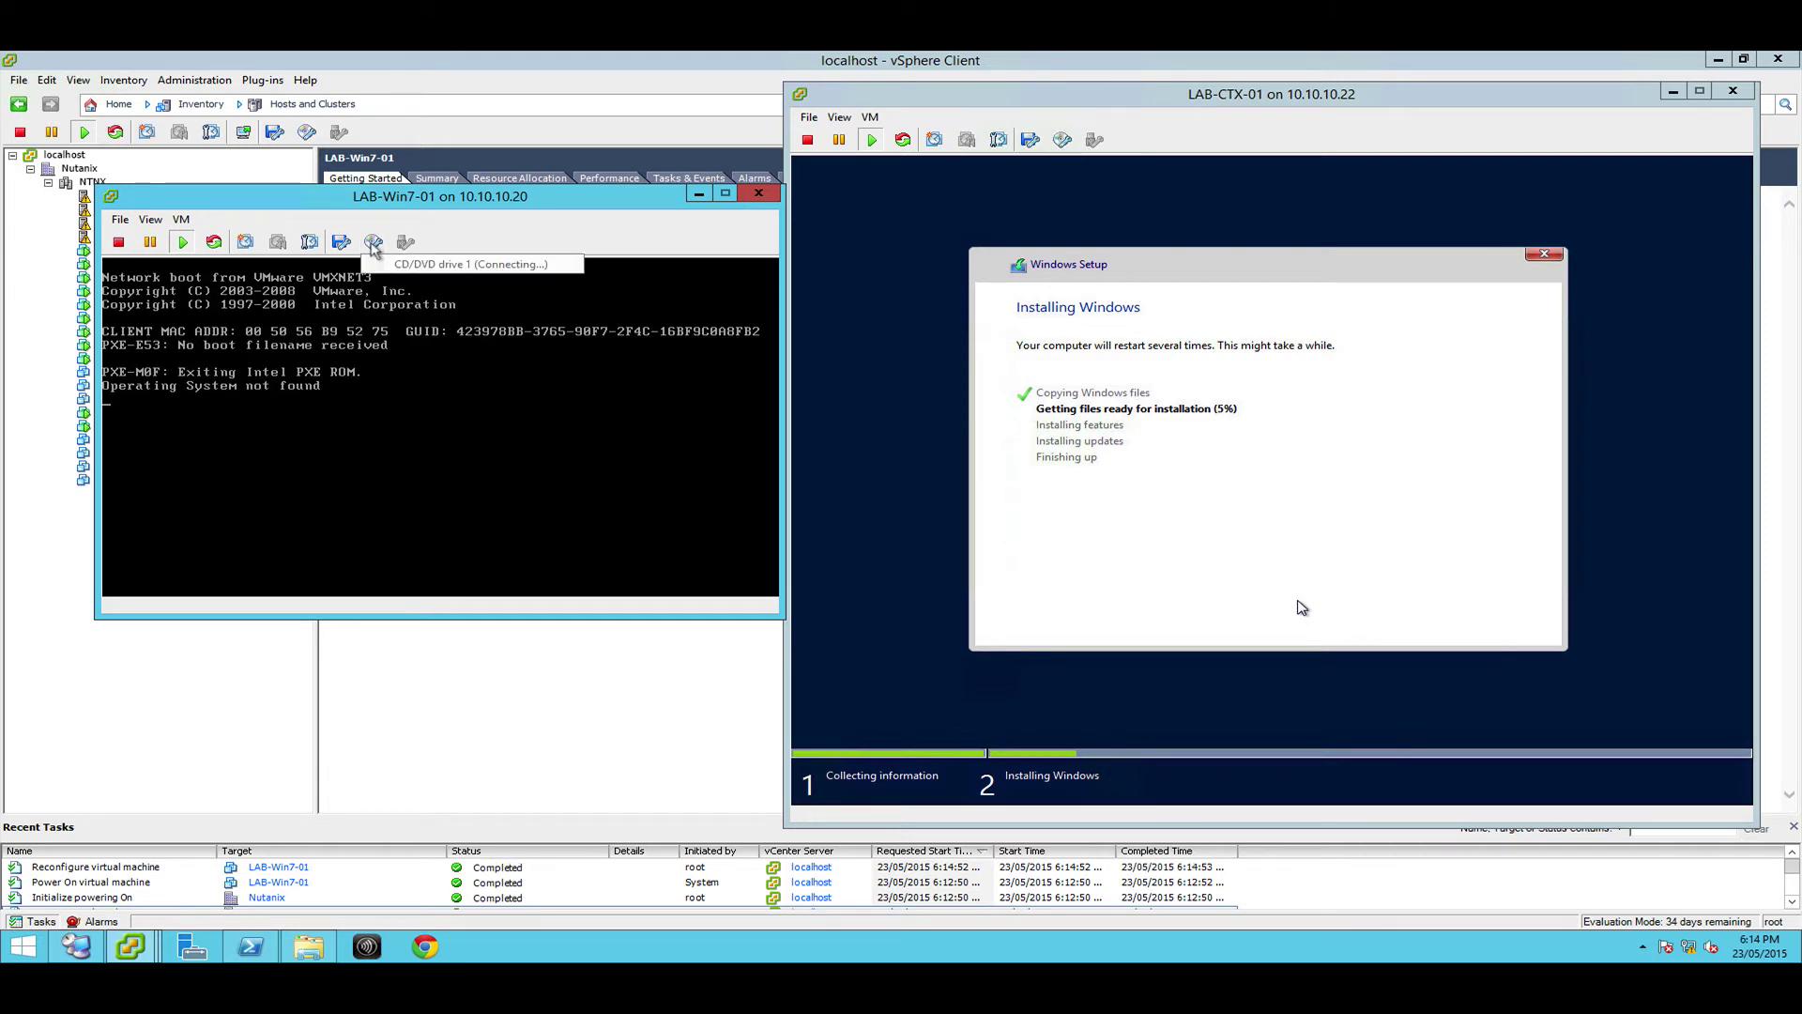
Send Ctrl+Alt+Del to LAB-Win7-01 so it restarts and boots from the ISO
left_click(373, 243)
left_click(151, 219)
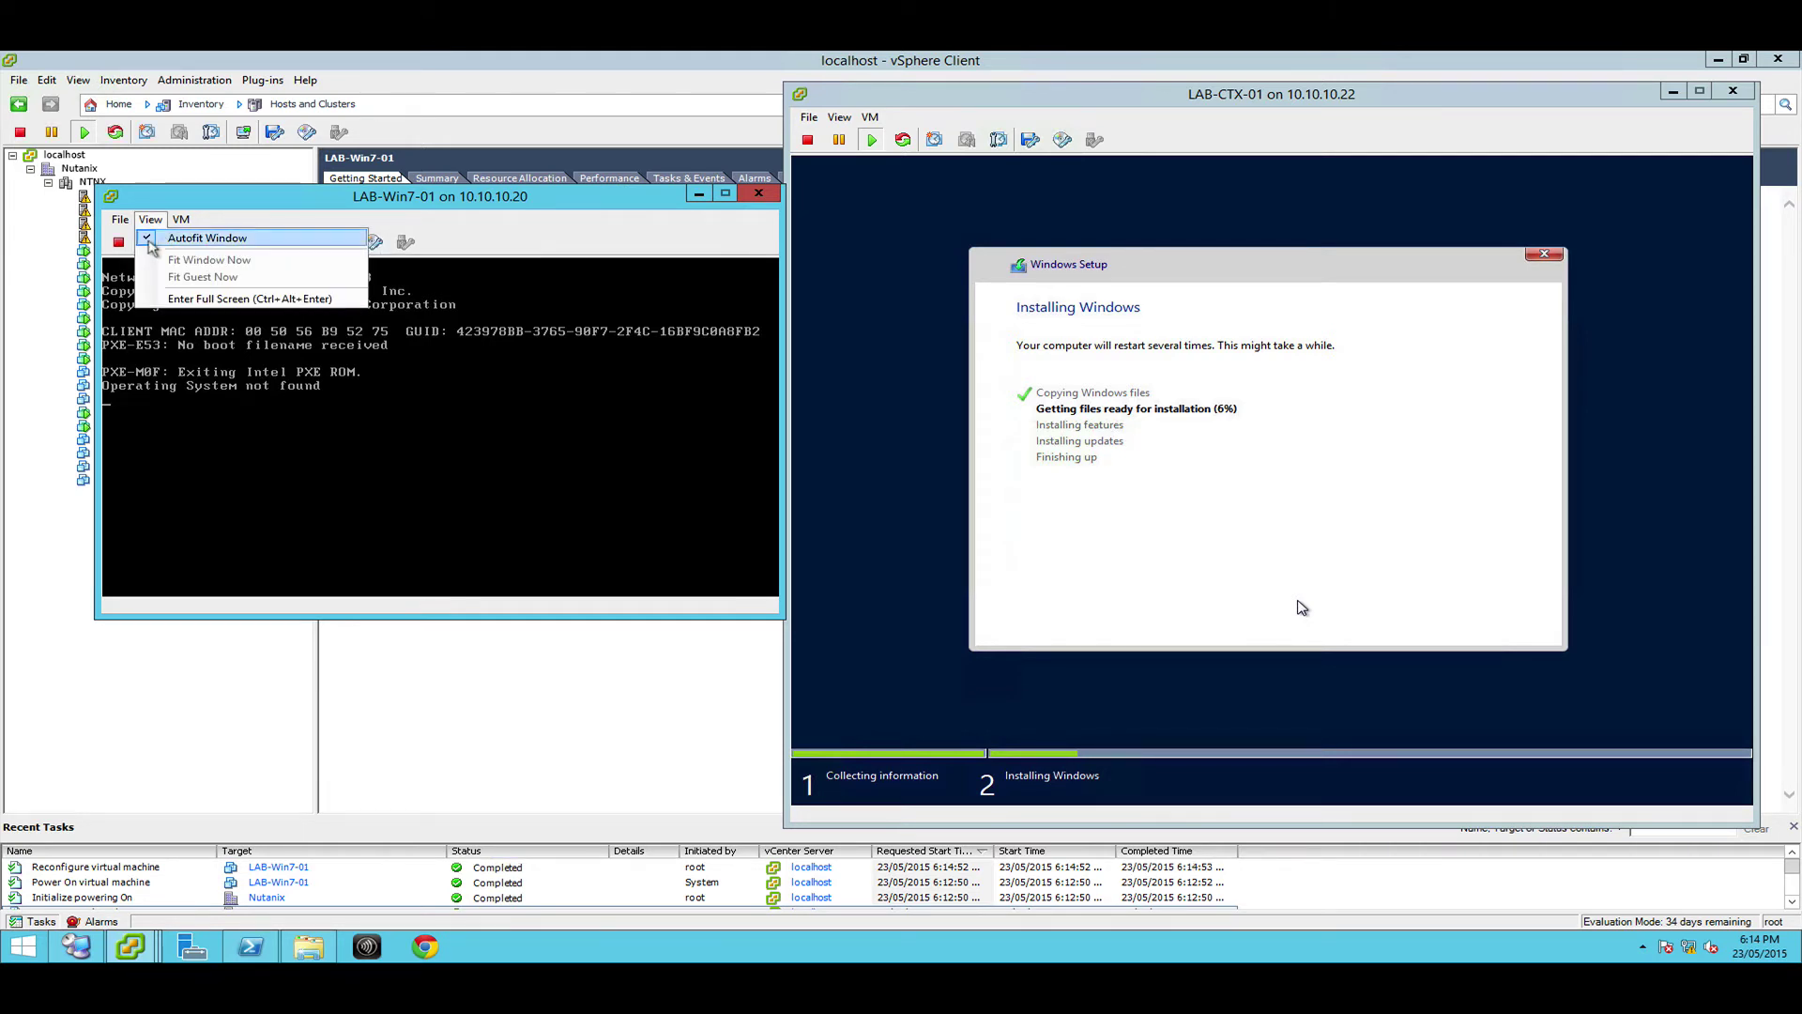
left_click(182, 219)
mouse_move(345, 259)
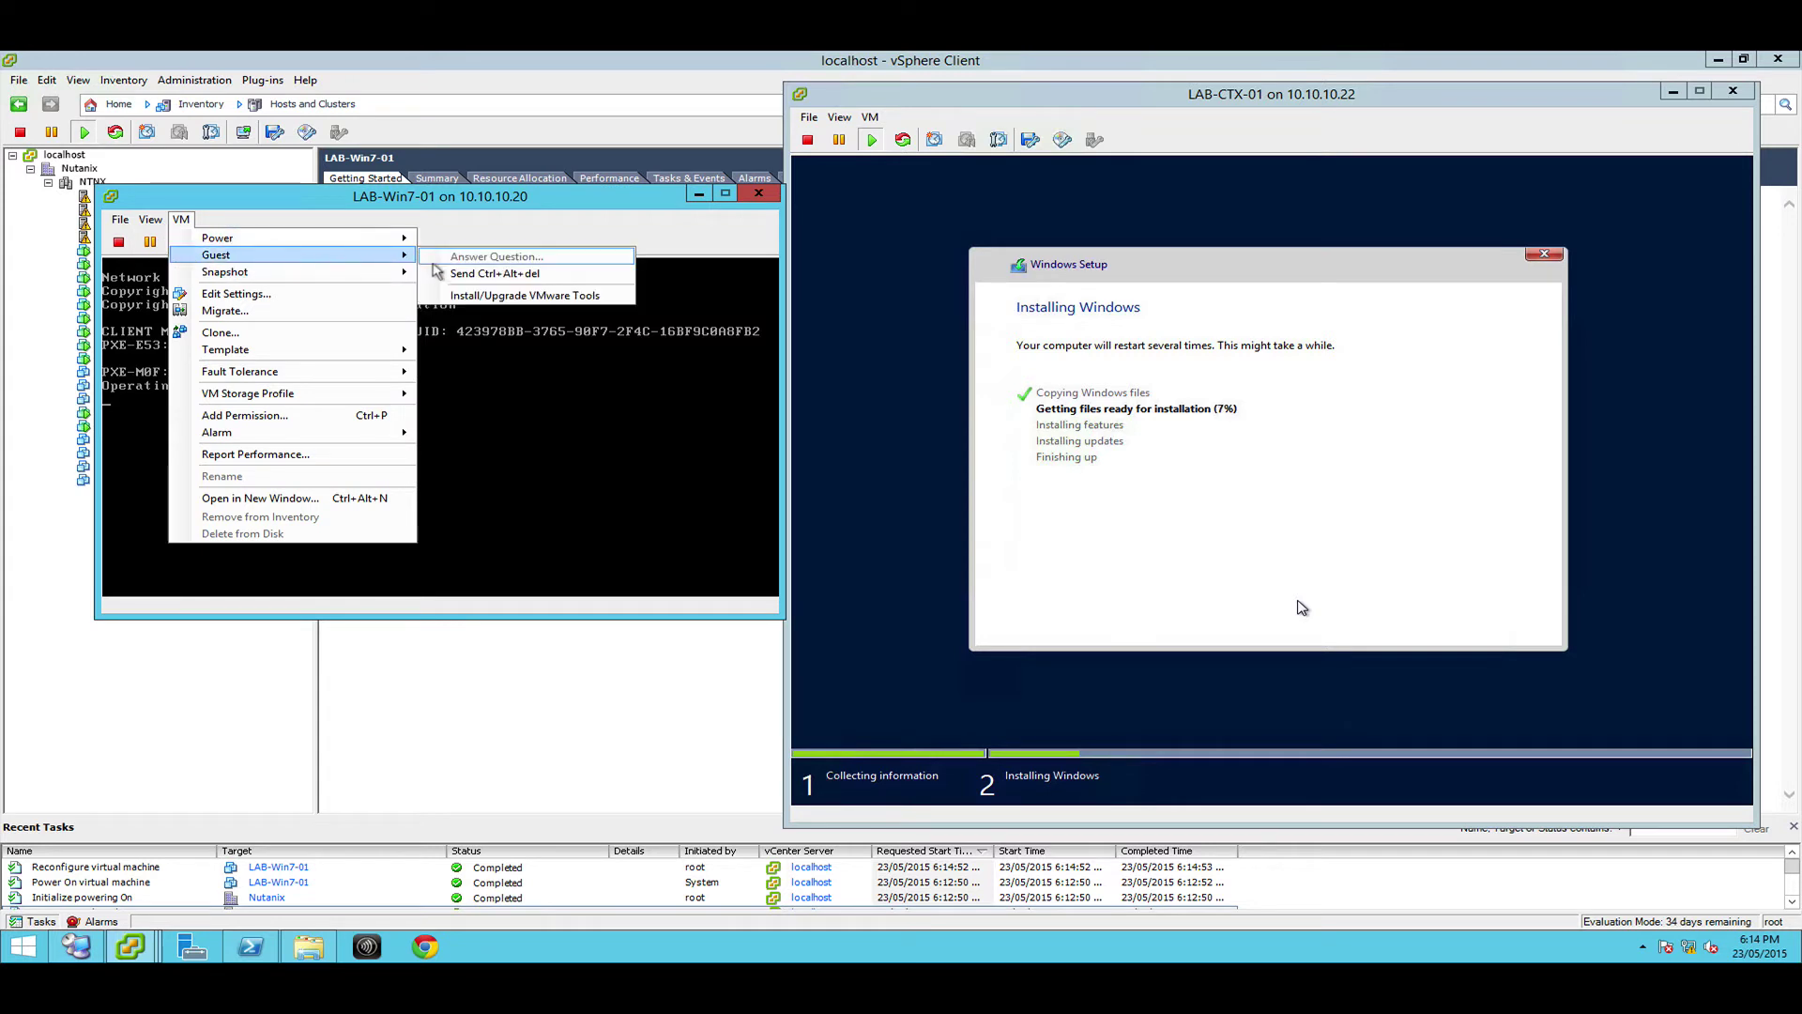
left_click(451, 257)
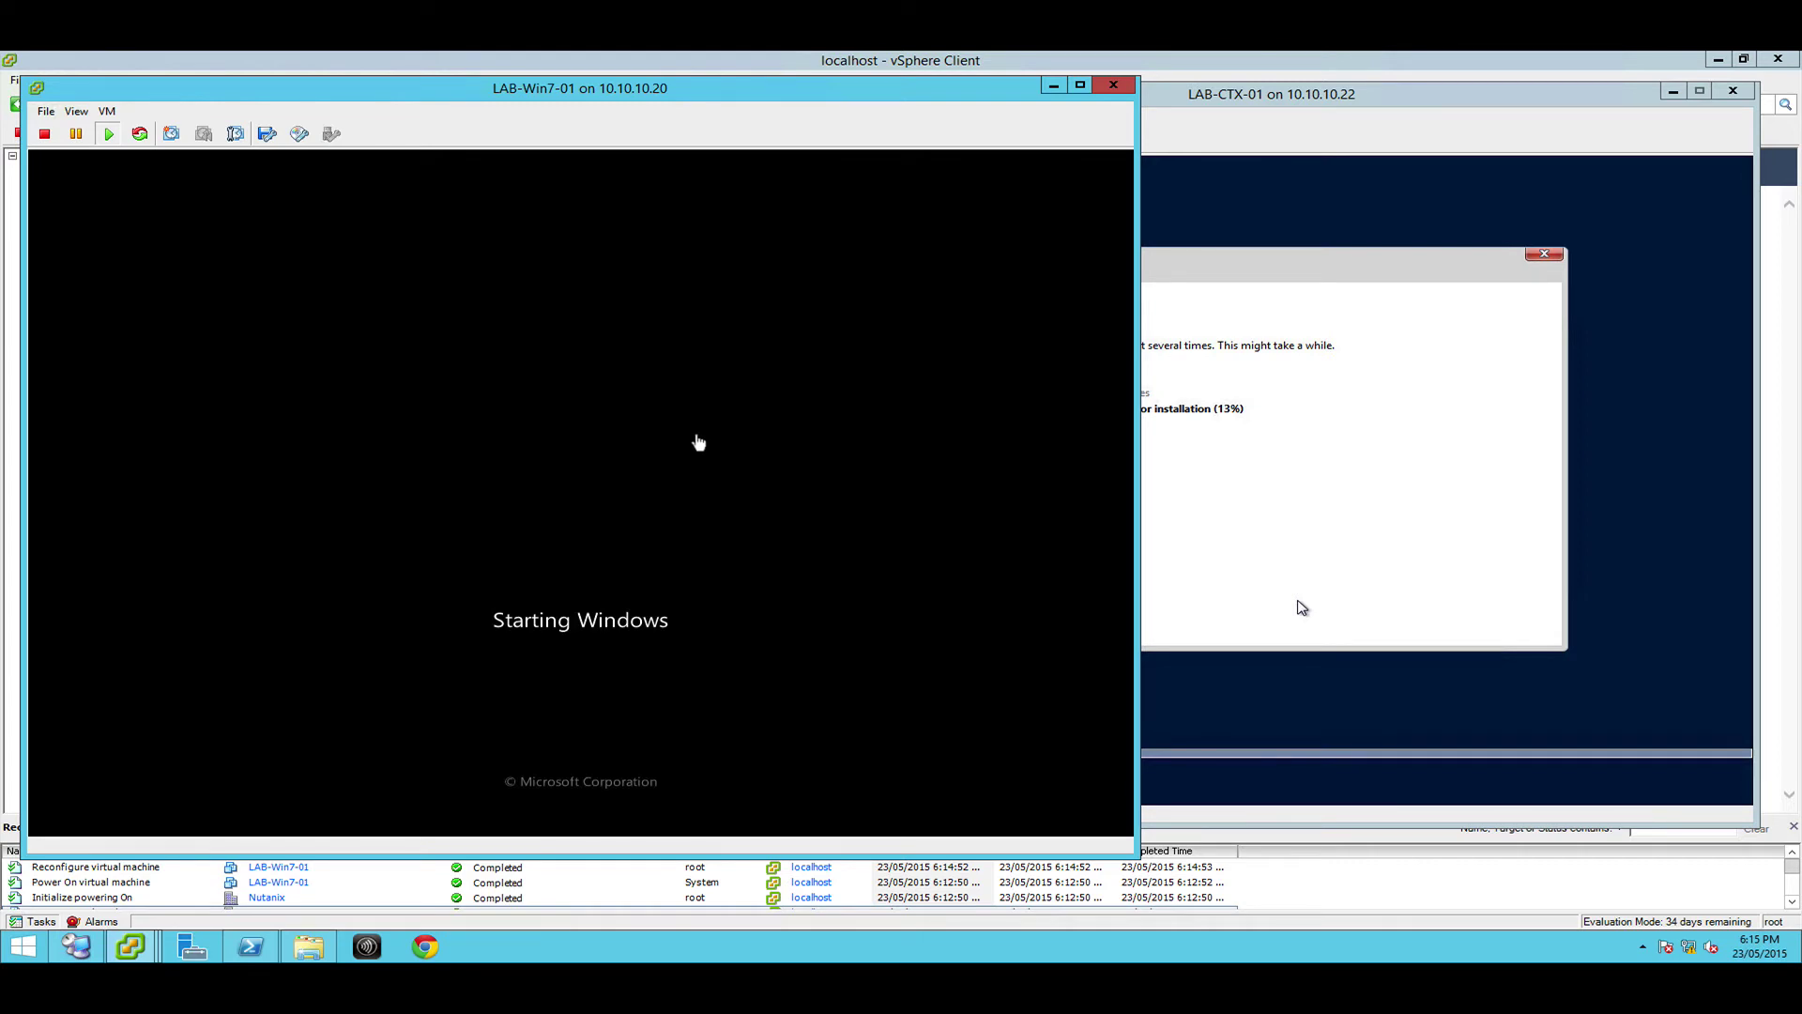
In LAB-Win7-01's Windows 7 setup, set the time and currency format to English (Australia)
left_click(1168, 97)
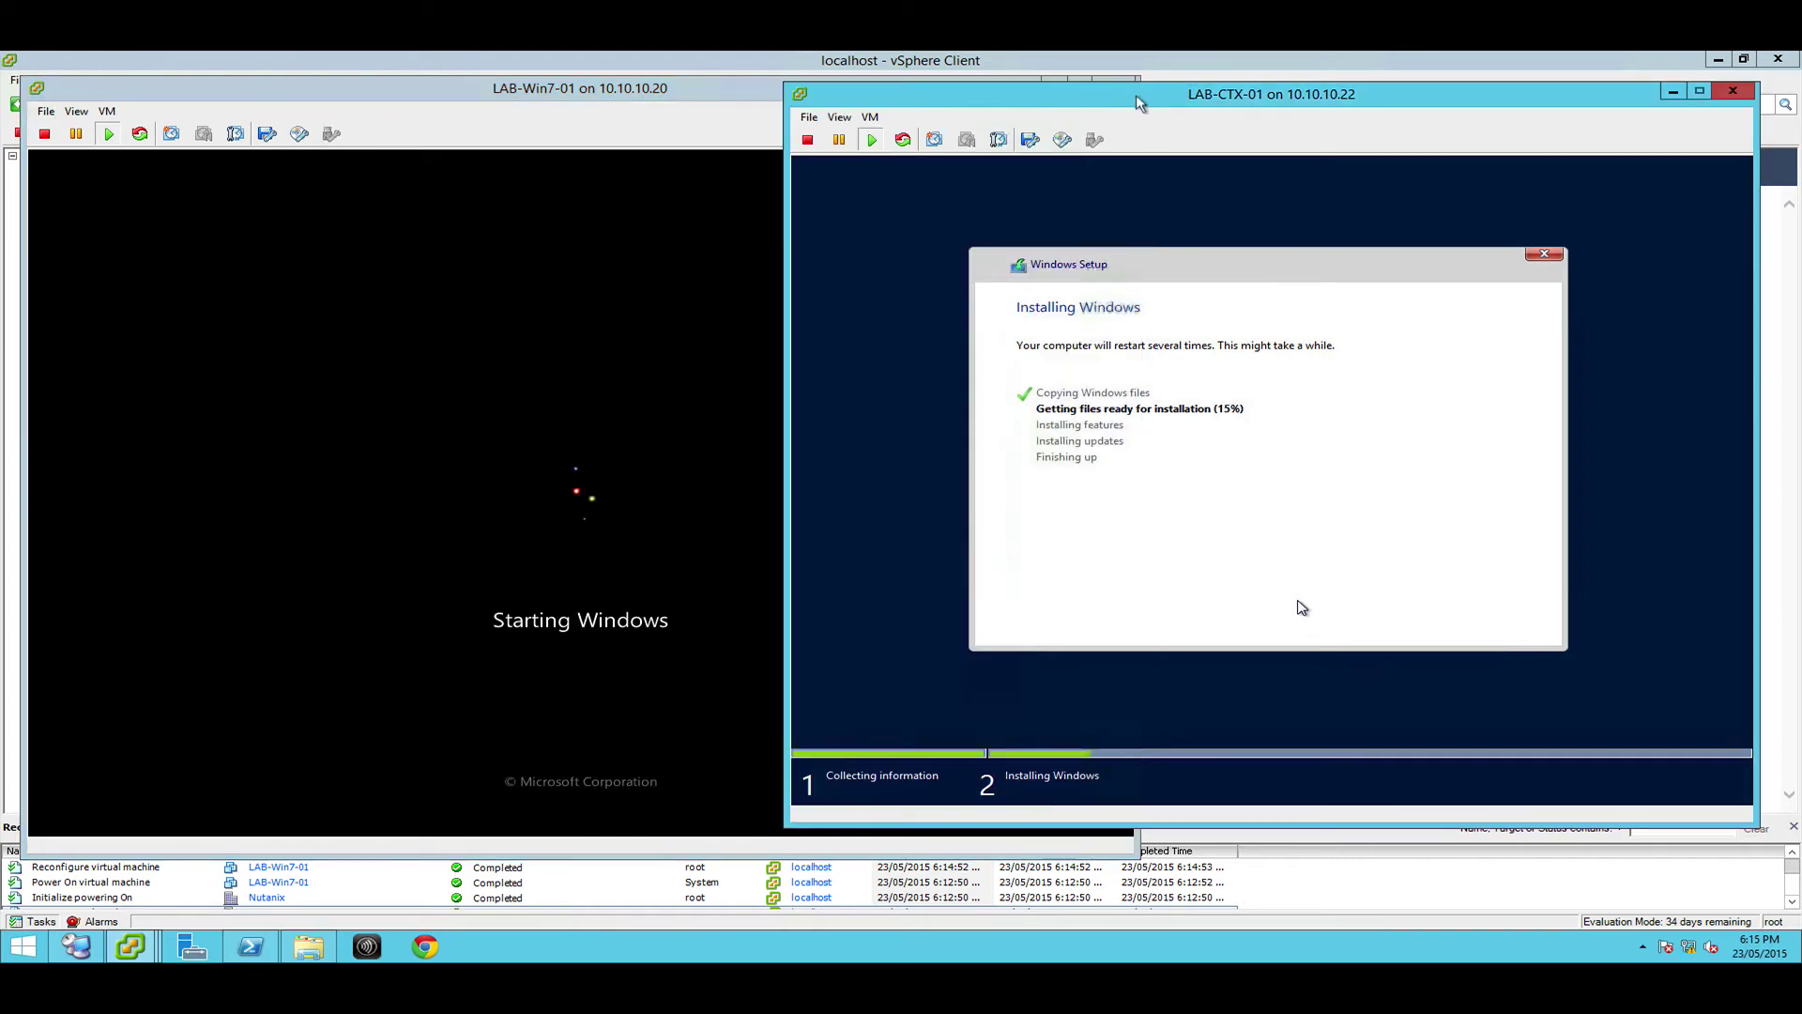
left_click(706, 155)
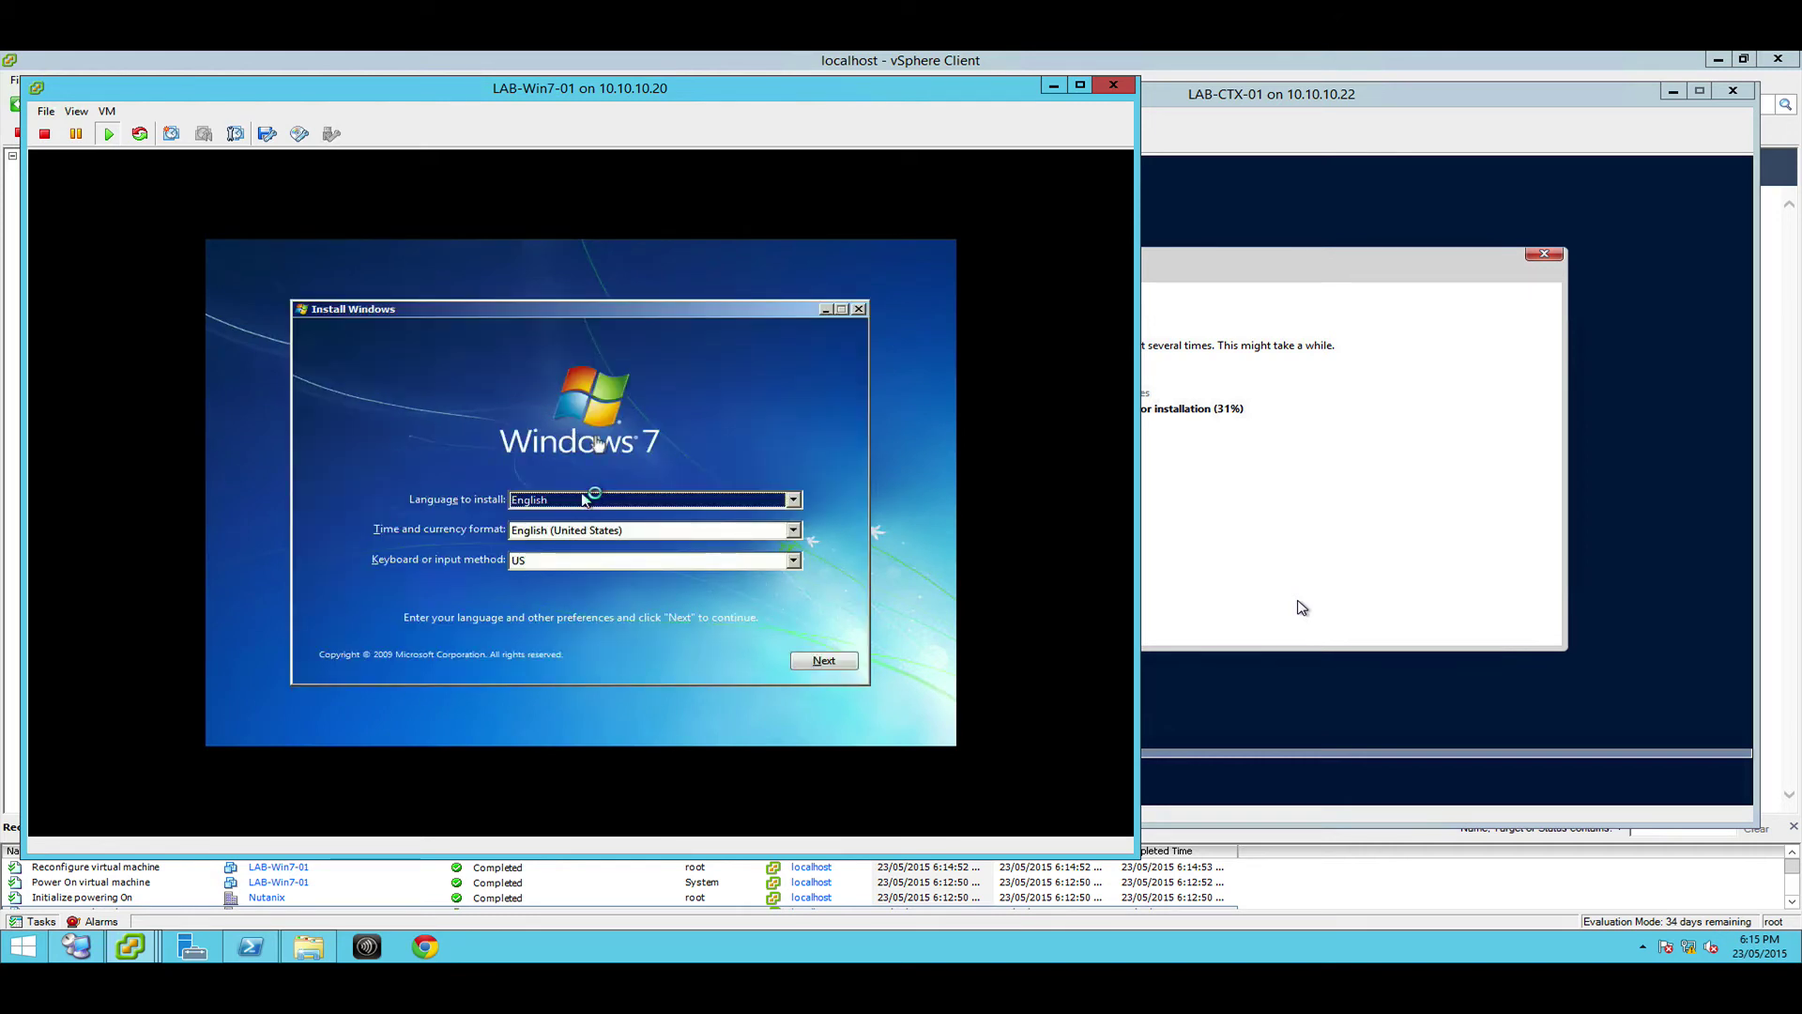
left_click(583, 500)
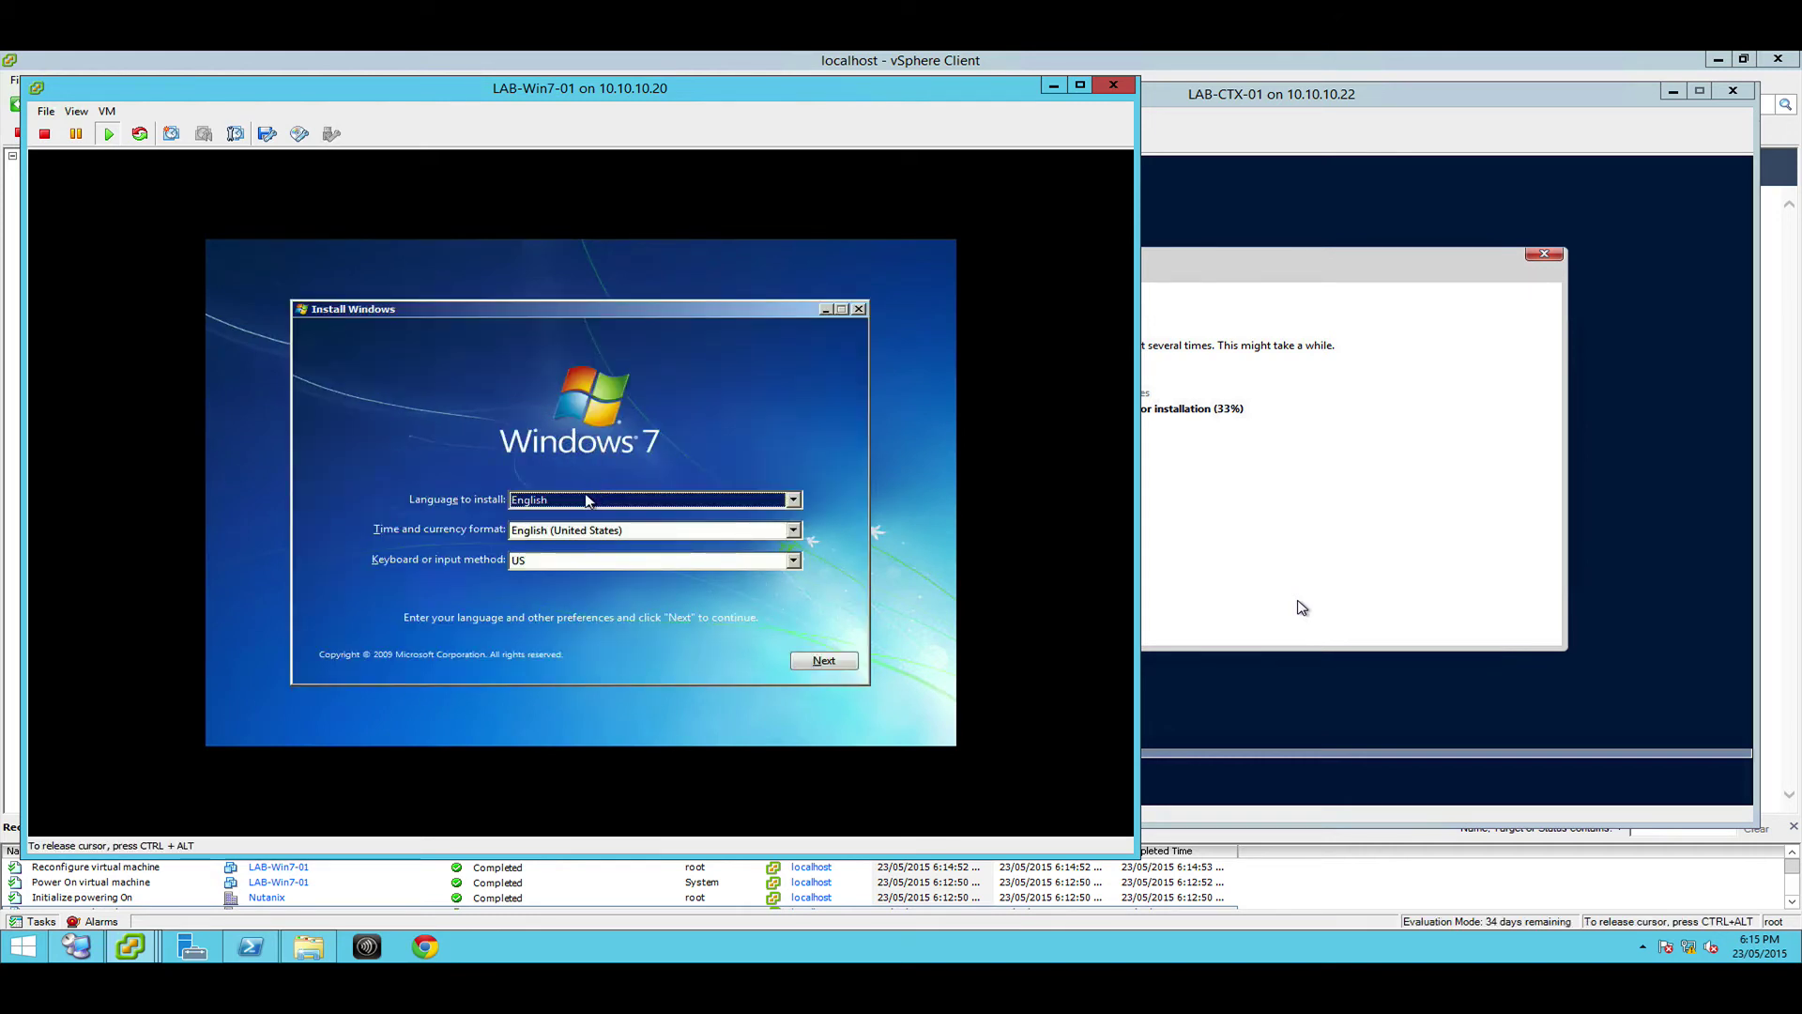
key("Tab")
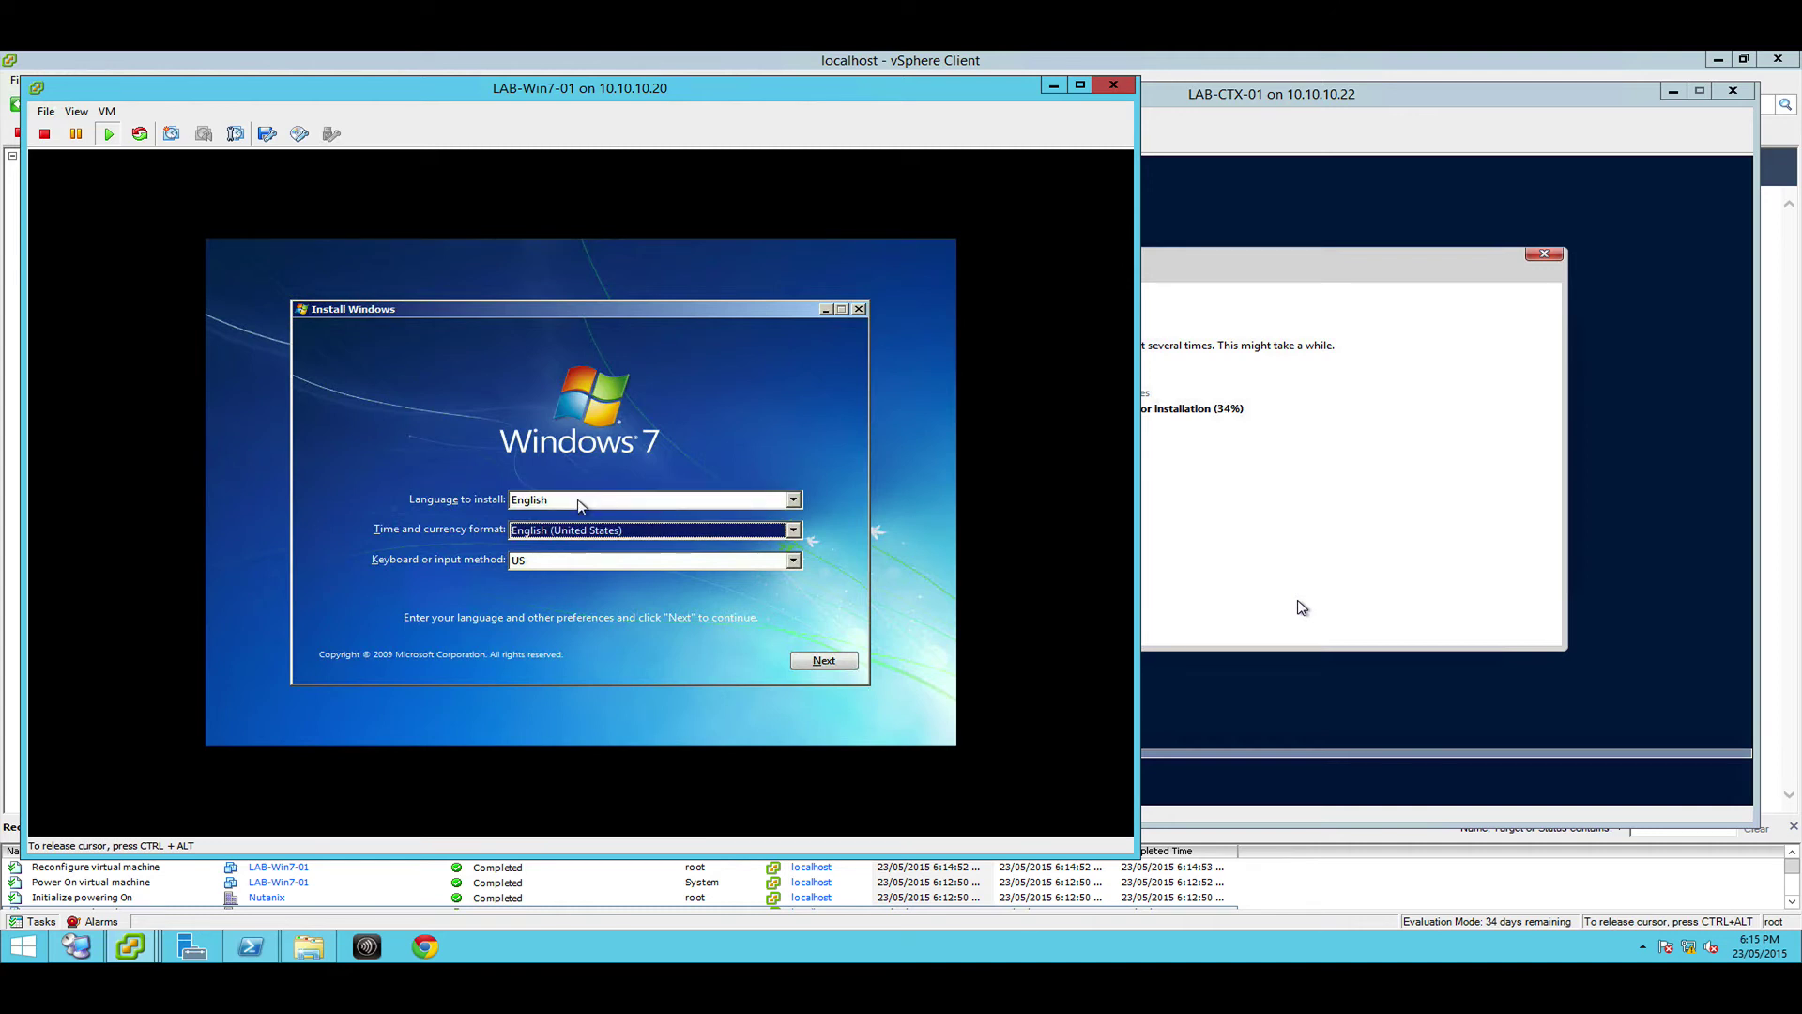
type("en")
left_click(824, 661)
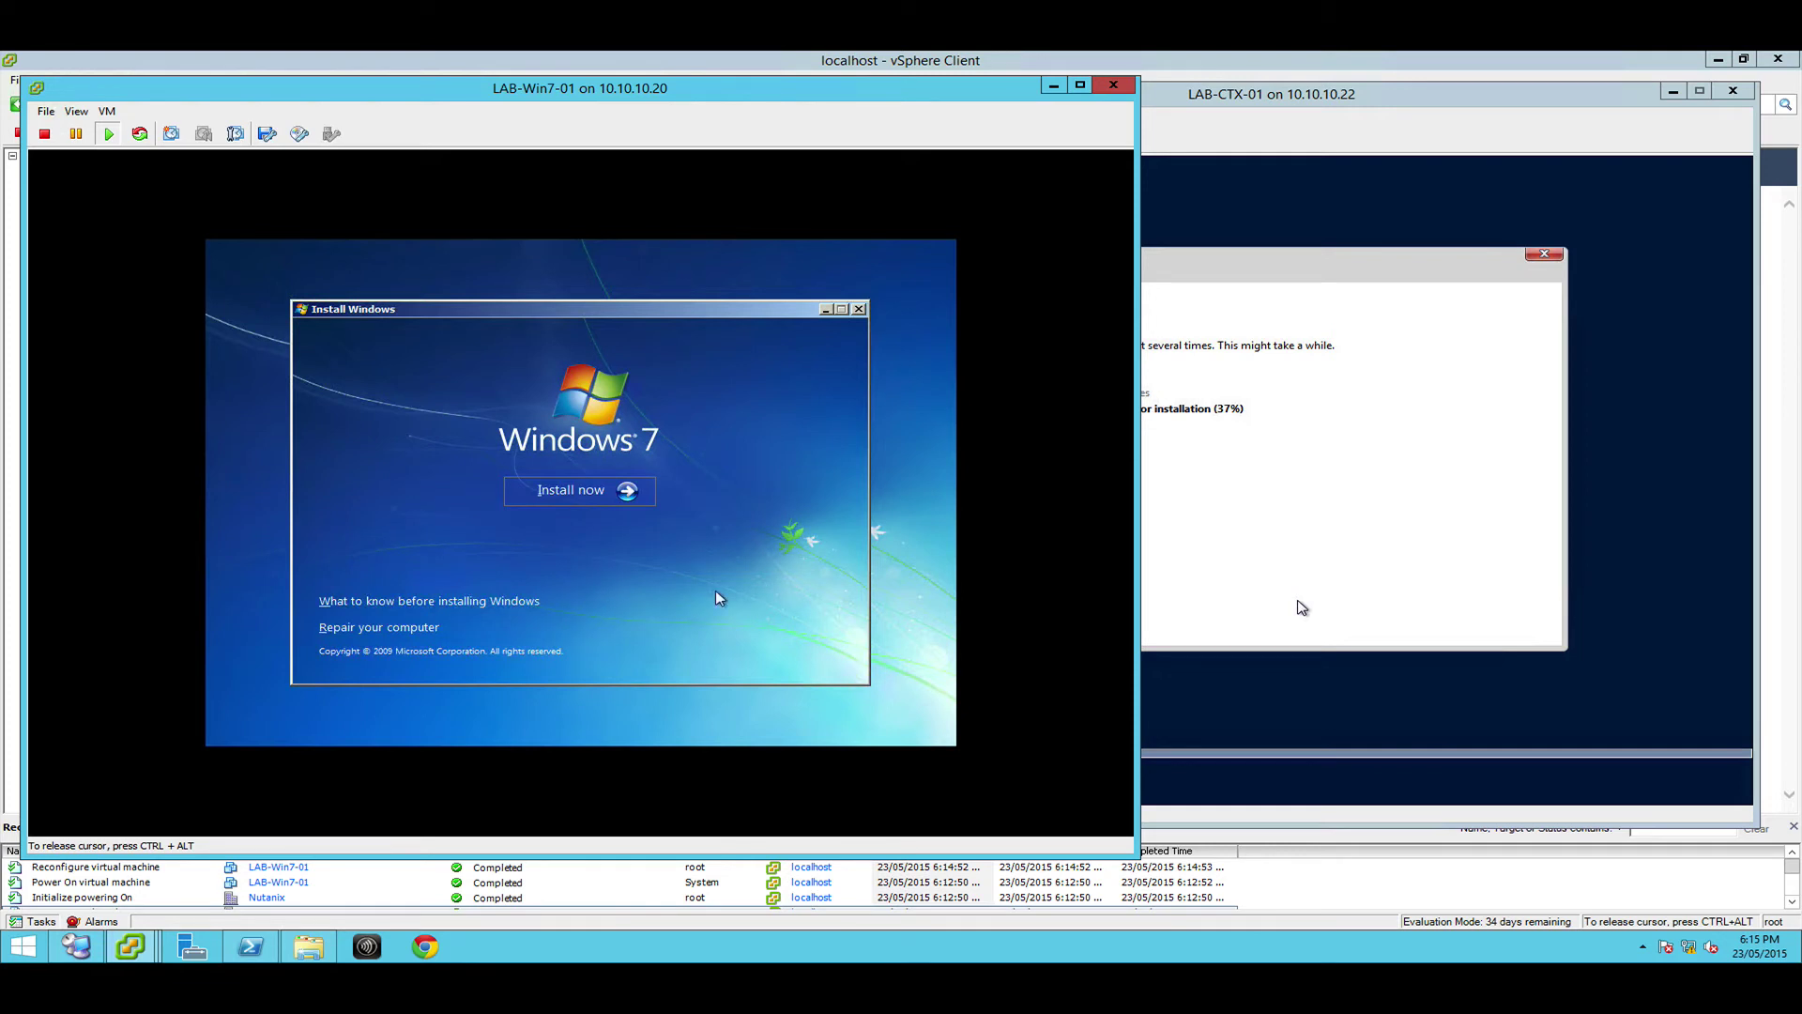
Start the Windows 7 install, accept the licence terms and choose a Custom (advanced) install
left_click(563, 490)
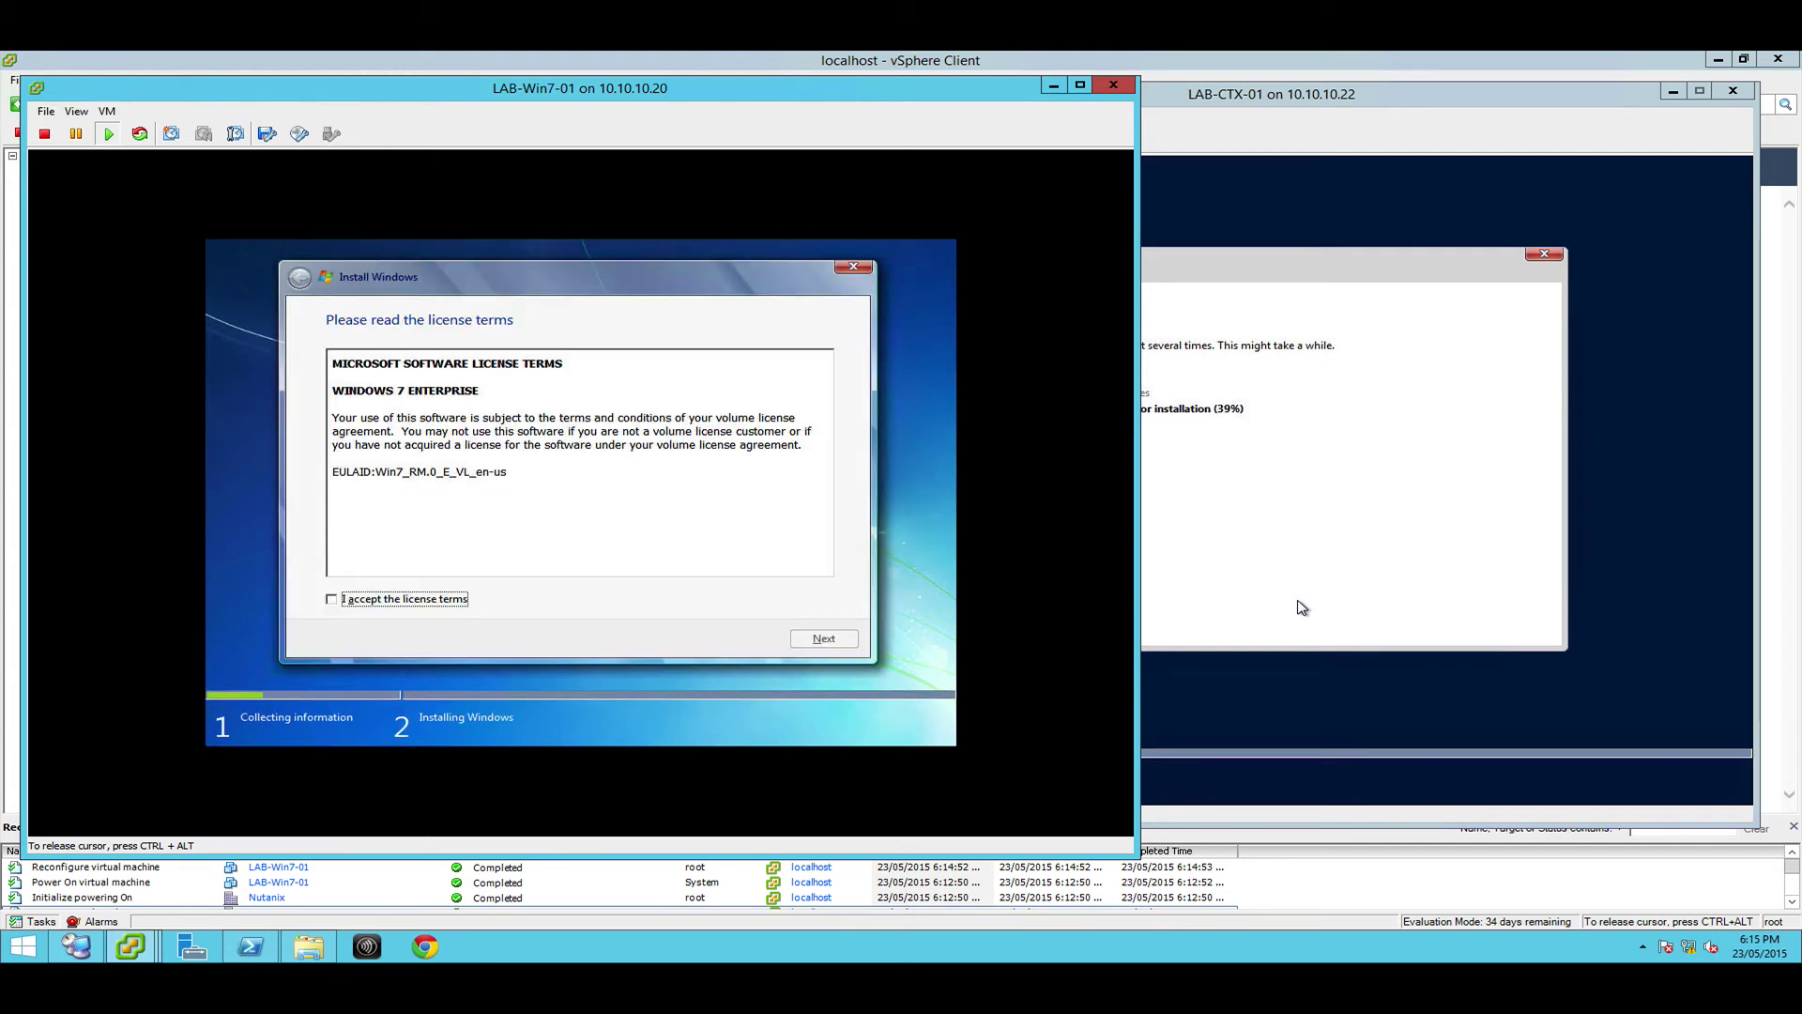
left_click(344, 601)
key("Return")
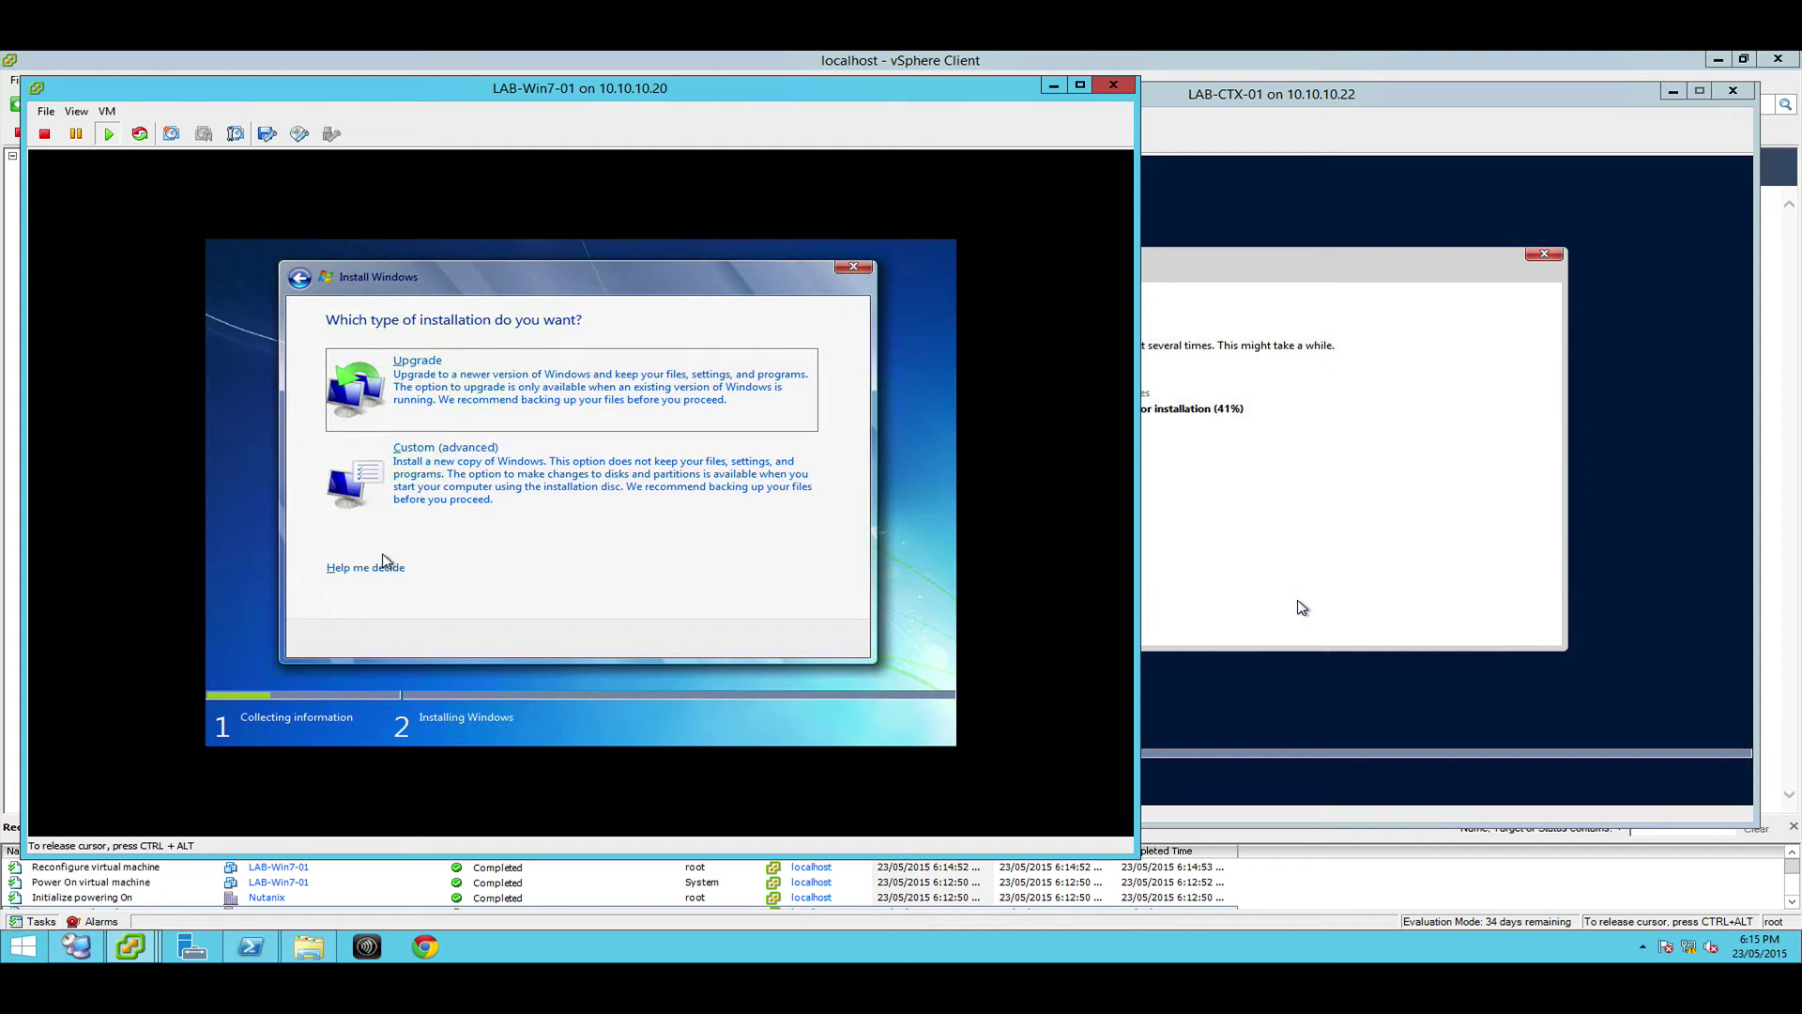
left_click(403, 512)
key("Return")
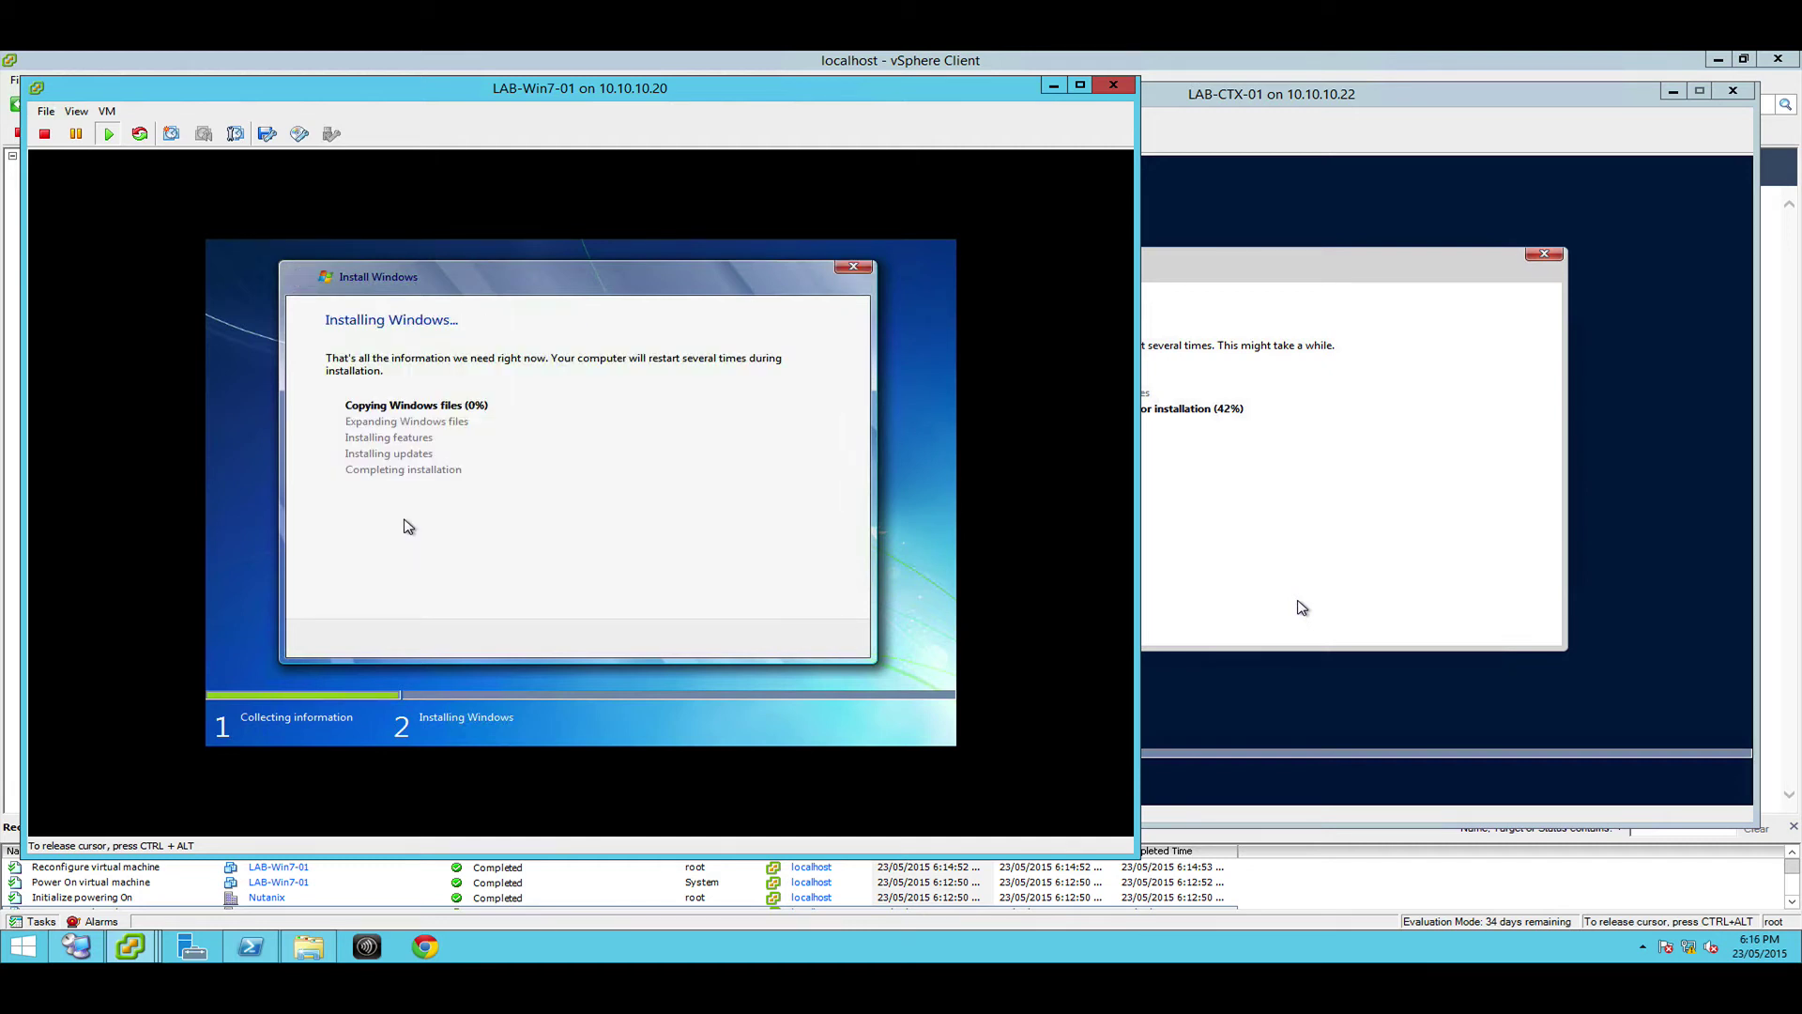
key("ctrl+alt")
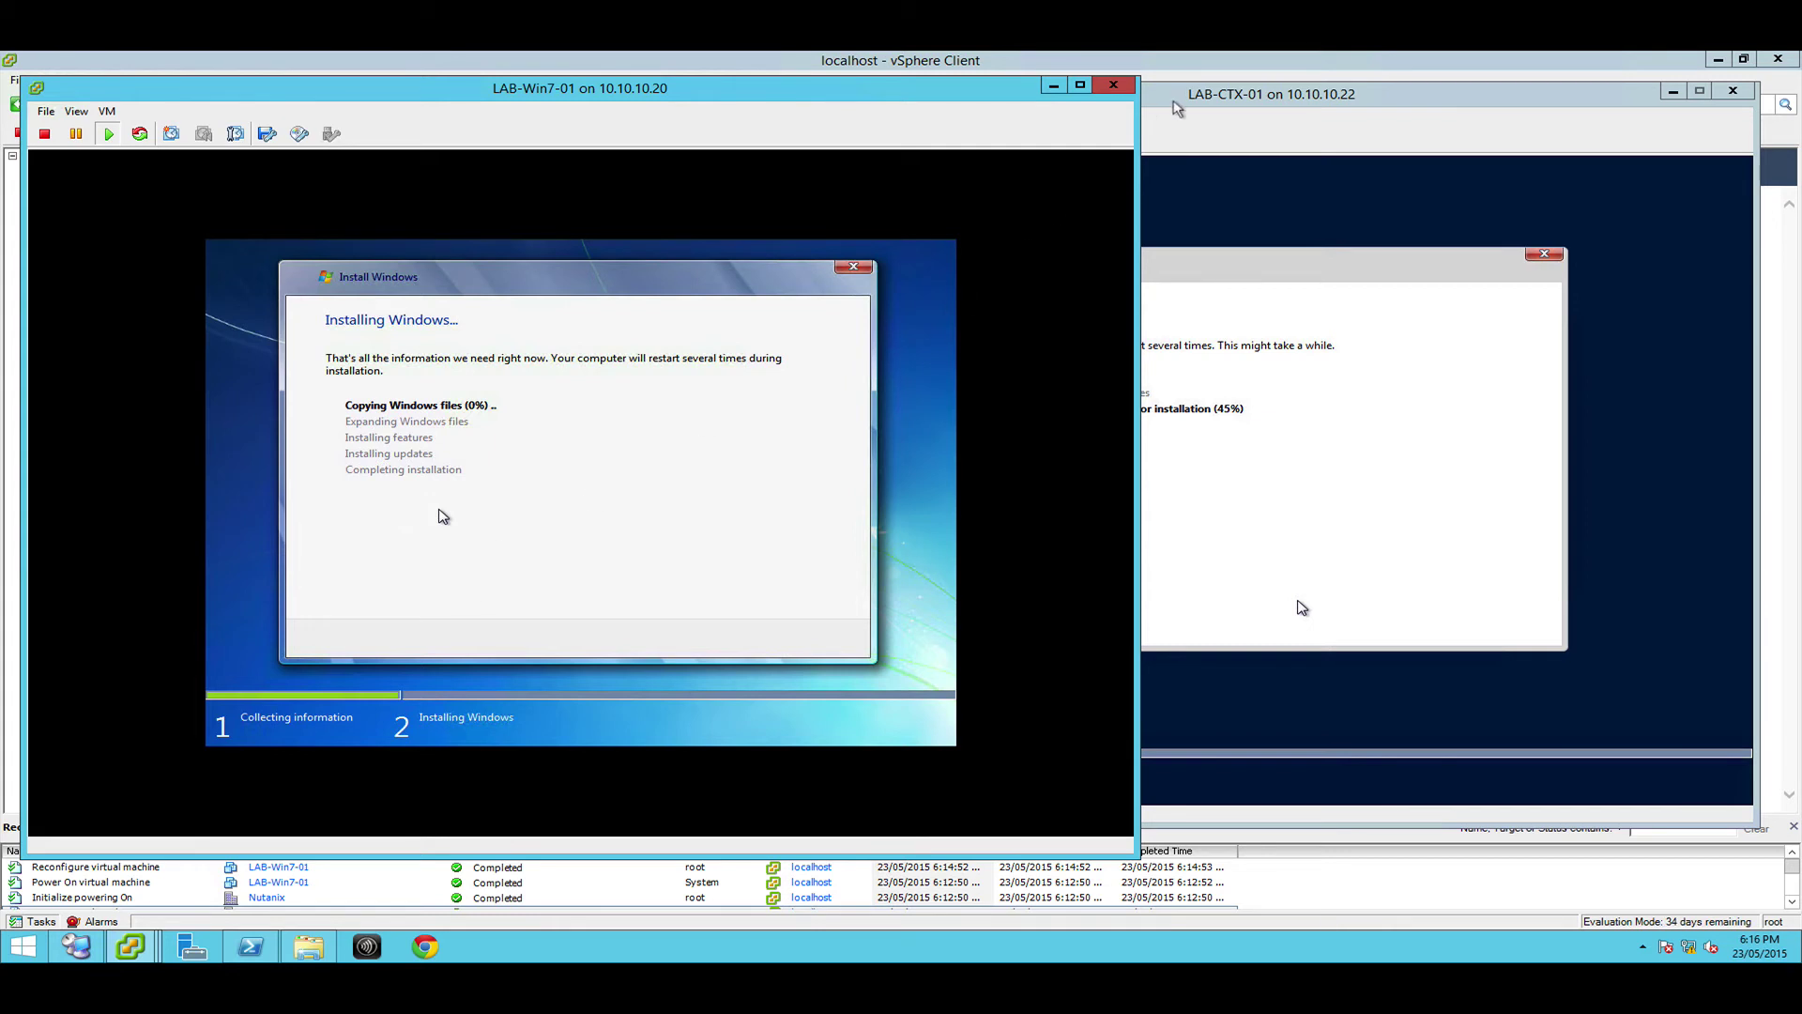
left_click(1175, 102)
left_click(634, 108)
left_click(1160, 92)
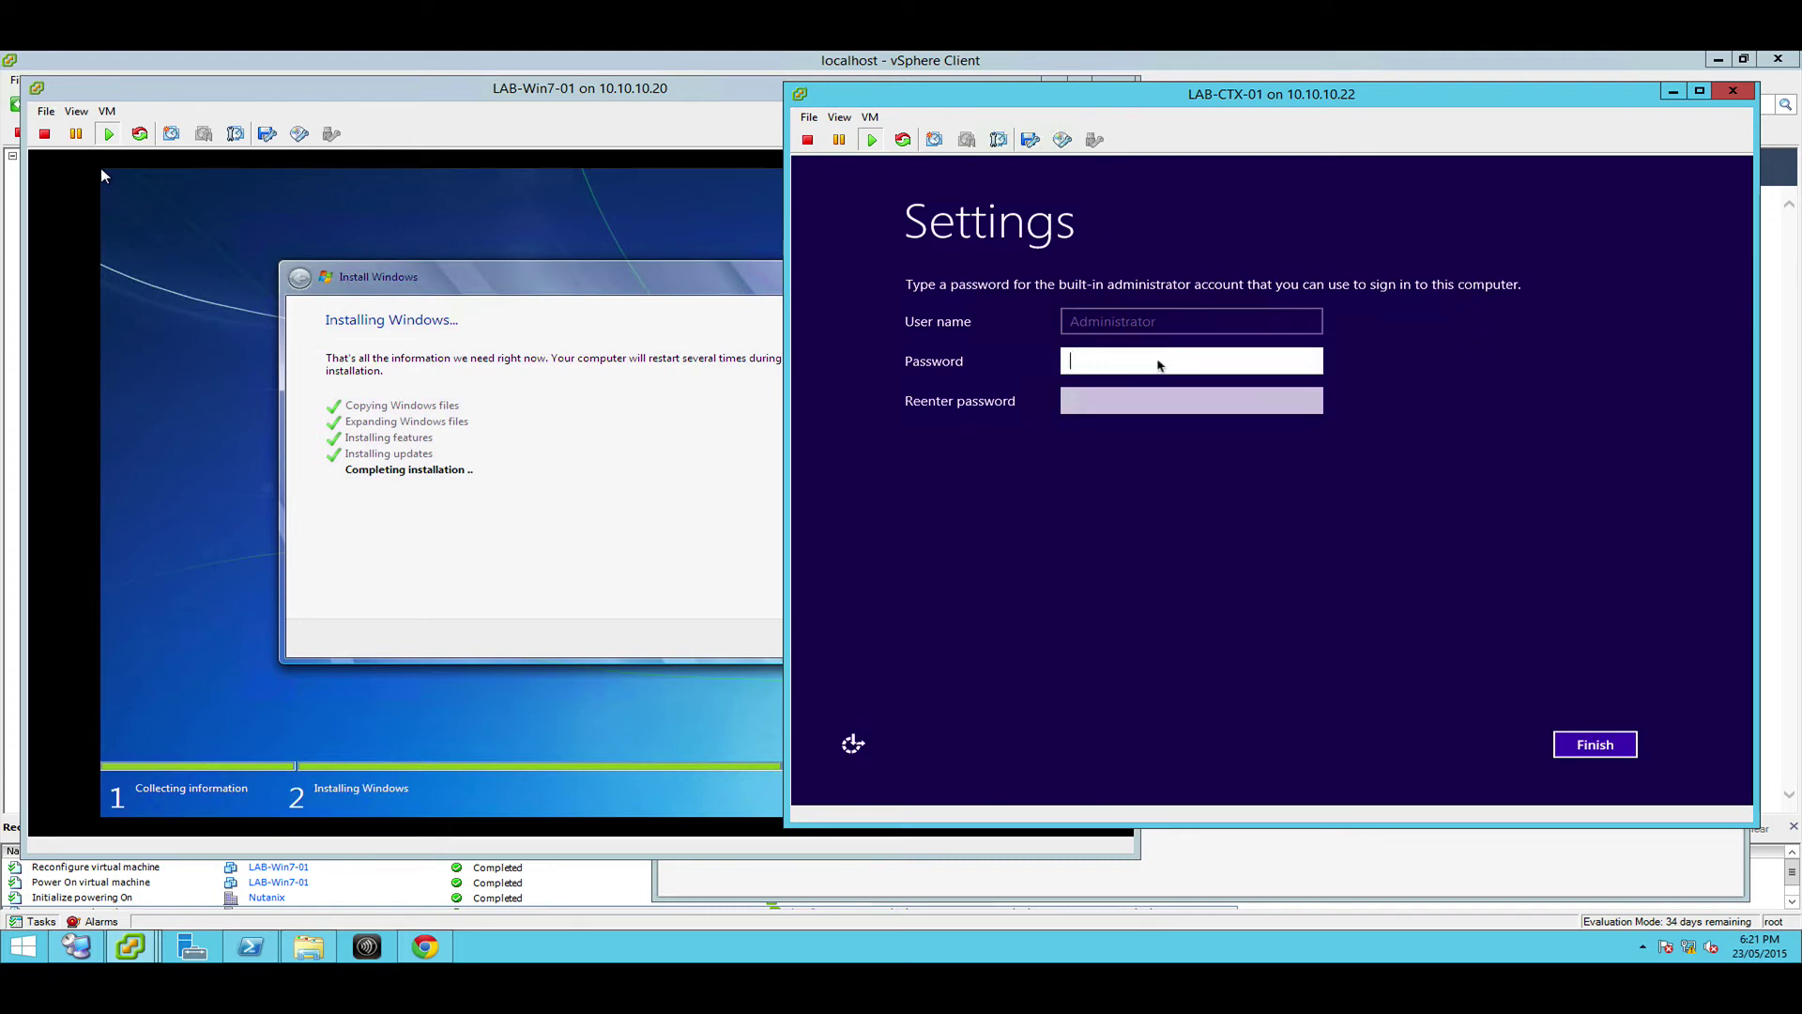
Enter and confirm the built-in Administrator password on LAB-CTX-01 and finish setup
left_click(1157, 368)
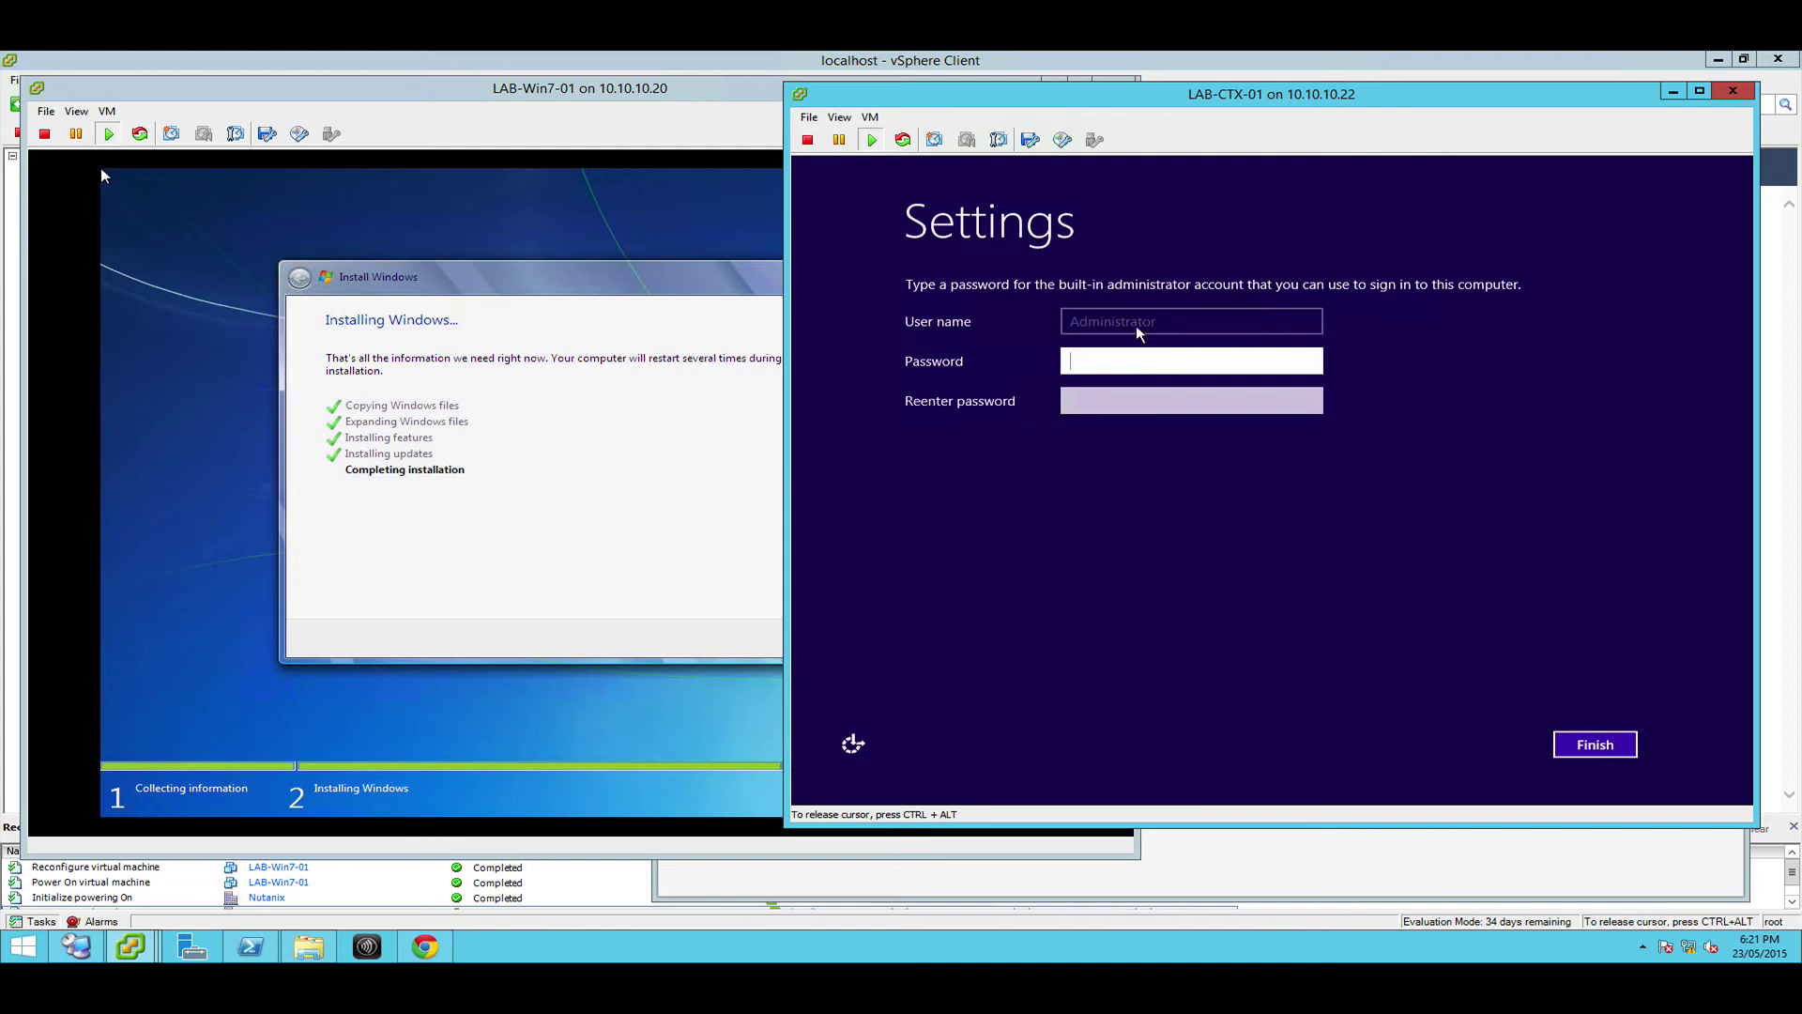
type("•••••••")
key("Tab")
type("•")
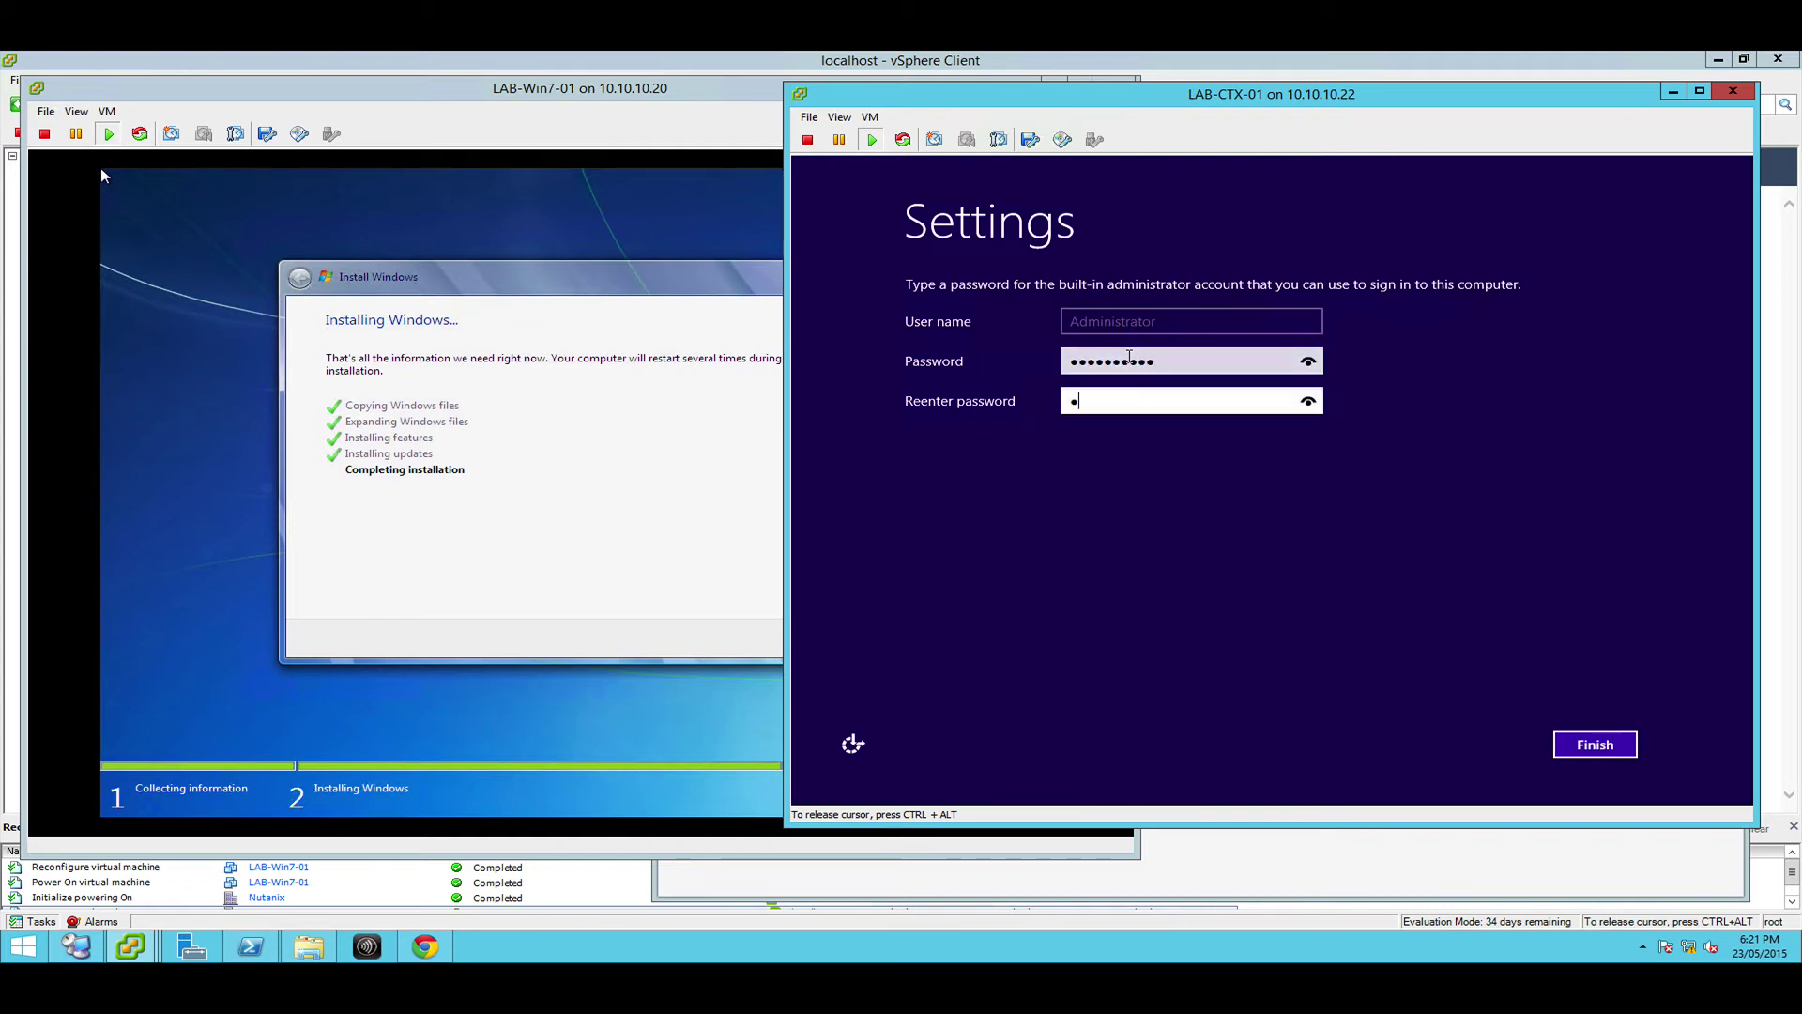
type("••••••")
key("Return")
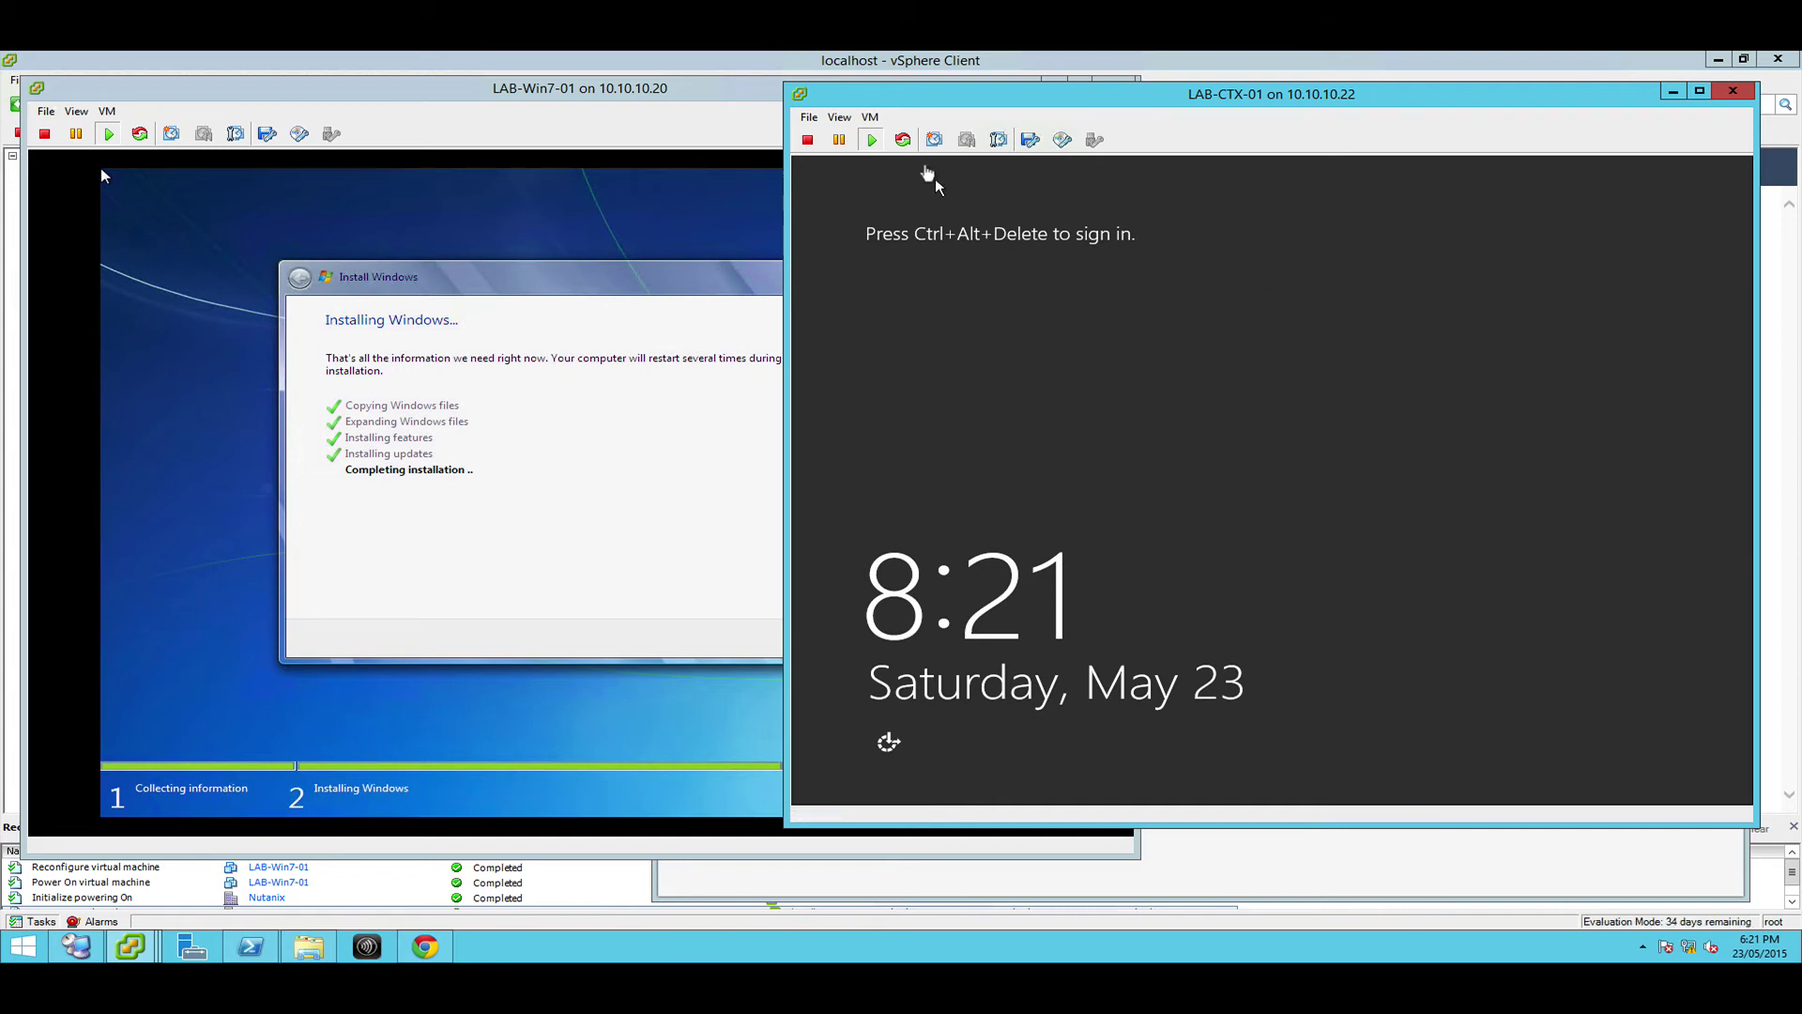
Mount the VMware Tools installer on LAB-CTX-01 and dismiss the disconnected-ISO notice
left_click(870, 117)
mouse_move(877, 155)
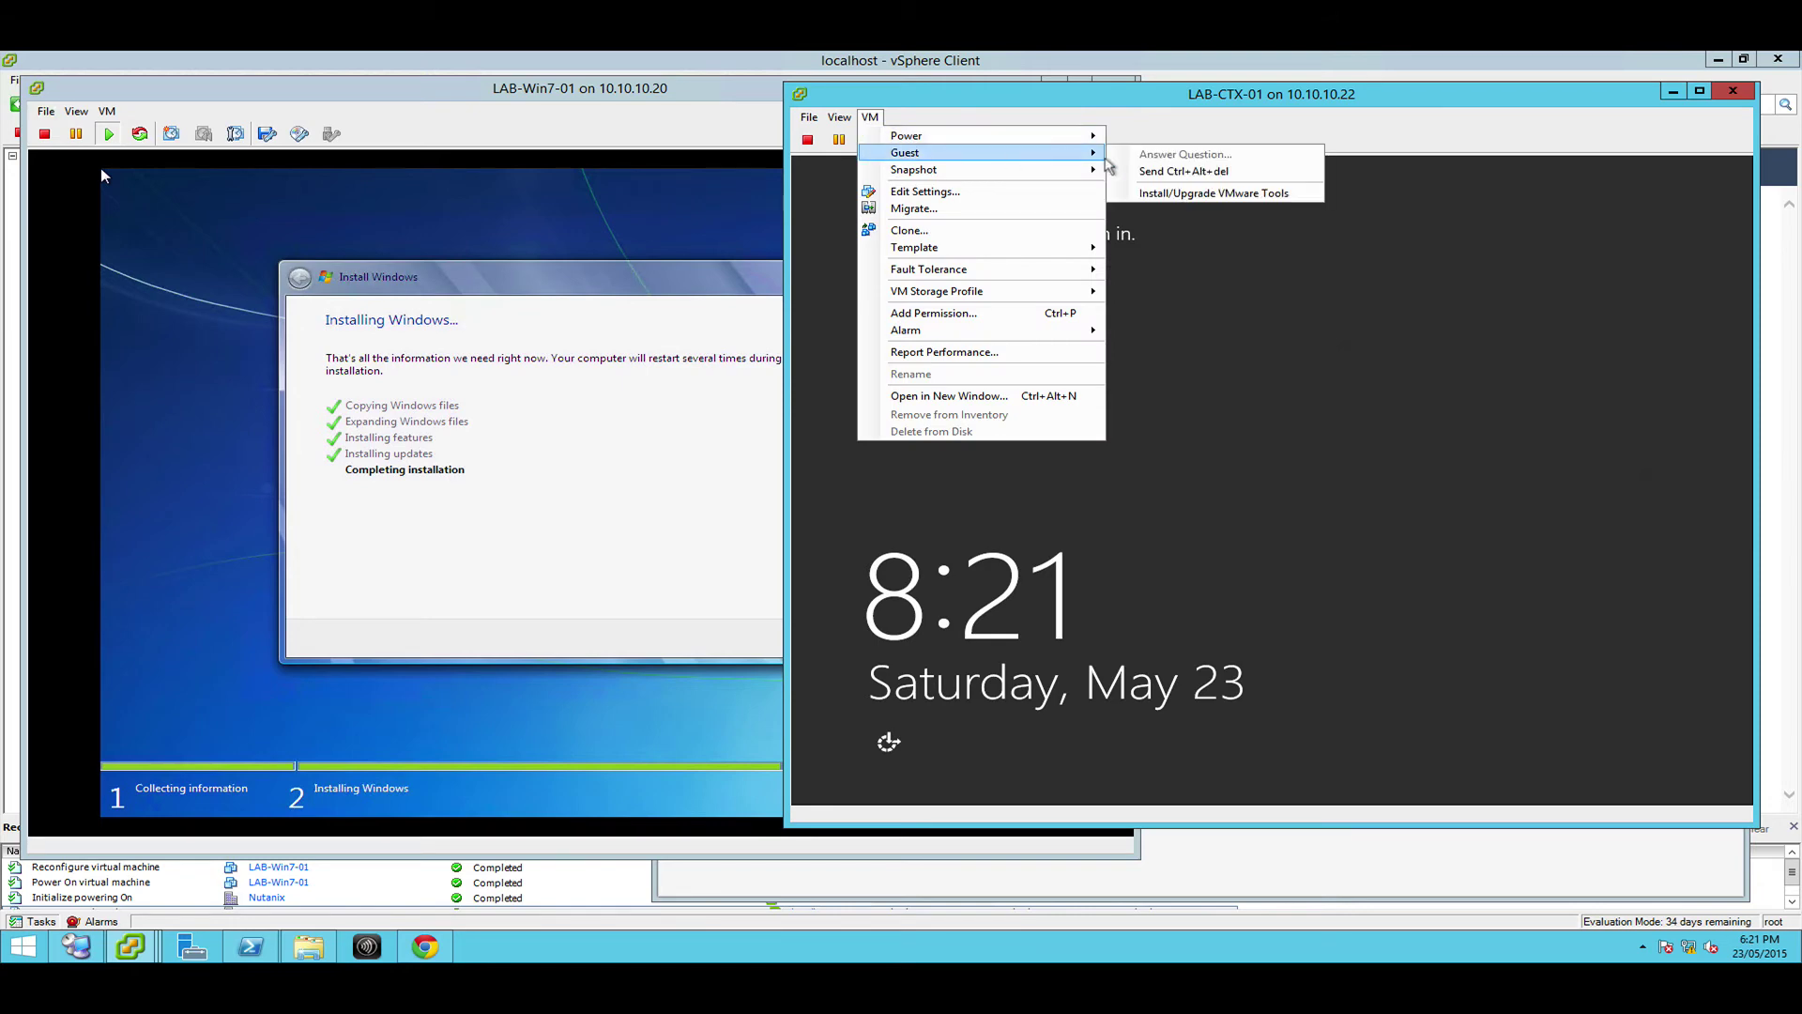
left_click(1235, 194)
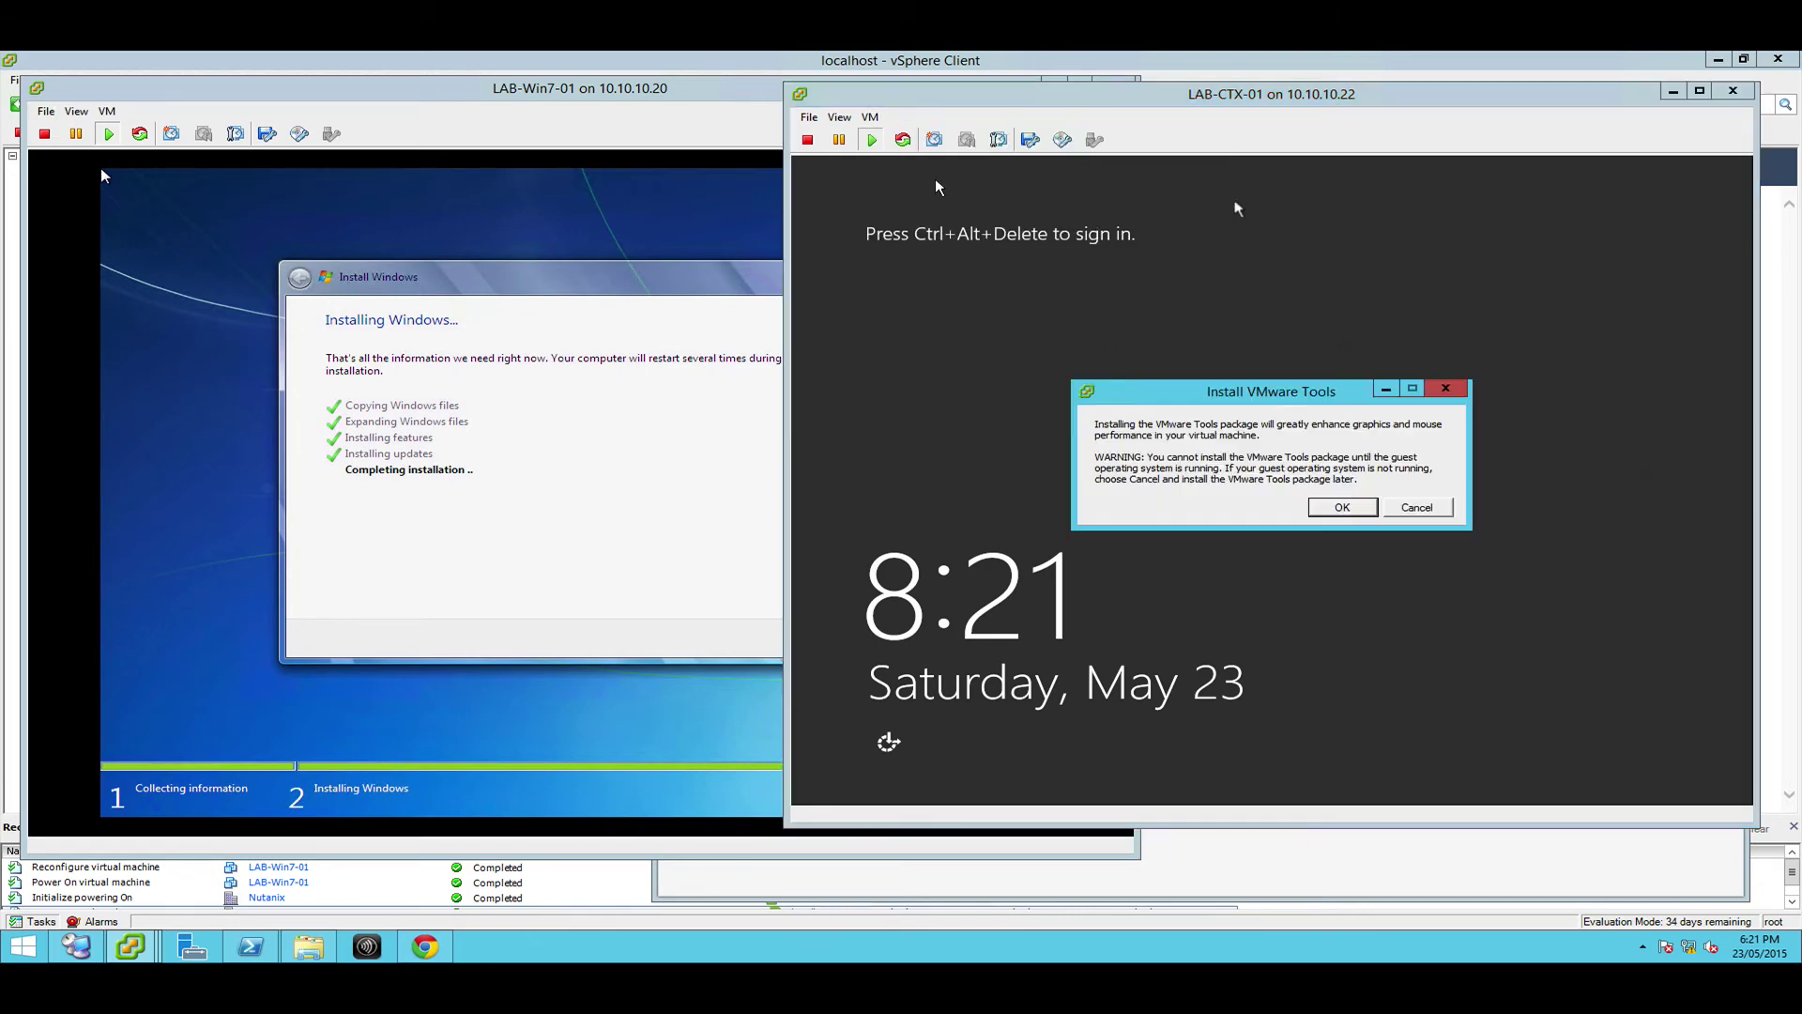
left_click(1342, 506)
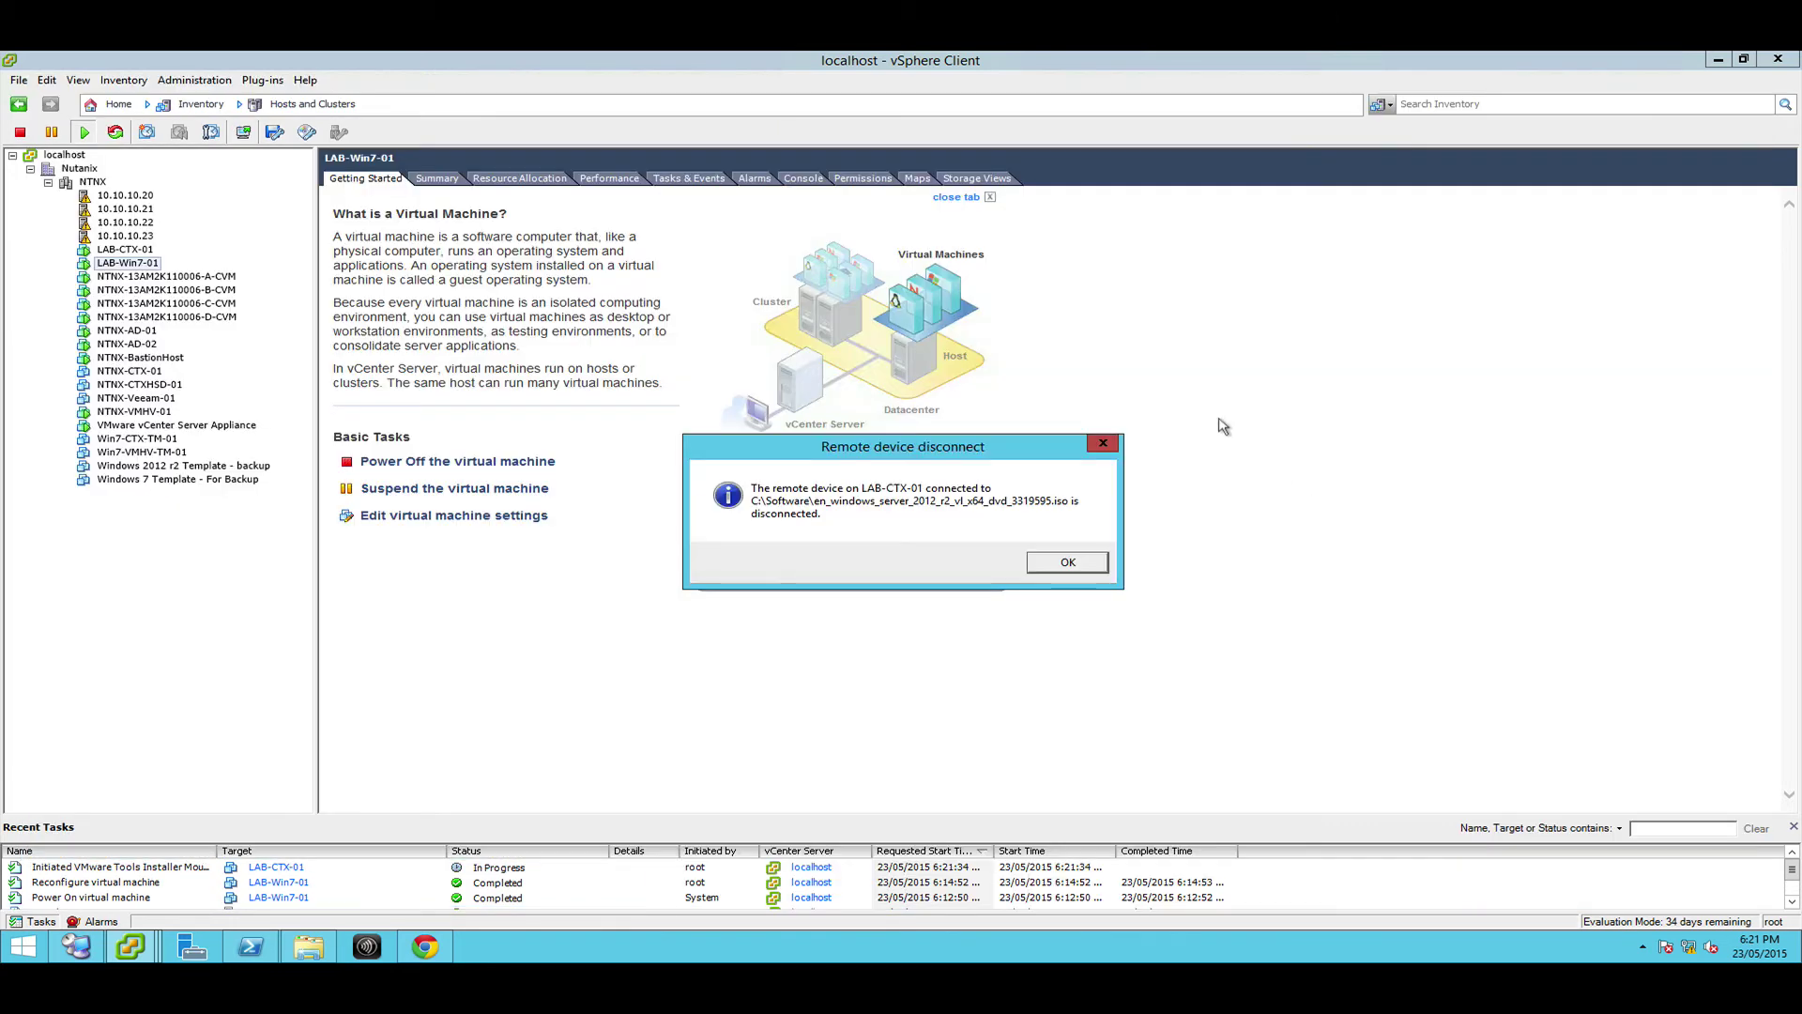
left_click(1058, 563)
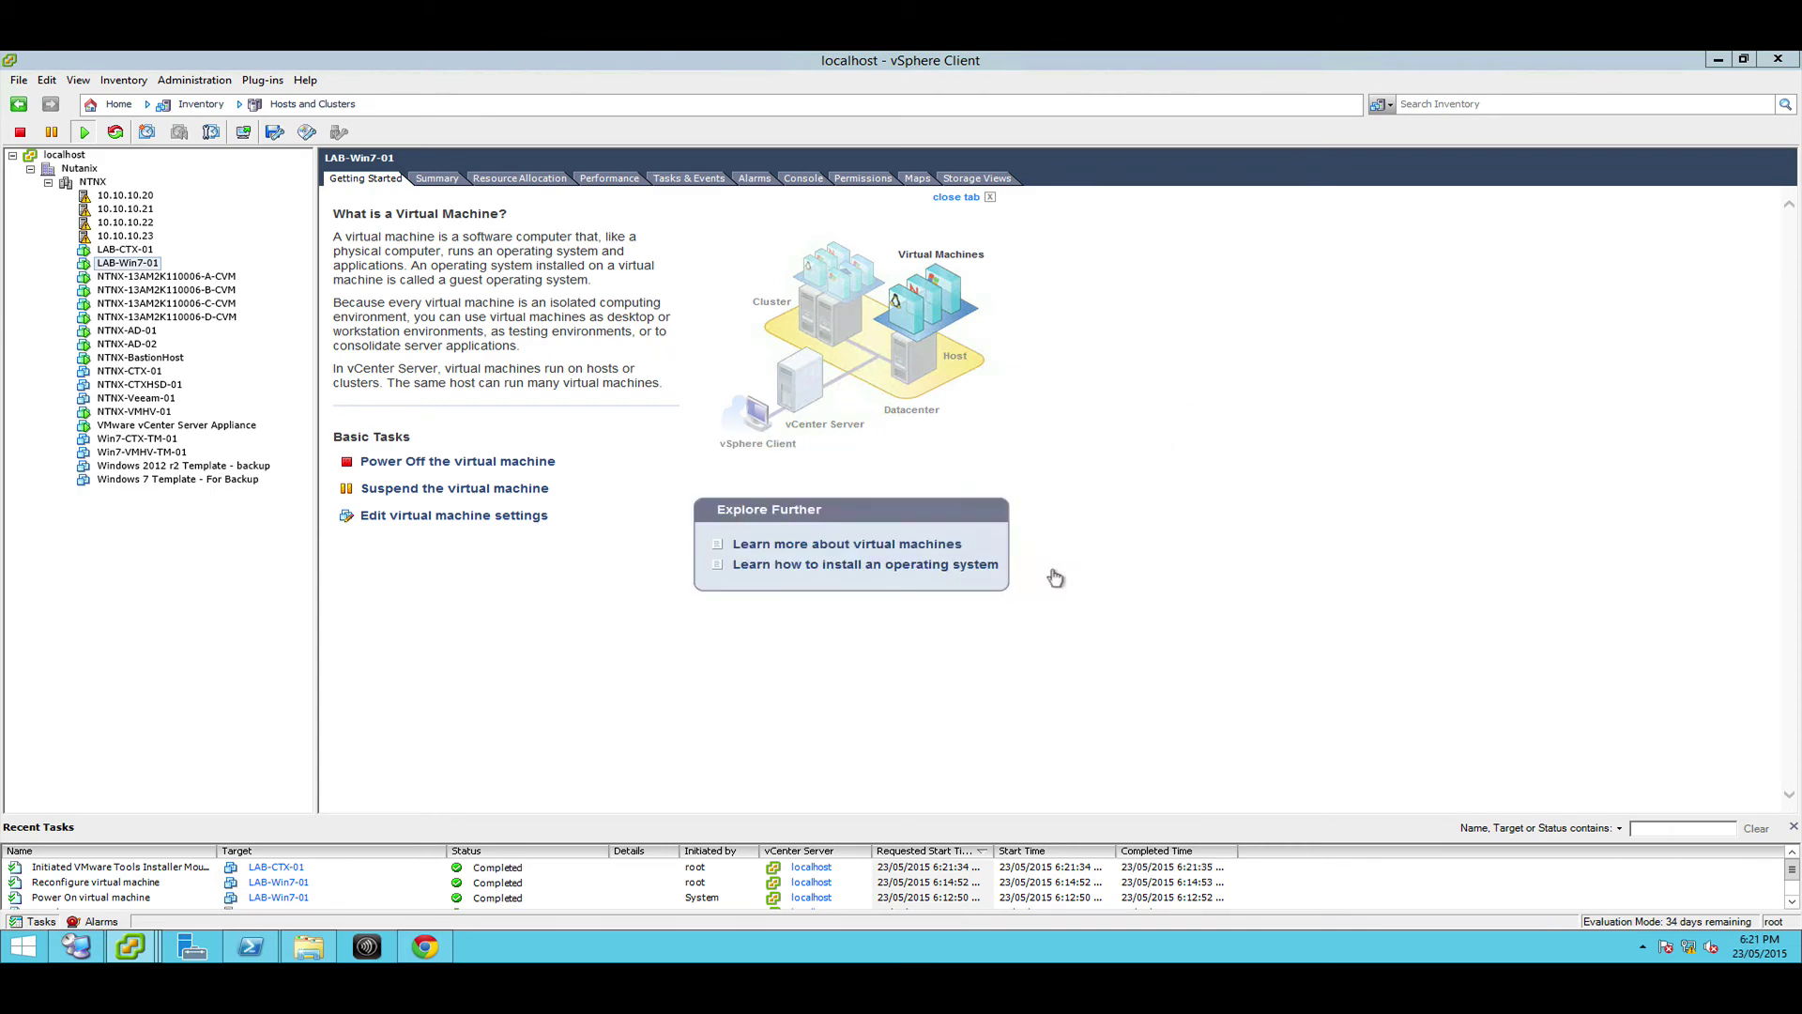
Send Ctrl+Alt+Del to LAB-CTX-01 and sign in as Administrator with the account password
left_click(131, 947)
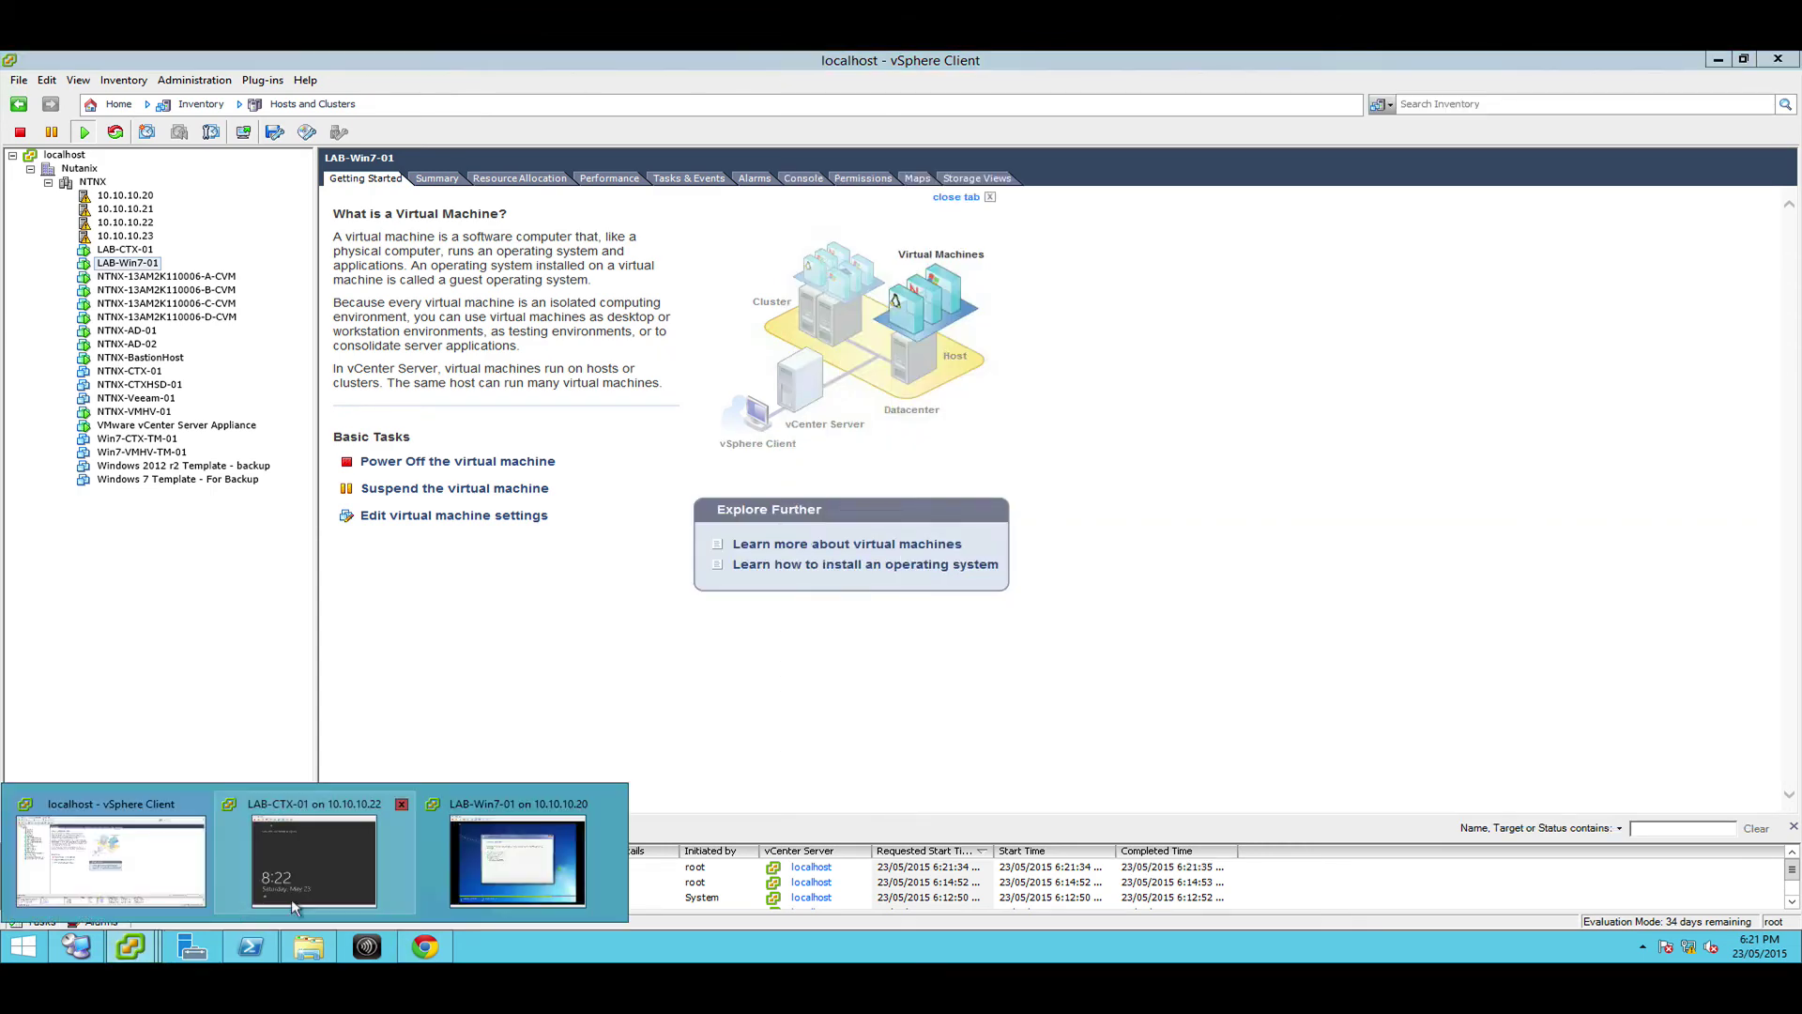
left_click(354, 878)
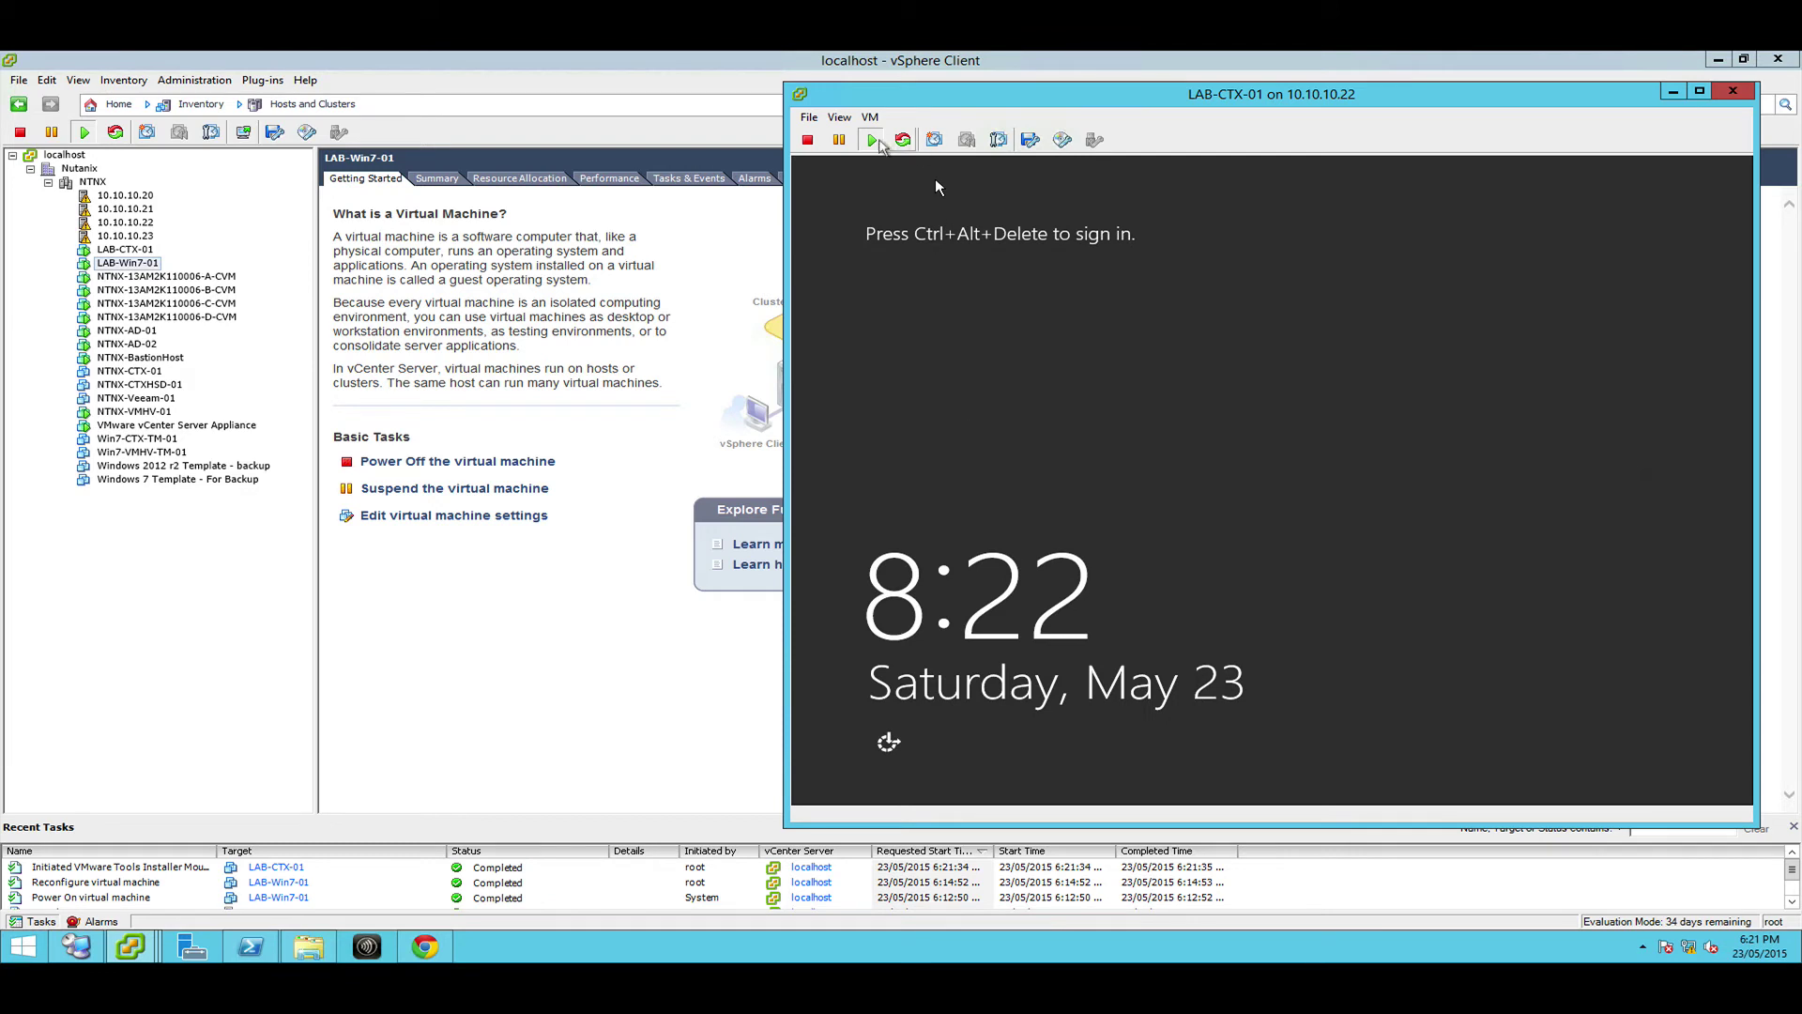
left_click(870, 117)
mouse_move(915, 160)
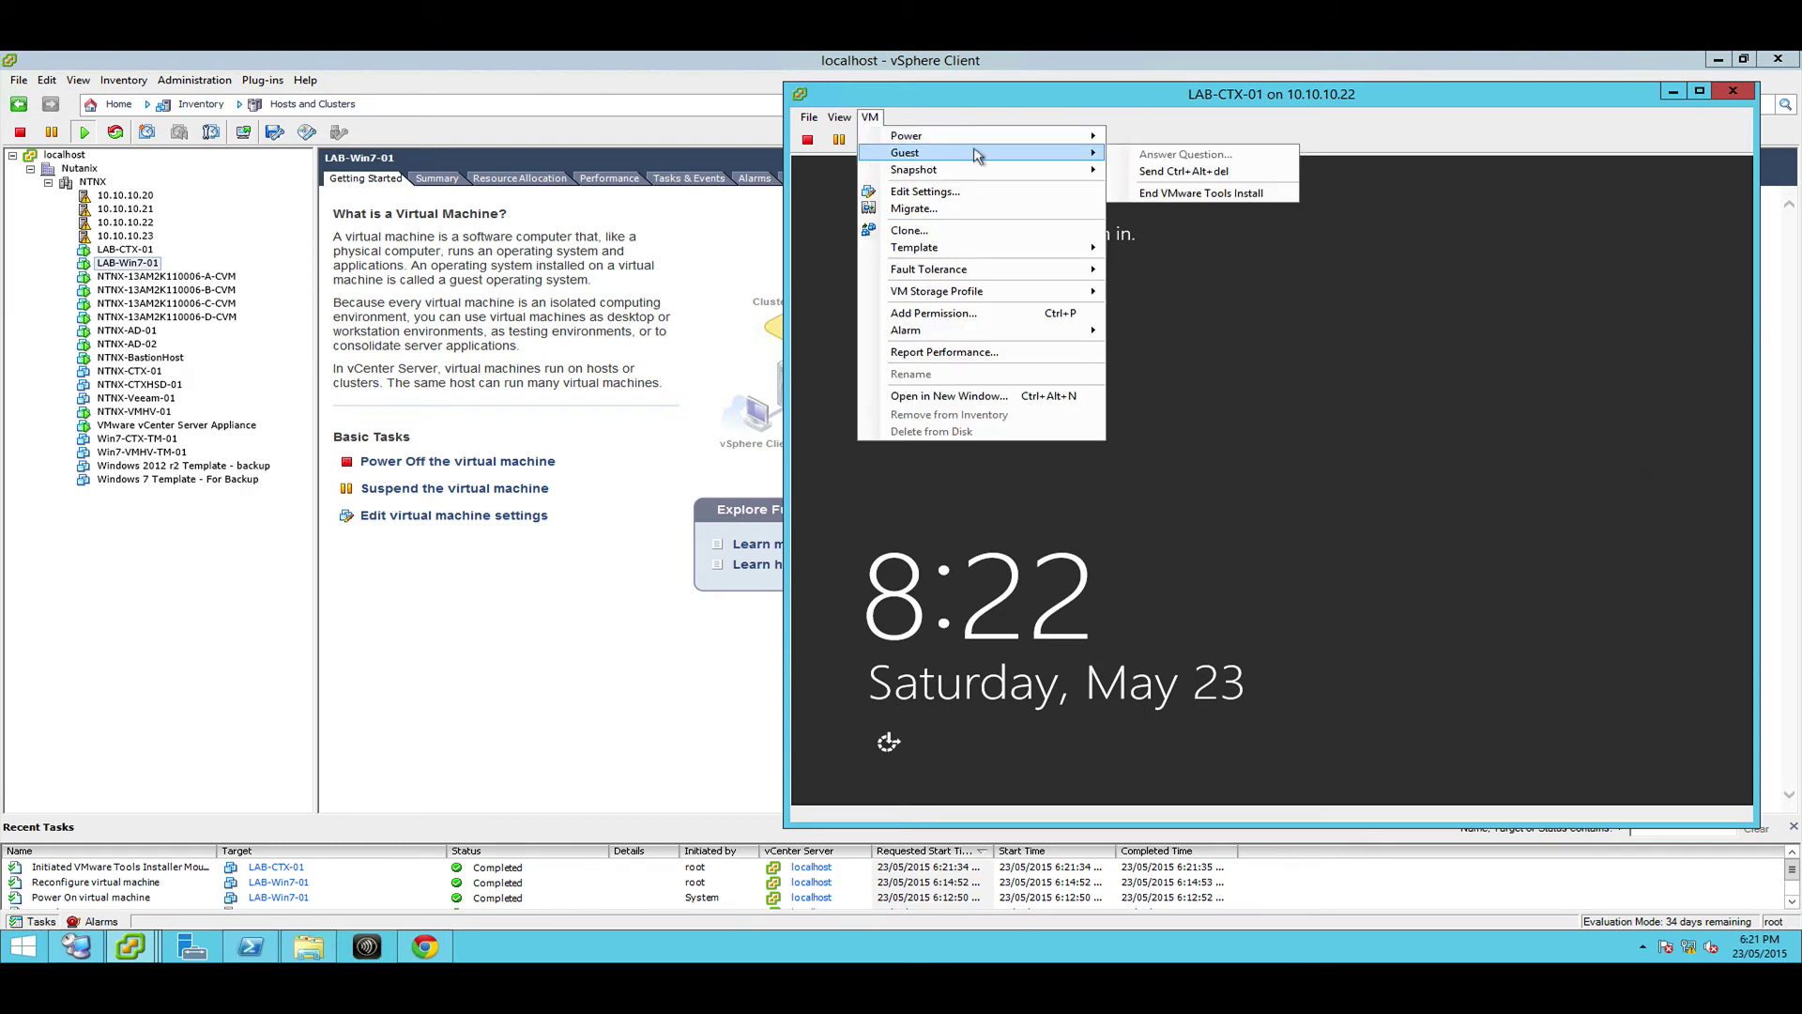
left_click(1140, 174)
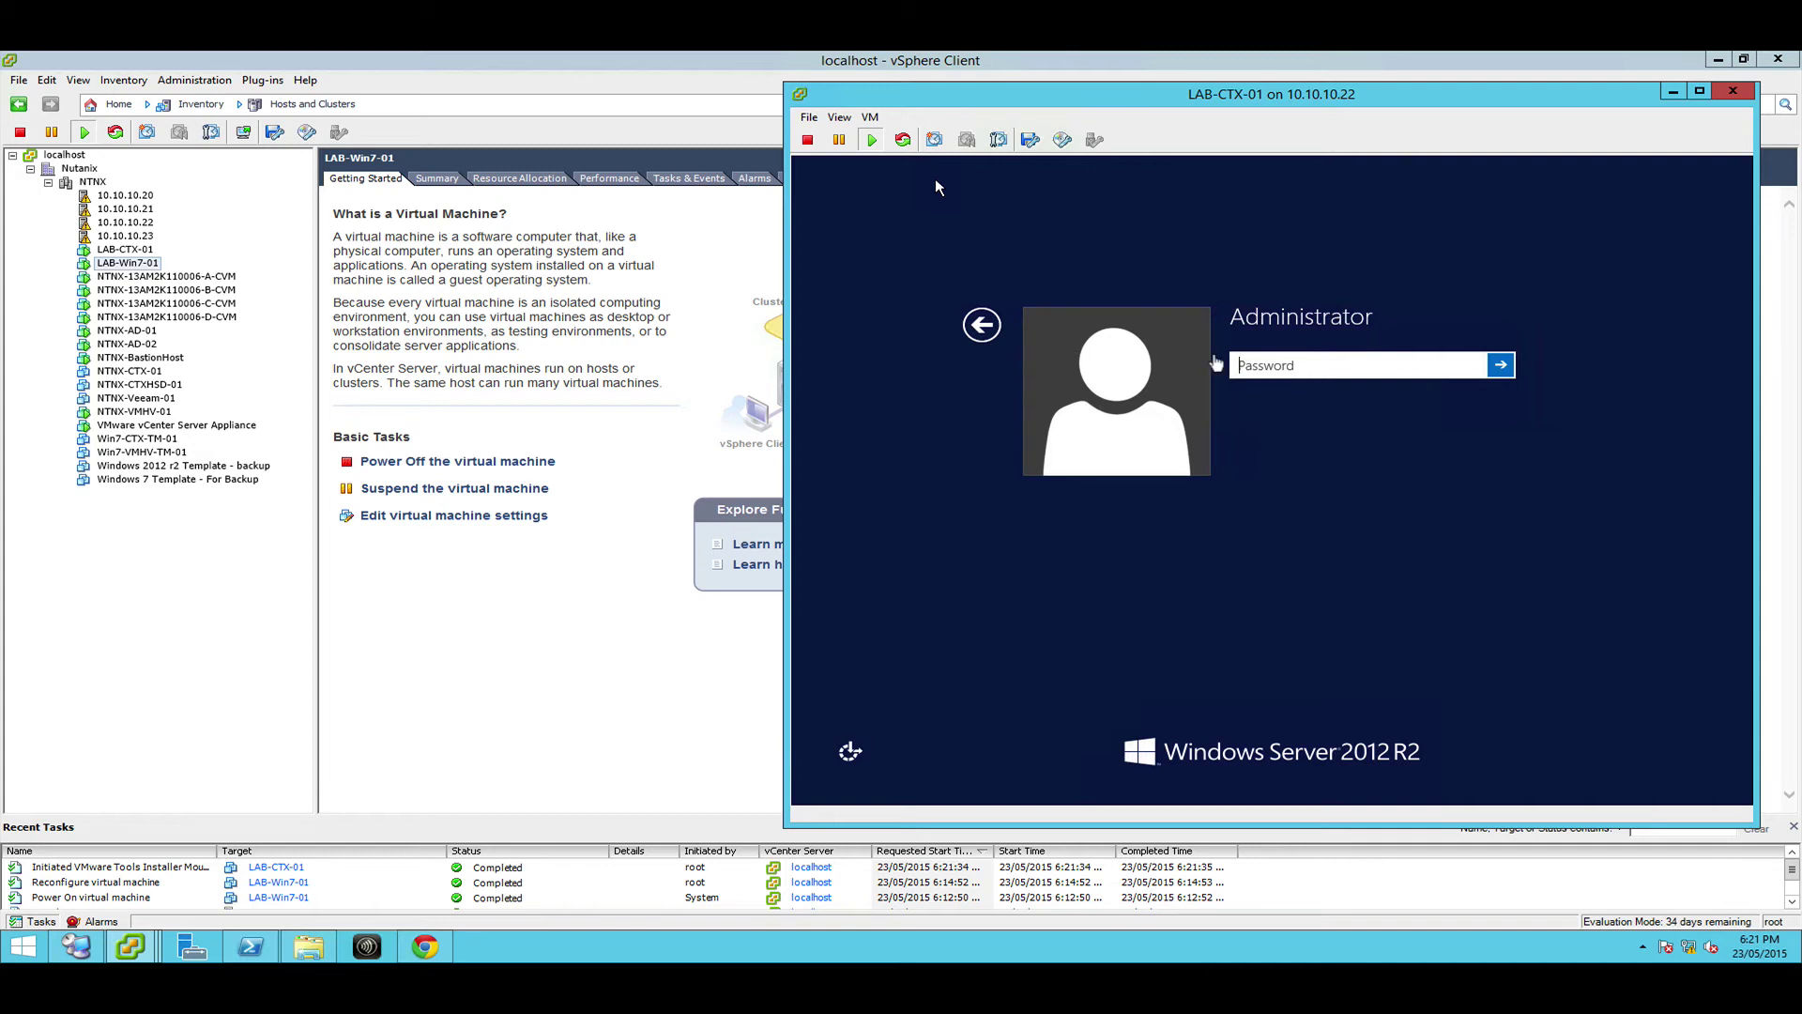
left_click(936, 182)
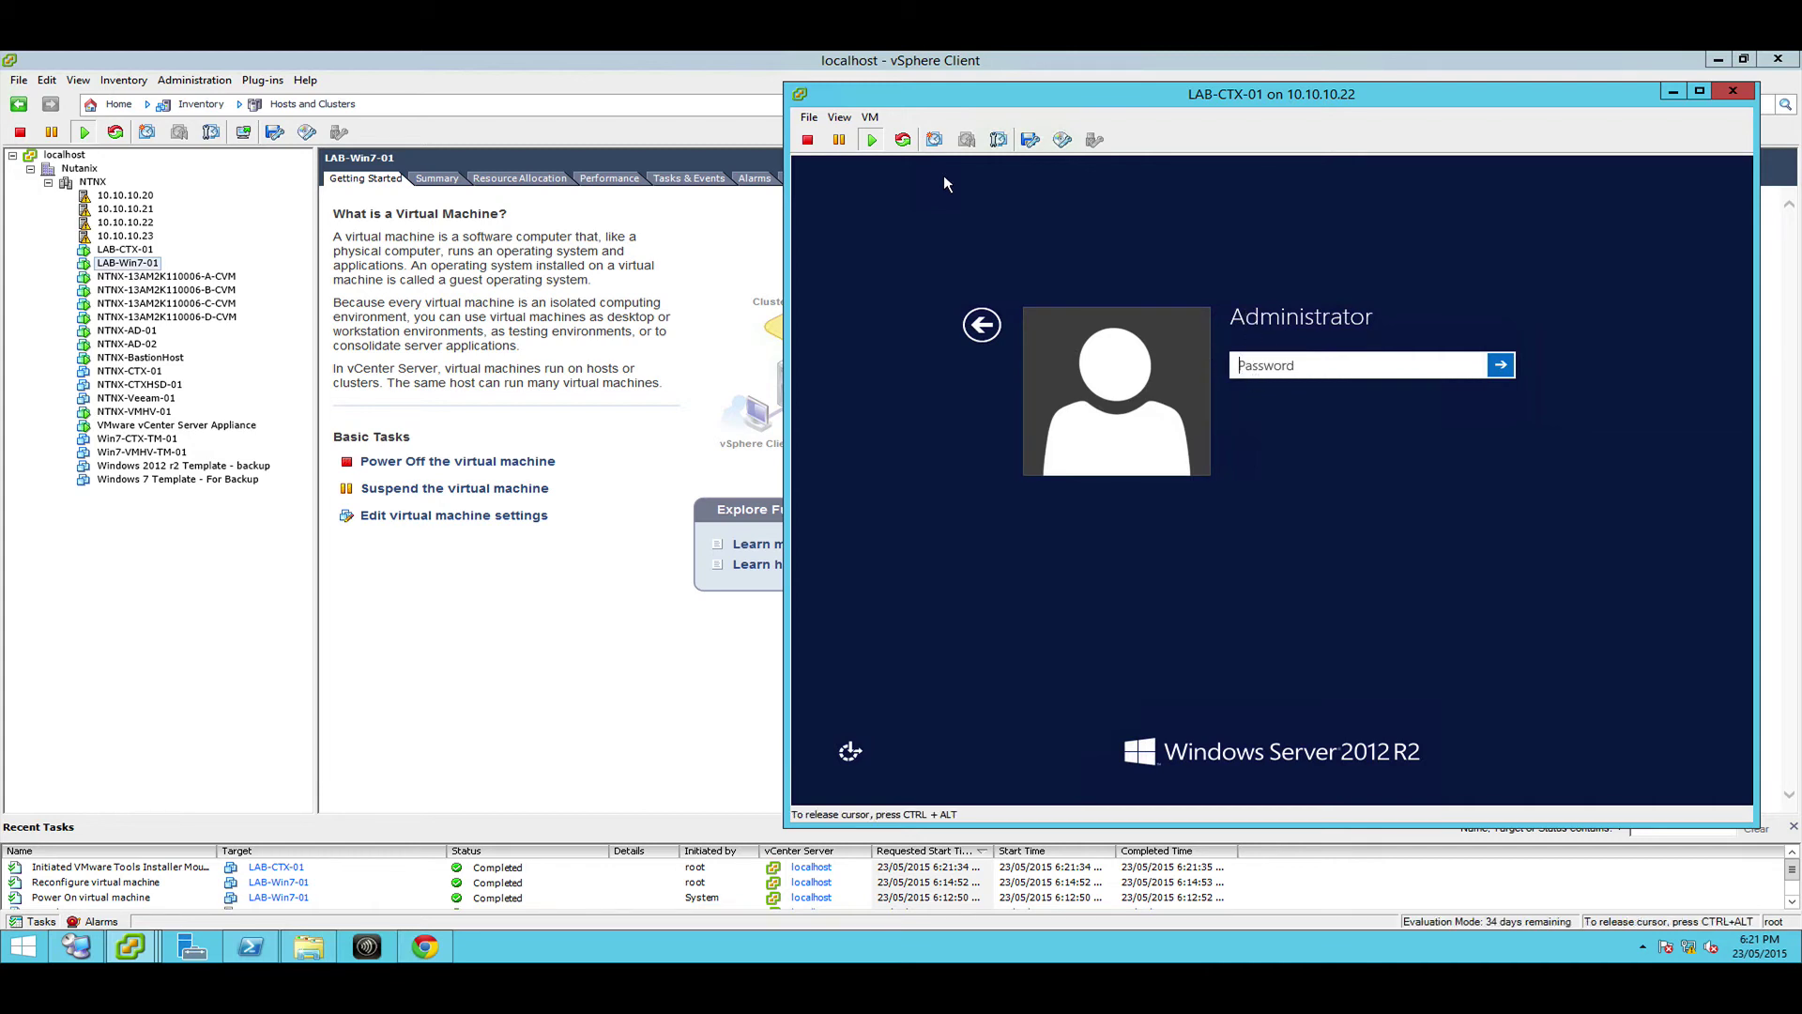
type("••••••••••")
key("Return")
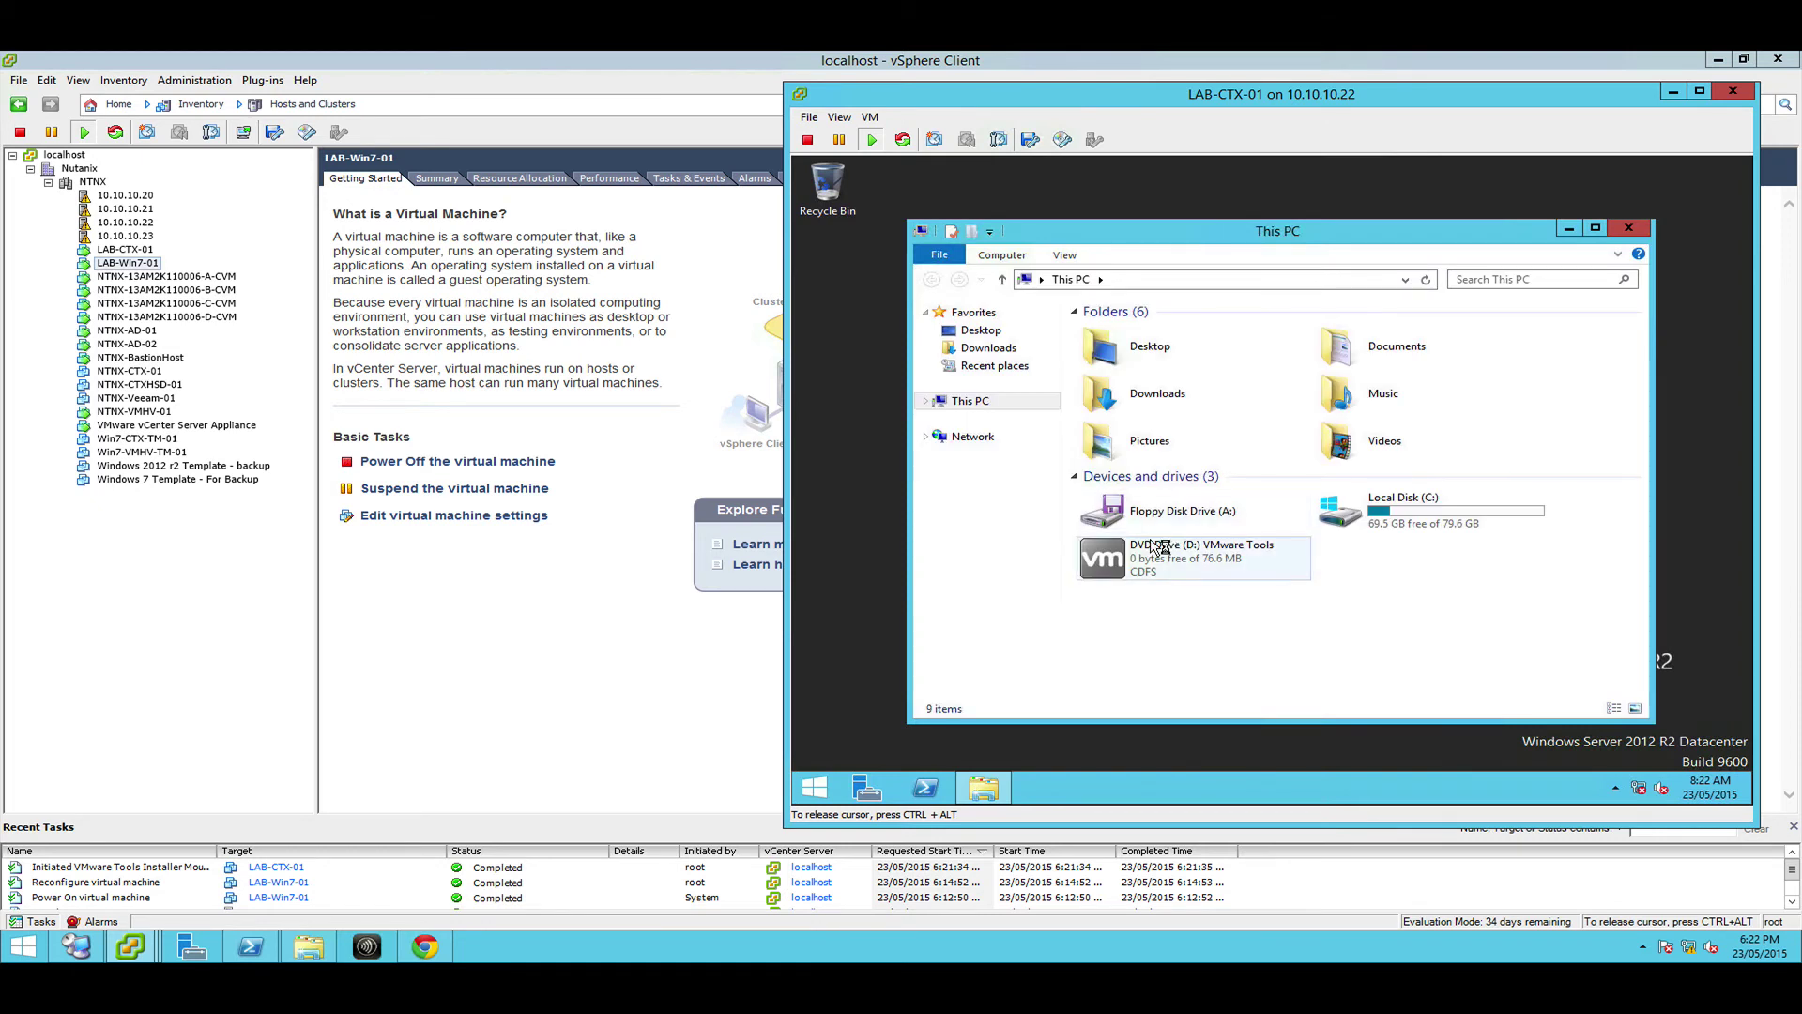
Launch setup64 from the VMware Tools disc on LAB-CTX-01
double_click(1155, 547)
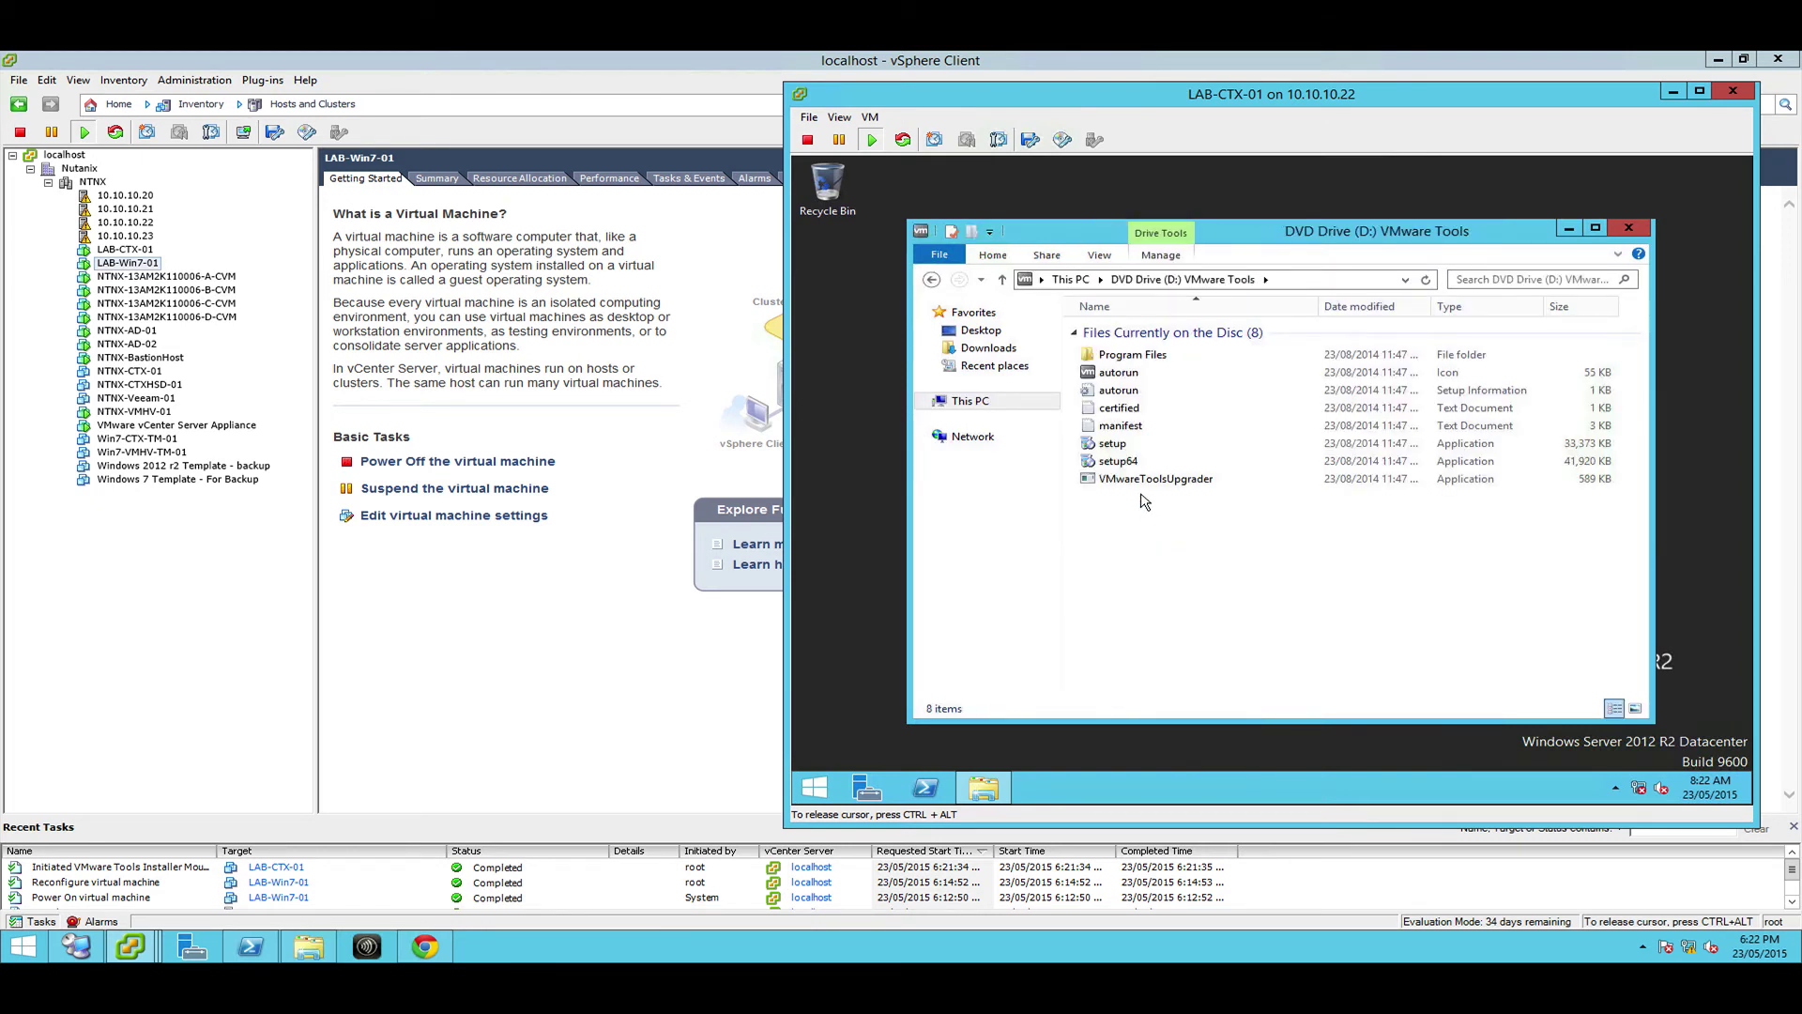
double_click(1114, 372)
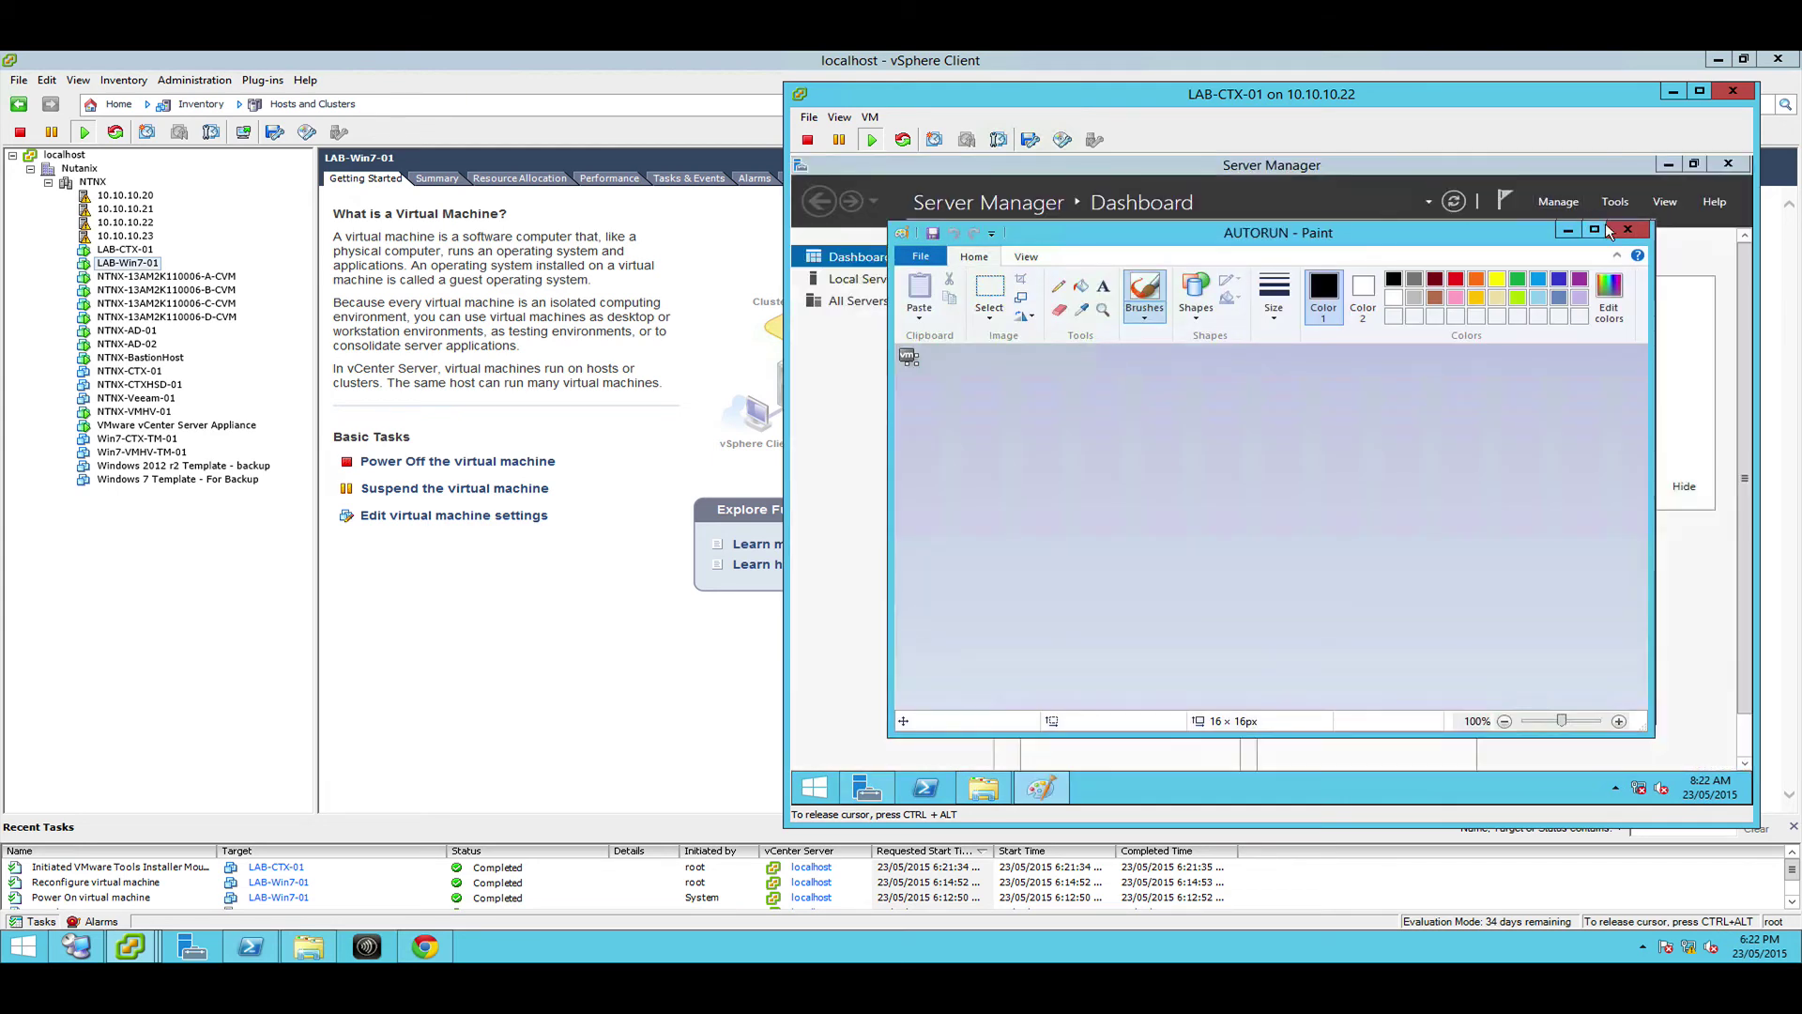
left_click(1627, 230)
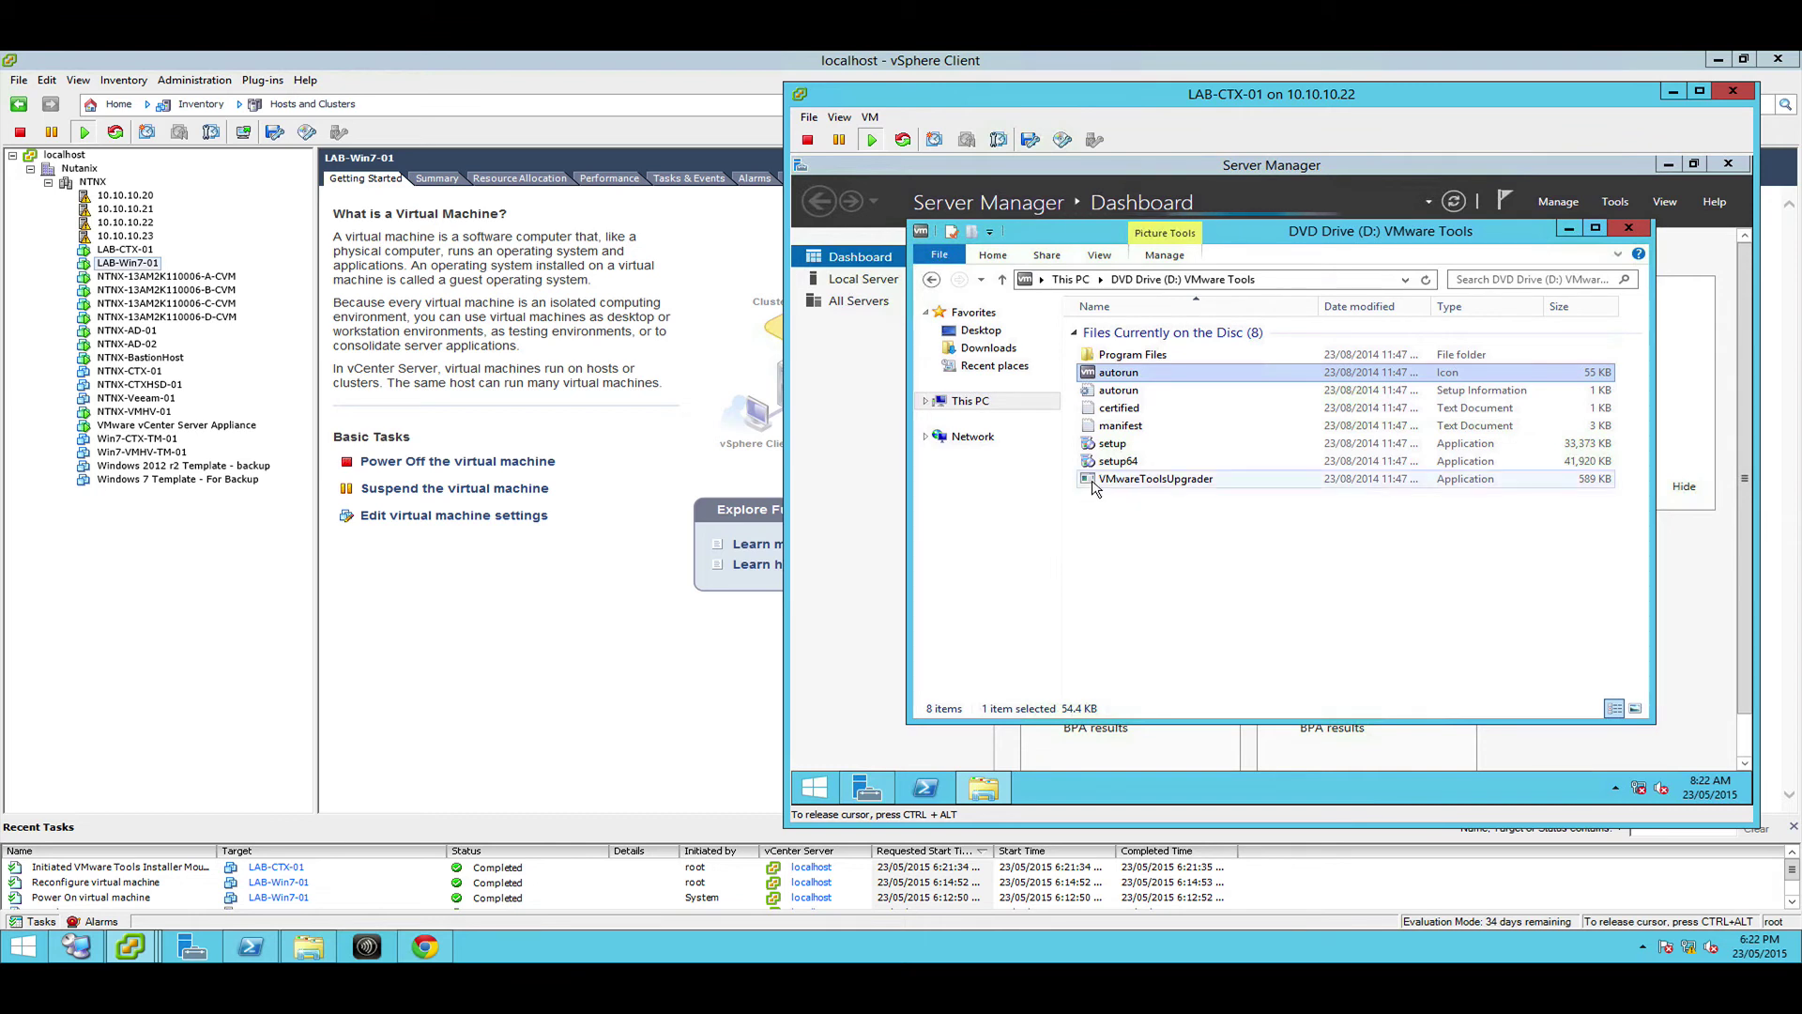
double_click(1115, 461)
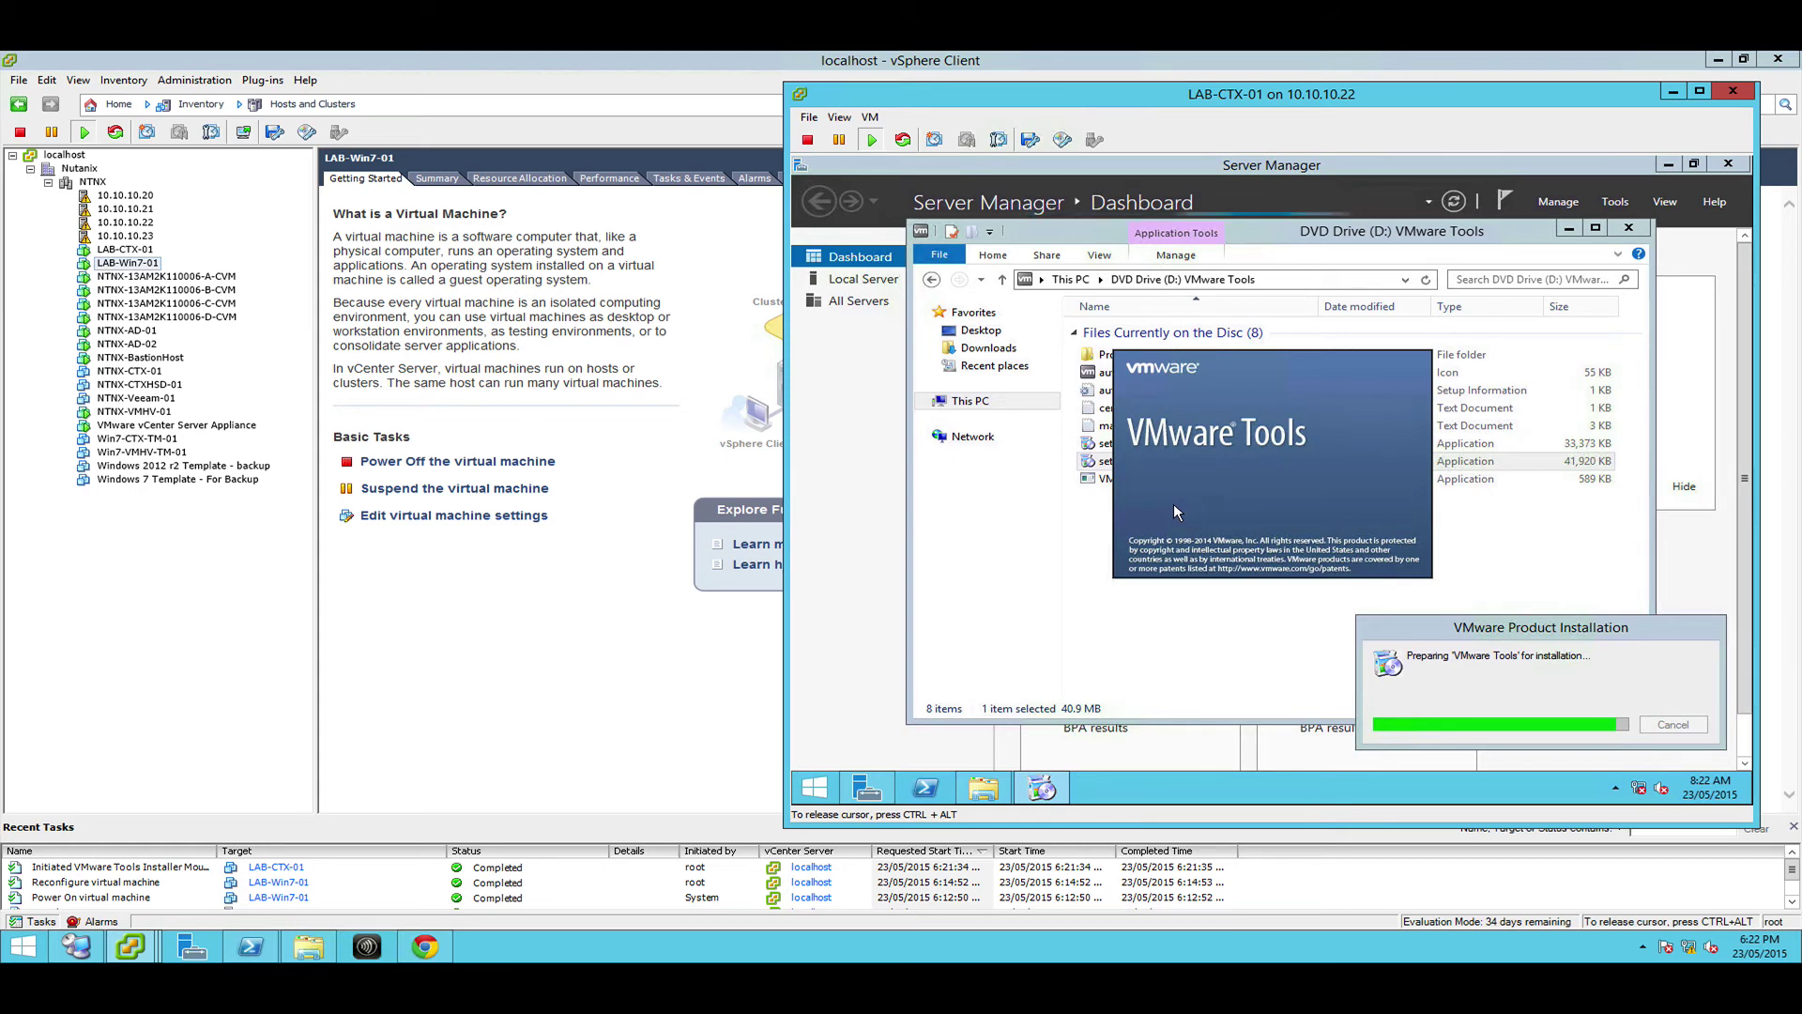
Switch to LAB-Win7-01's console and give it keyboard and mouse control
mouse_move(131, 946)
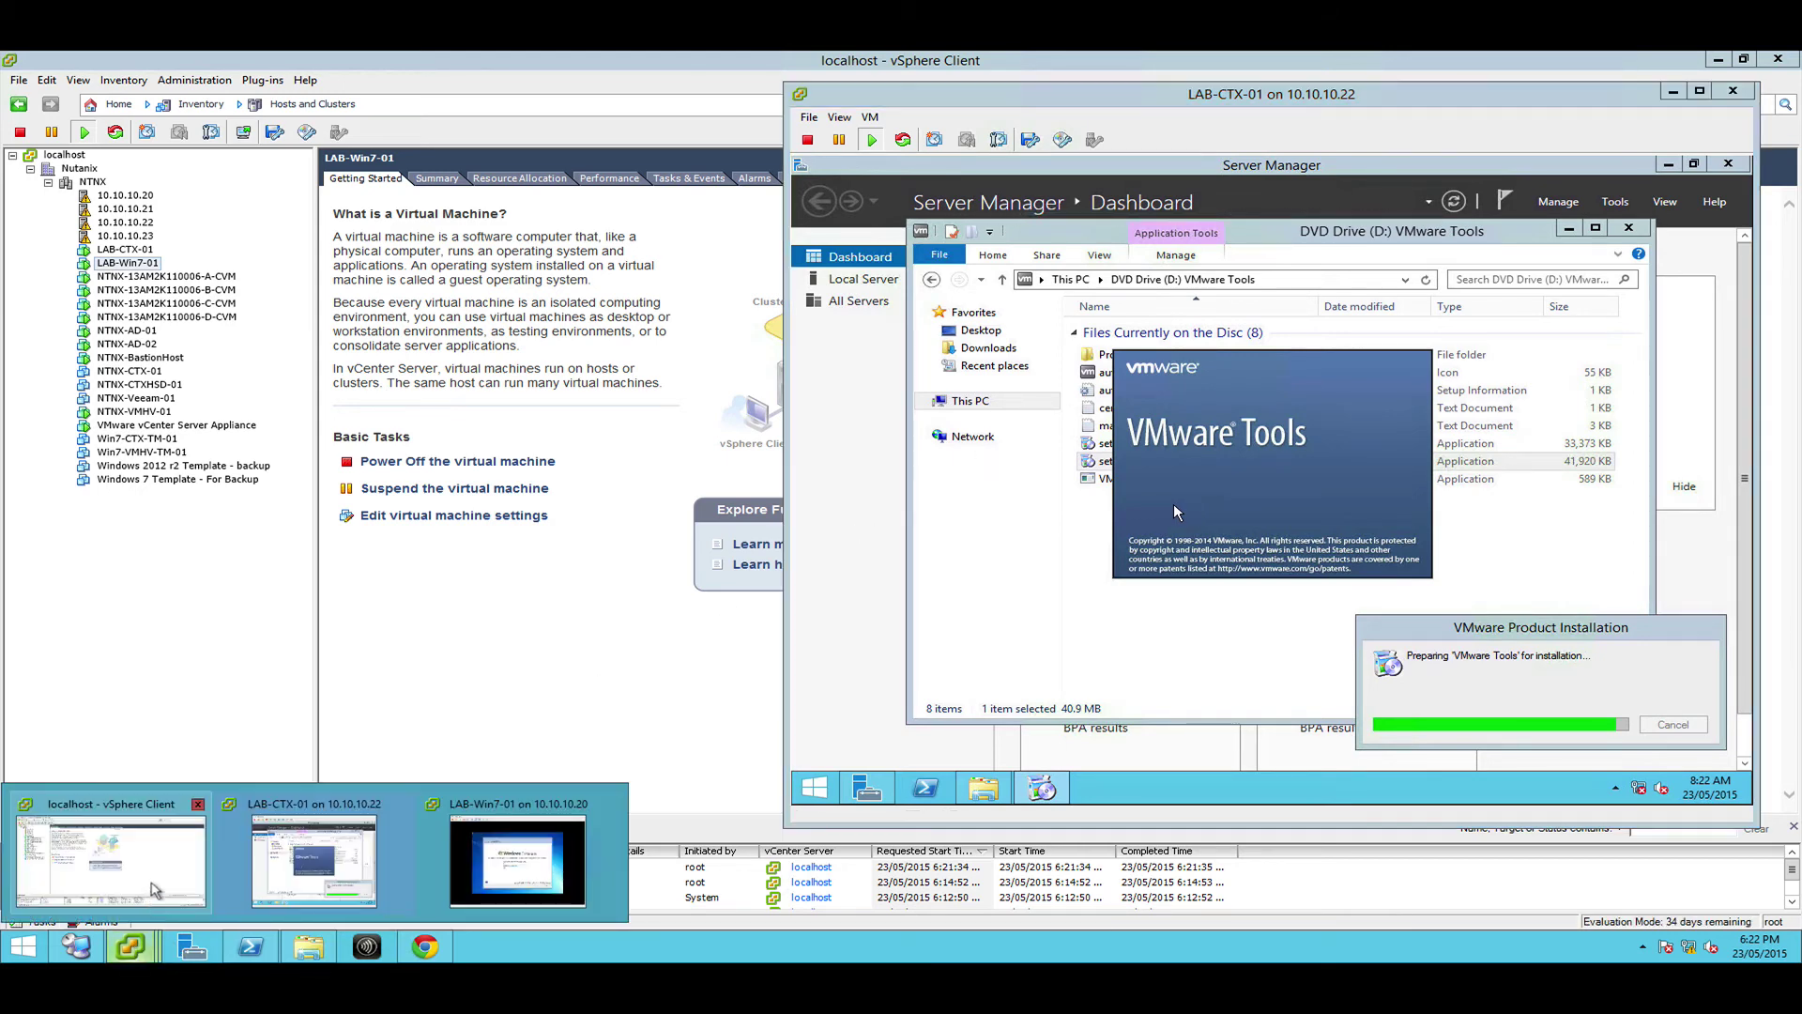
mouse_move(289, 877)
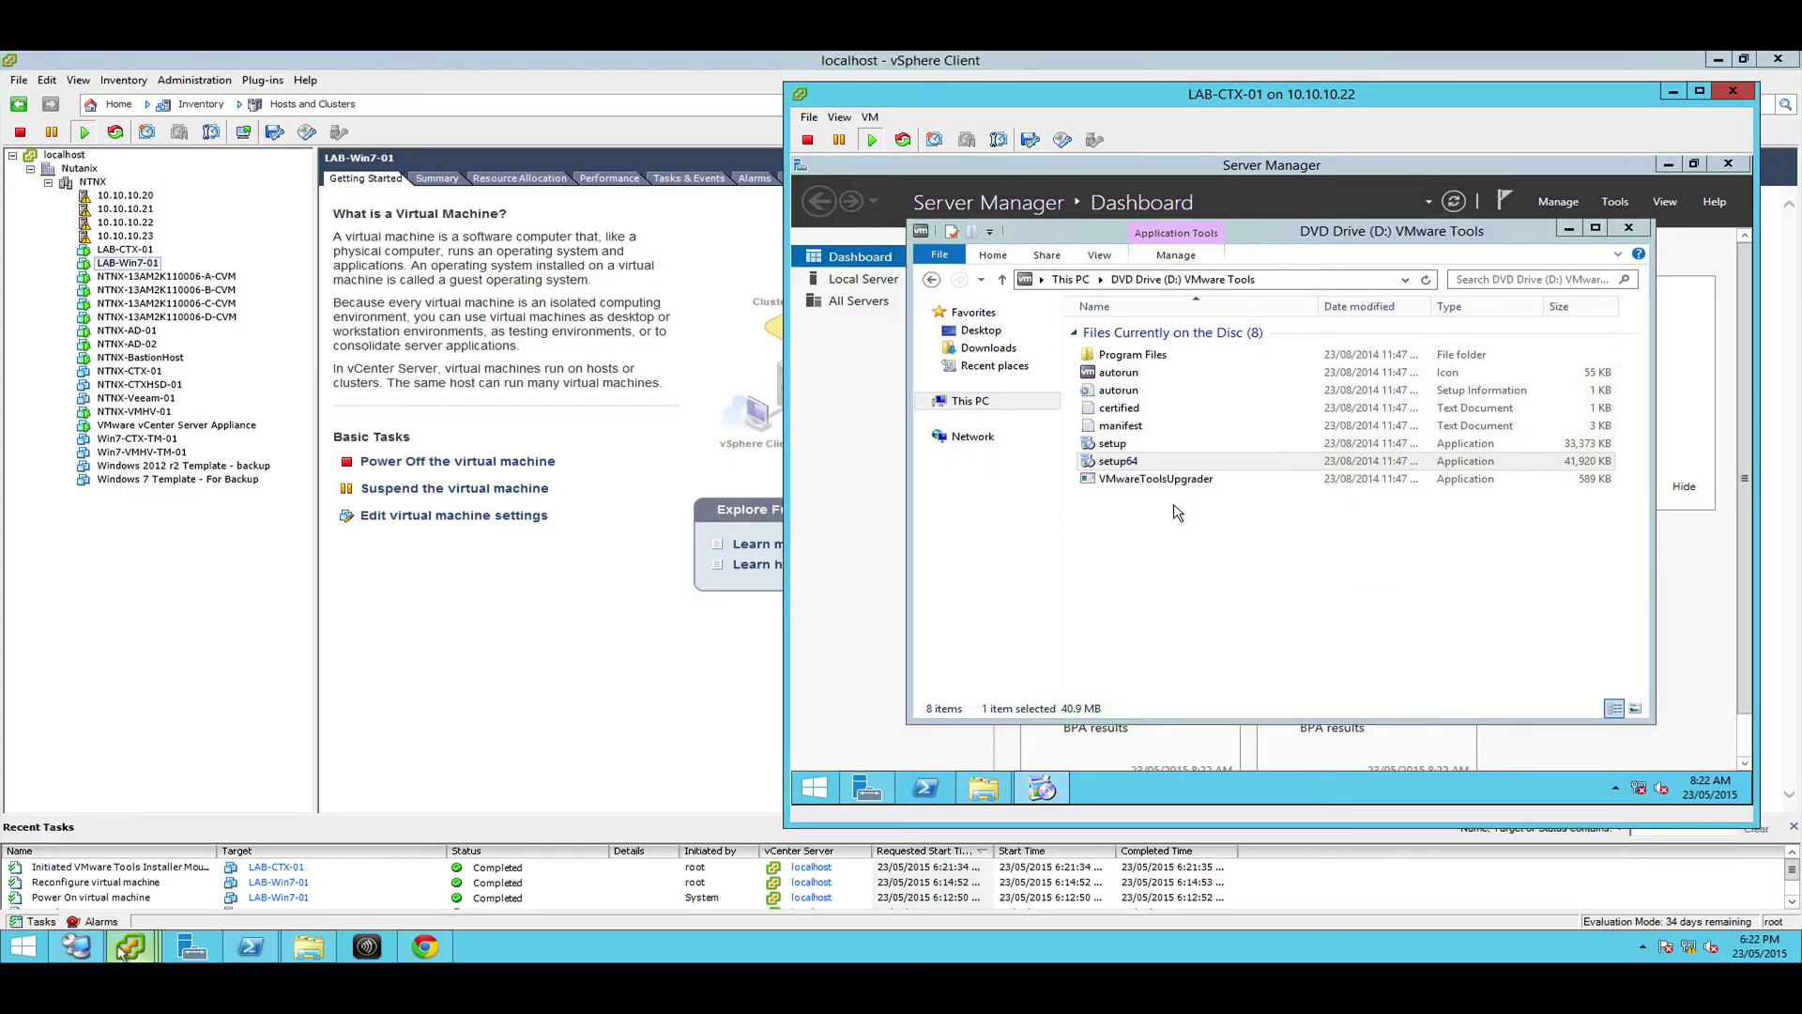
left_click(485, 871)
left_click(506, 621)
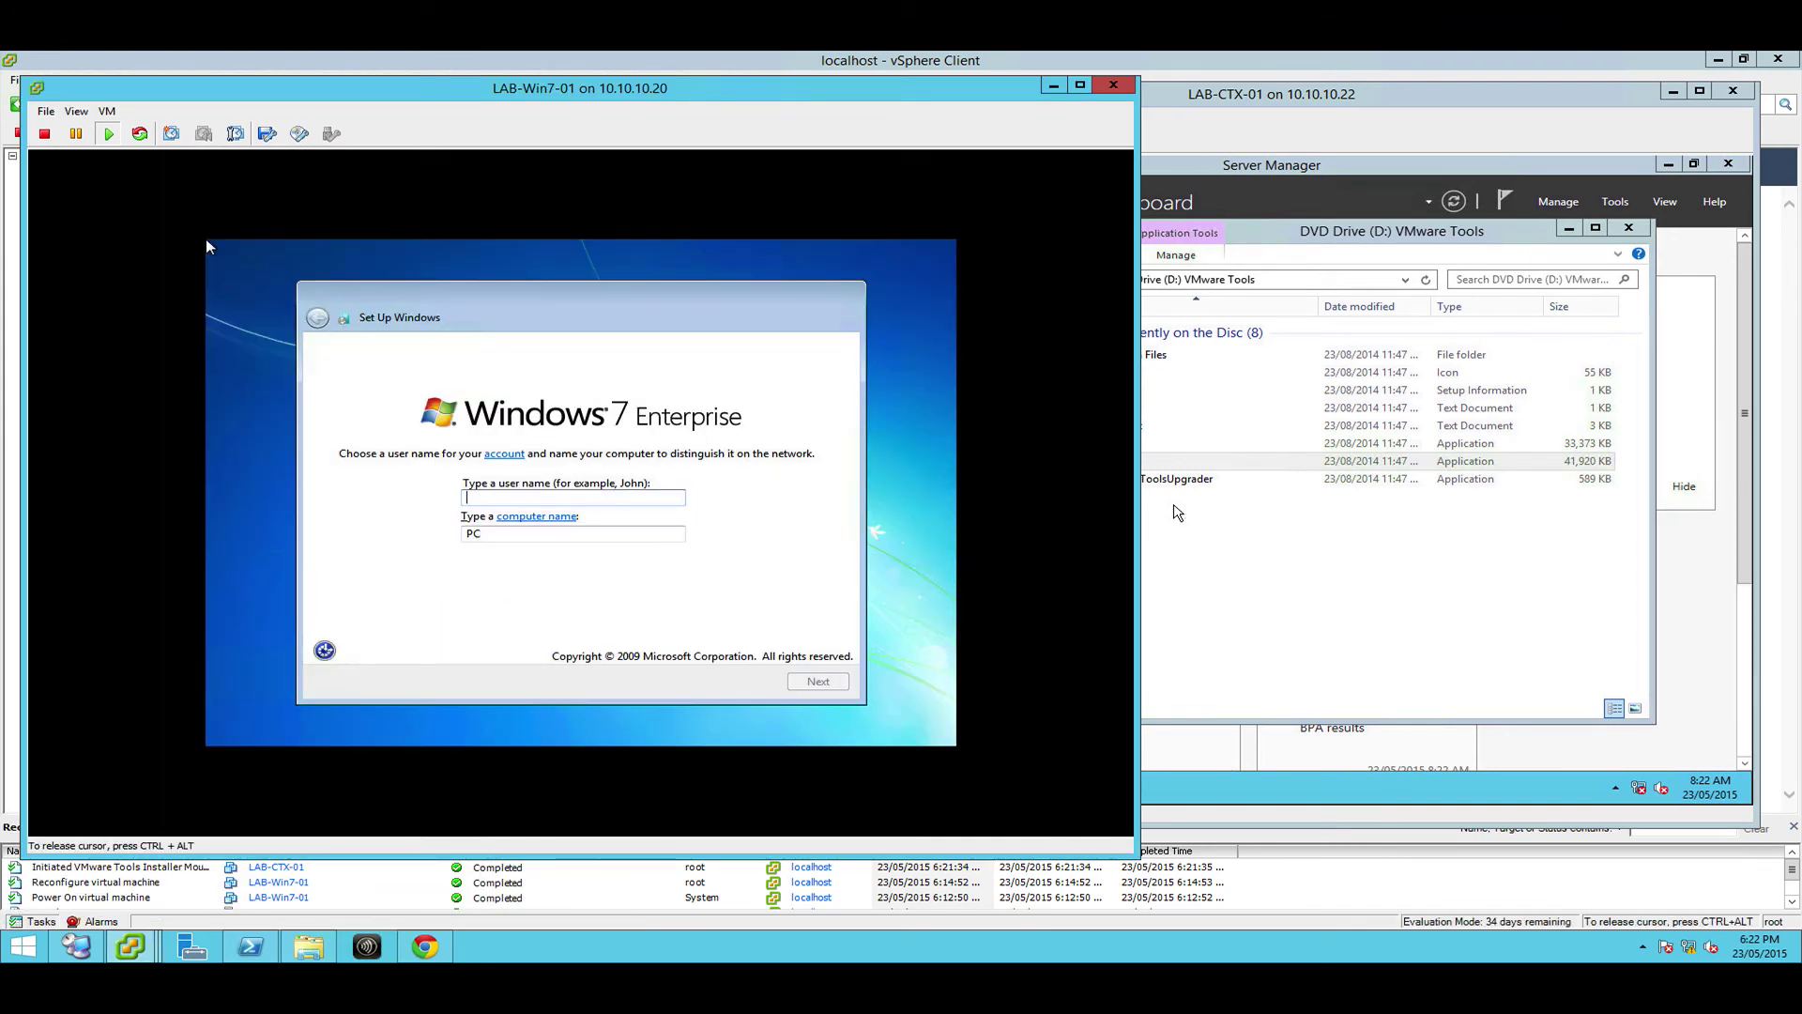
Enter user name Admin and computer name LAB-Win7-01 in Windows 7 setup
type("Admin")
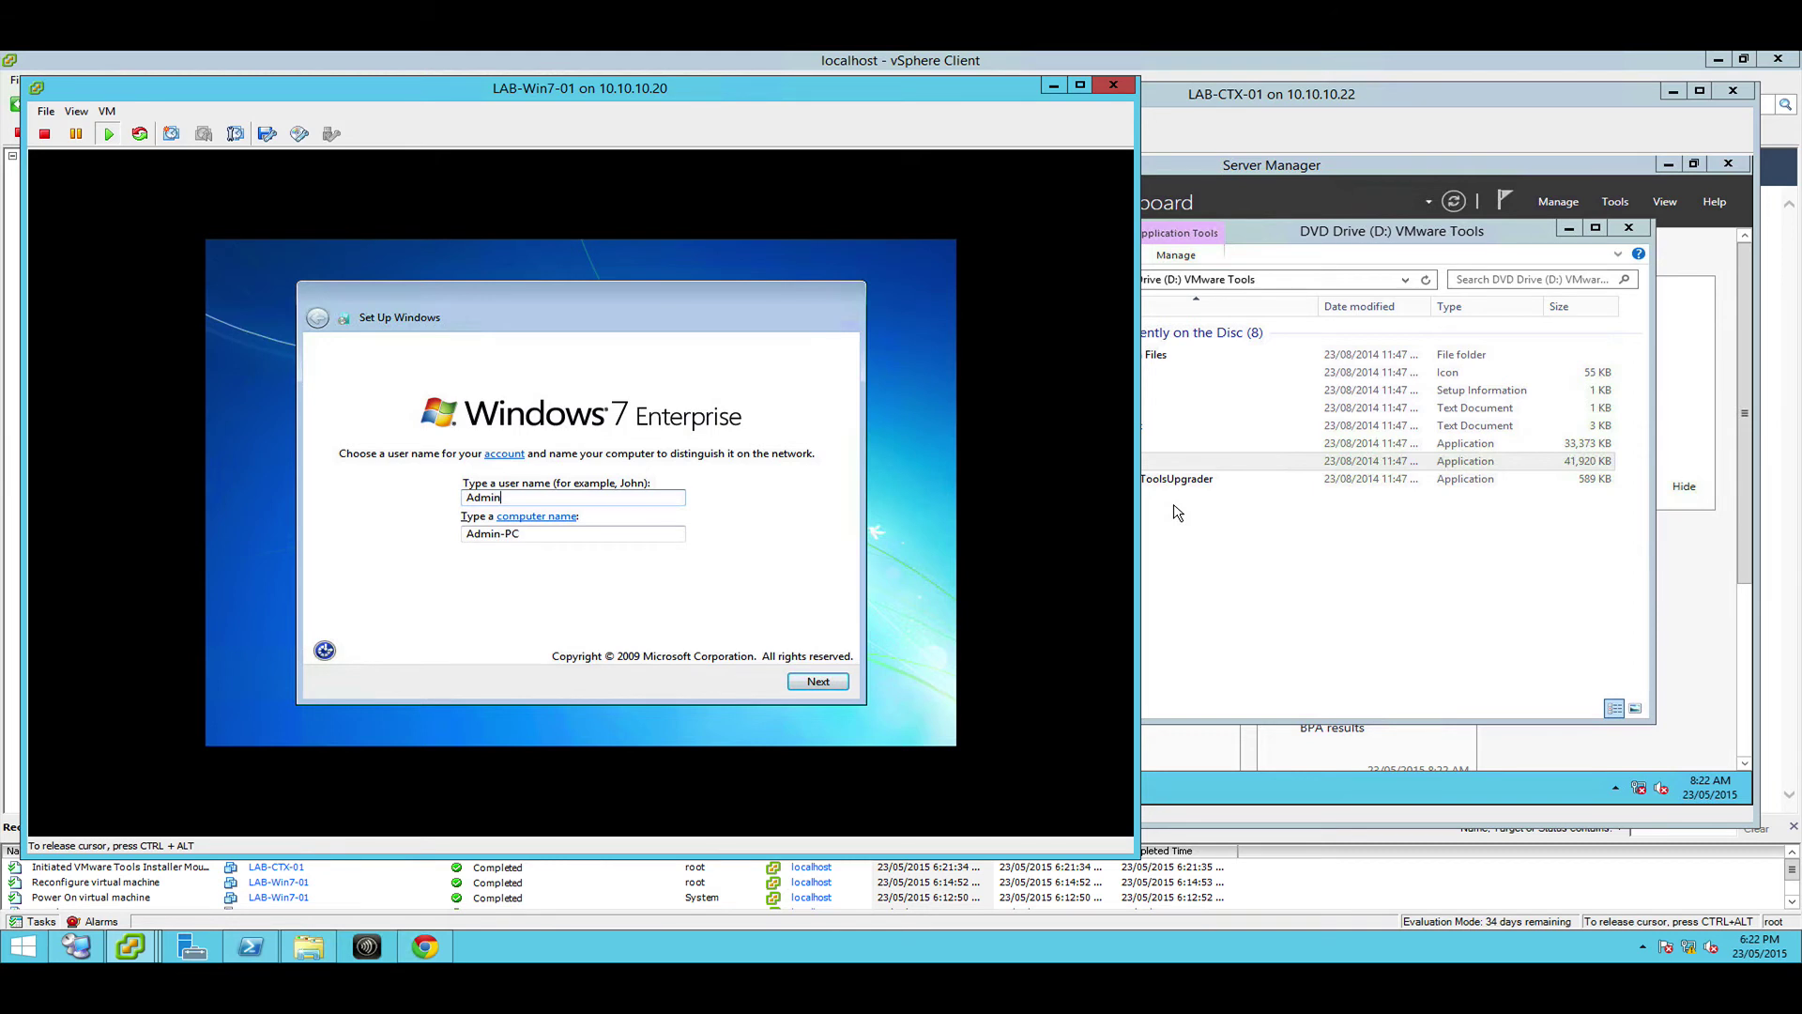
key("Tab")
key("Tab")
type("Win")
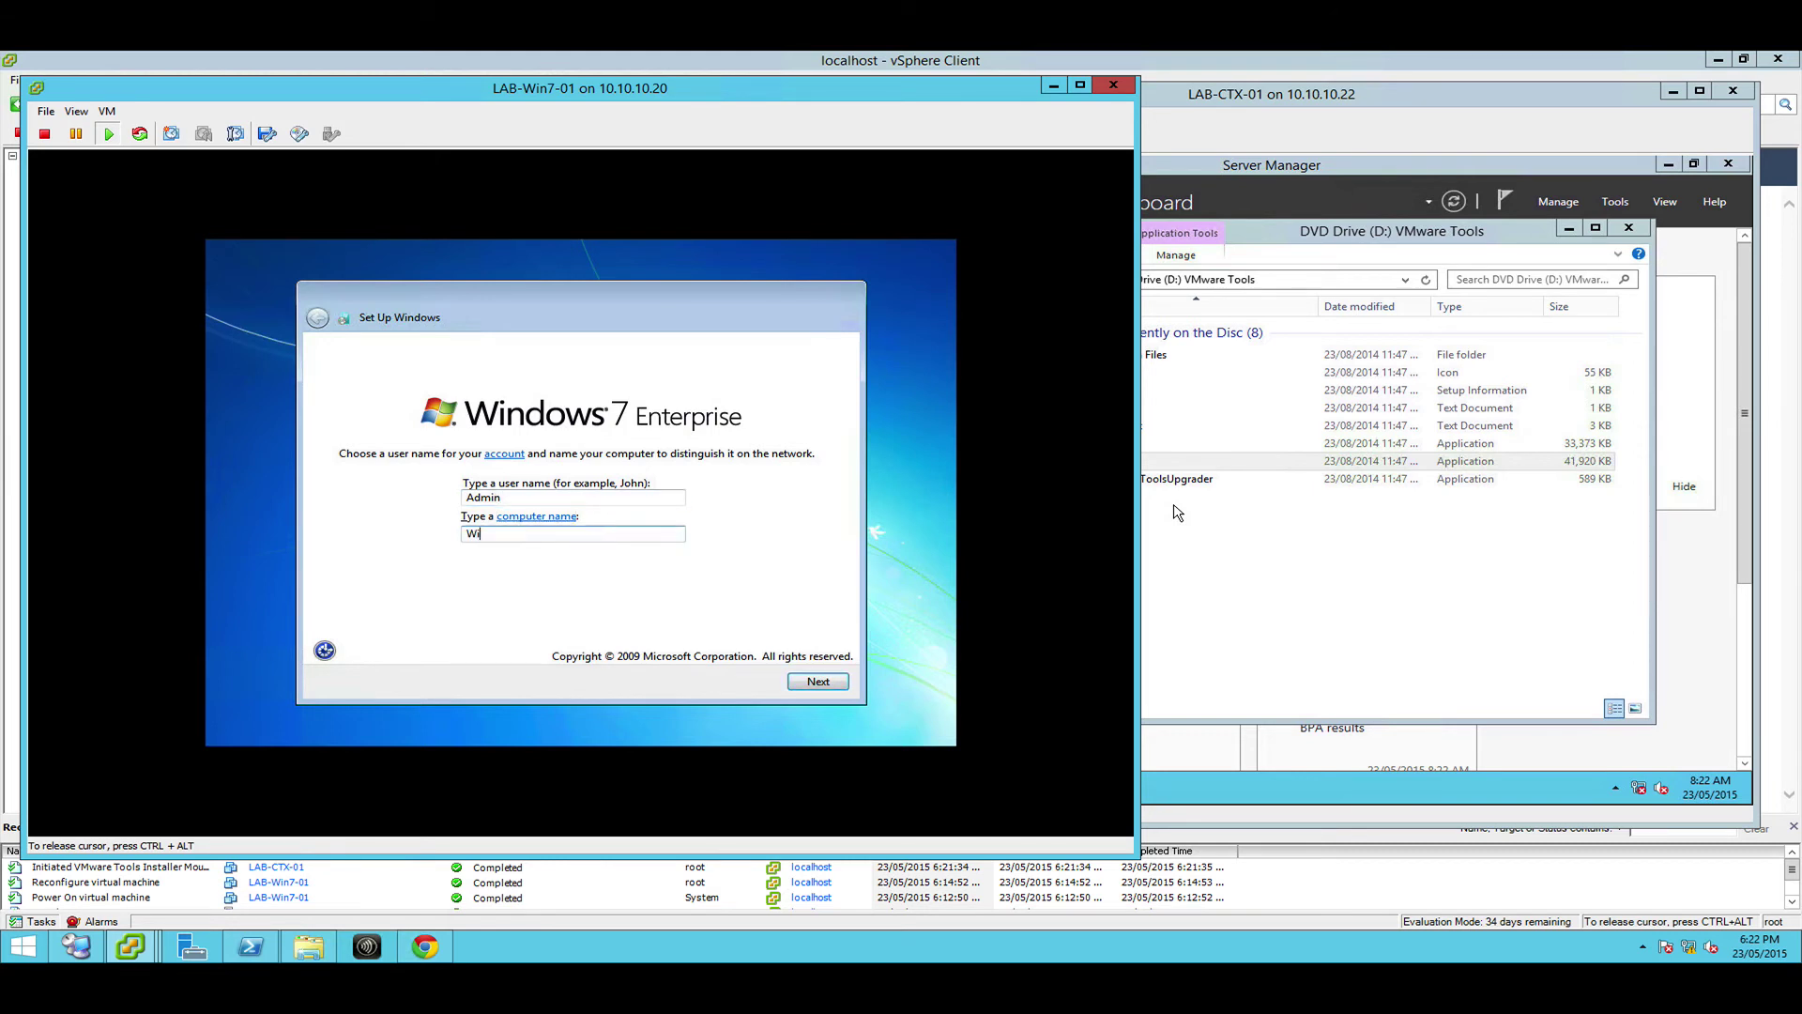
key("BackSpace")
key("BackSpace")
key("BackSpace")
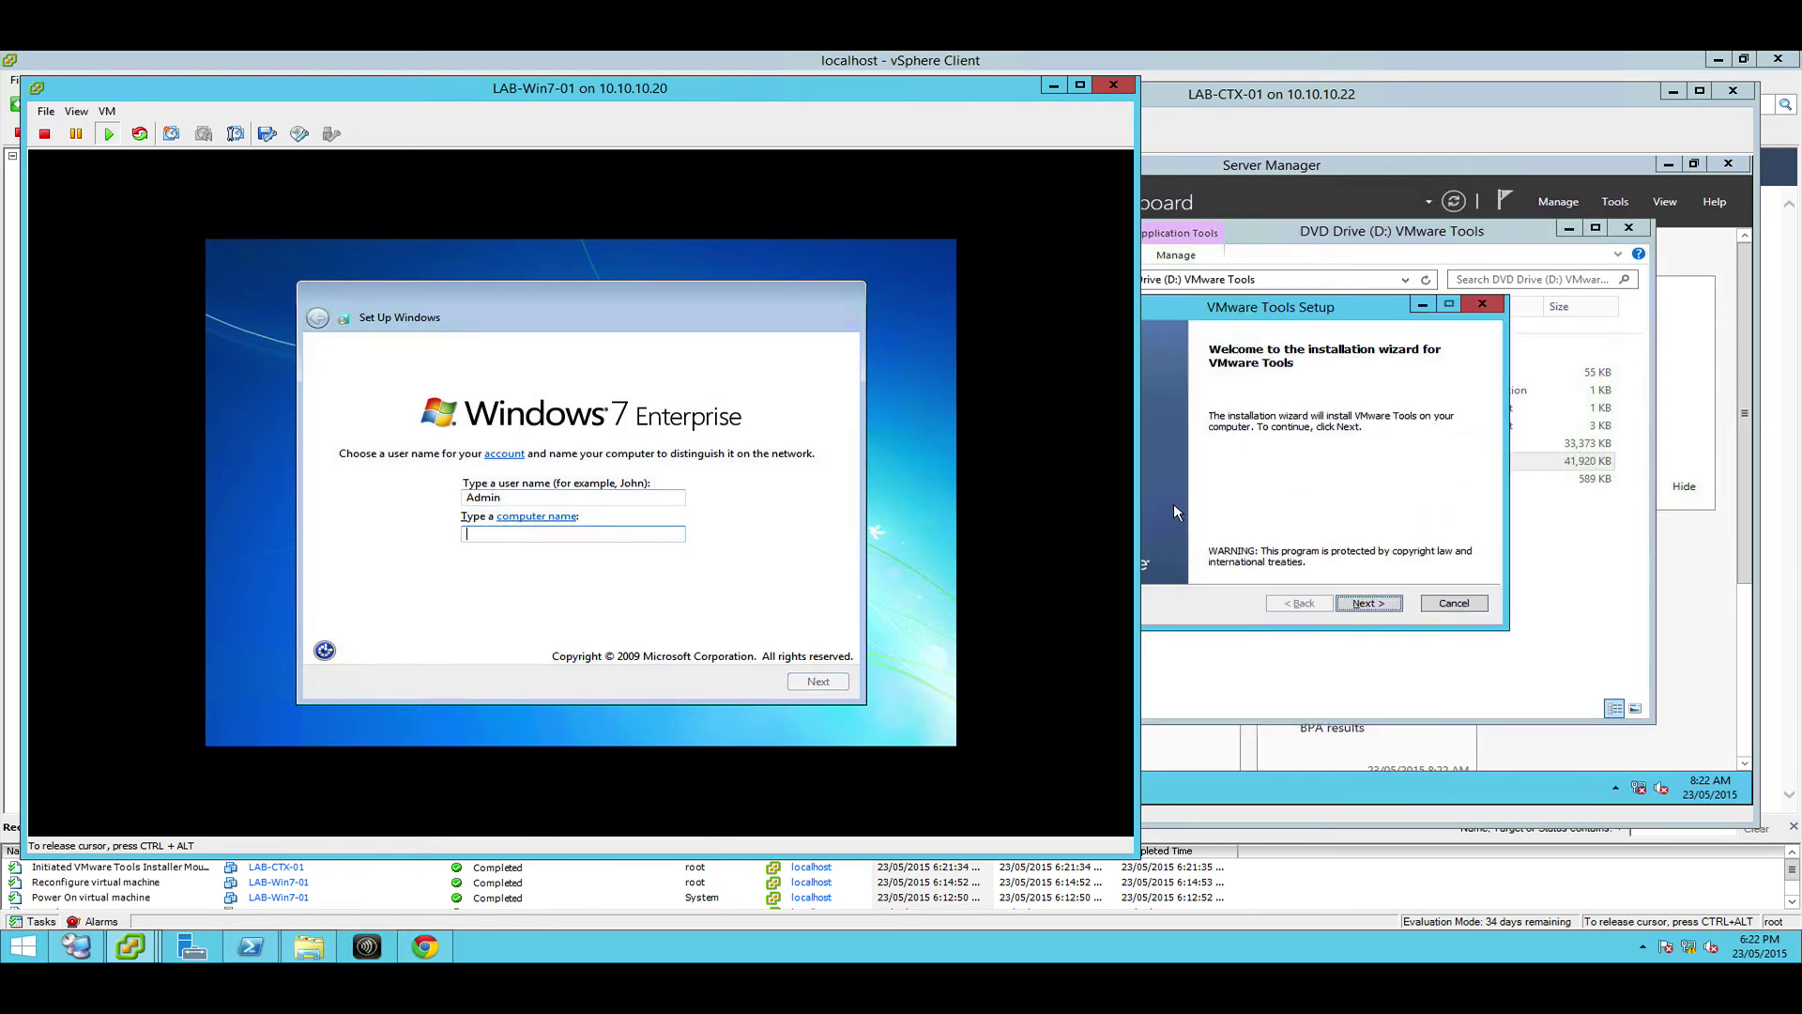
type("LAB-Win7-01")
key("Tab")
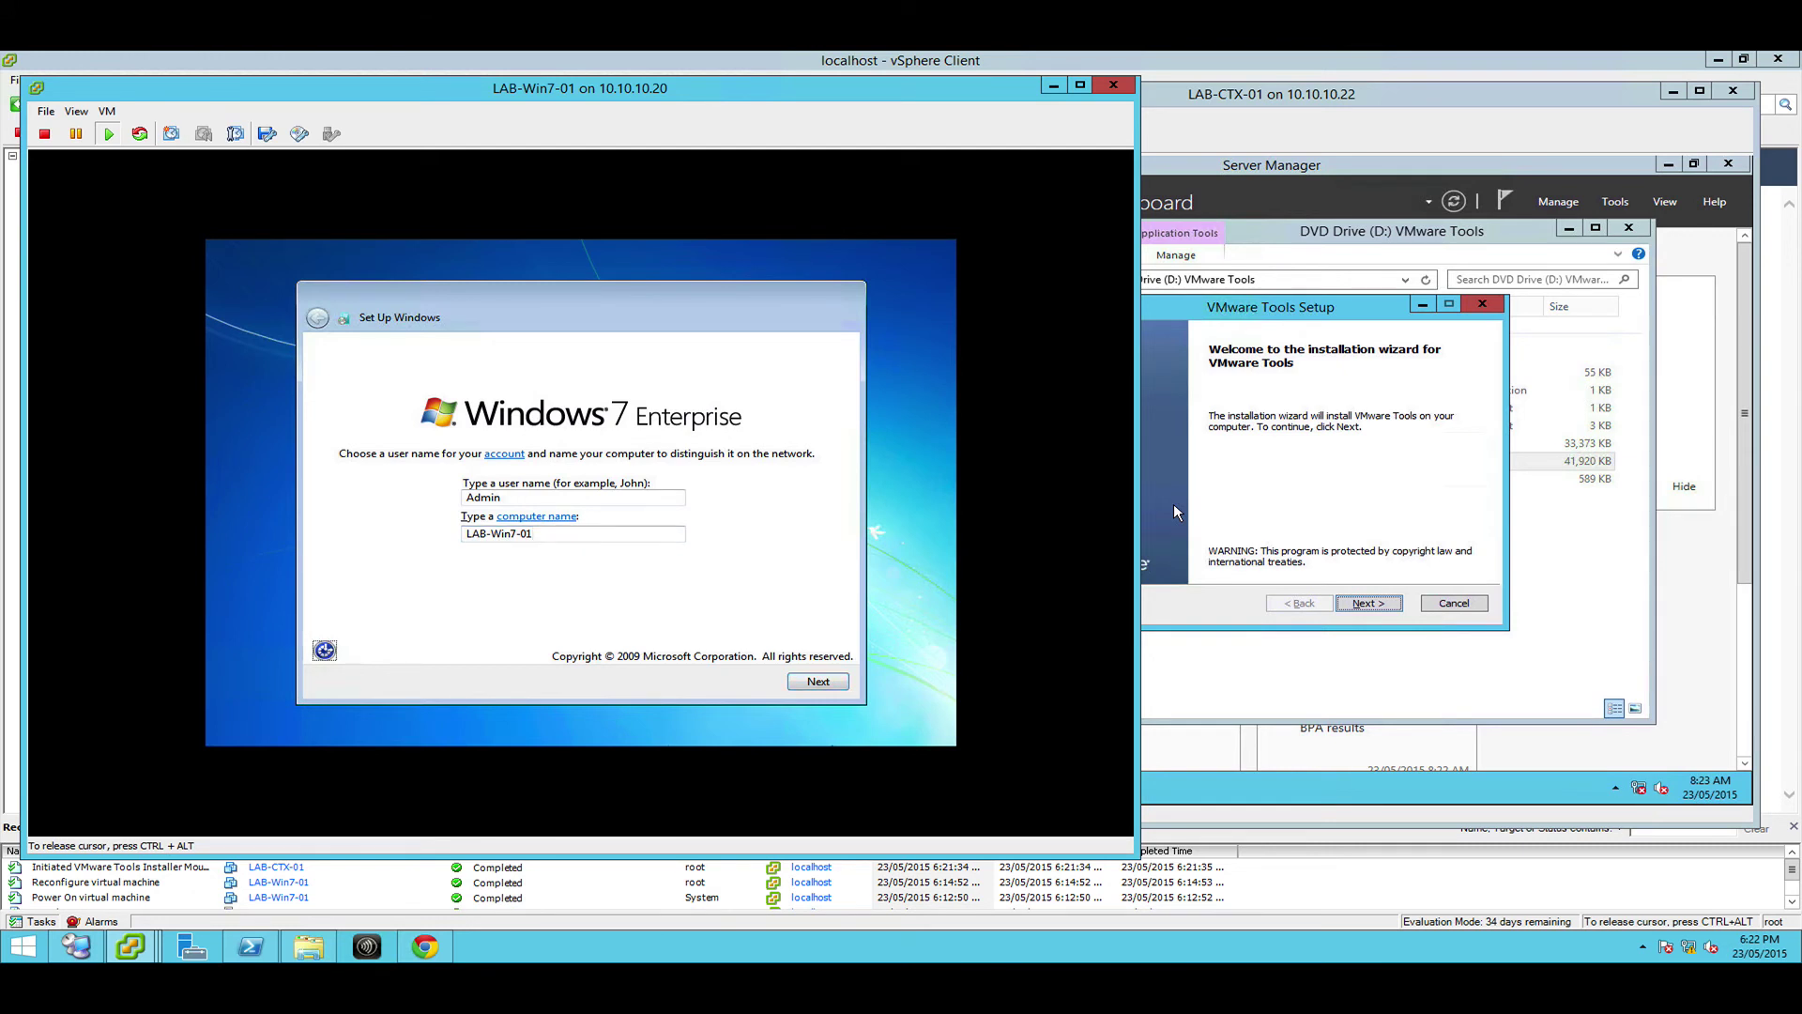
key("Return")
key("Escape")
left_click(794, 682)
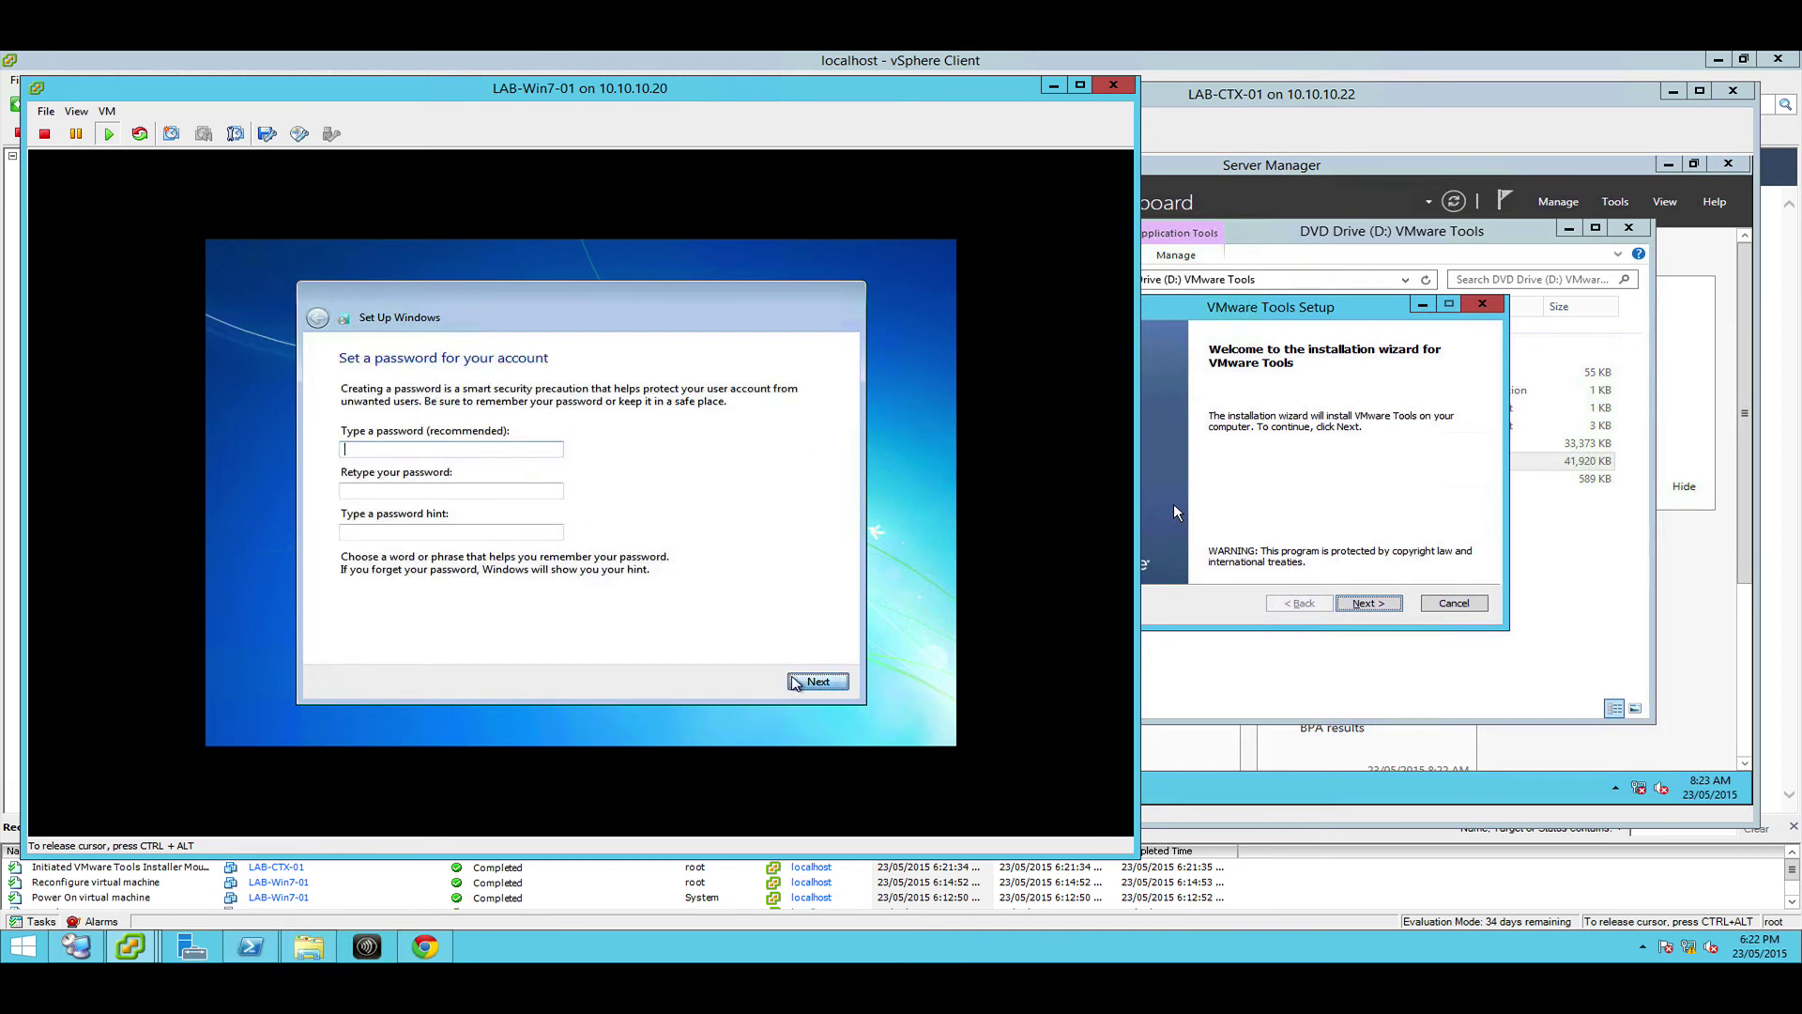
Set and confirm the account password and enter a password hint
type("•••")
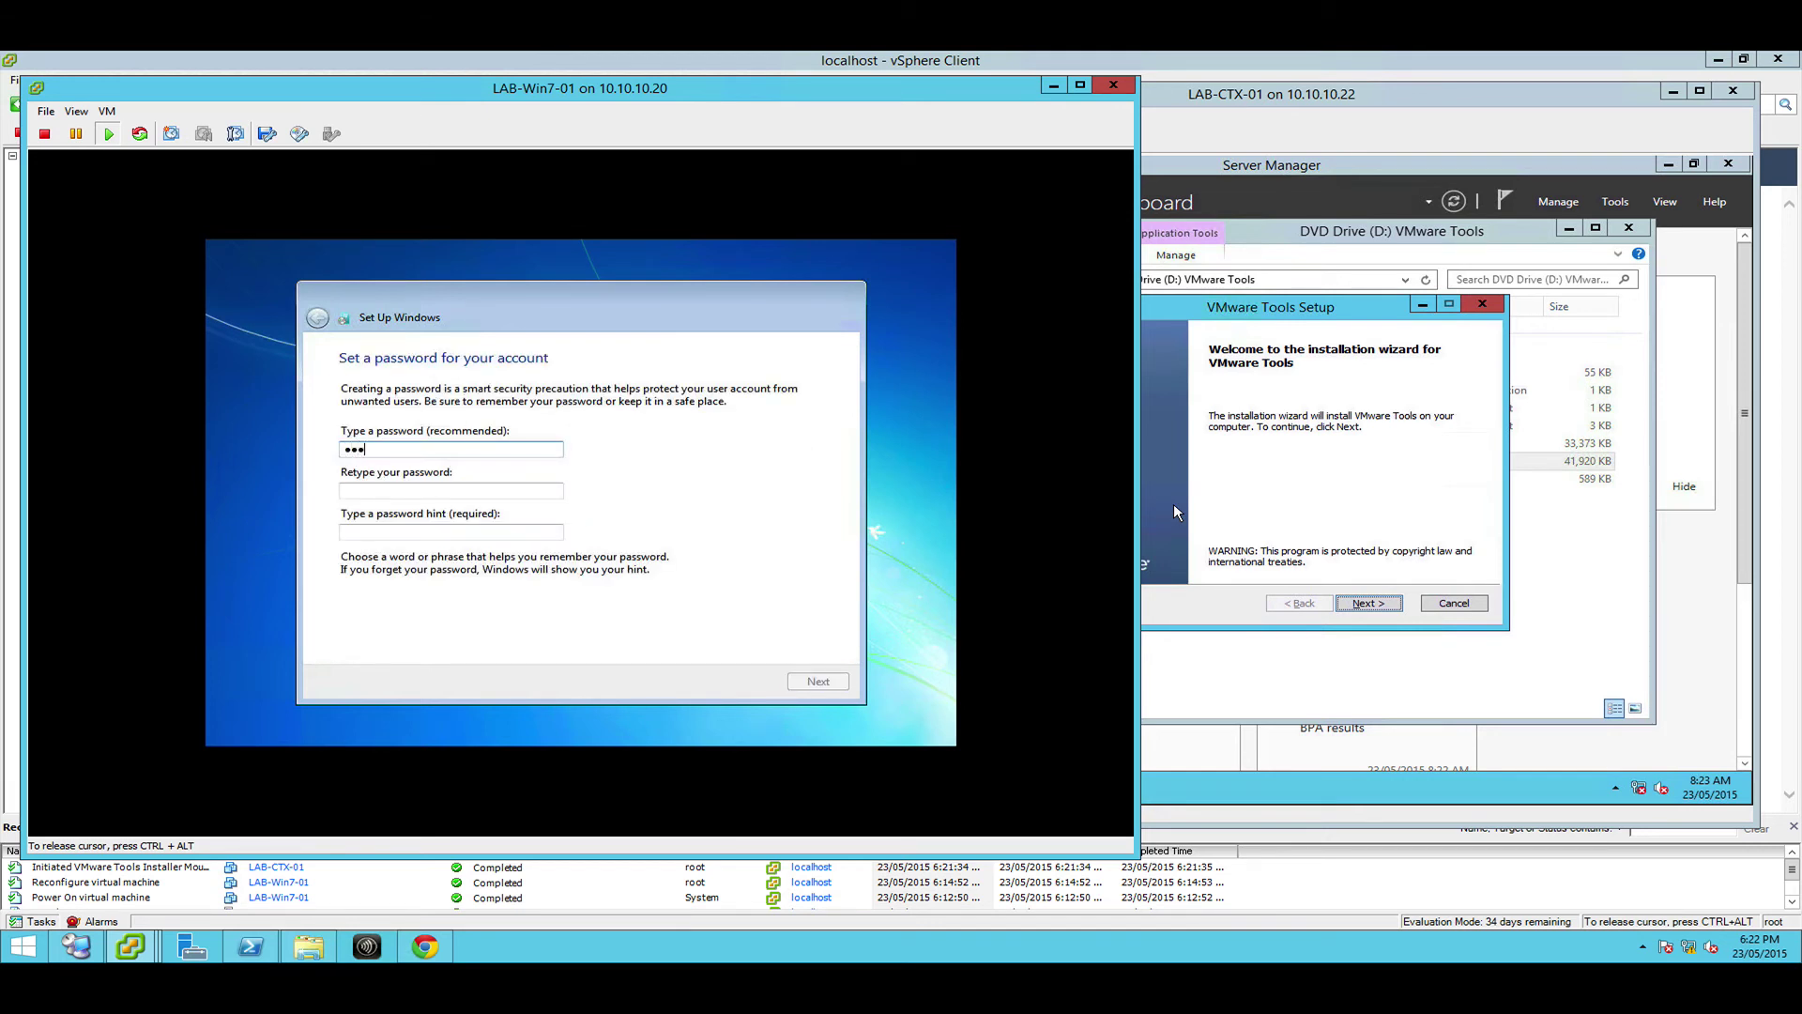
type("•••••••")
key("Tab")
type("•••••••")
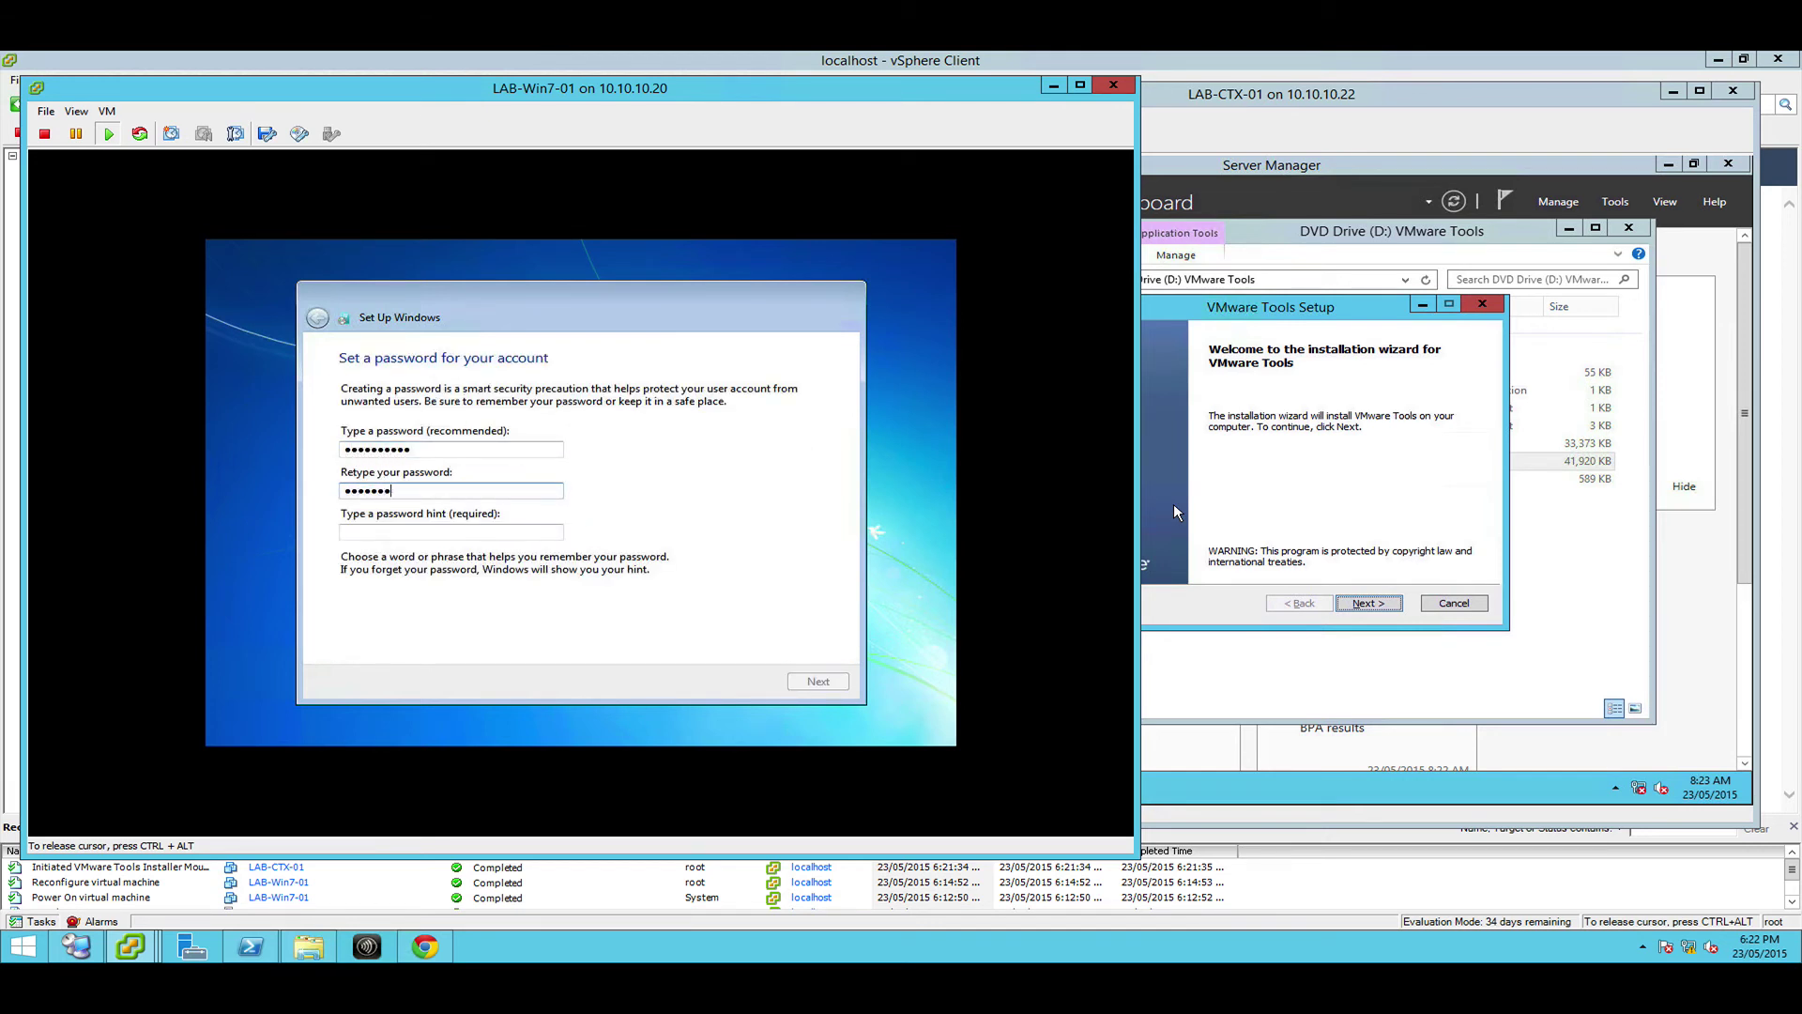
type("••••")
key("Tab")
type("us")
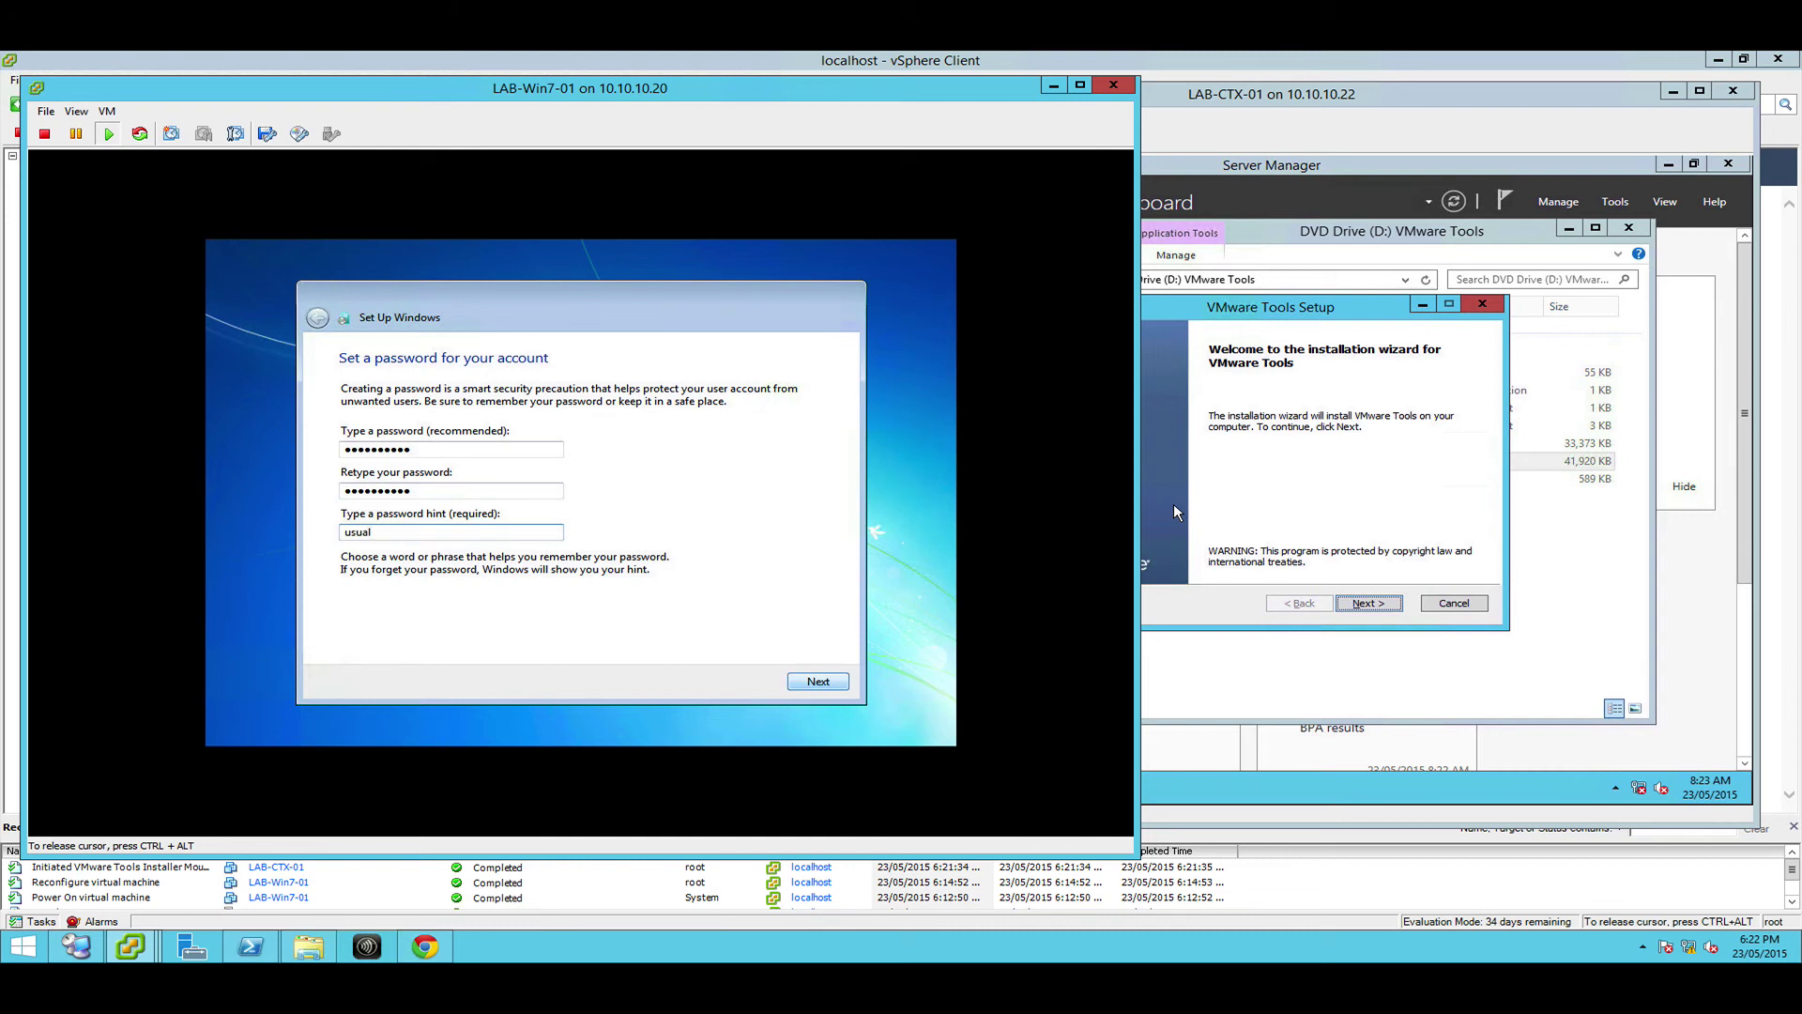
left_click(796, 683)
Choose Ask me later, accept the Canberra time zone, then return to LAB-CTX-01's console
key("alt+a")
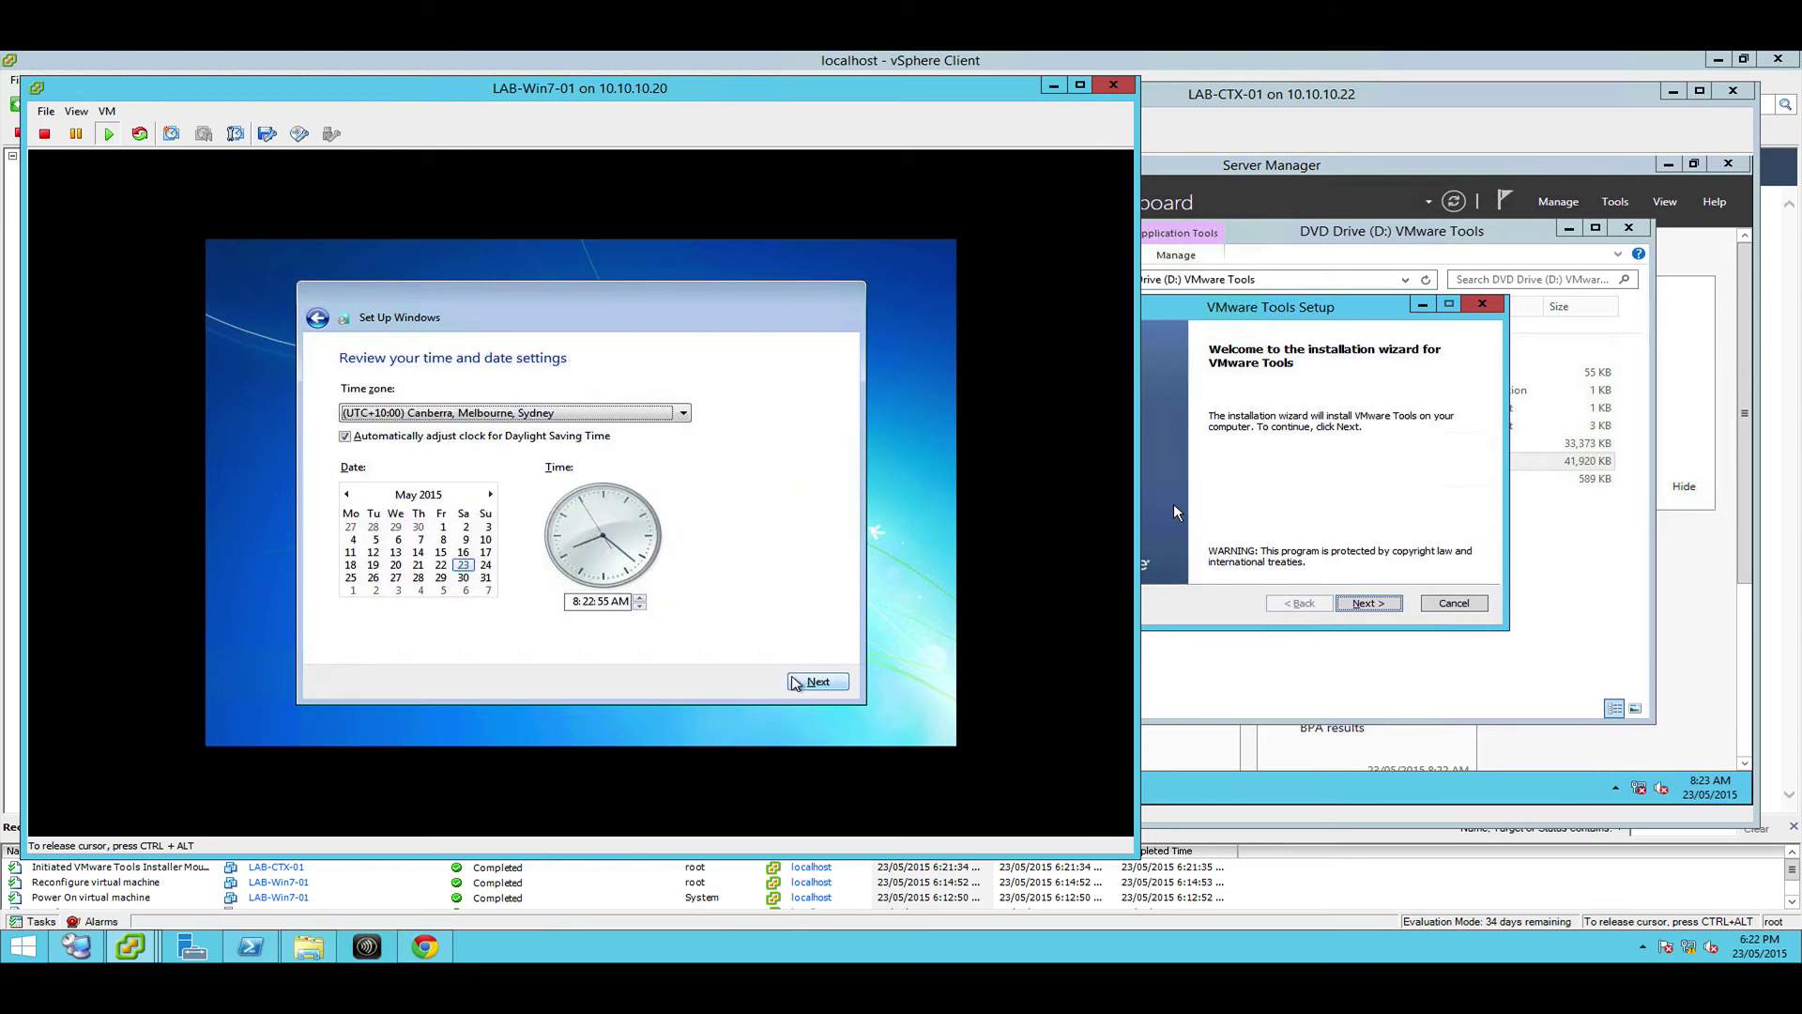
left_click(808, 685)
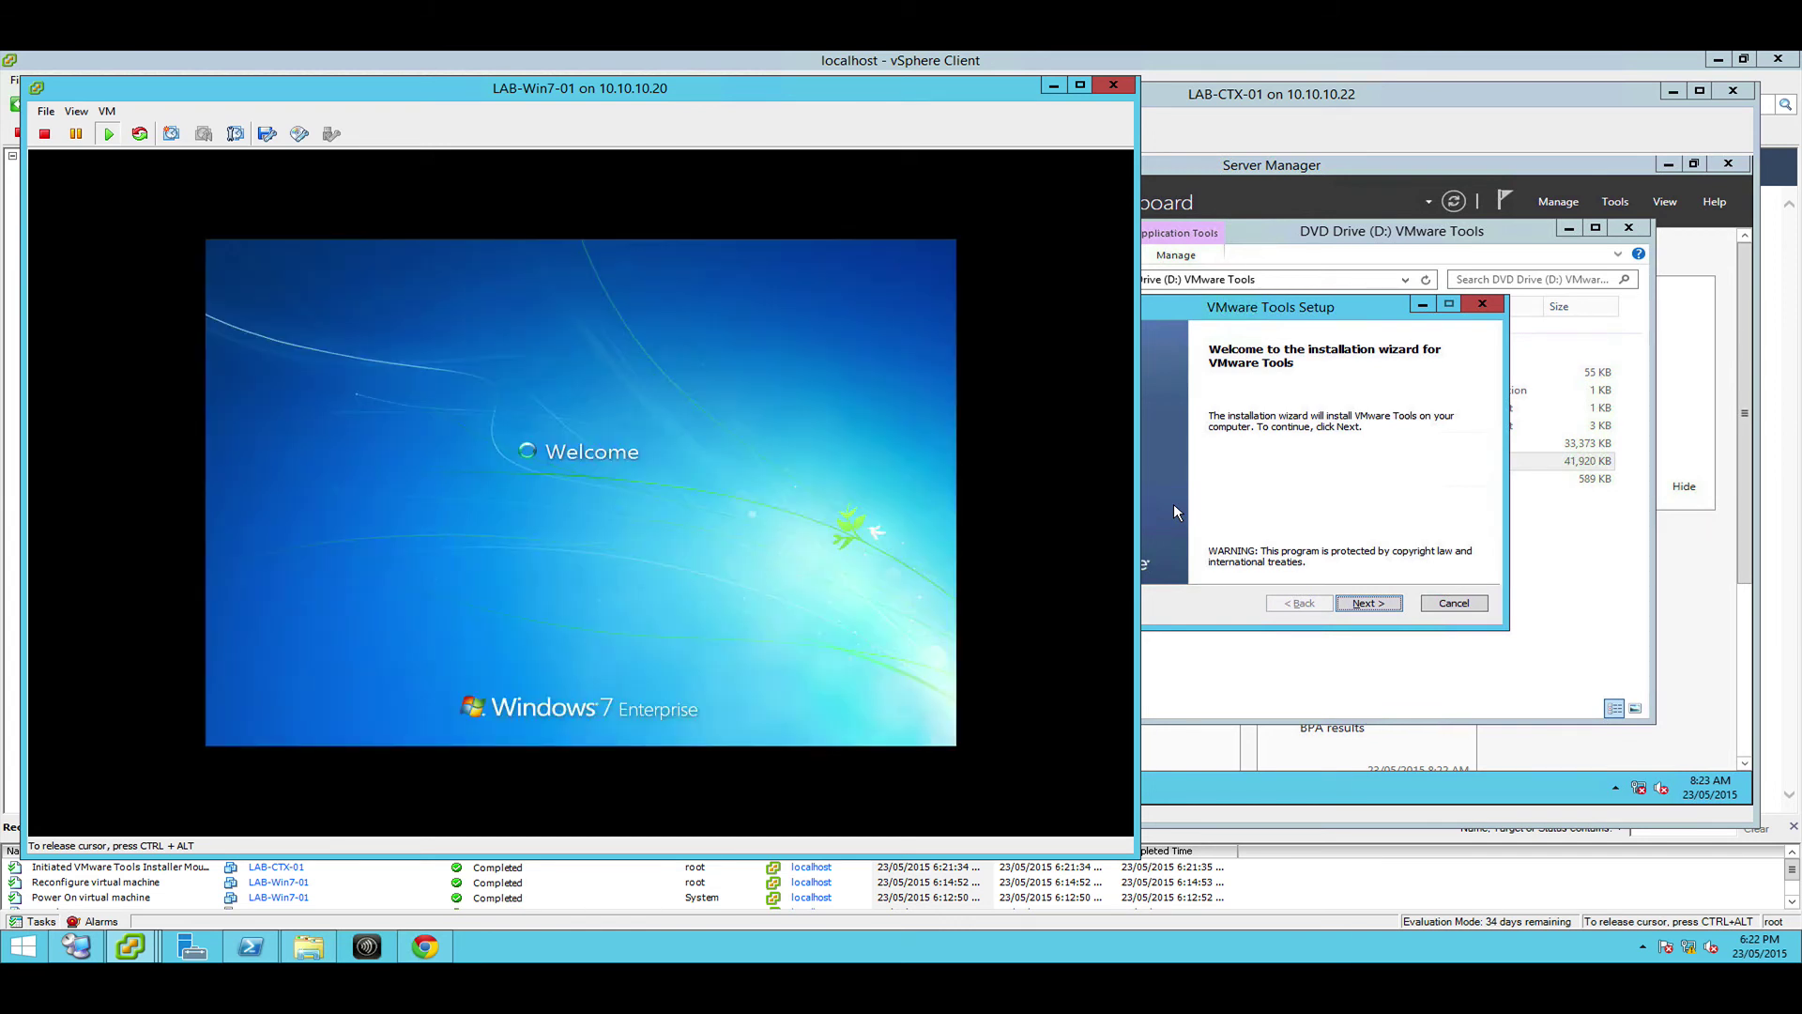
left_click(1173, 503)
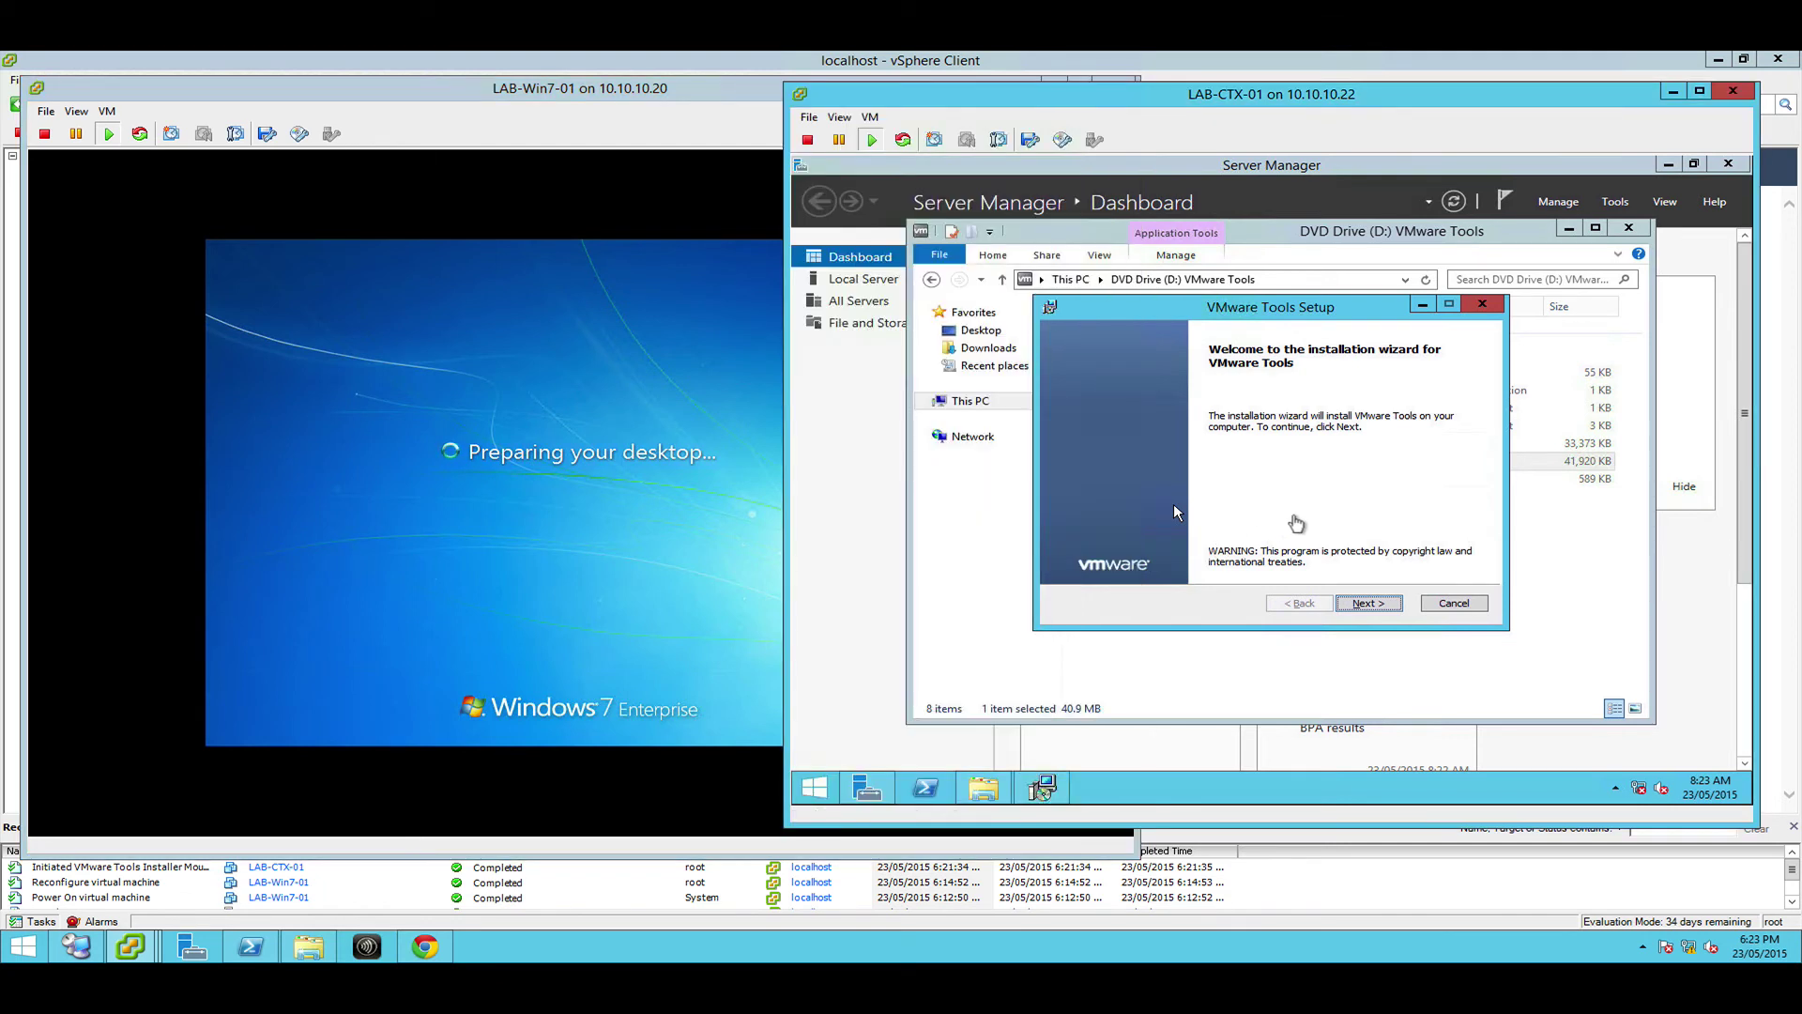
Advance LAB-CTX-01's VMware Tools Setup past the welcome and setup-type pages and start installing
left_click(1352, 604)
left_click(1363, 606)
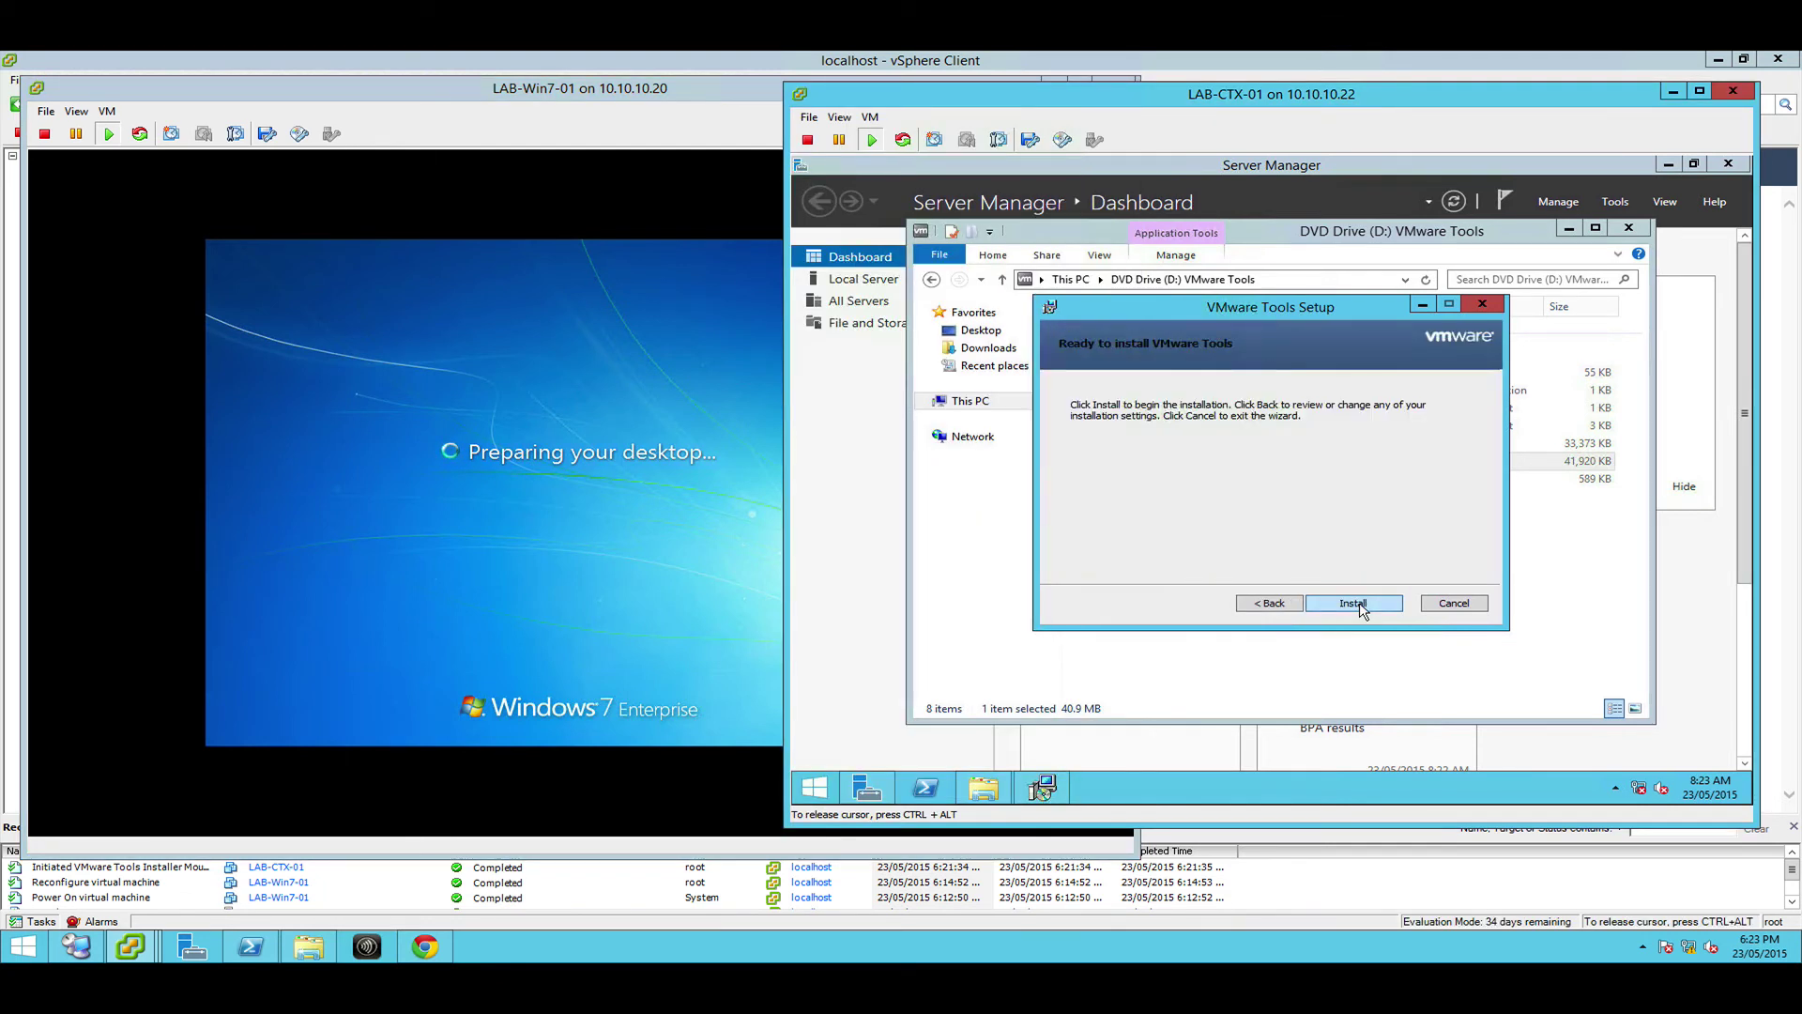
left_click(1359, 605)
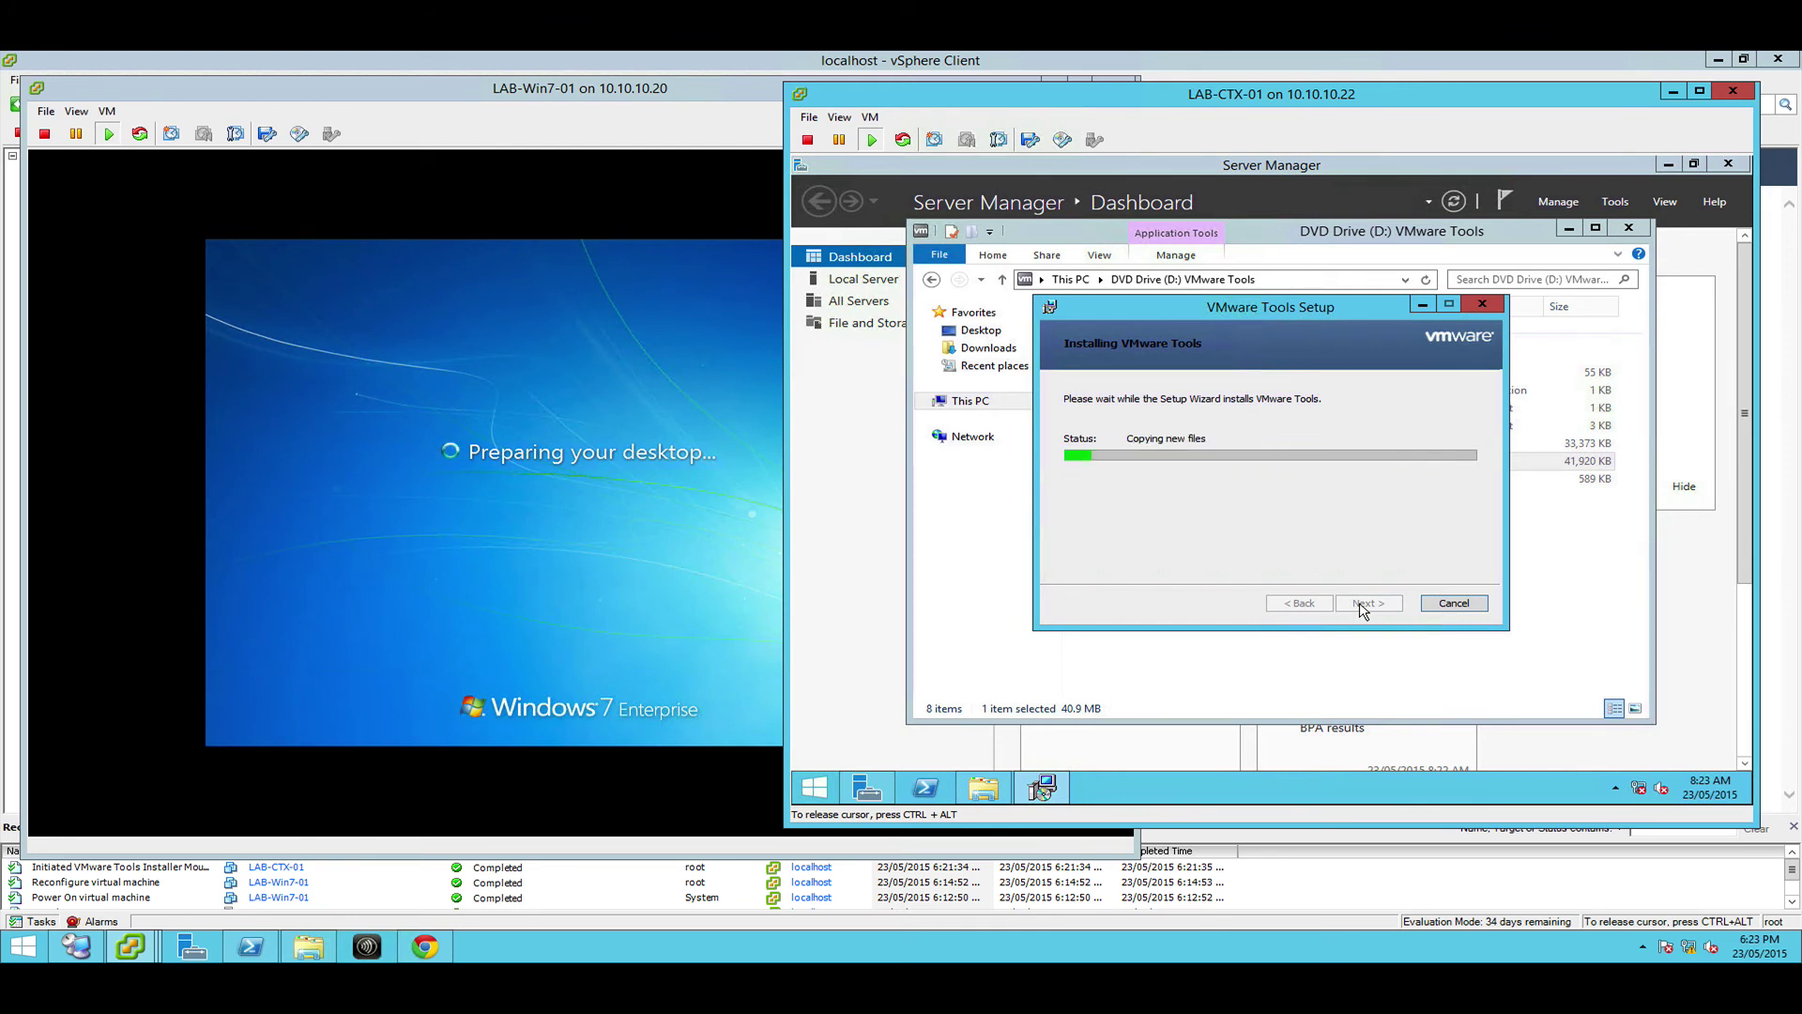
Dismiss the network discovery prompt on LAB-CTX-01 and bring the LAB-Win7-01 console forward
key("ctrl+alt")
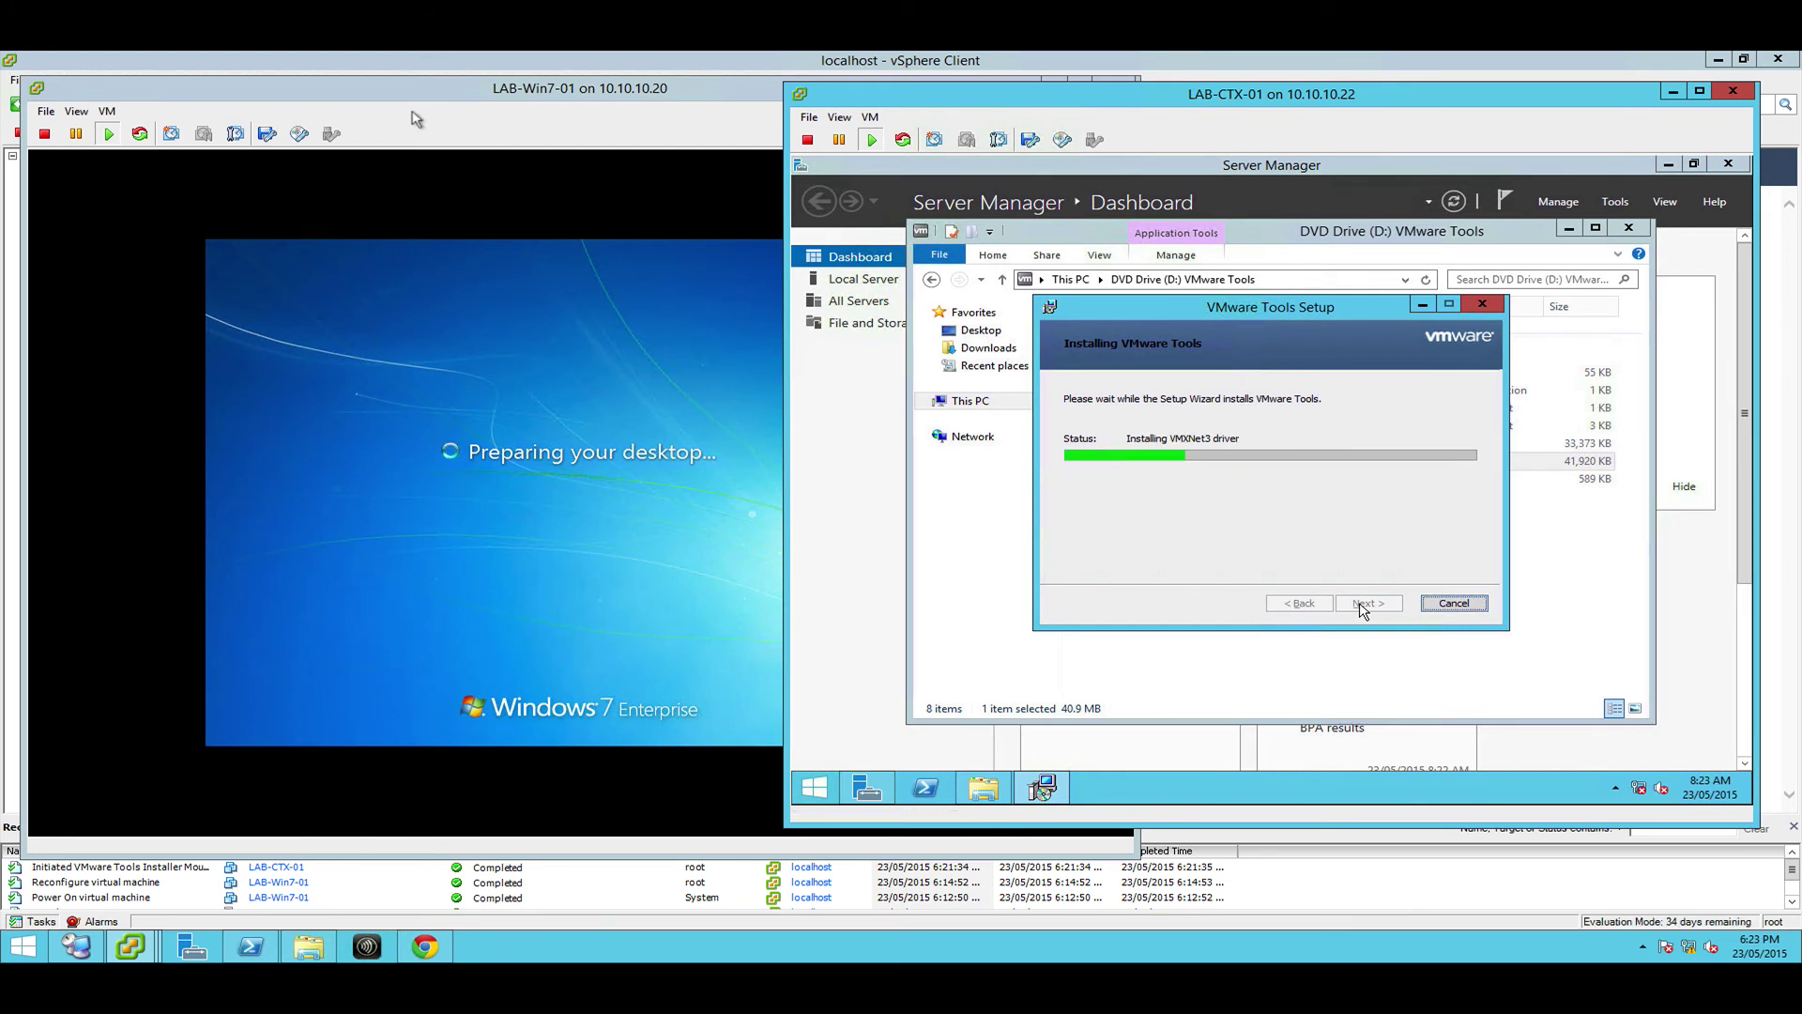
left_click(416, 119)
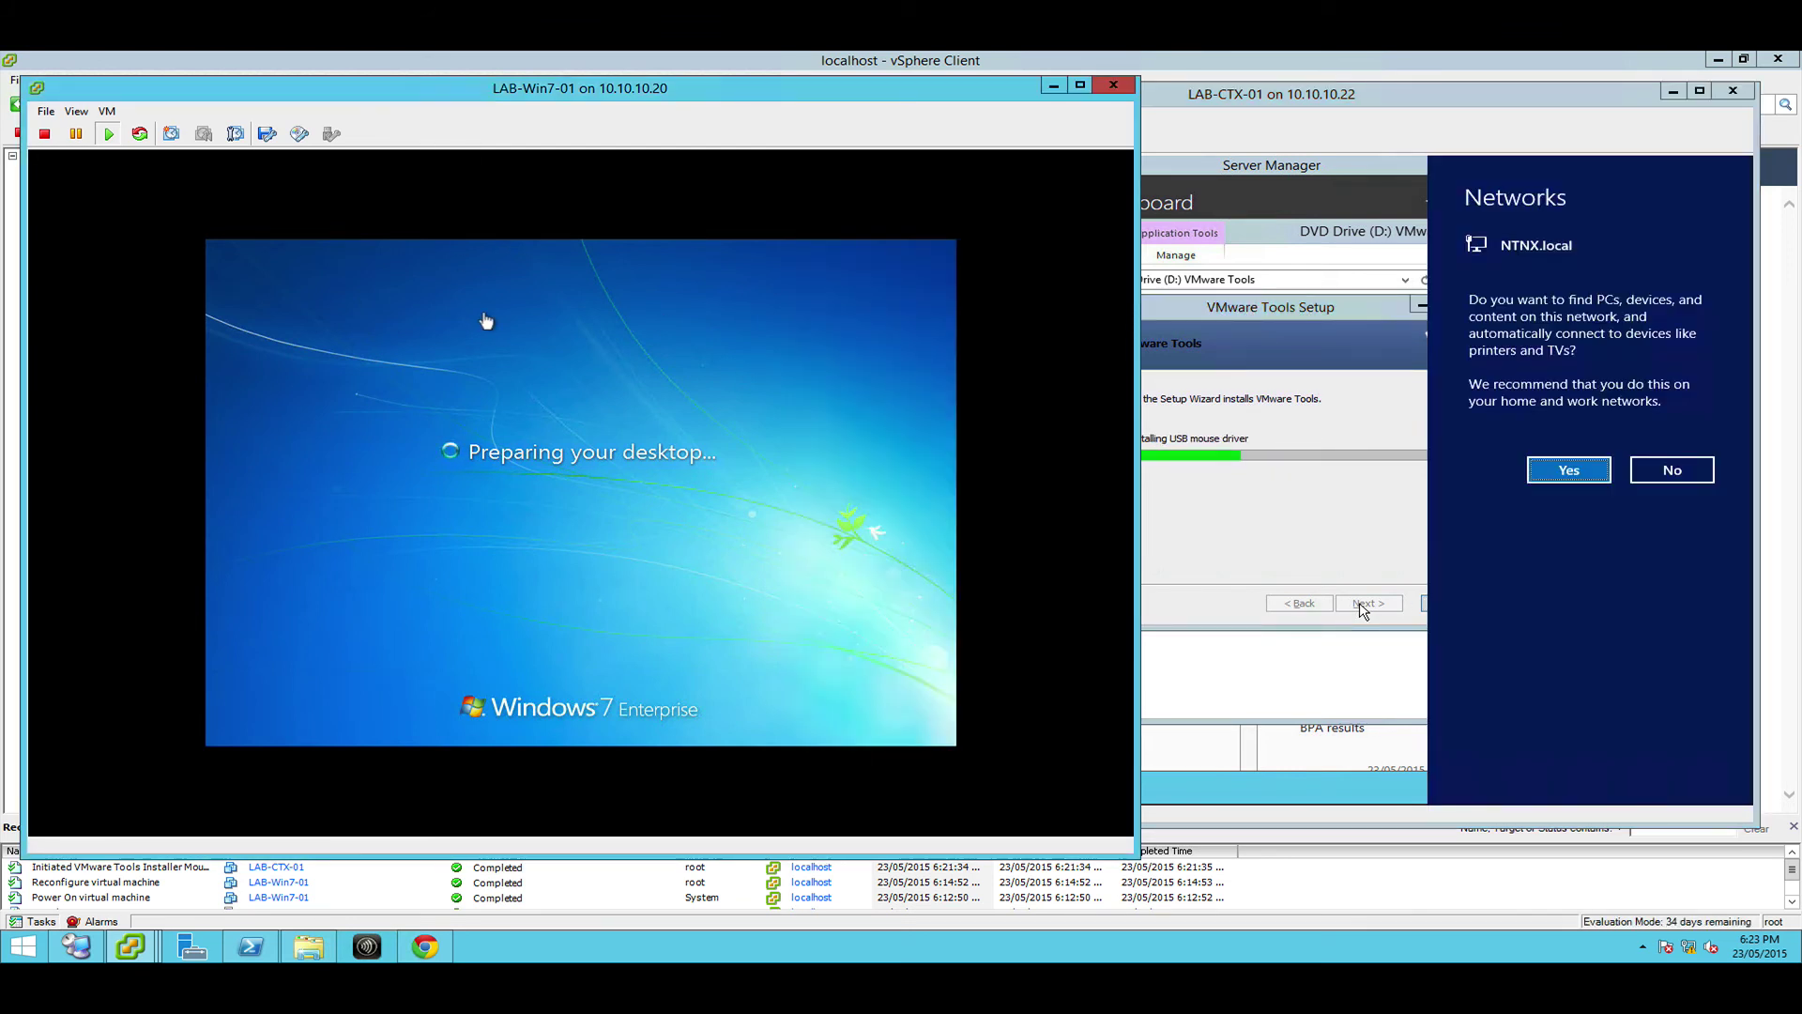
left_click(1310, 135)
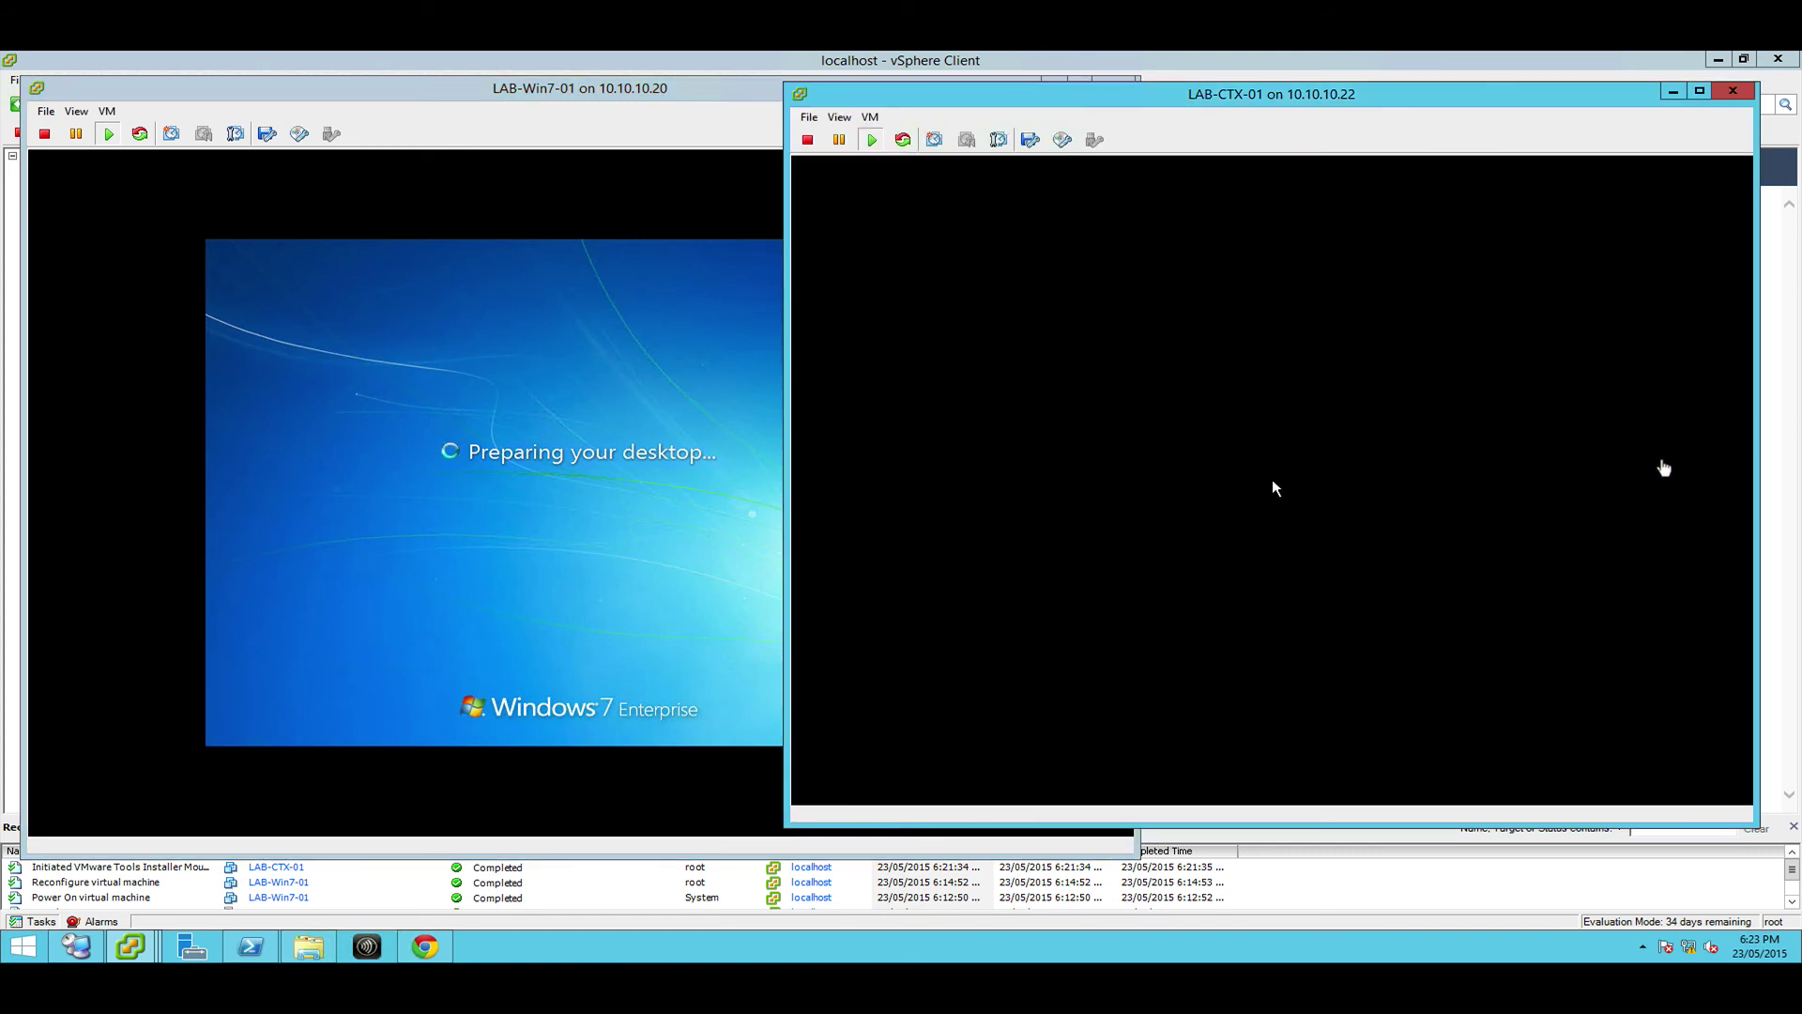
left_click(1663, 468)
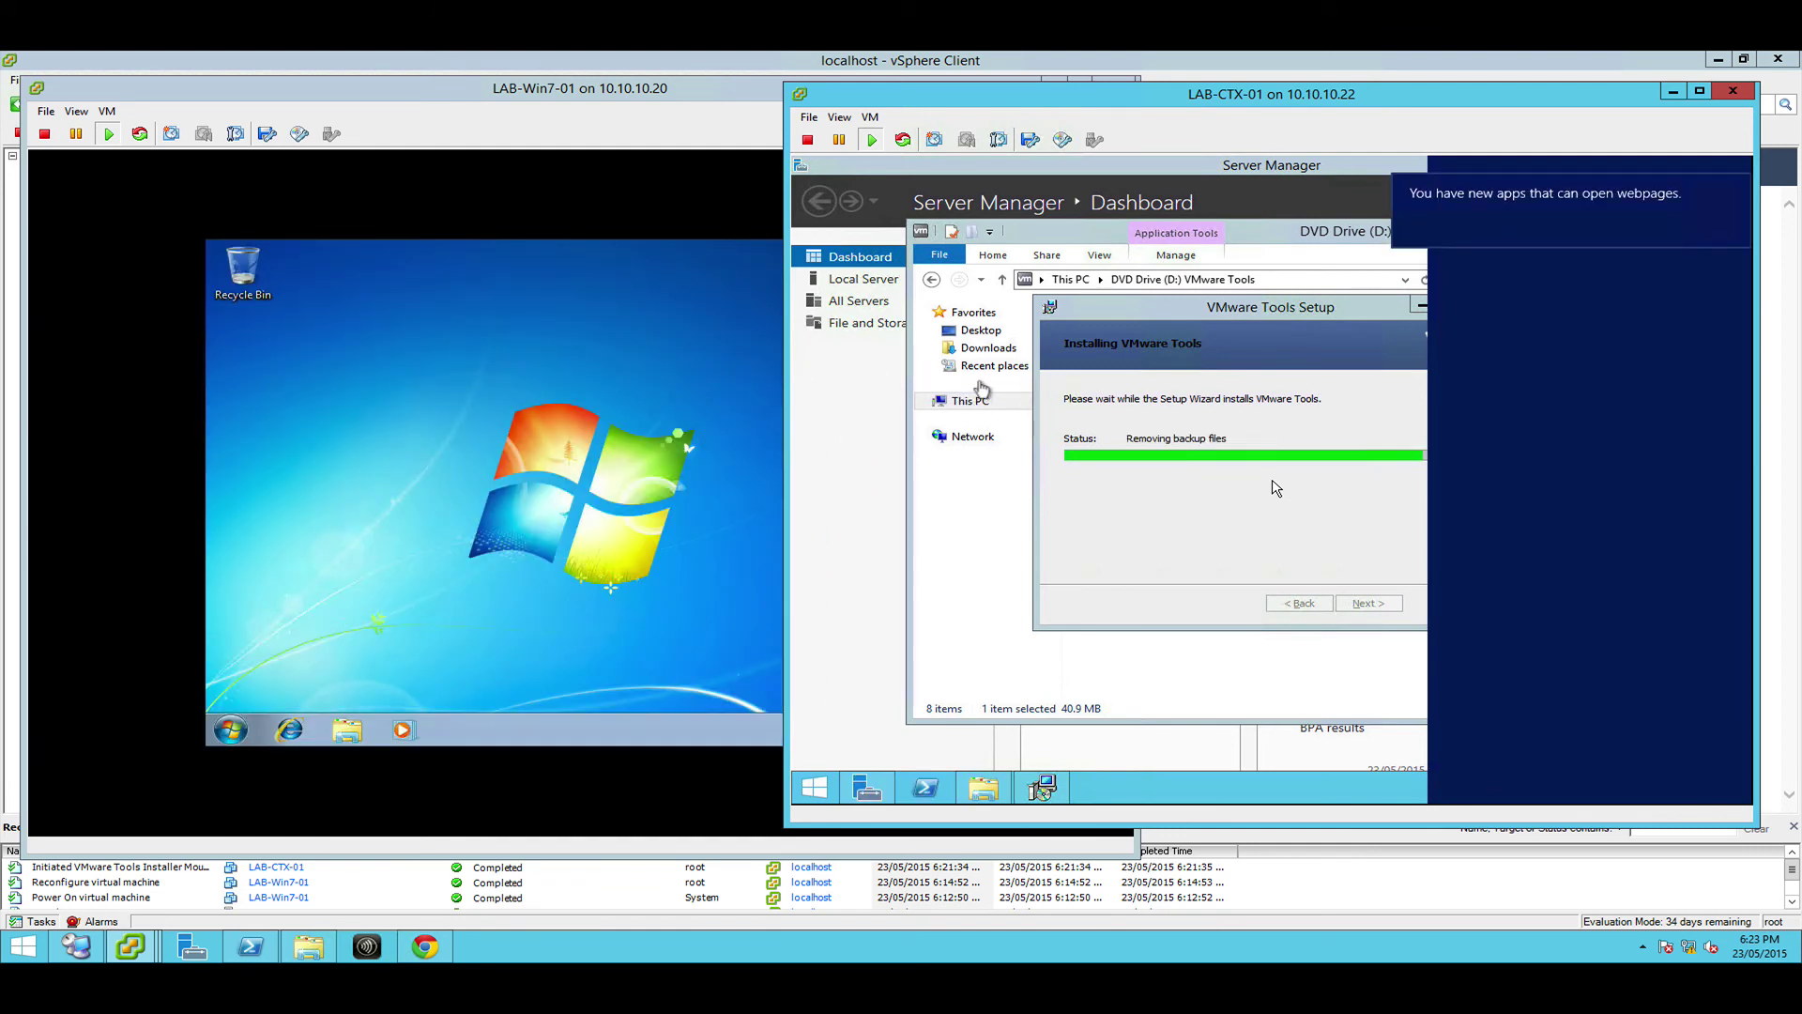
left_click(540, 120)
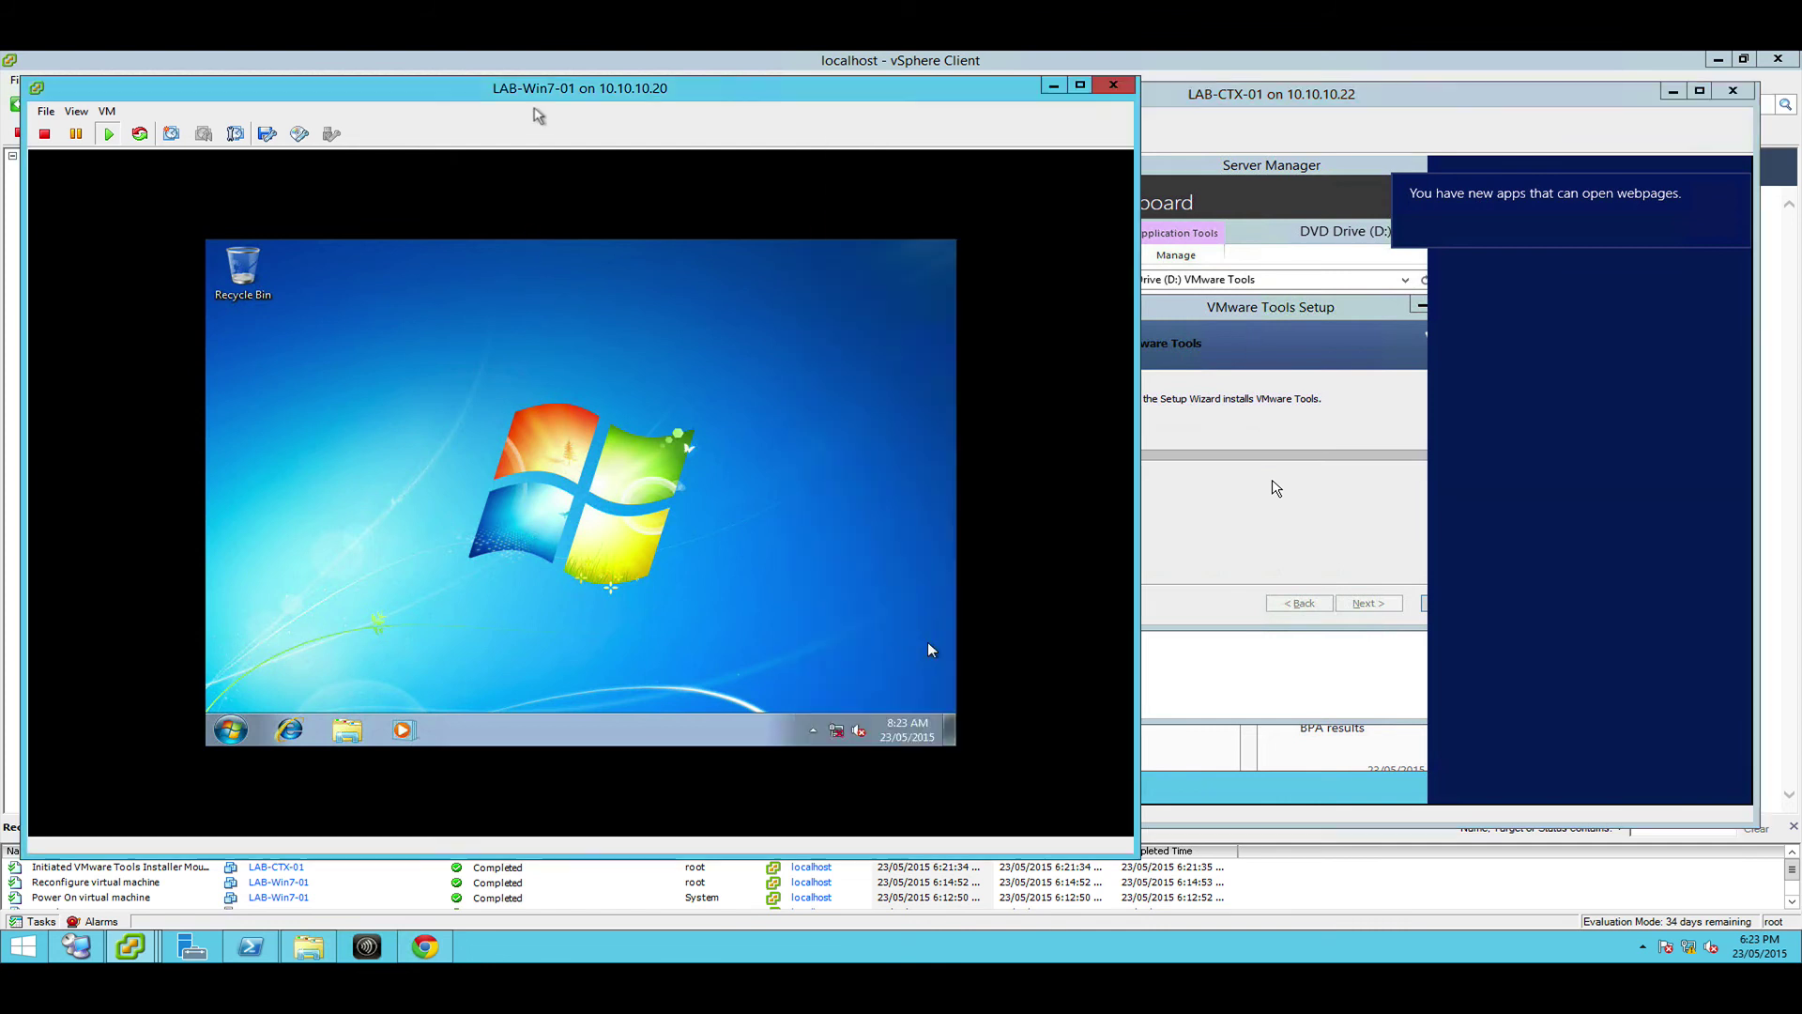
Mount the VMware Tools installer on LAB-Win7-01 from the Guest menu and confirm
left_click(105, 112)
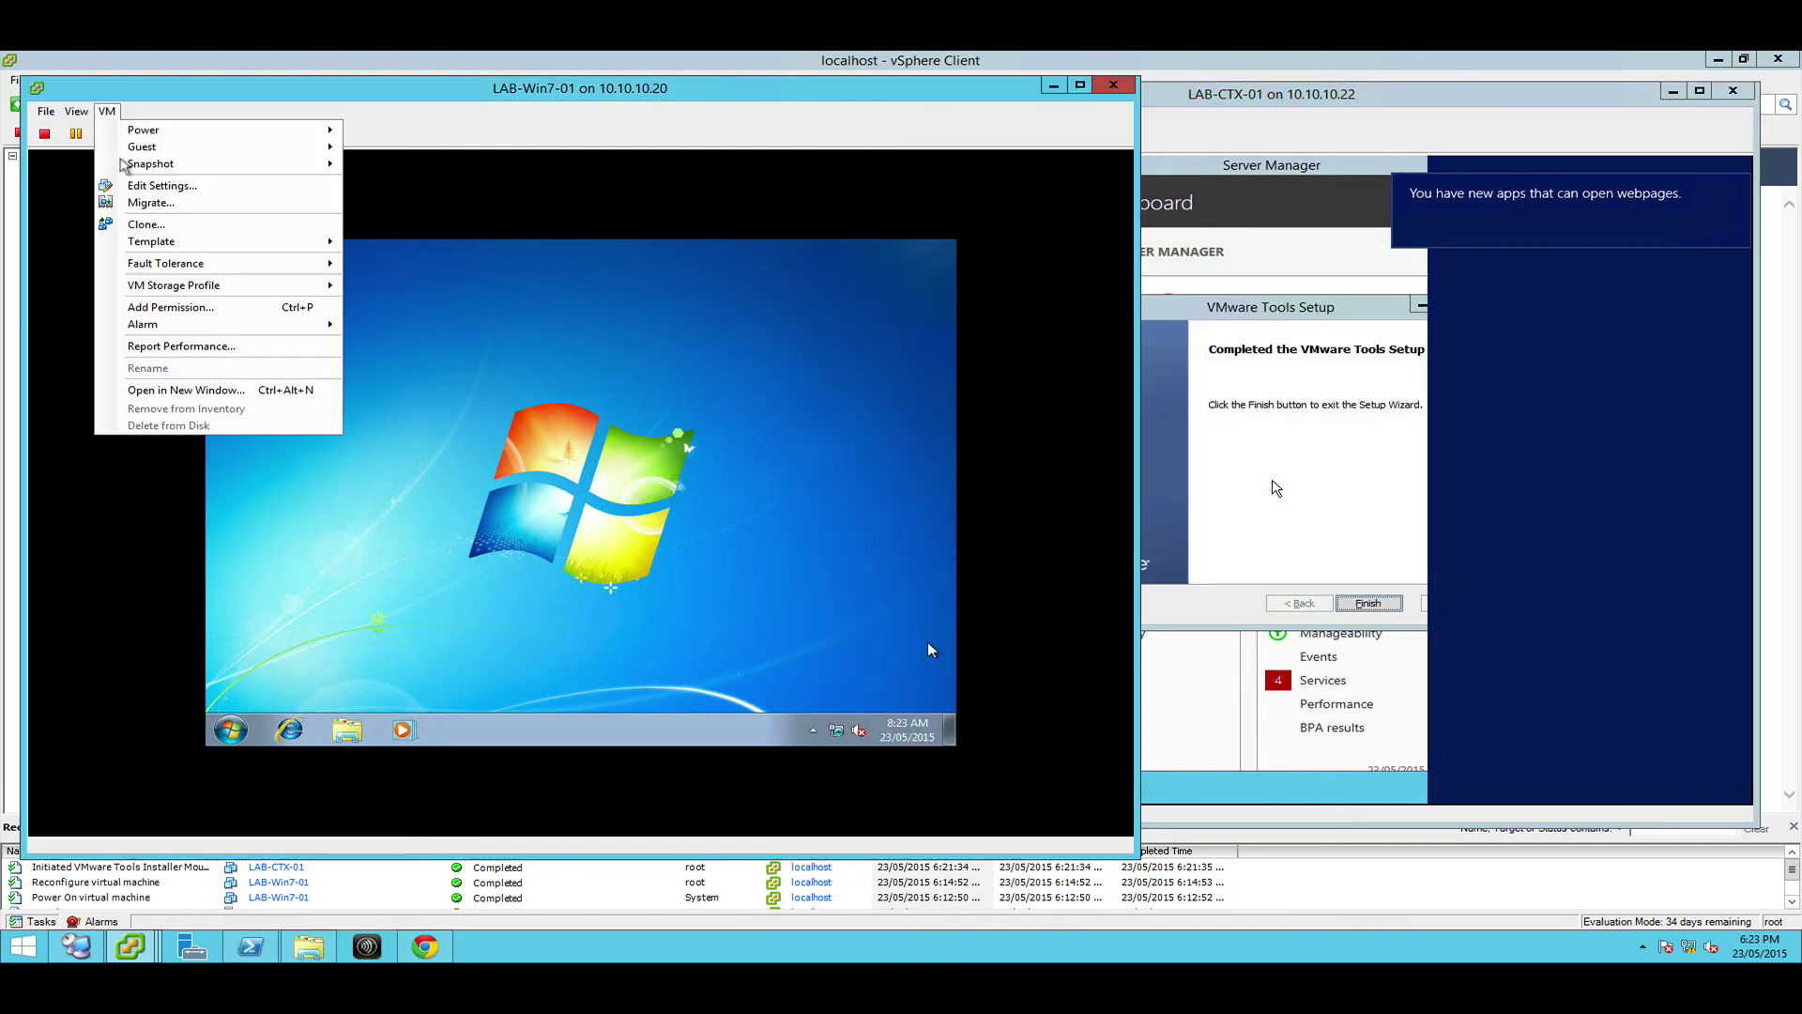
mouse_move(148, 148)
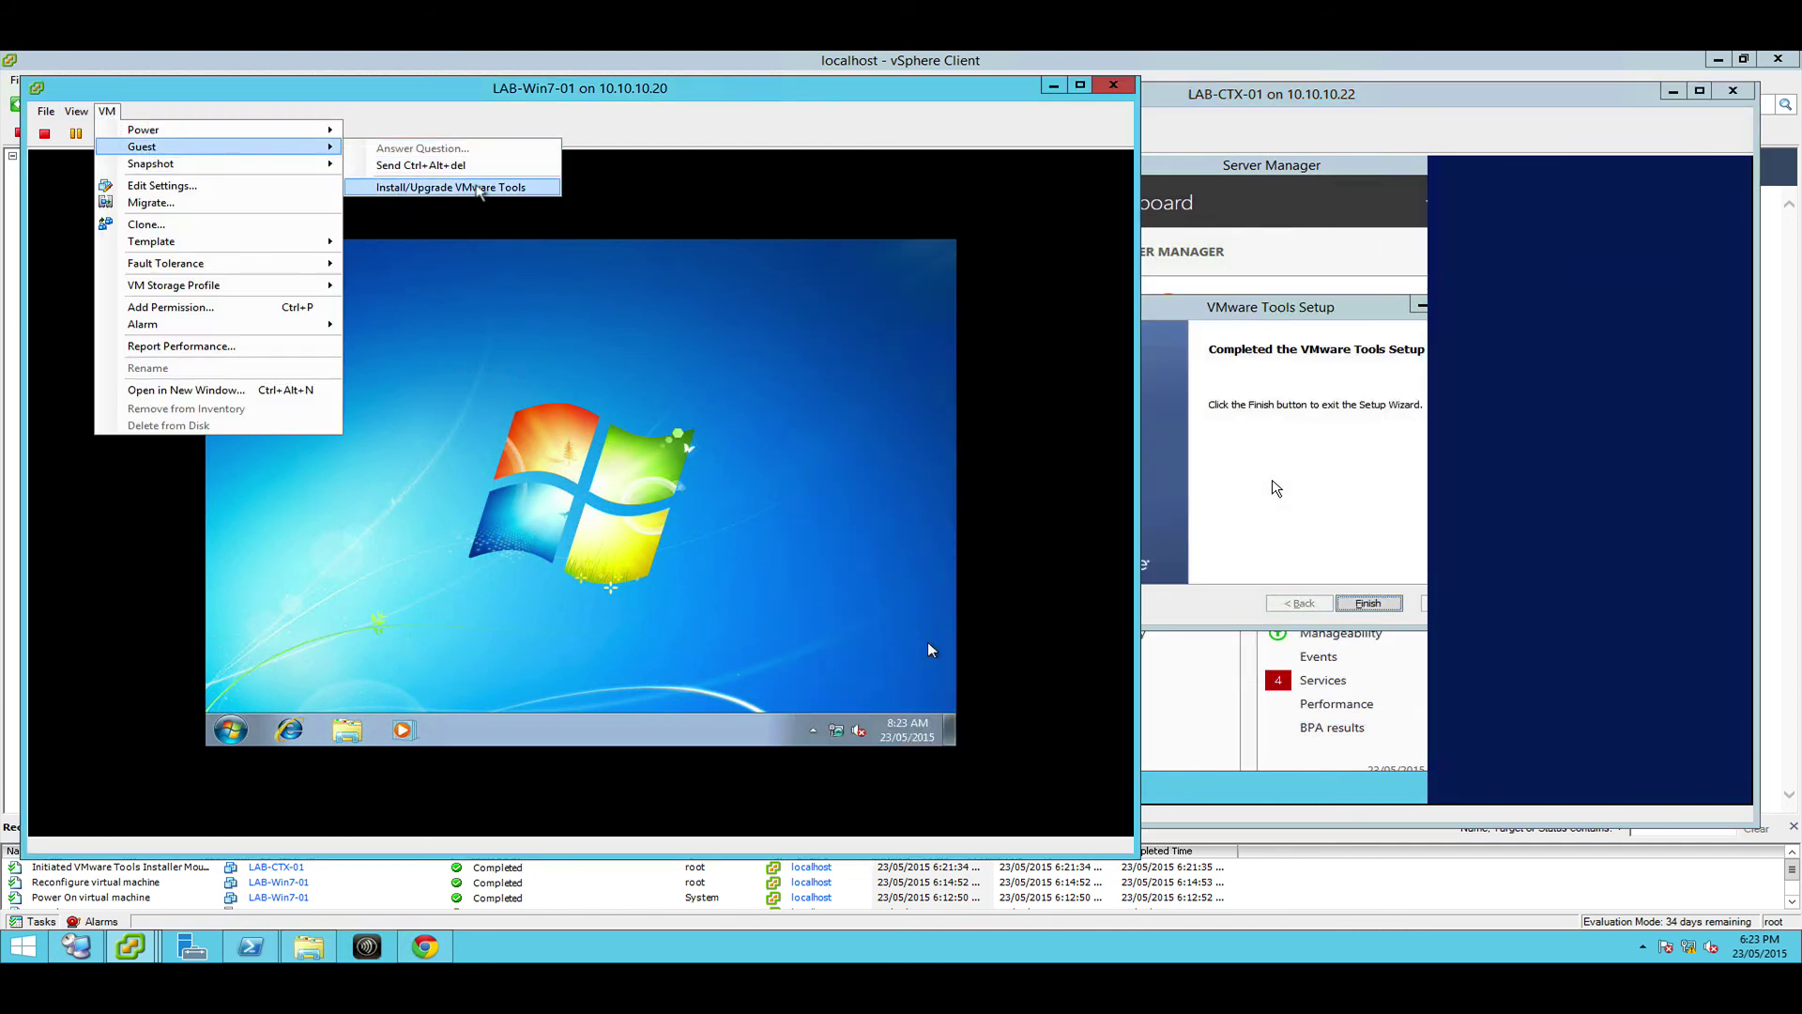
left_click(479, 191)
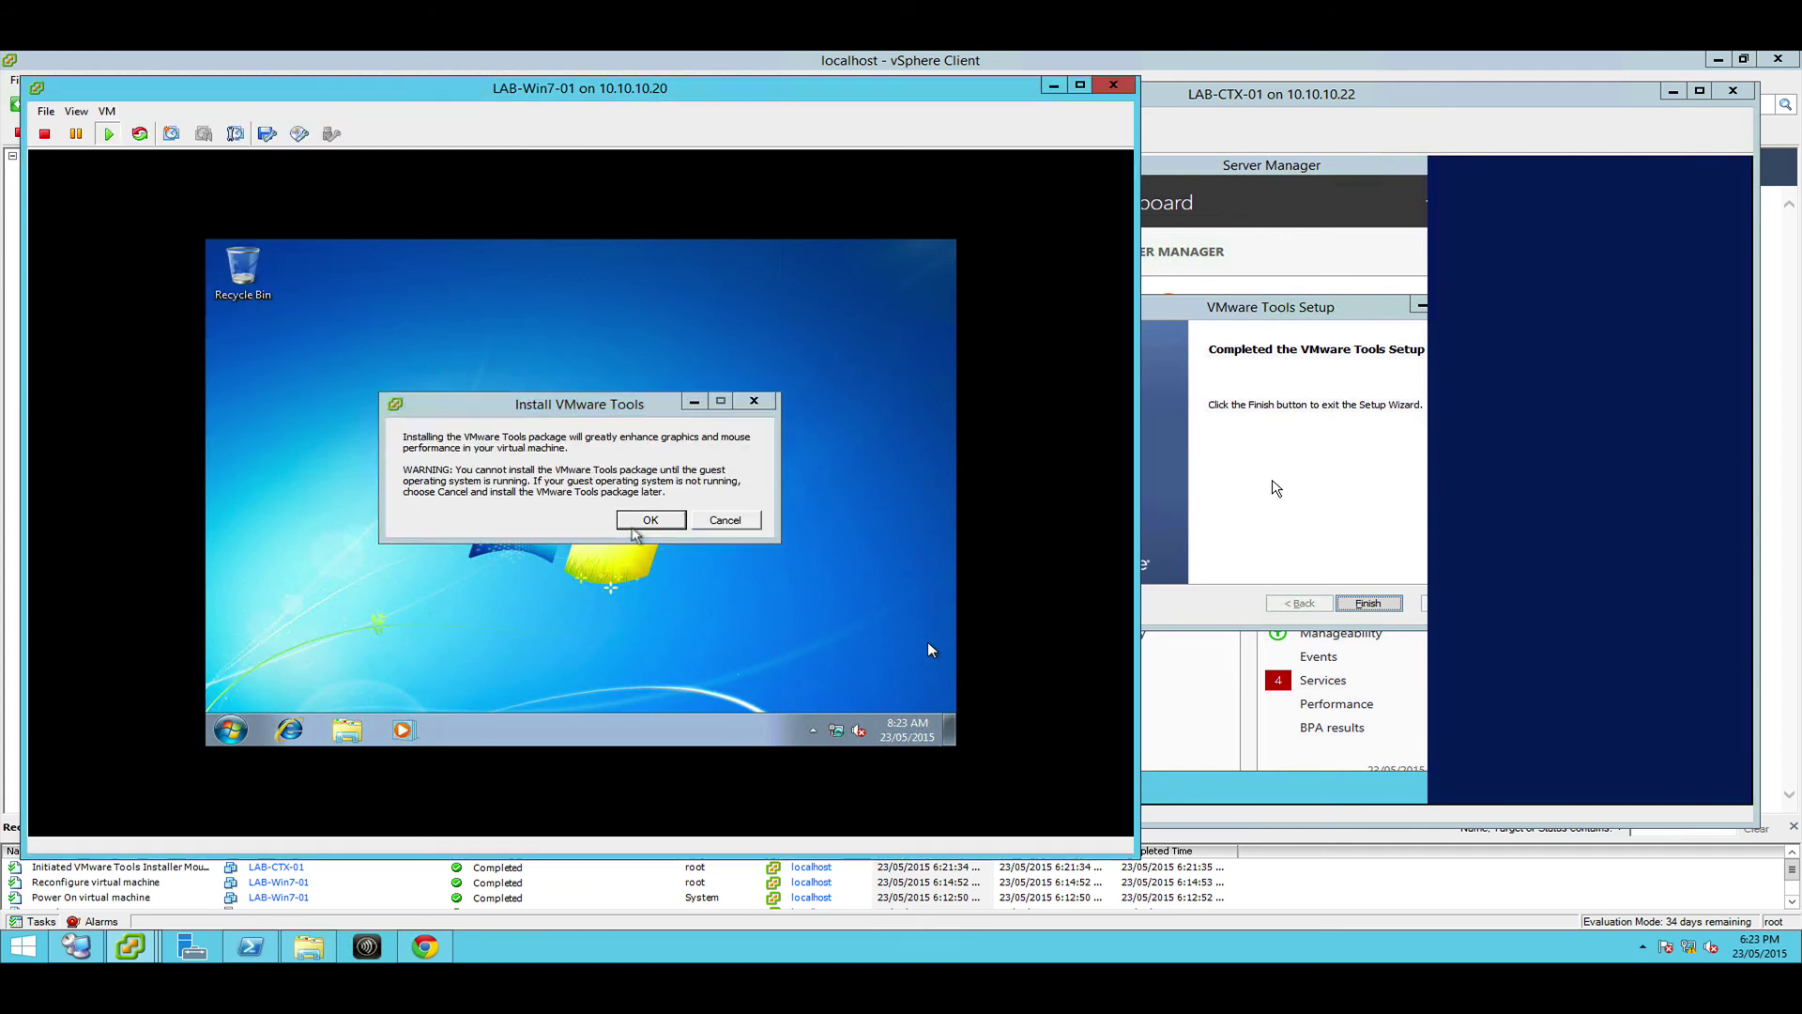
left_click(634, 525)
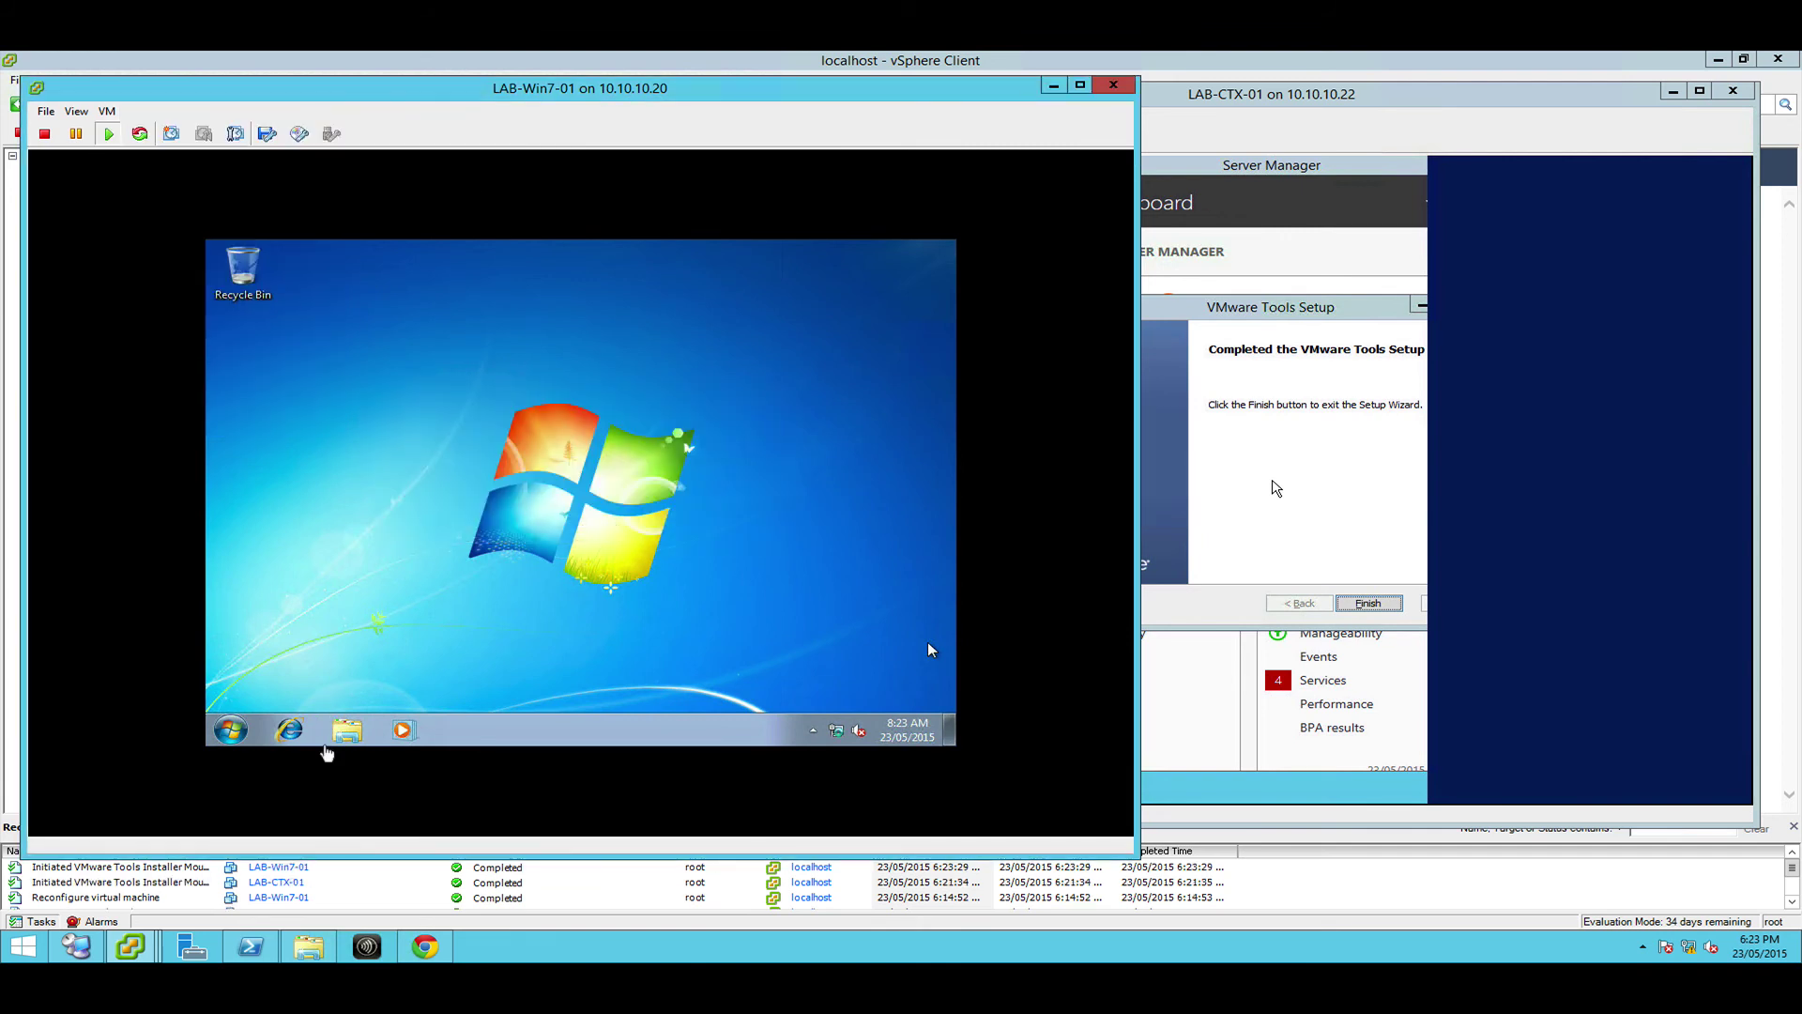
Inside the Win7 guest, run setup64.exe from AutoPlay and approve the UAC prompt
left_click(326, 753)
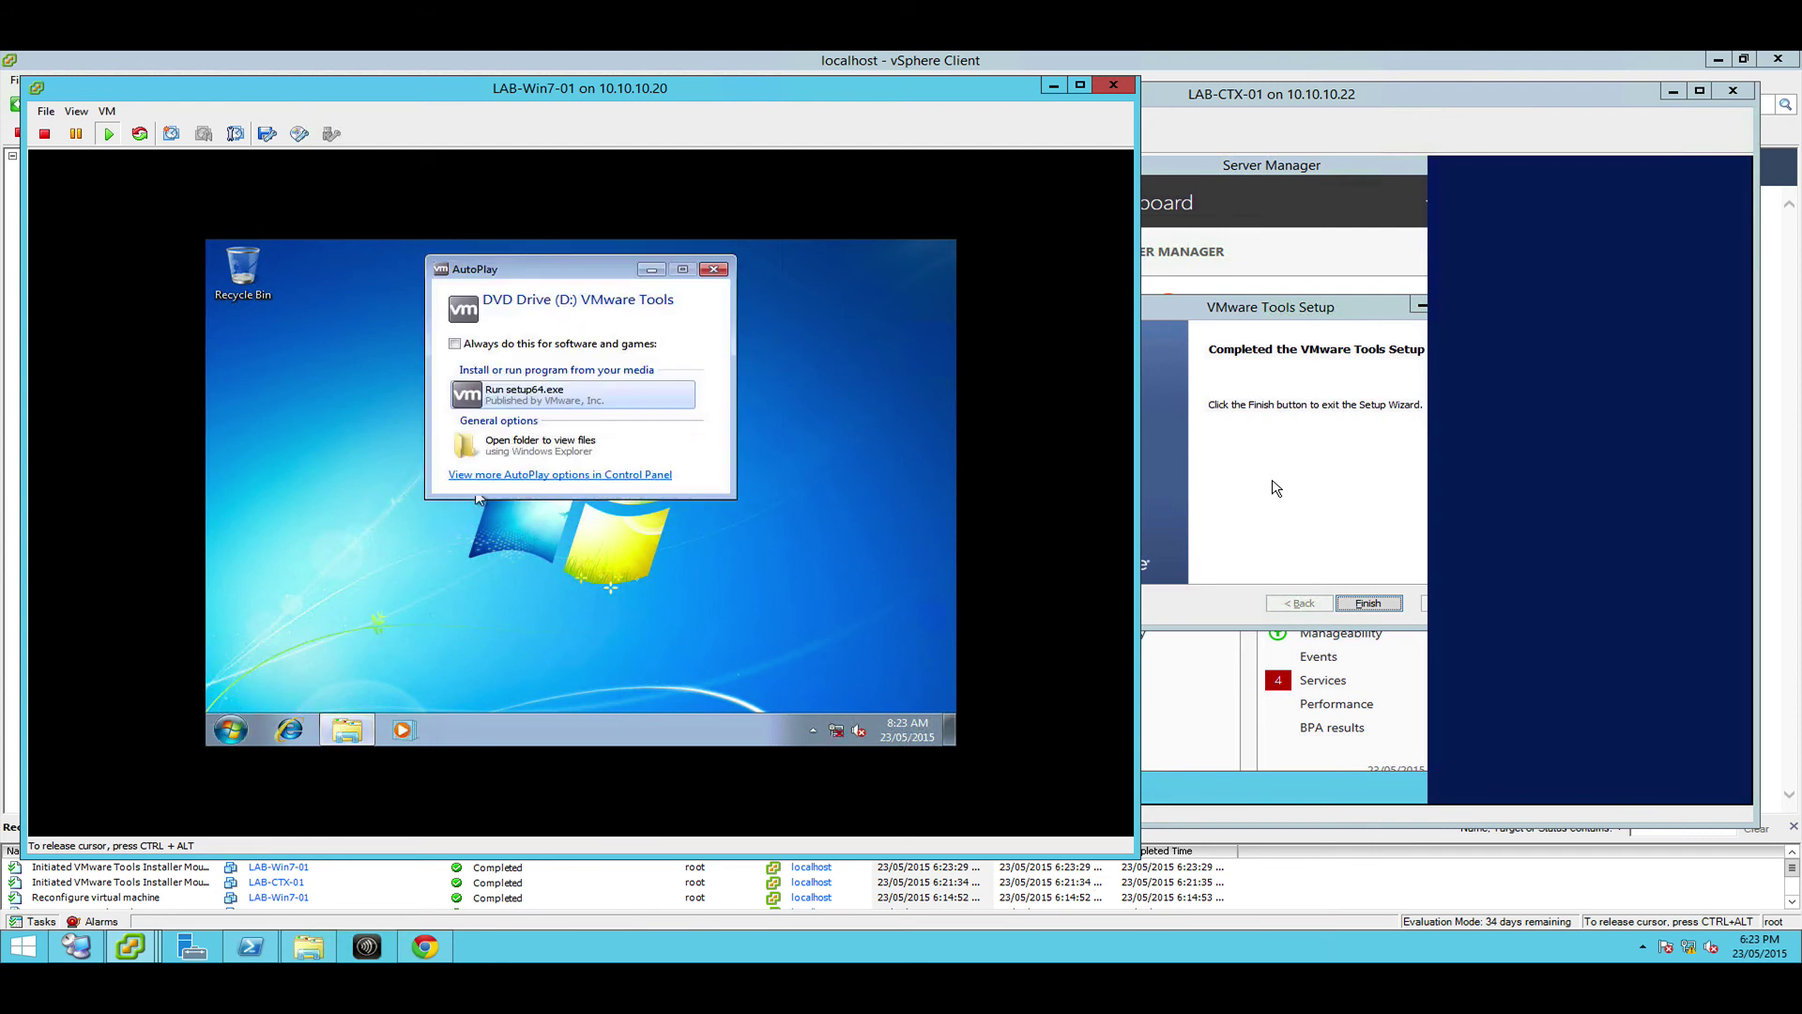
left_click(524, 401)
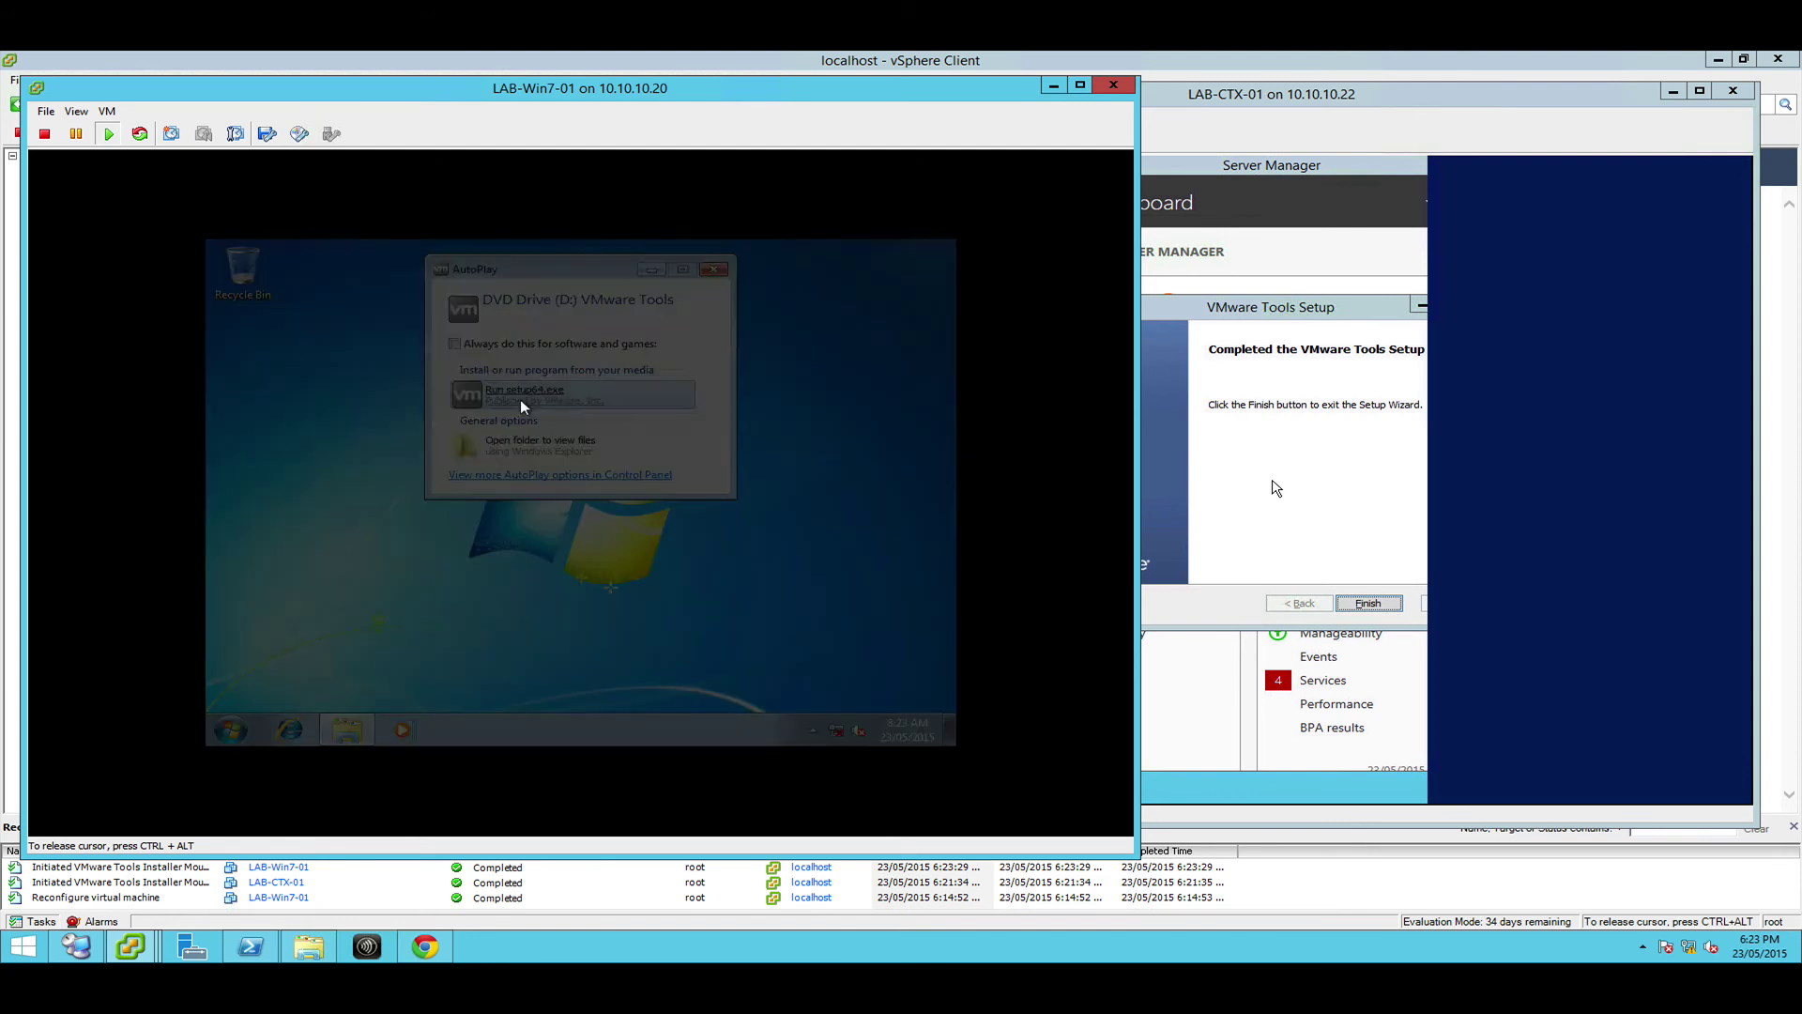
left_click(649, 400)
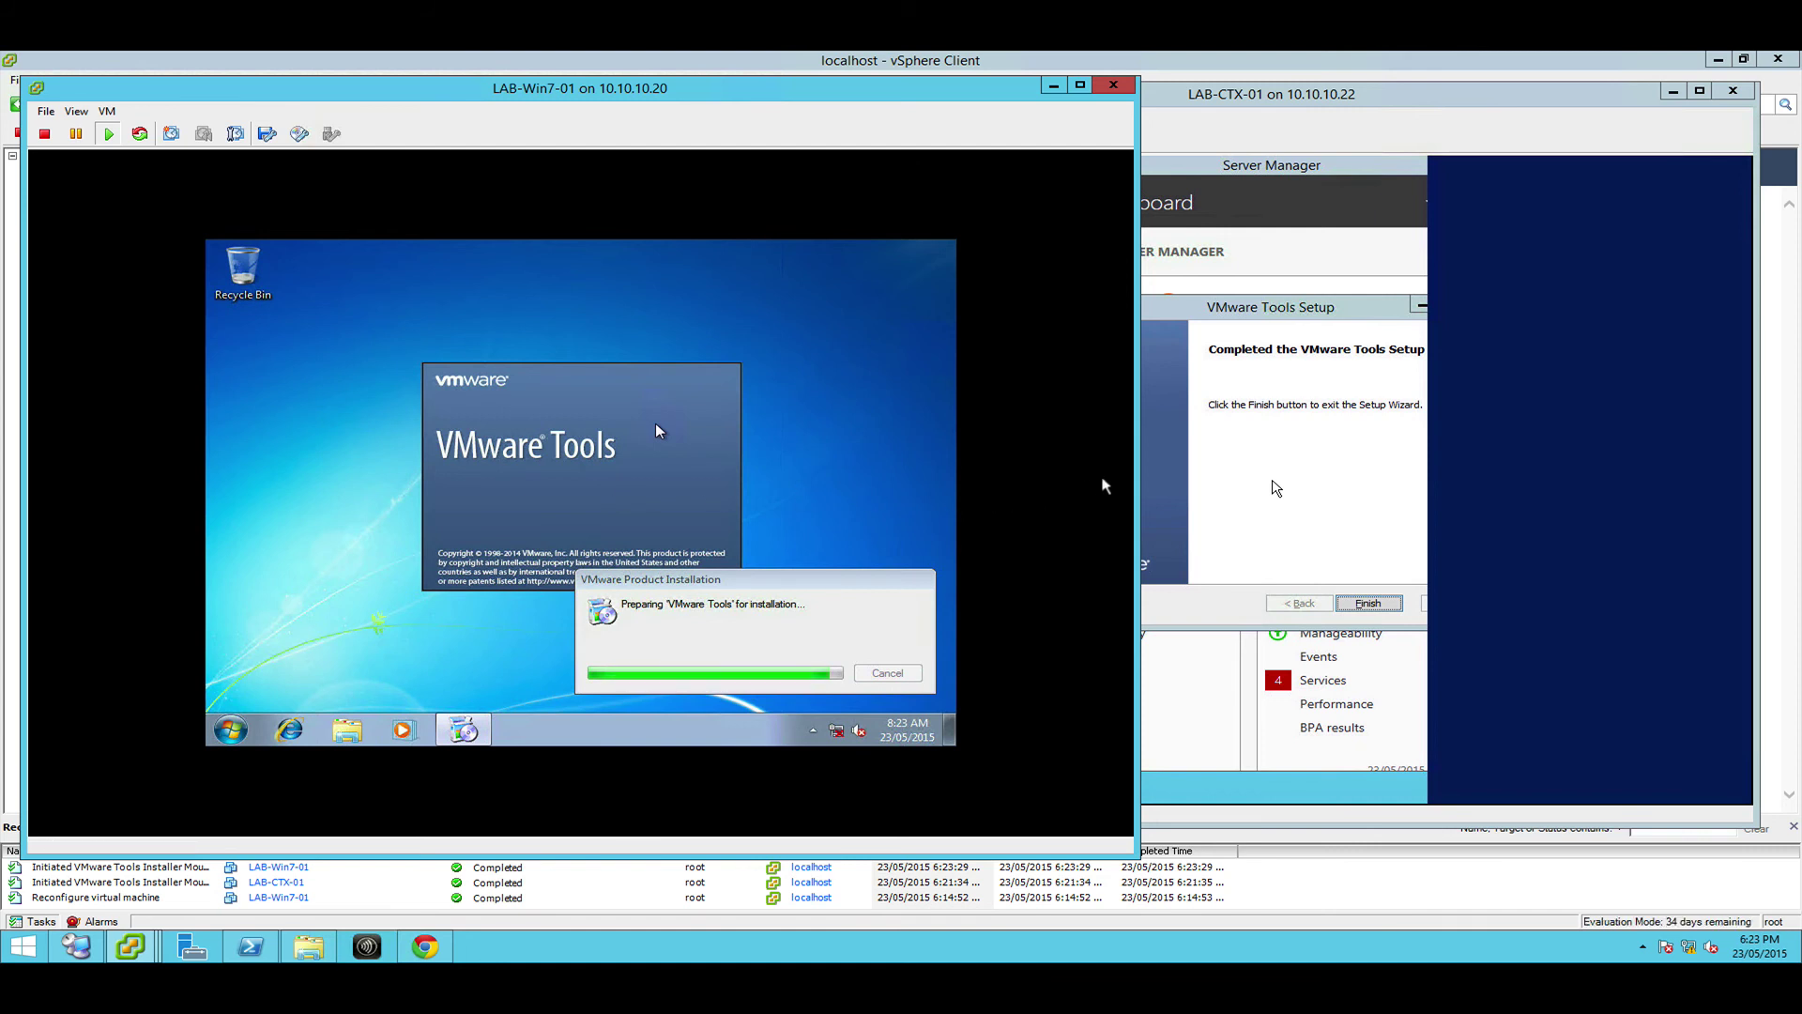
Finish VMware Tools setup on LAB-CTX-01, accept the restart, then focus the LAB-Win7-01 console
left_click(1220, 464)
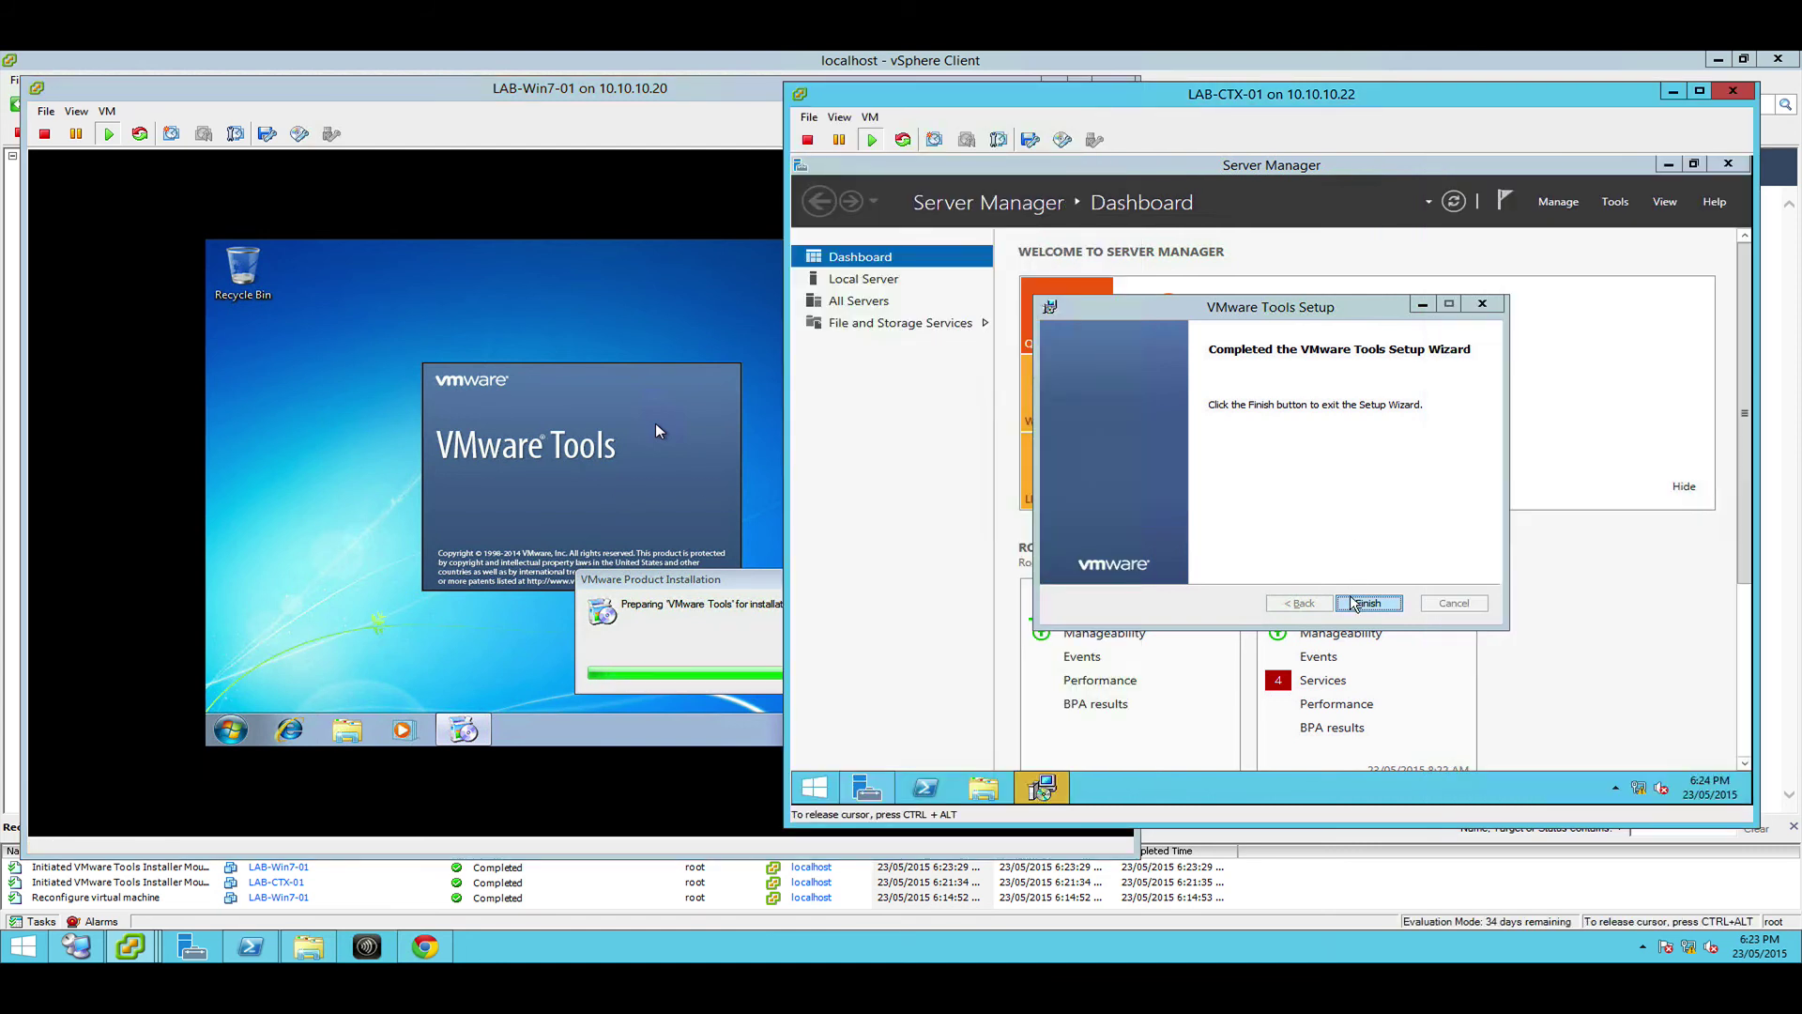
left_click(1353, 603)
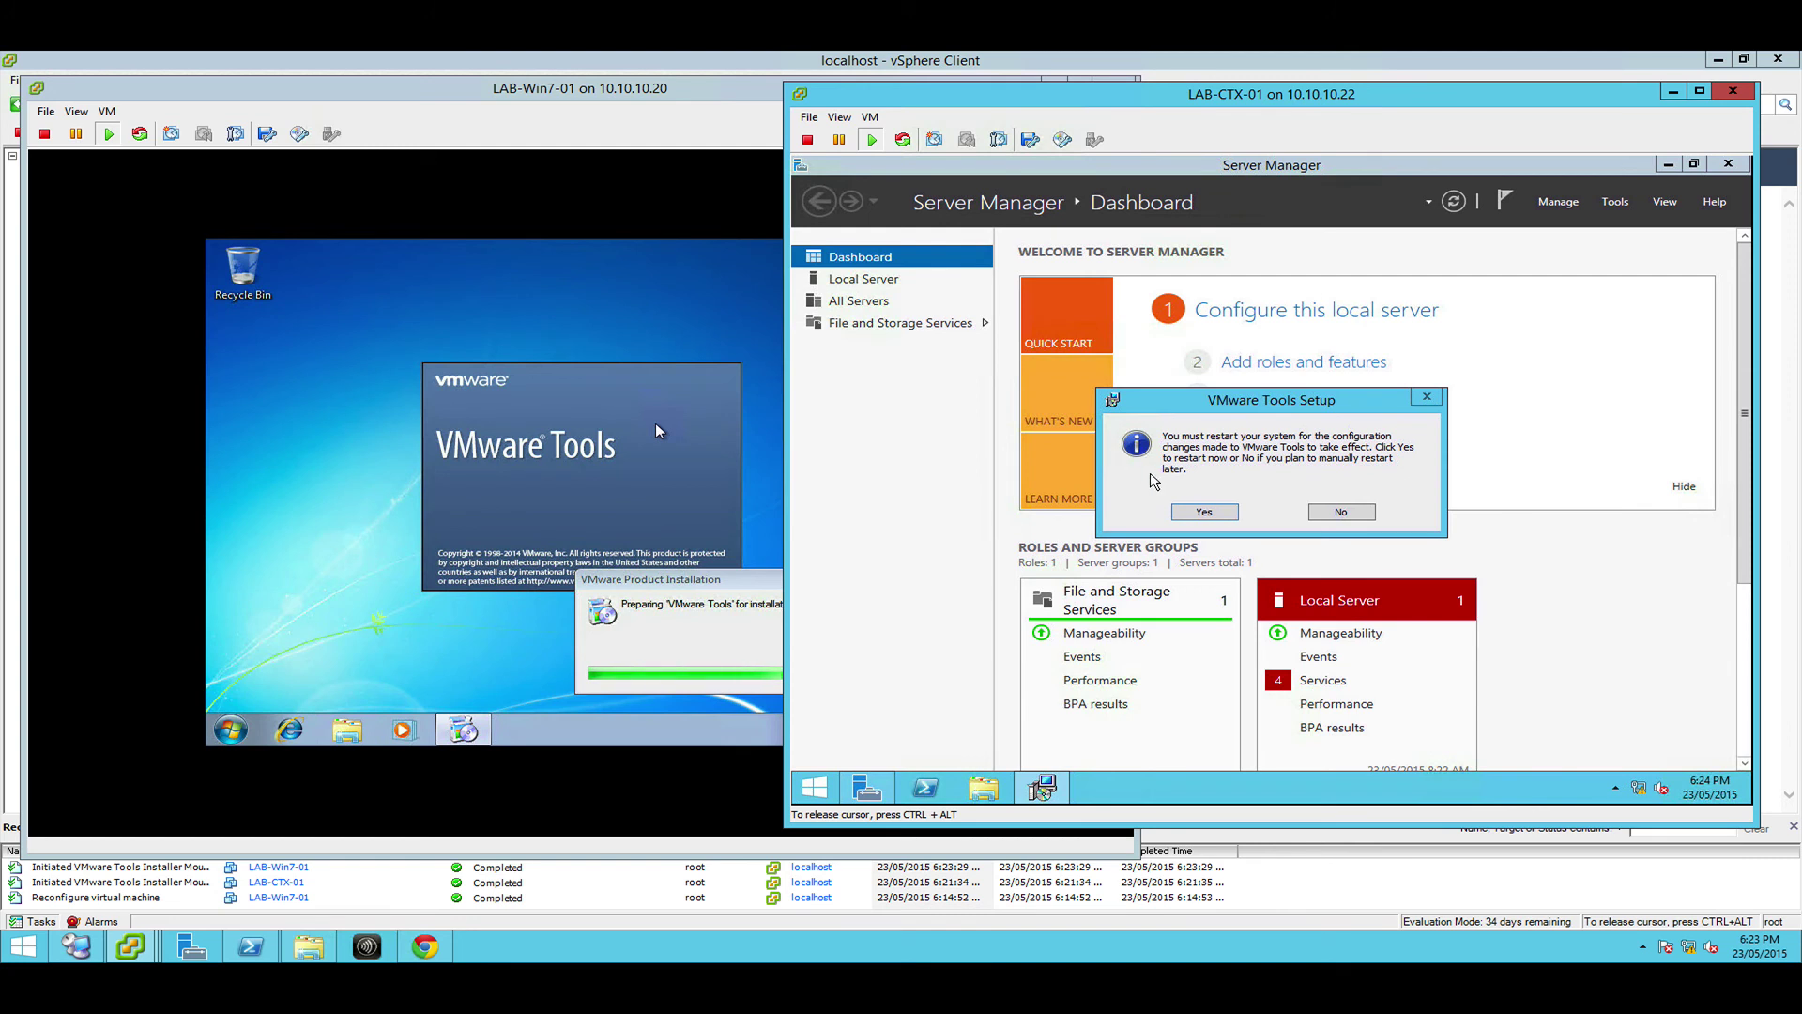
left_click(1192, 512)
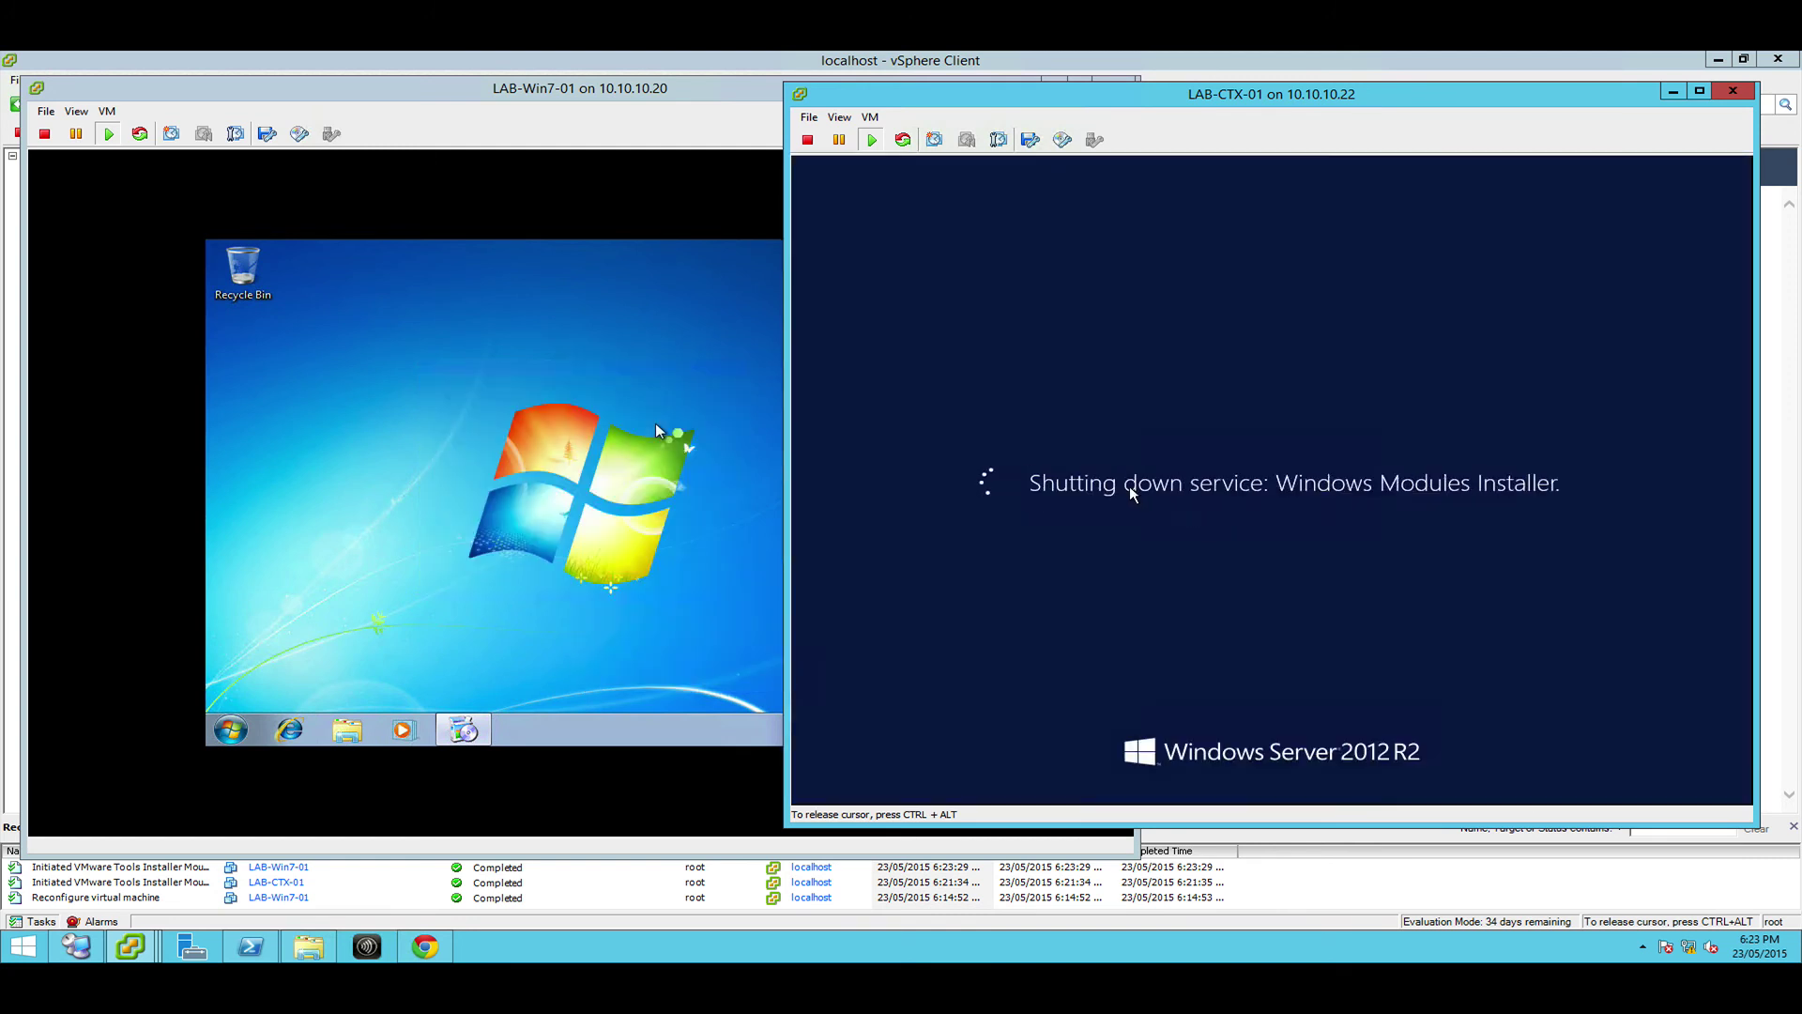
left_click(543, 111)
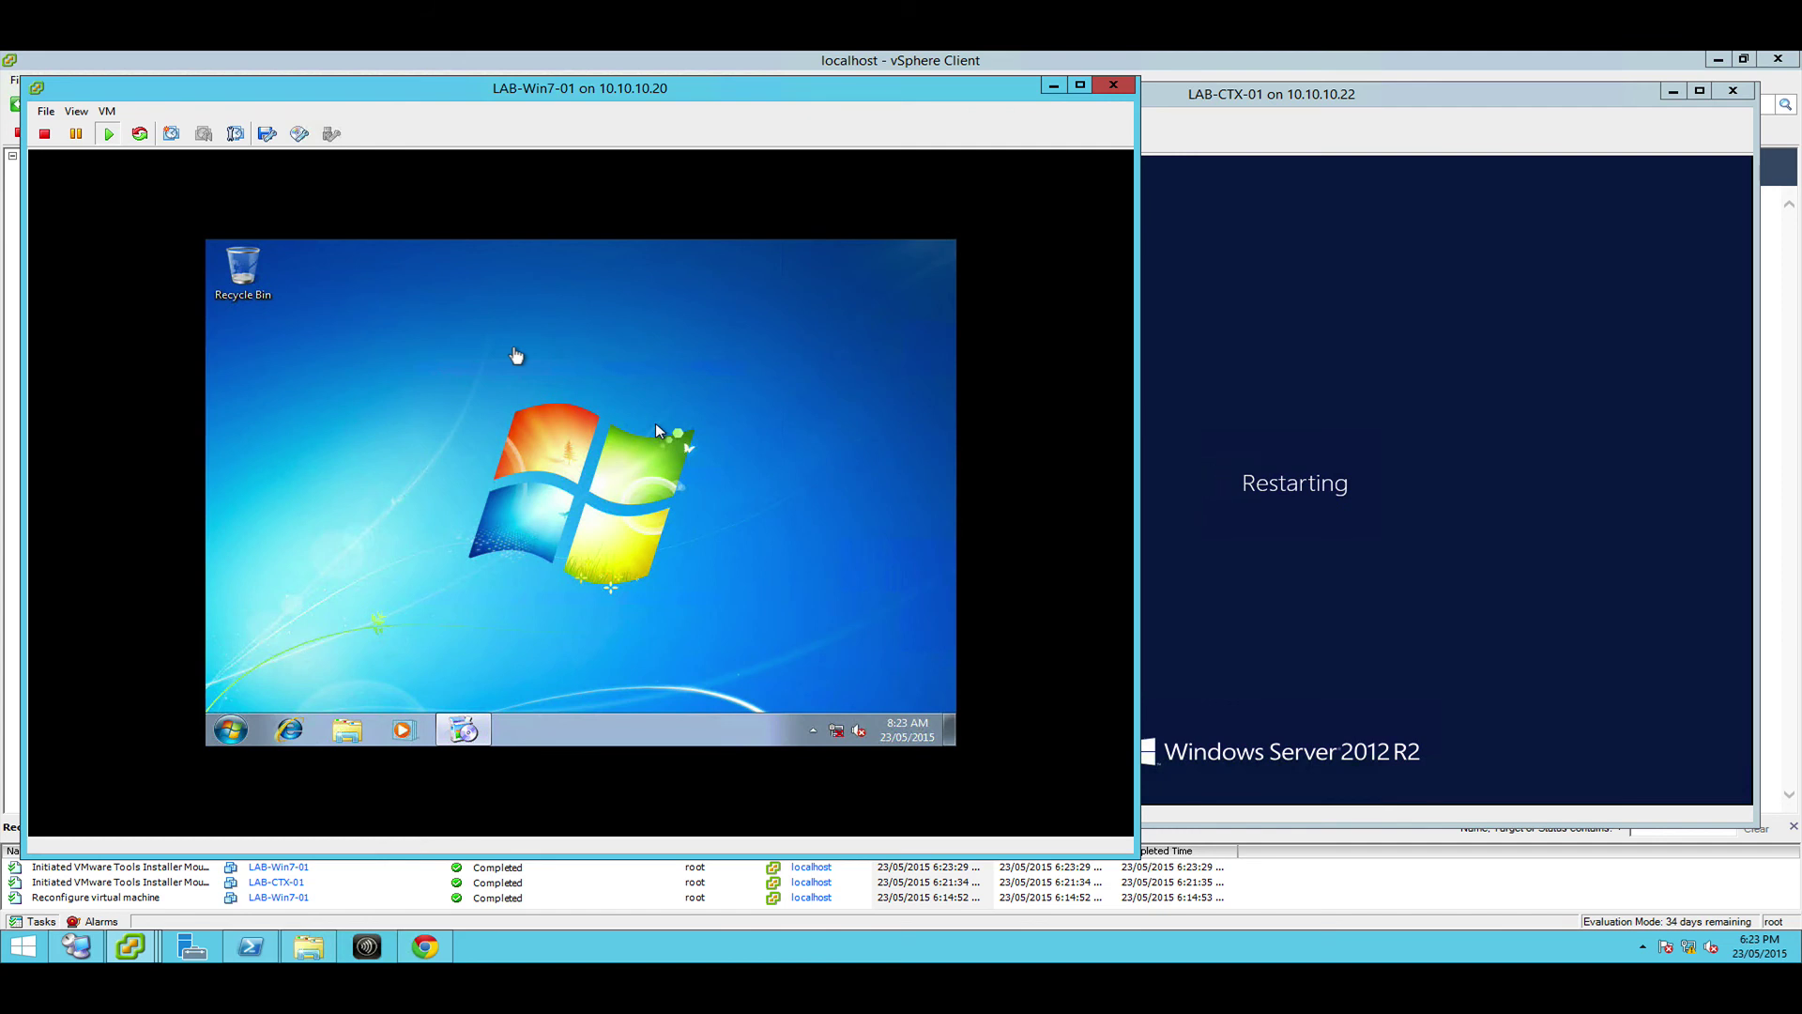
left_click(460, 730)
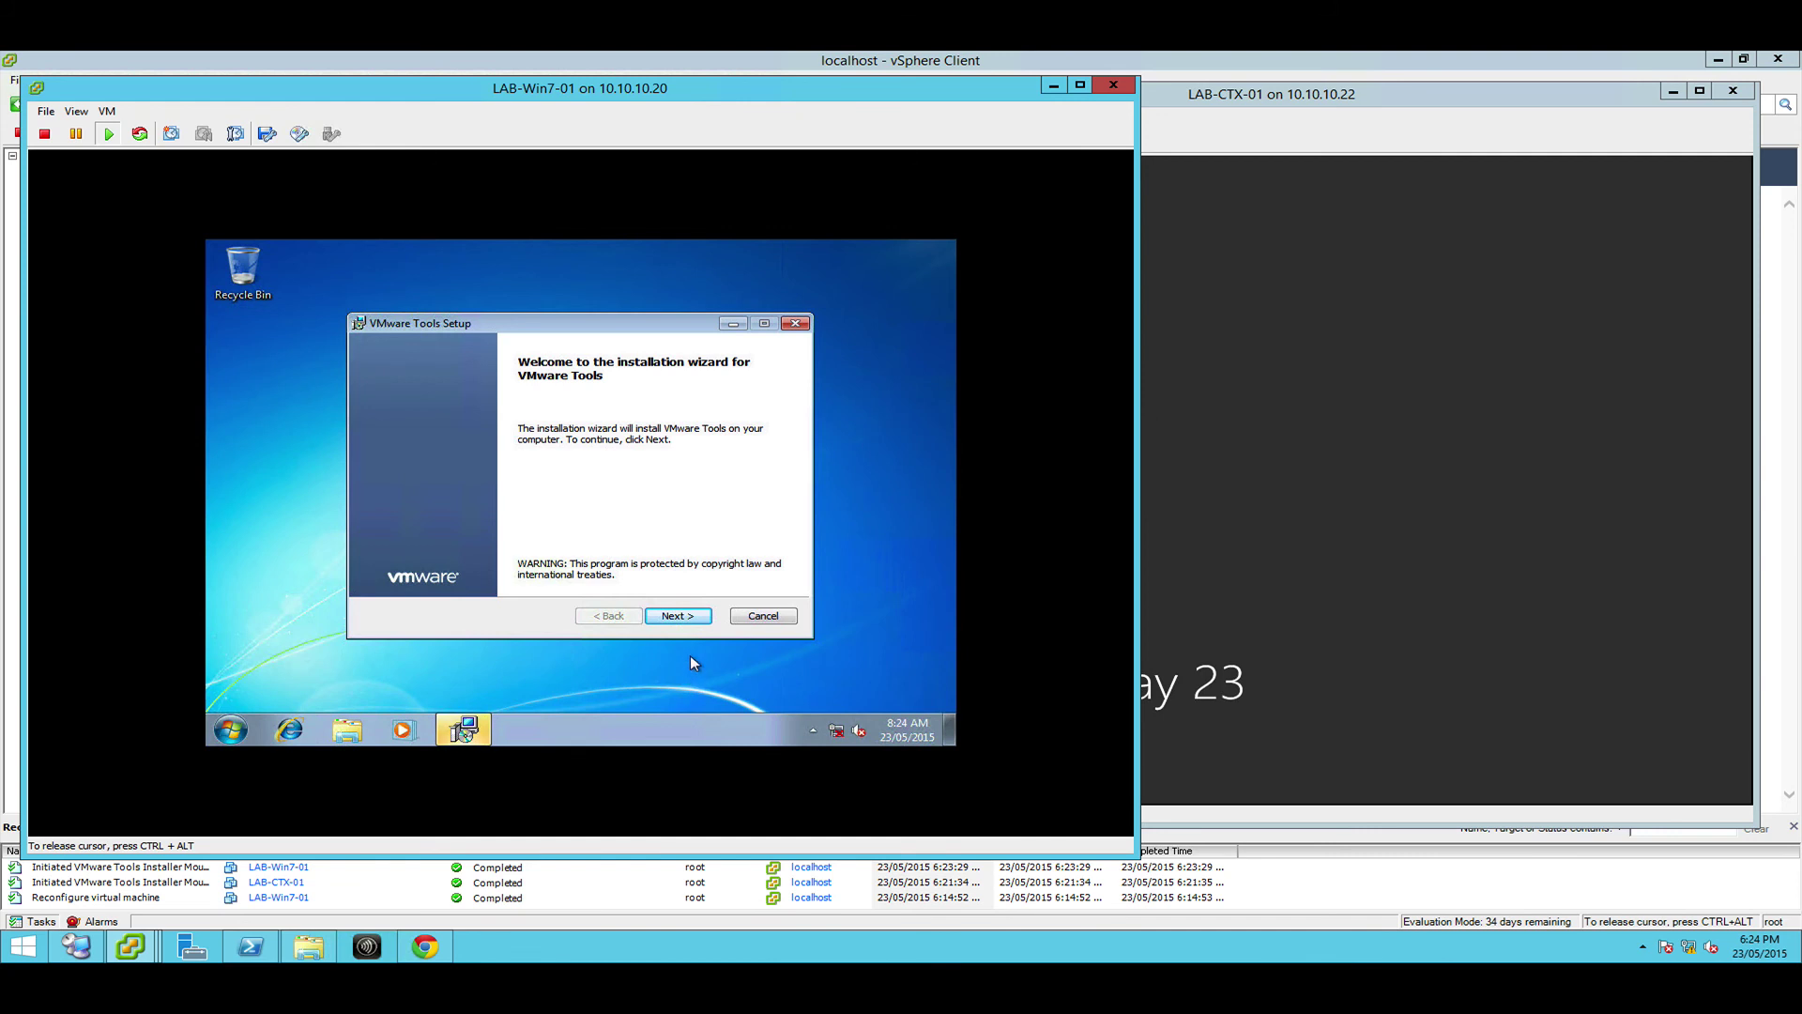
Install VMware Tools on LAB-Win7-01 with the Typical setup, click Finish, and accept the restart
left_click(689, 617)
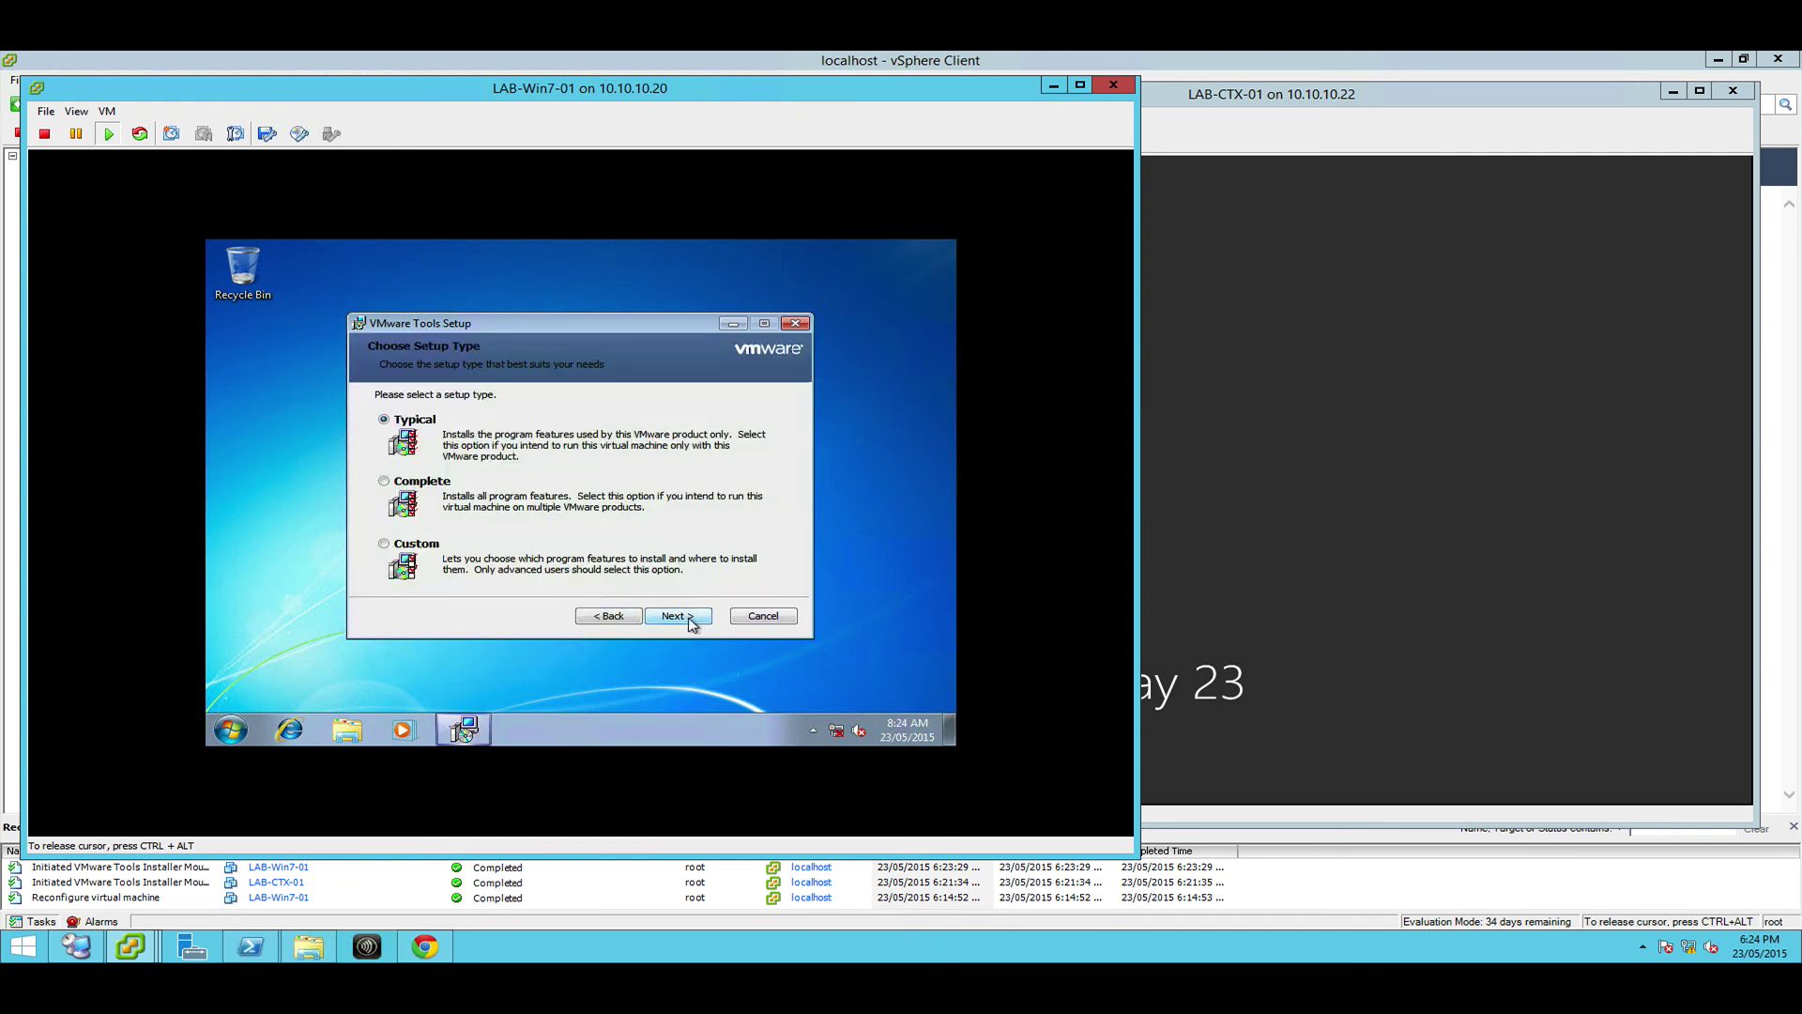
left_click(689, 618)
left_click(688, 617)
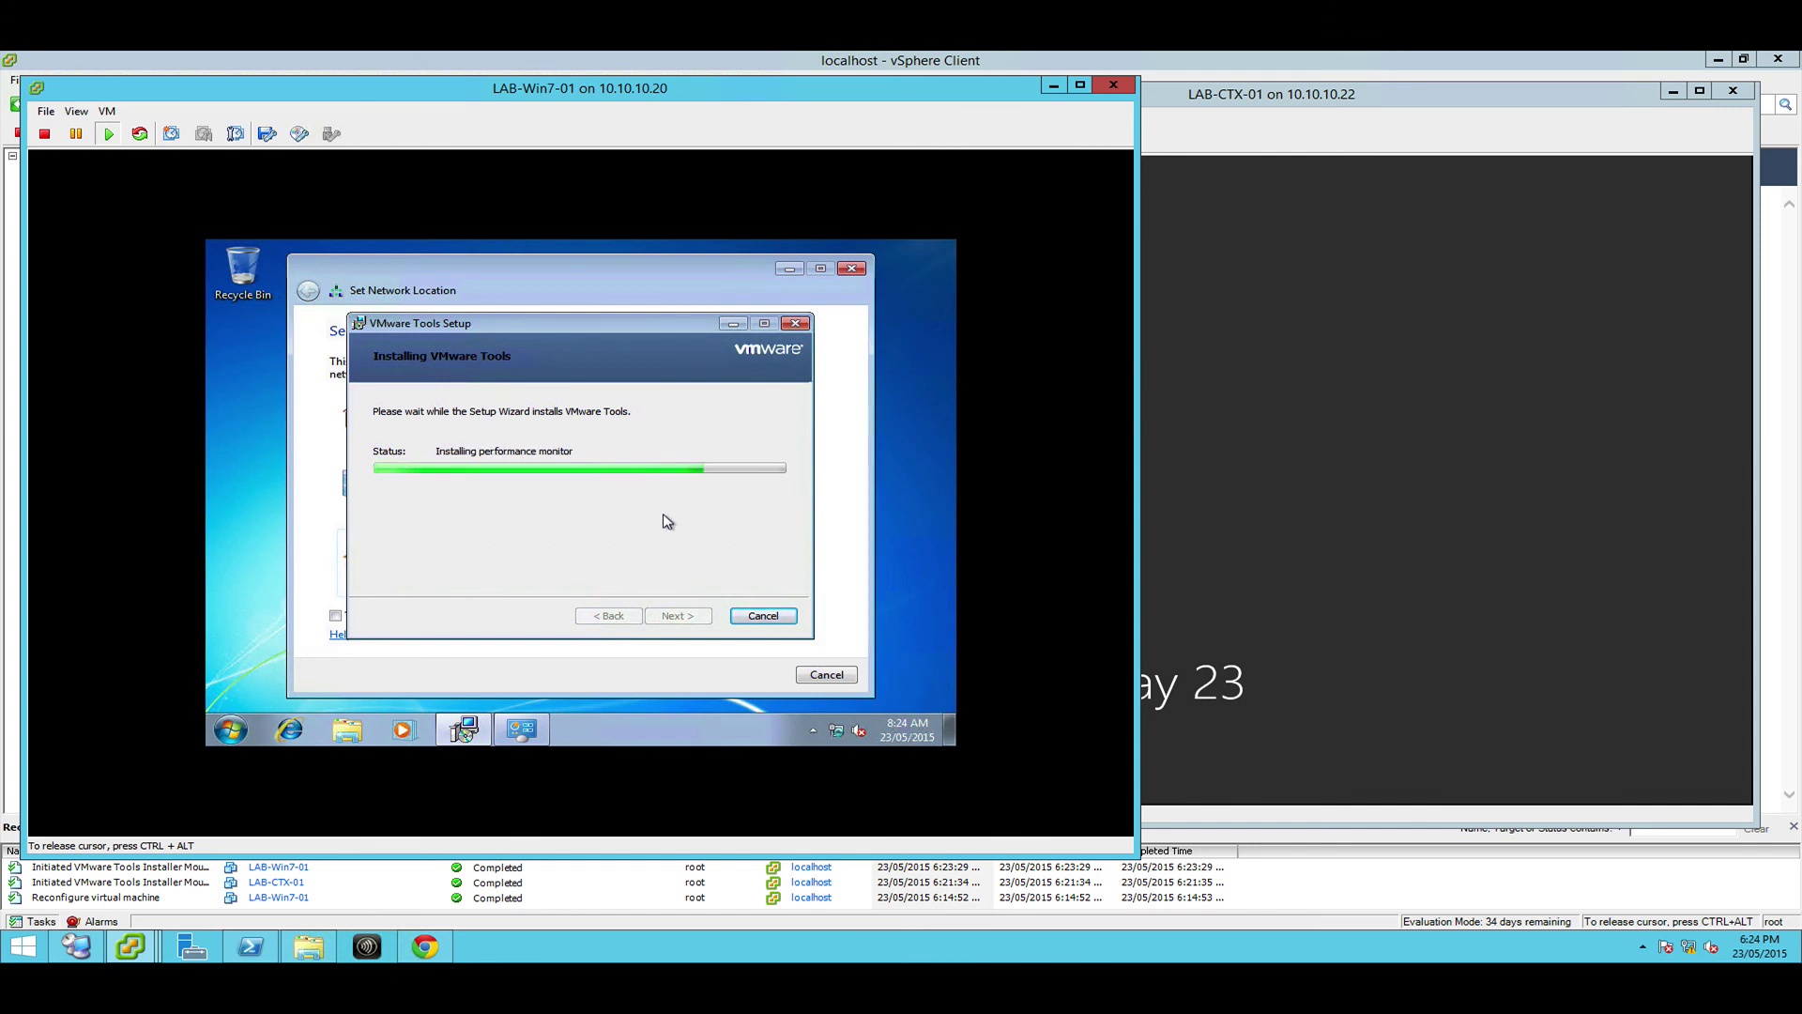
left_click_drag(535, 324, 578, 342)
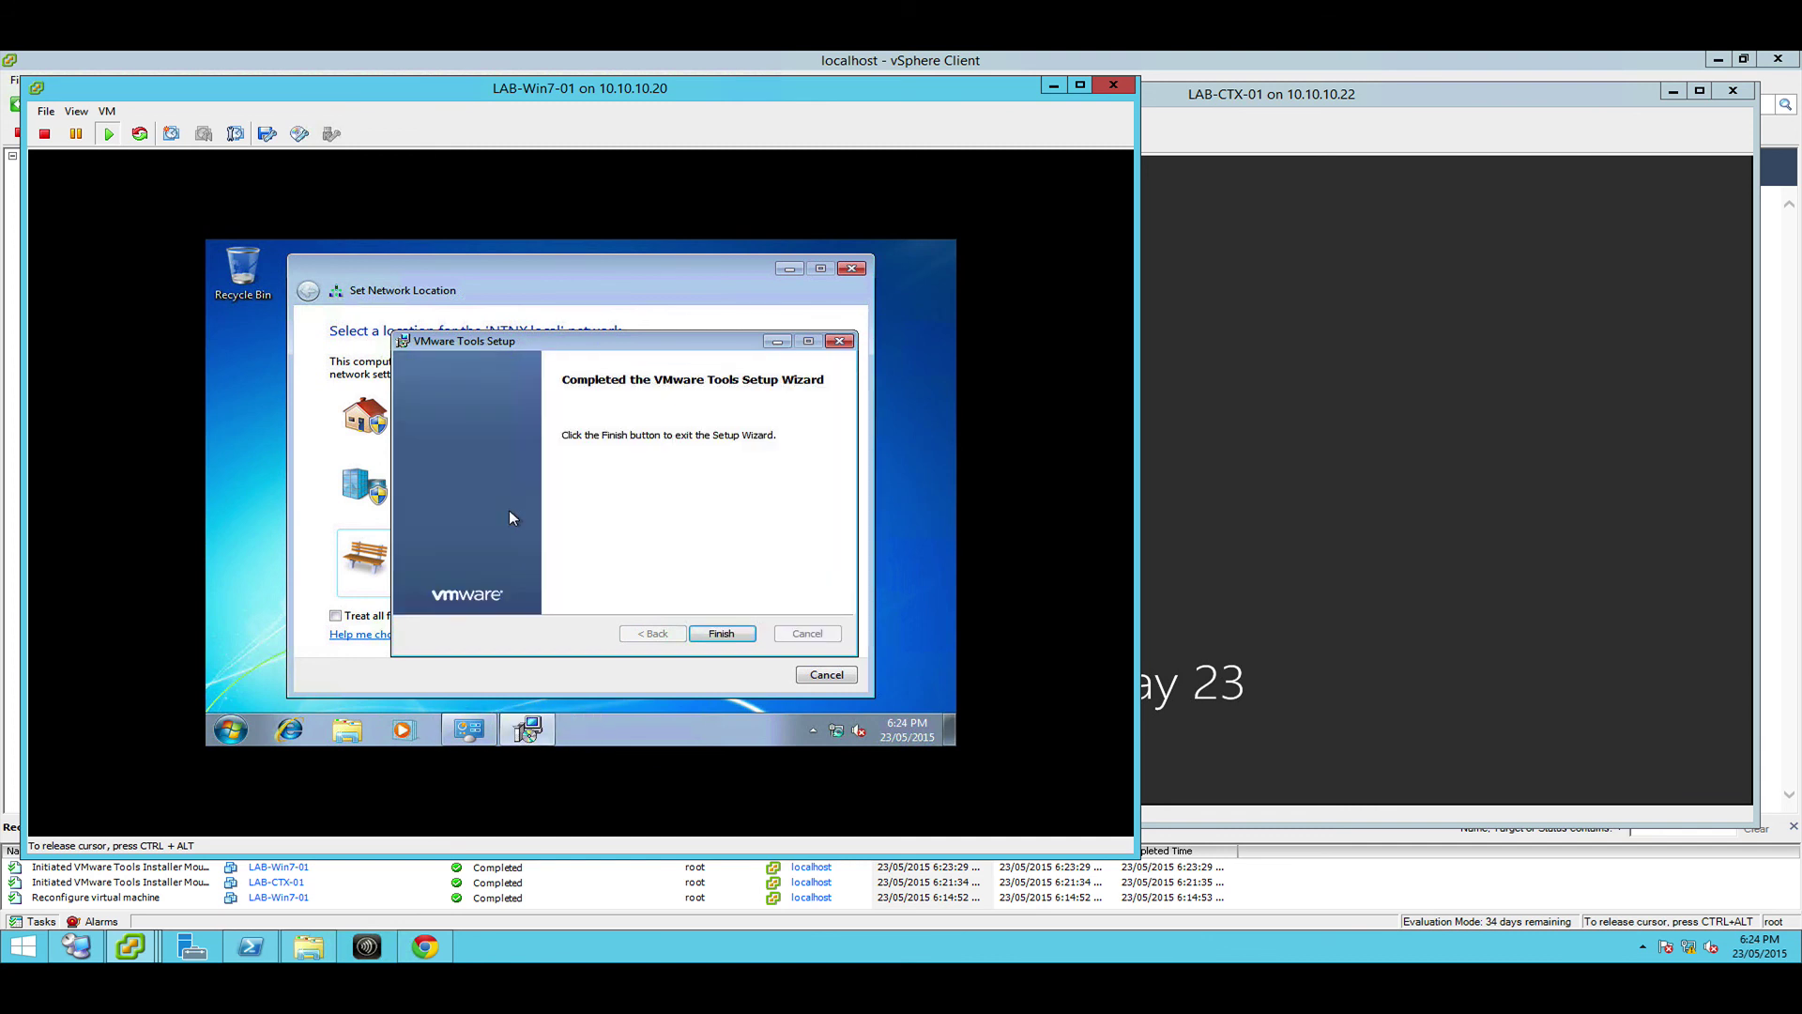
left_click(721, 634)
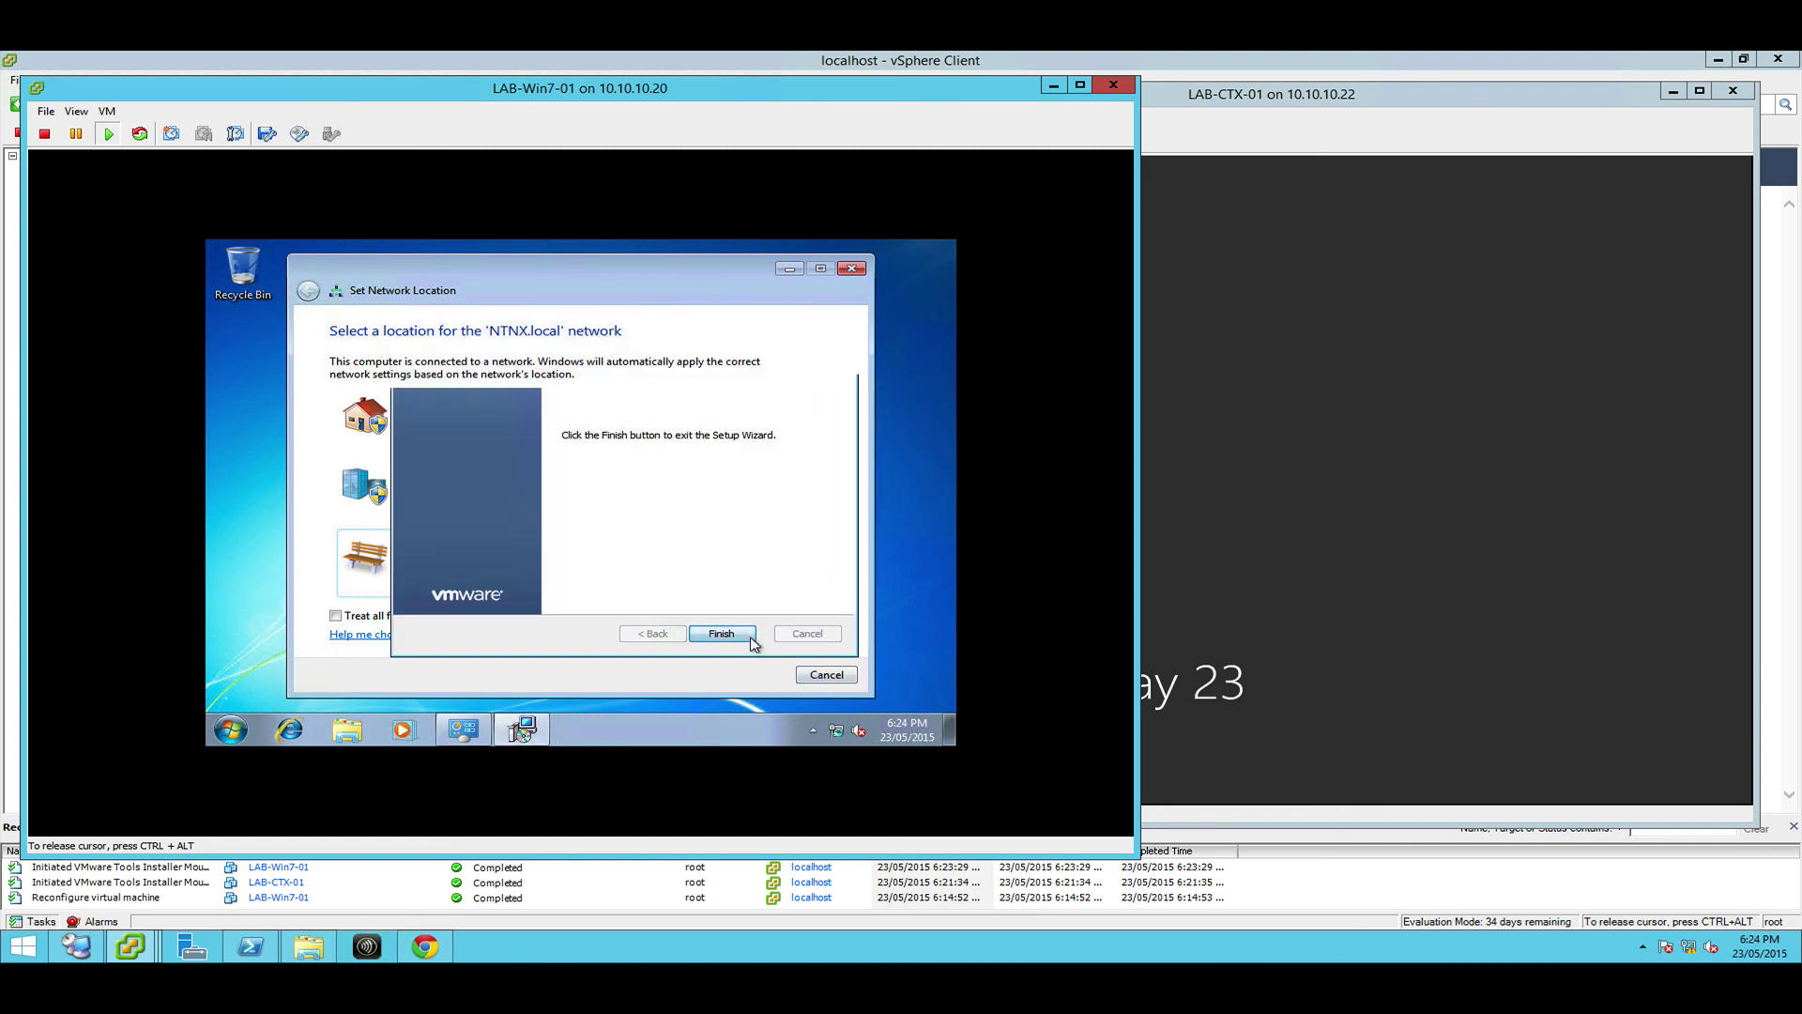
left_click(514, 525)
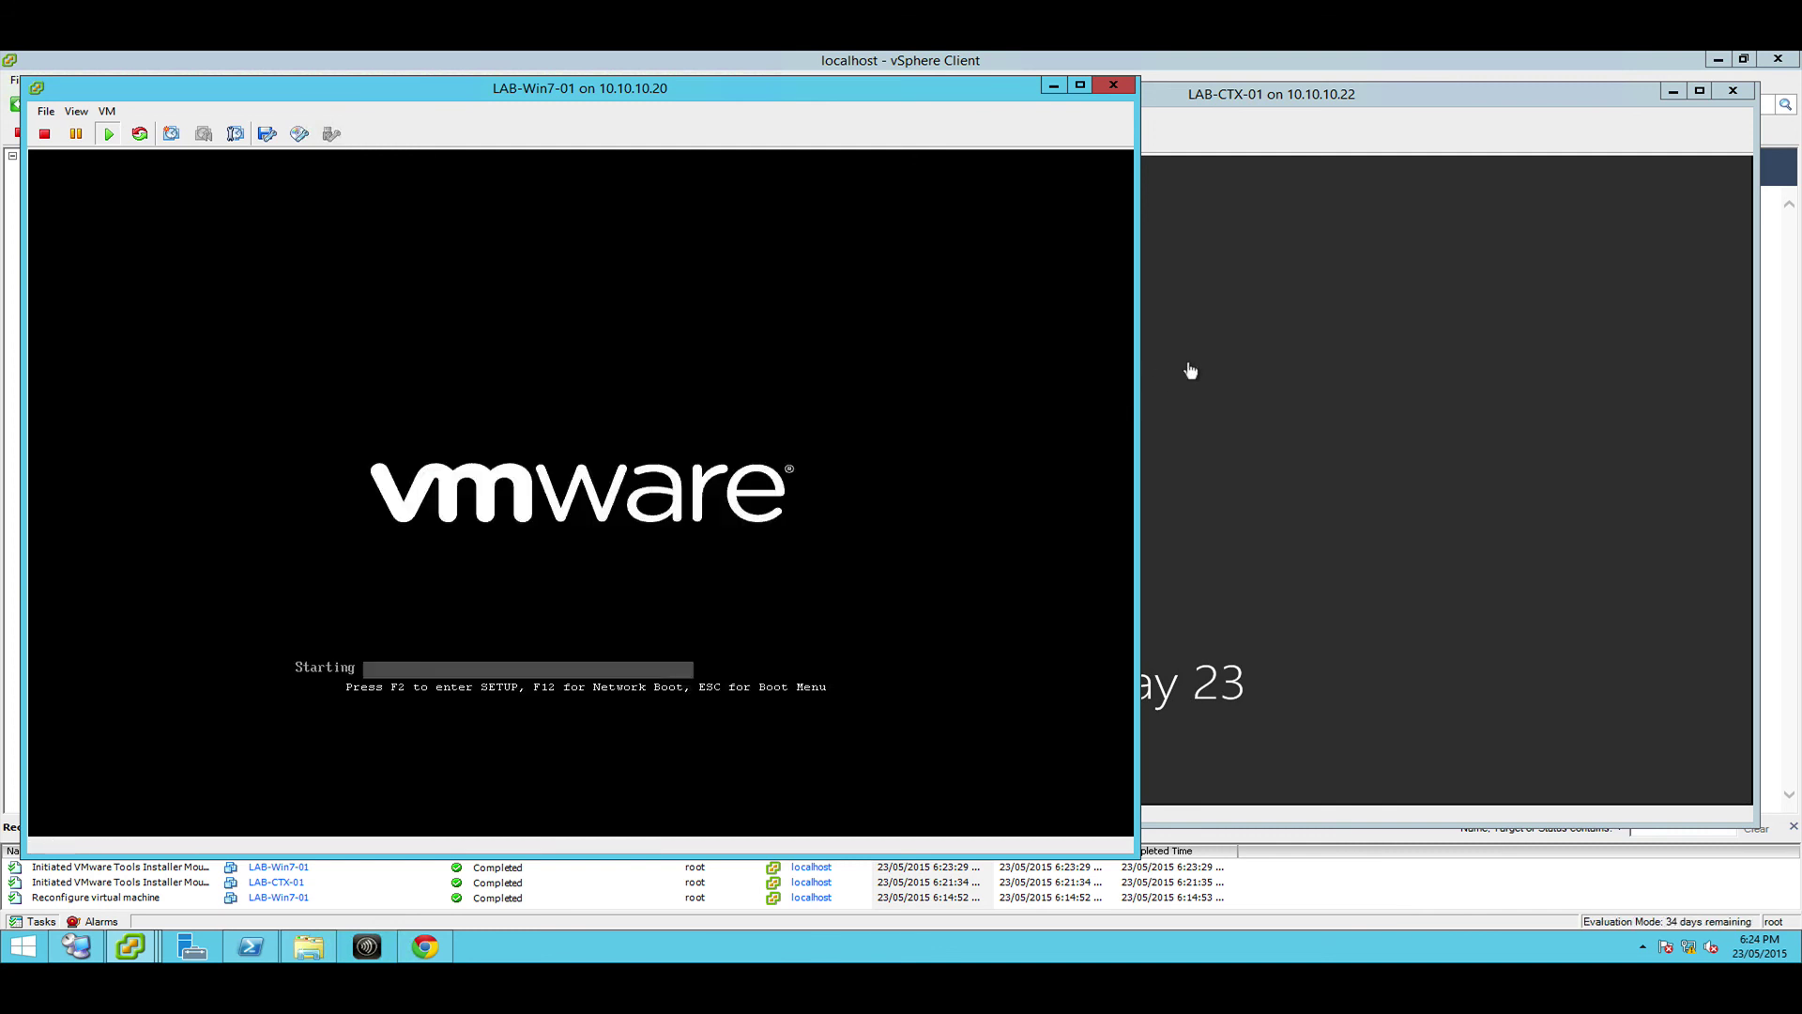
Close the LAB-Win7-01 and LAB-CTX-01 console windows and select LAB-CTX-01 in the inventory
left_click(1272, 148)
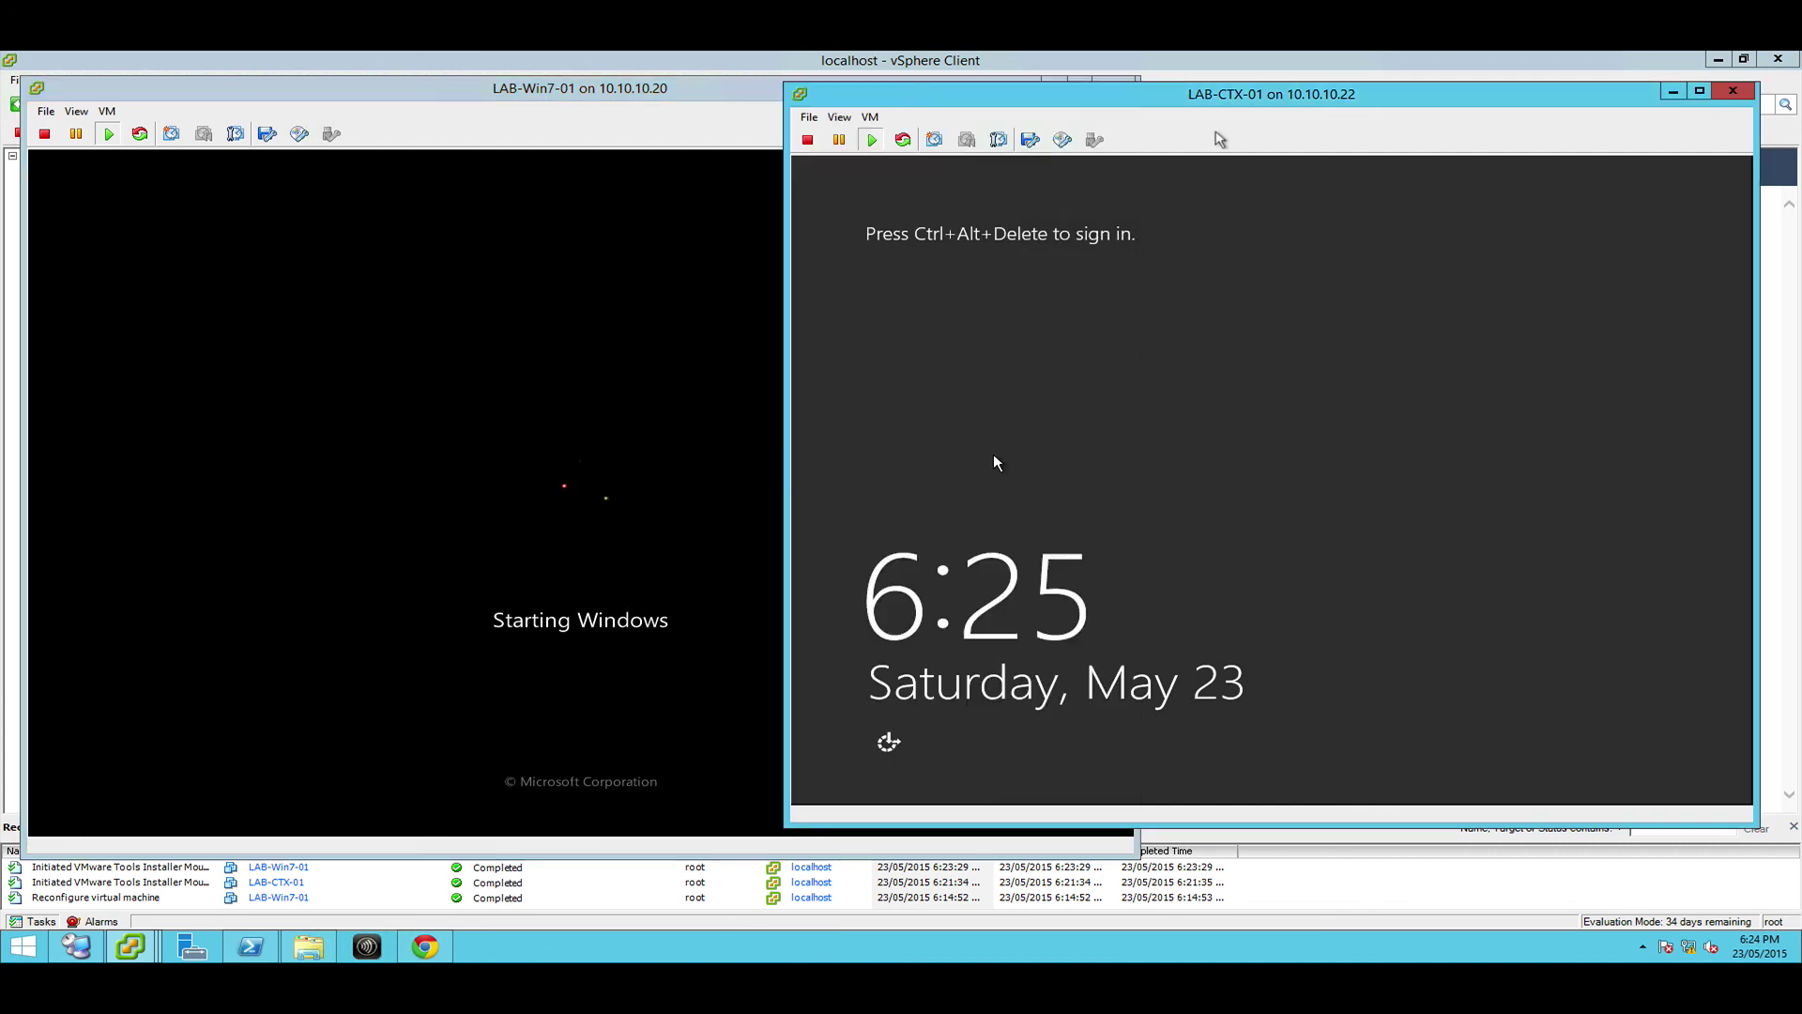
left_click(704, 133)
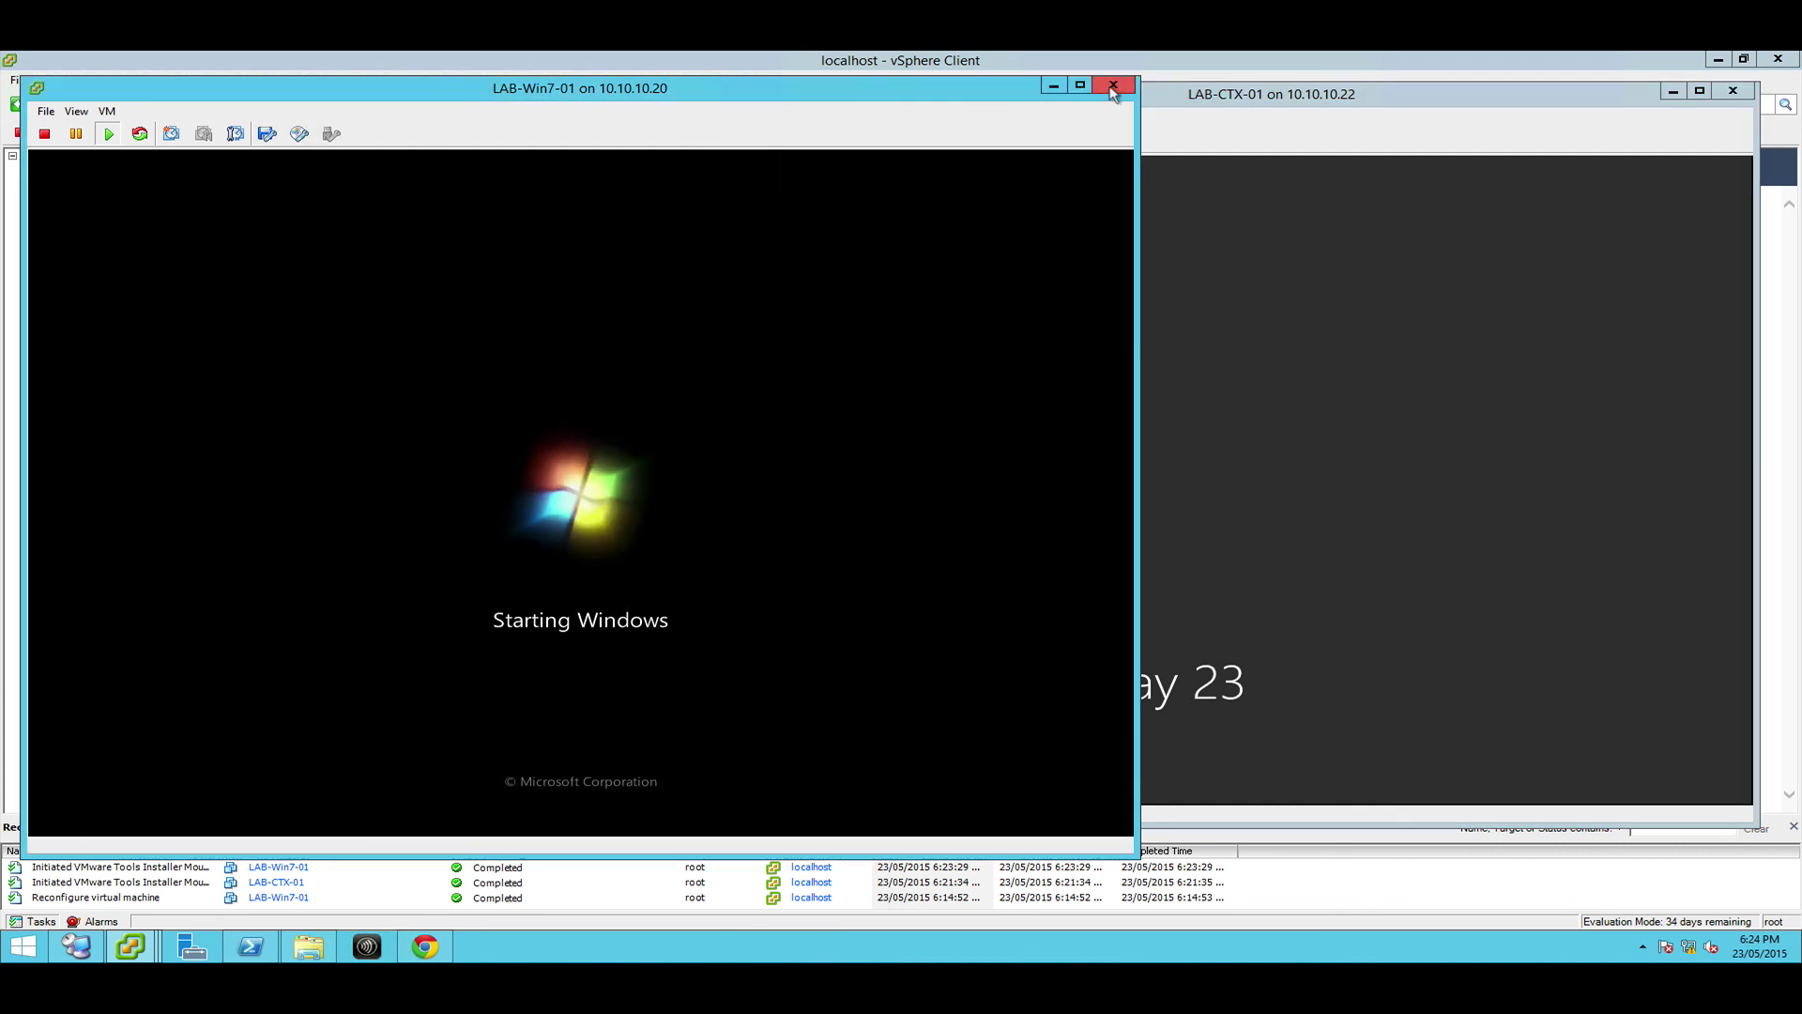
left_click(1197, 111)
left_click(704, 117)
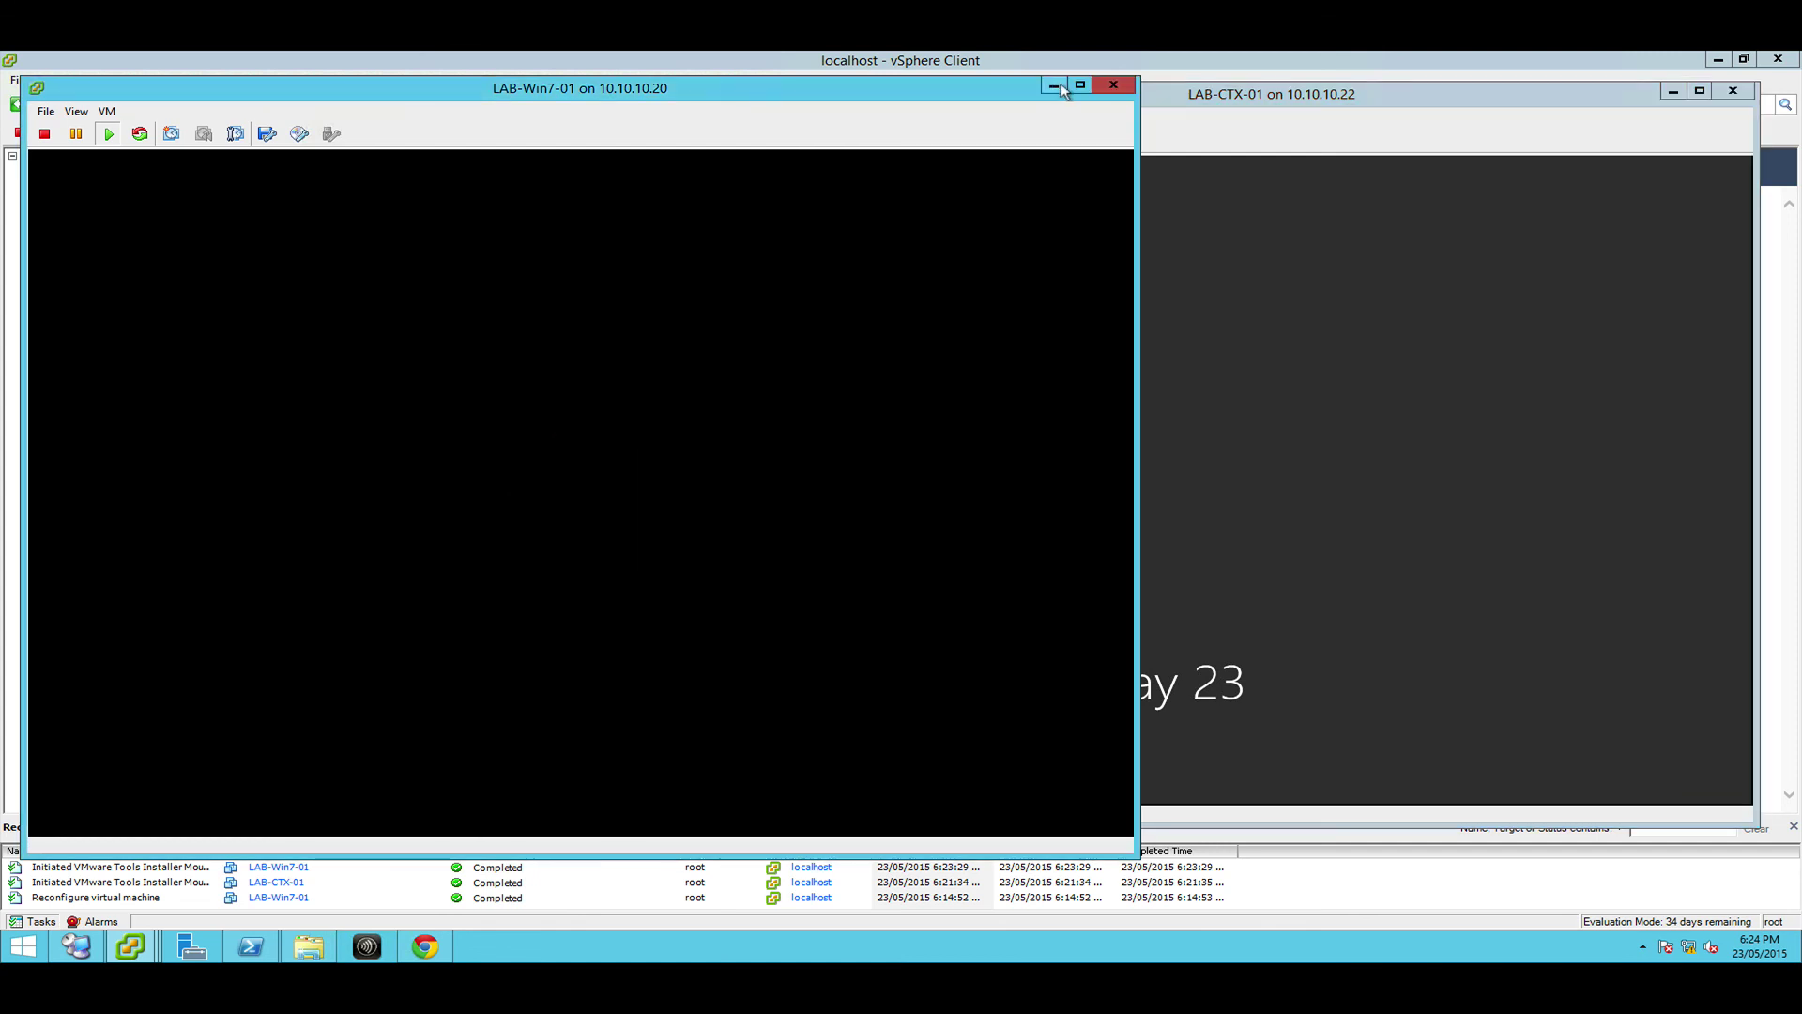
left_click(1114, 85)
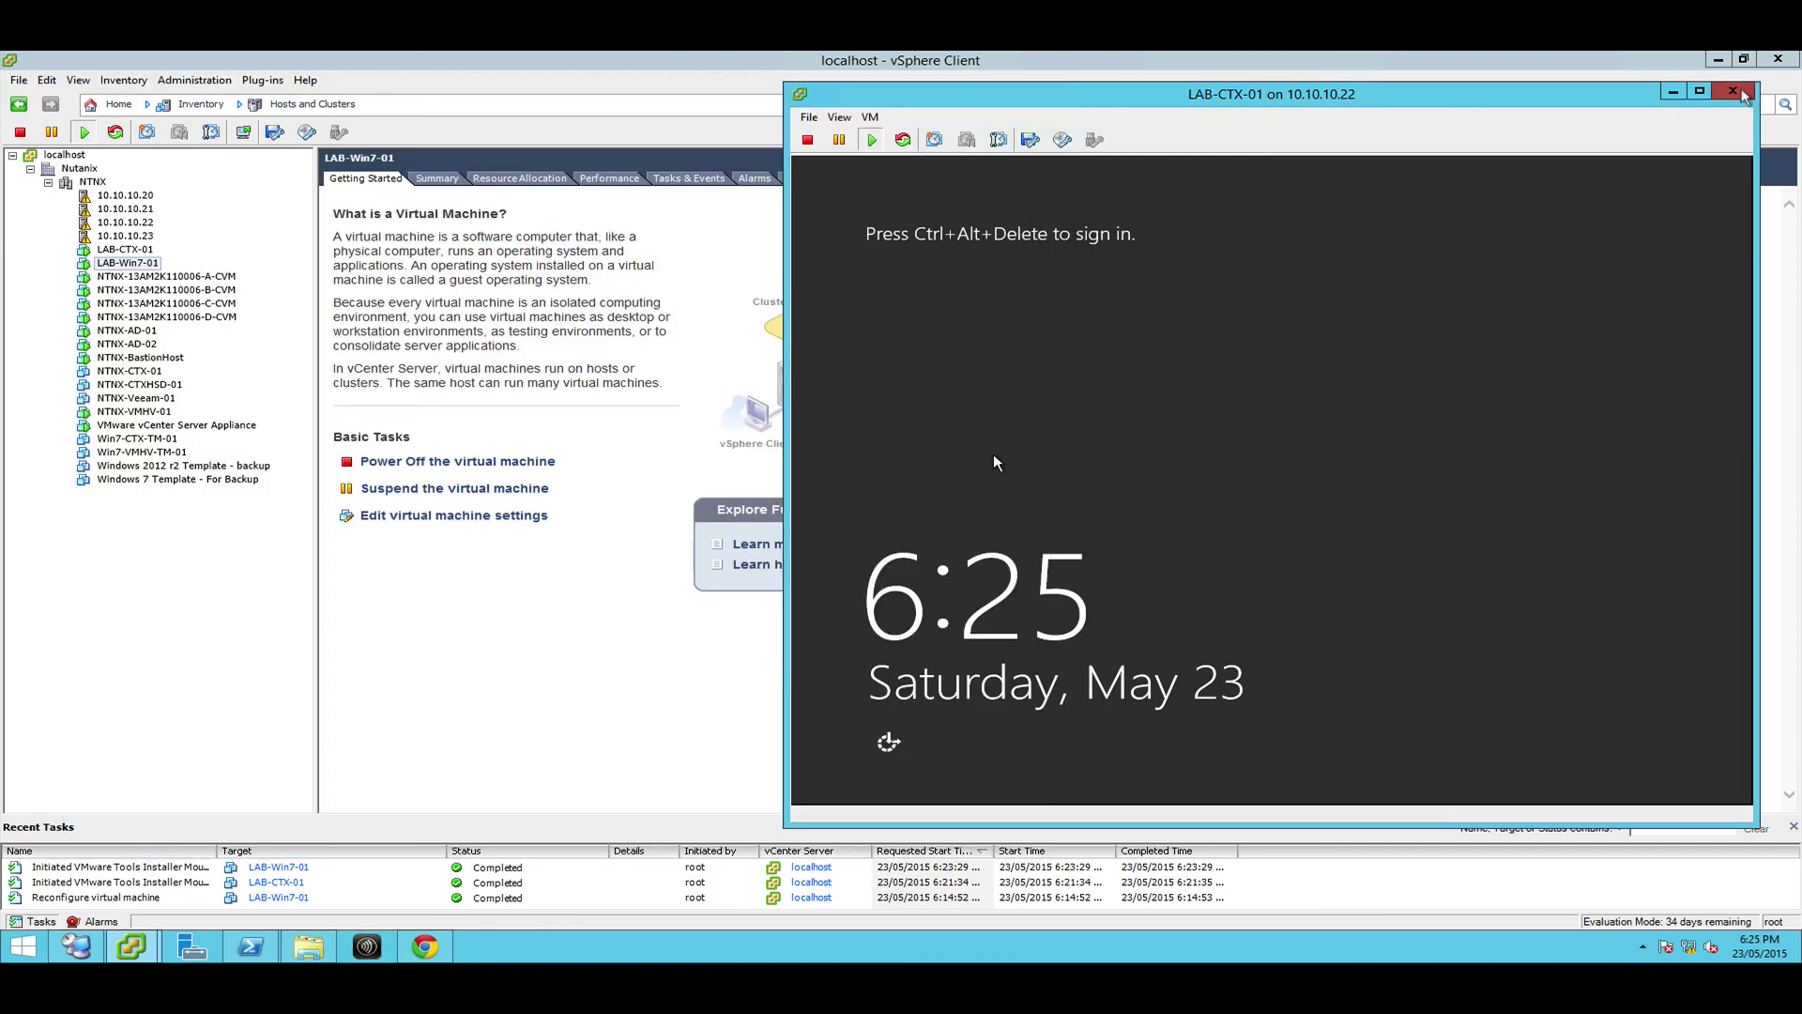
left_click(1746, 97)
left_click(118, 252)
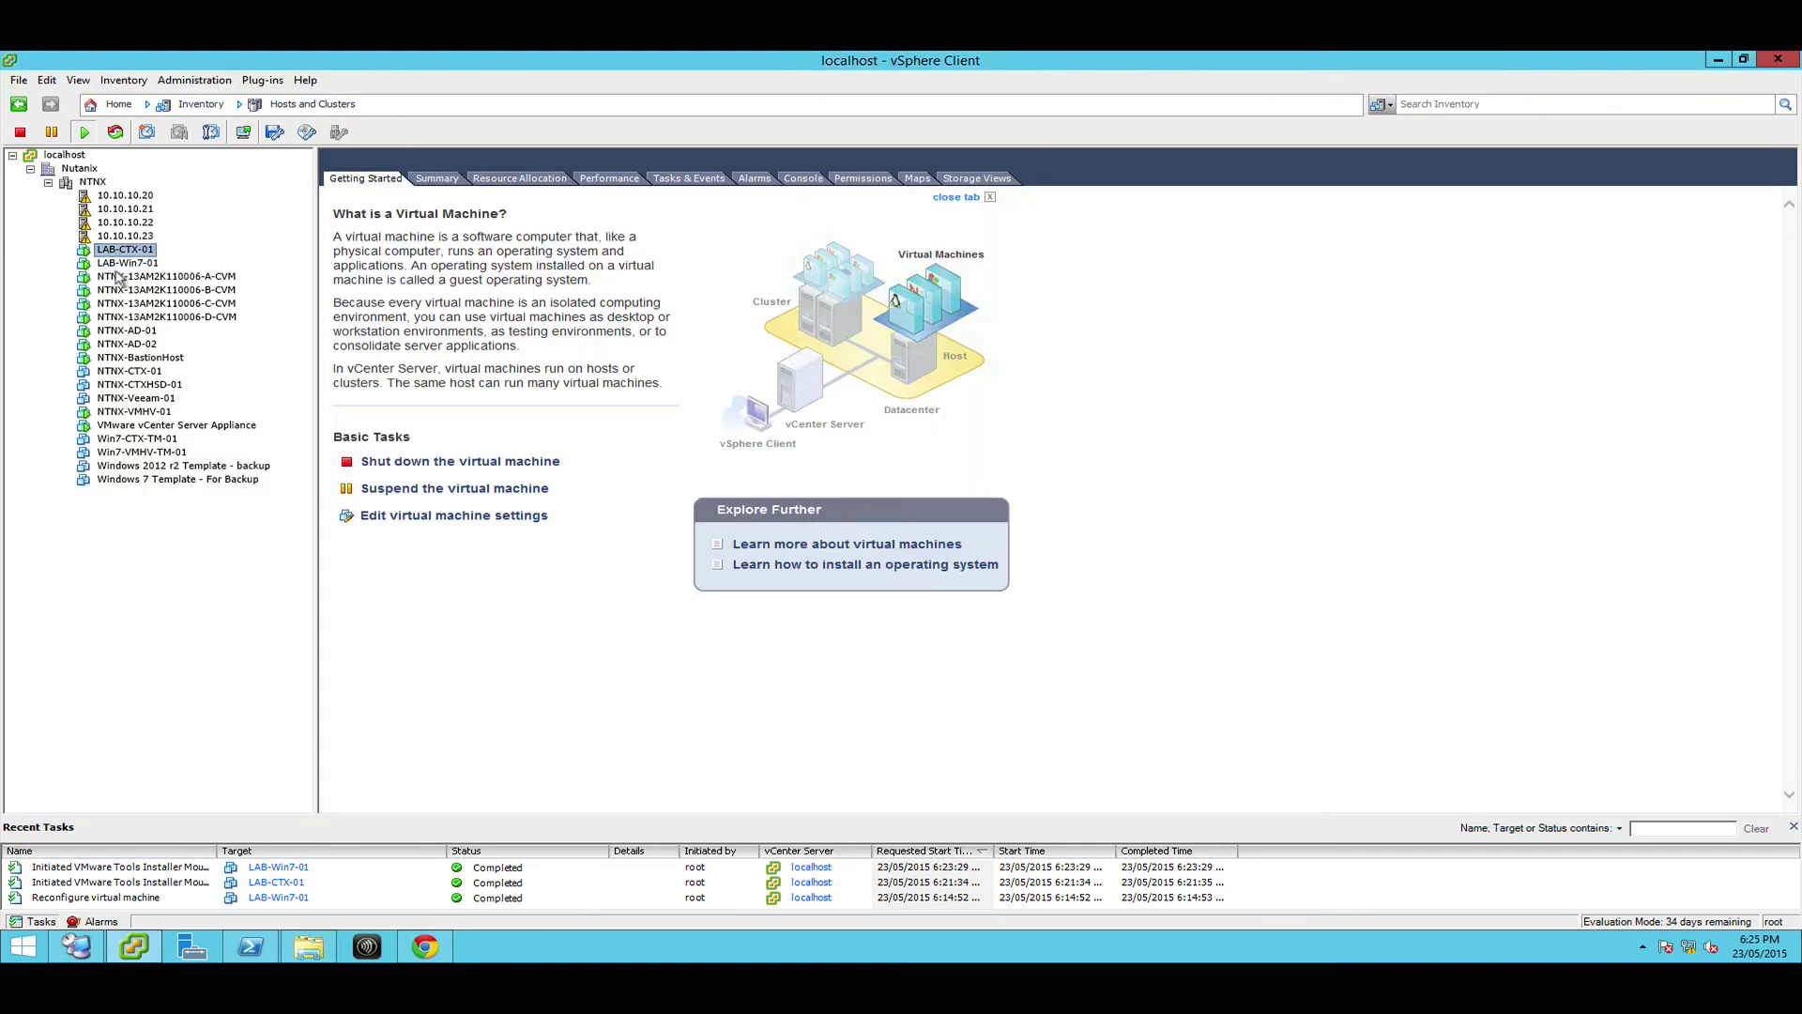
left_click(117, 266)
left_click(122, 252)
right_click(127, 252)
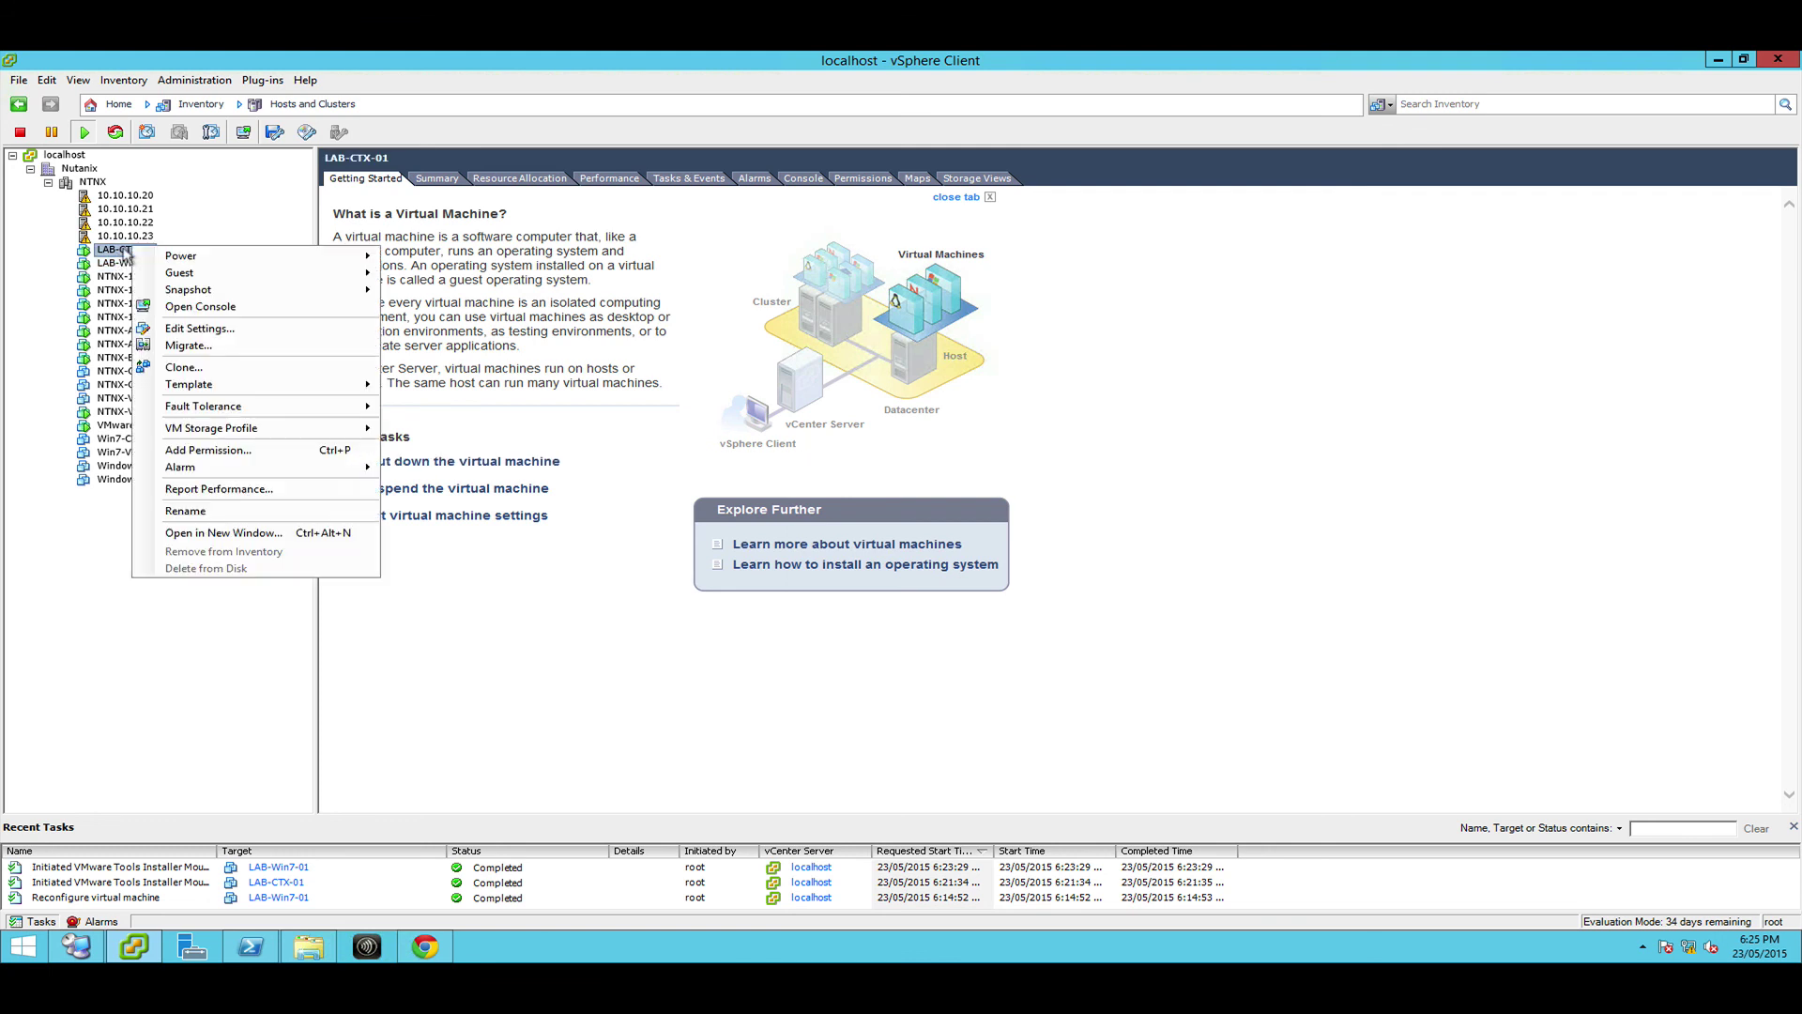
left_click(195, 372)
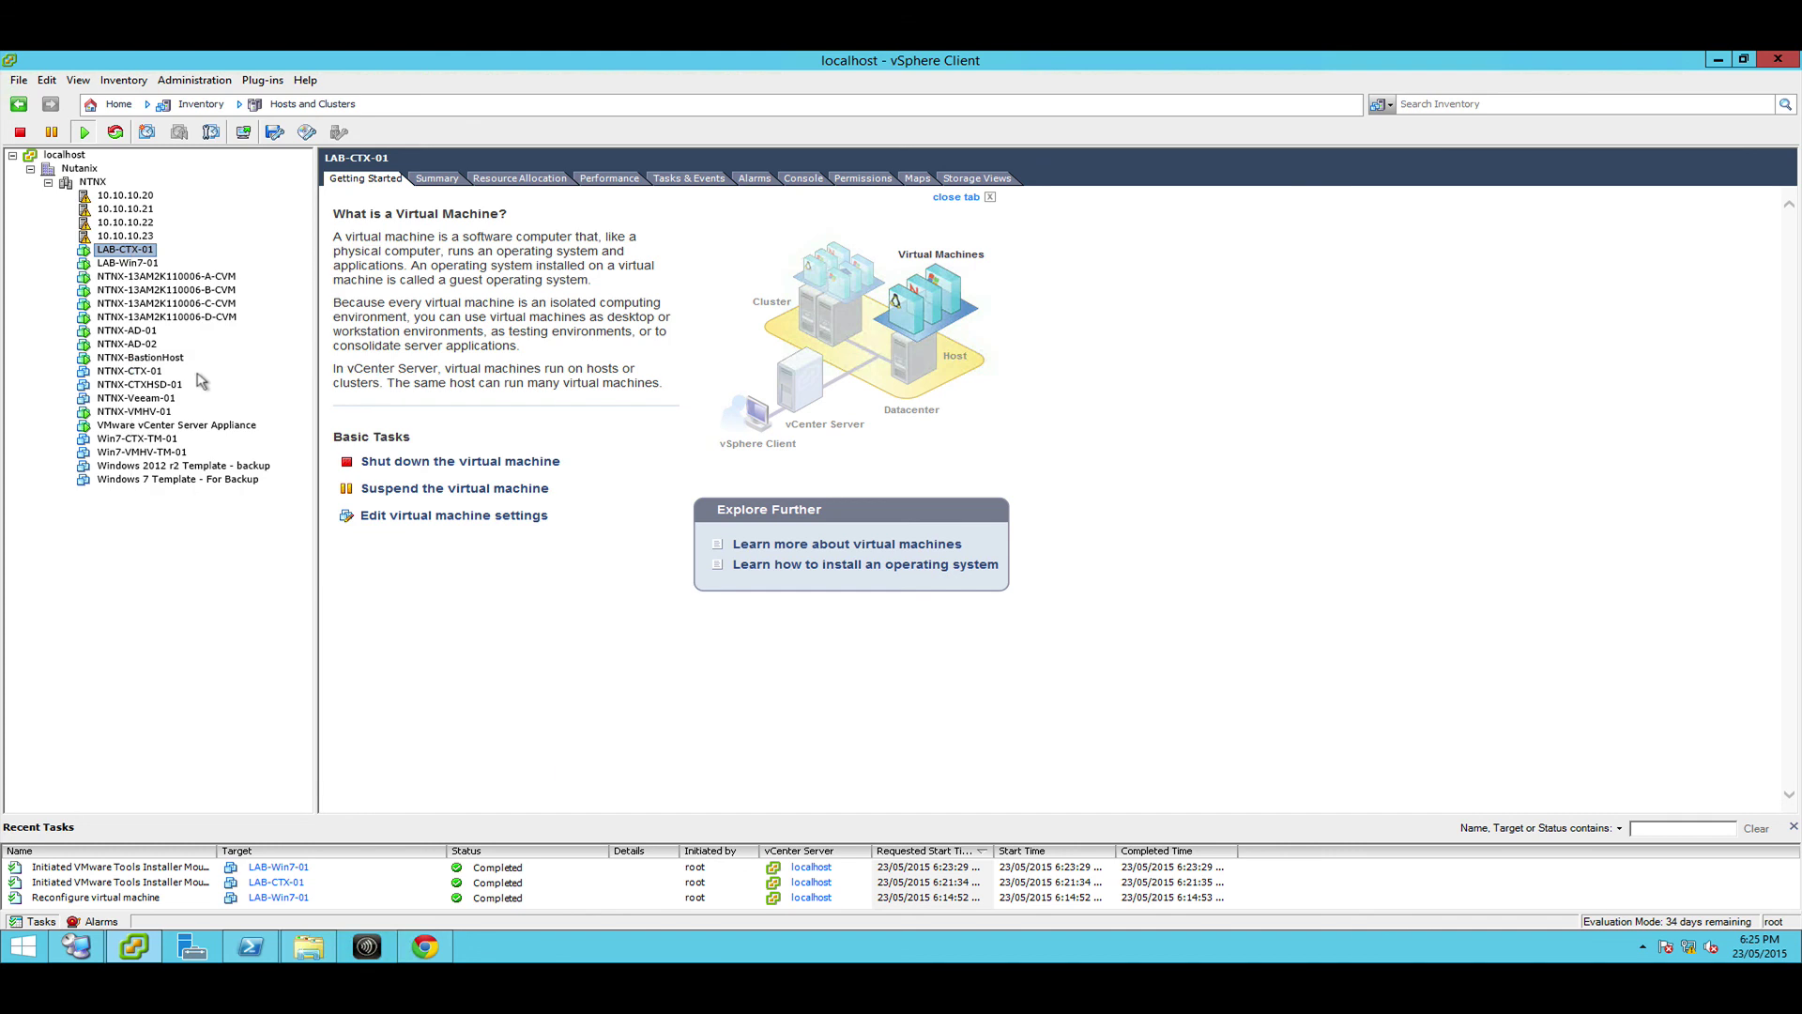
left_click(1190, 750)
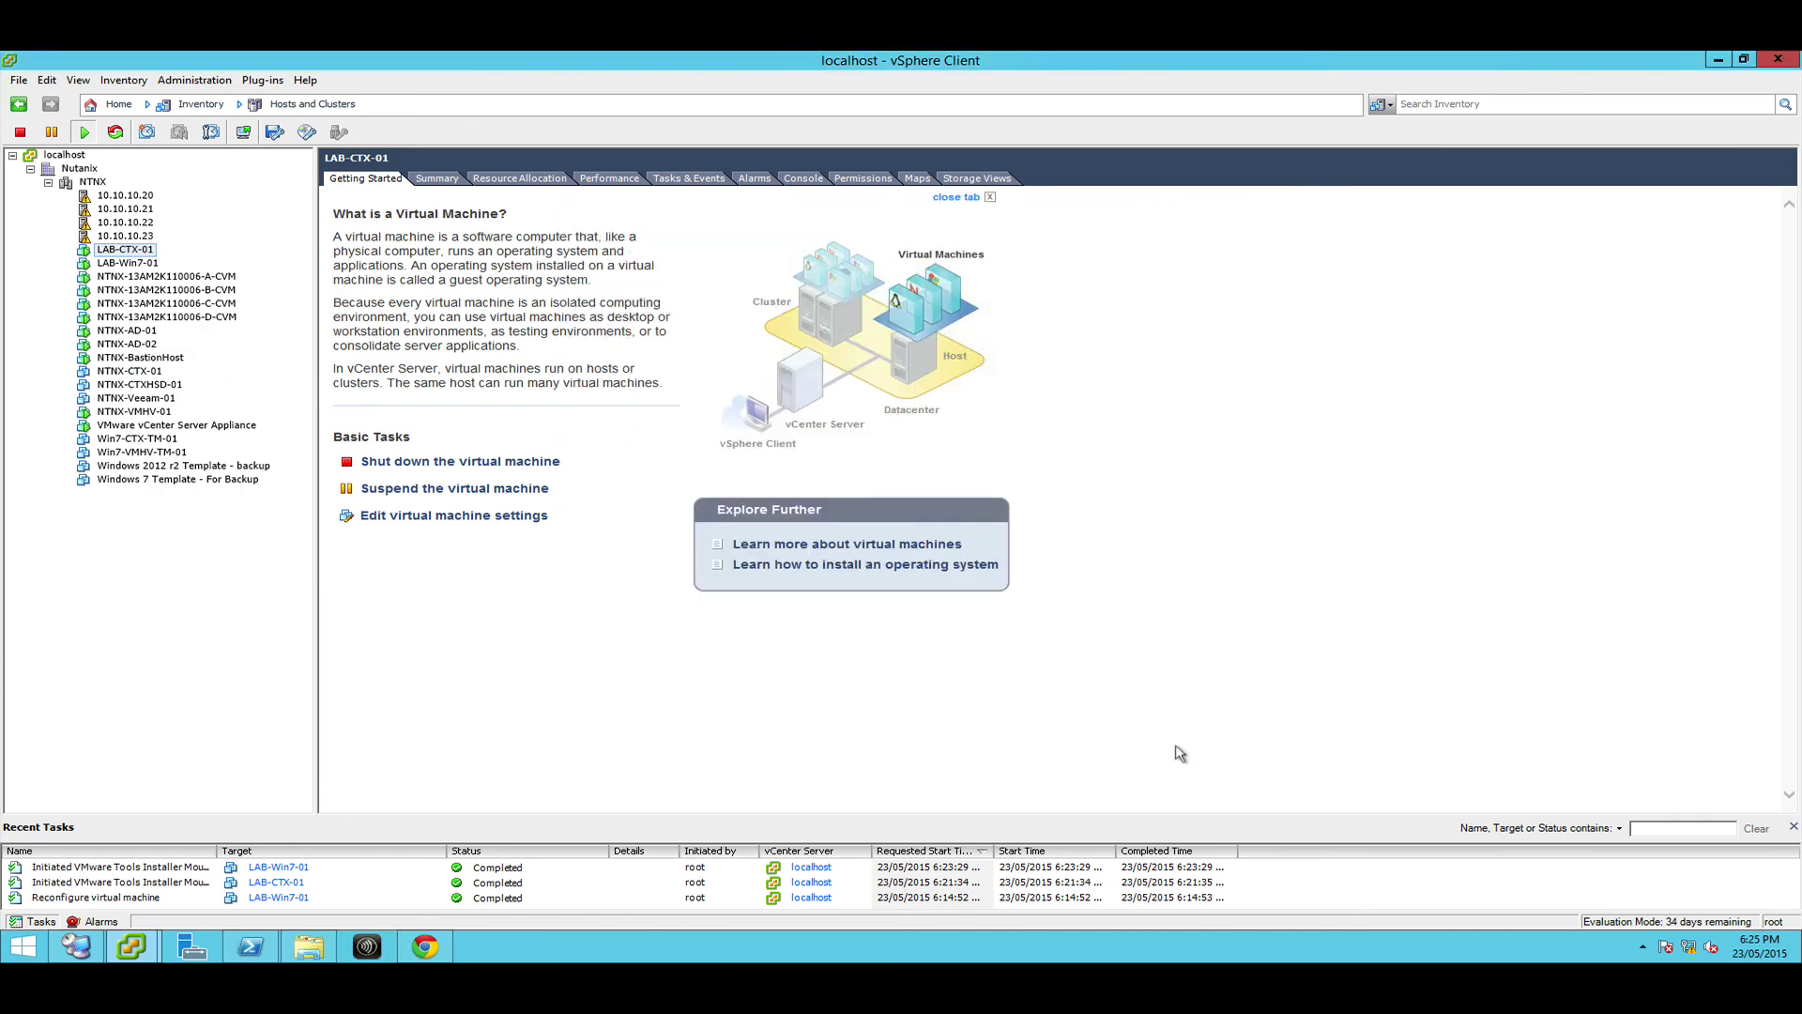
right_click(121, 253)
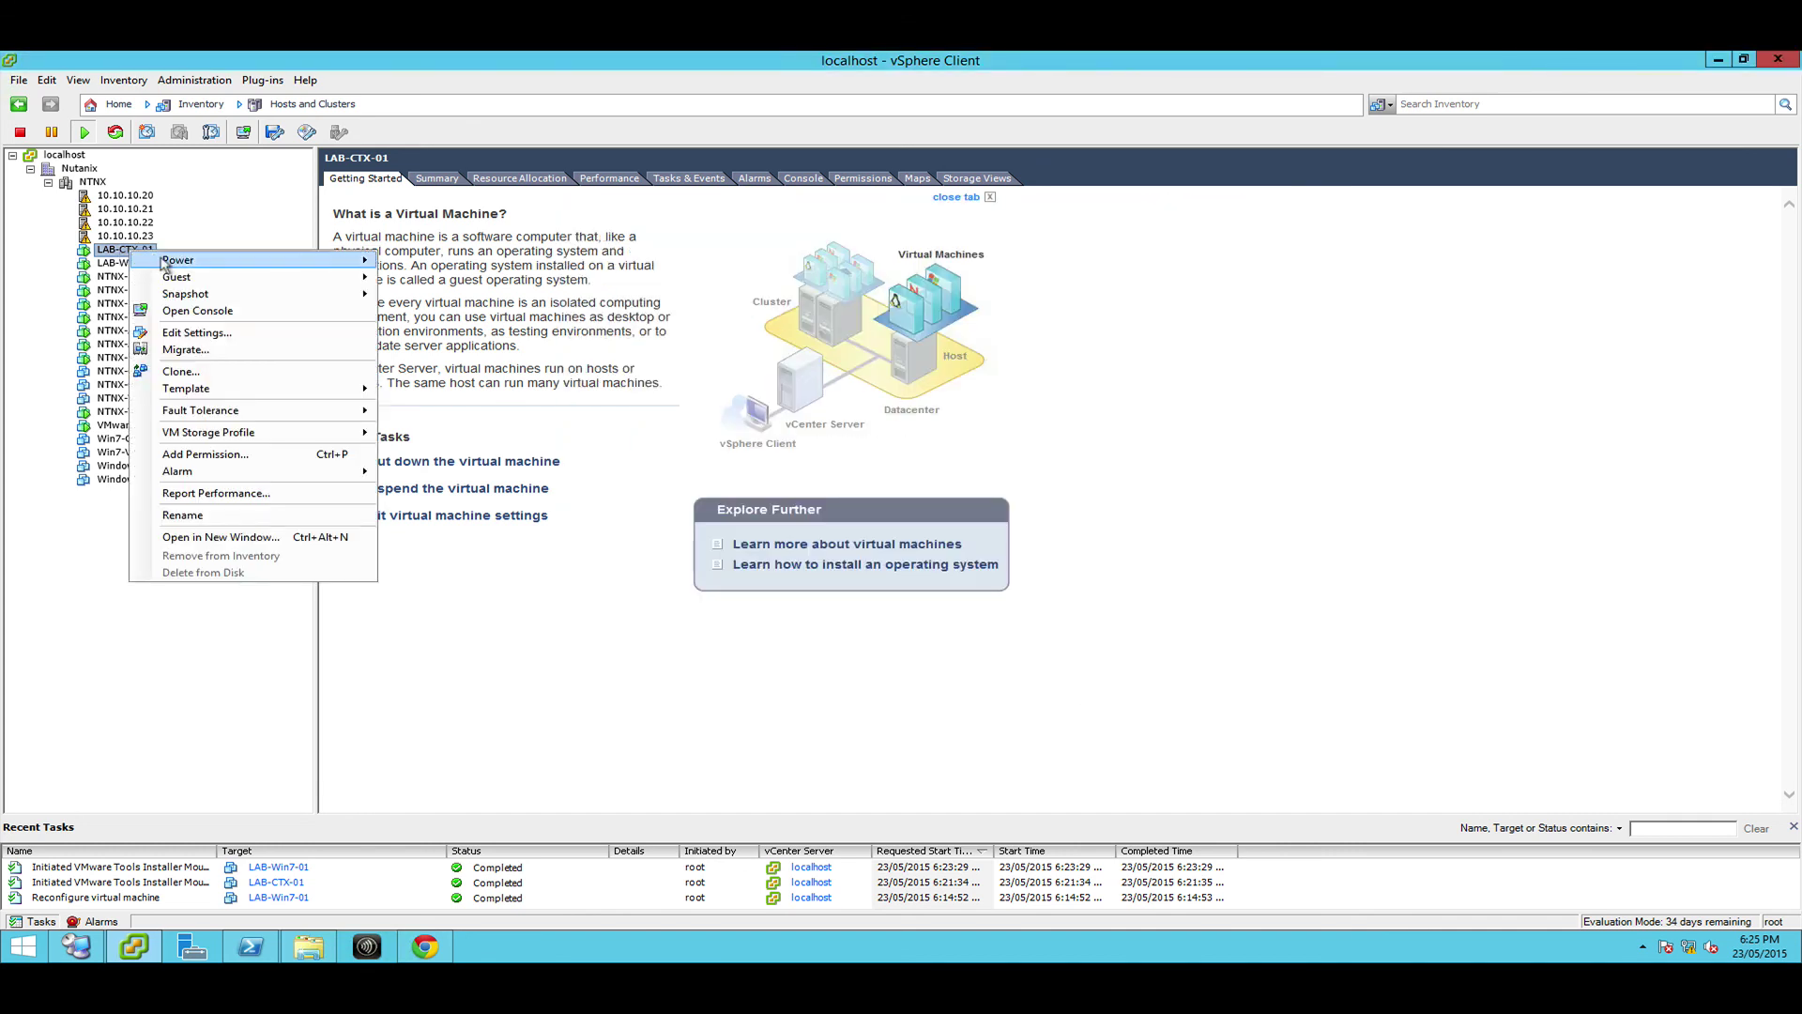
mouse_move(180, 388)
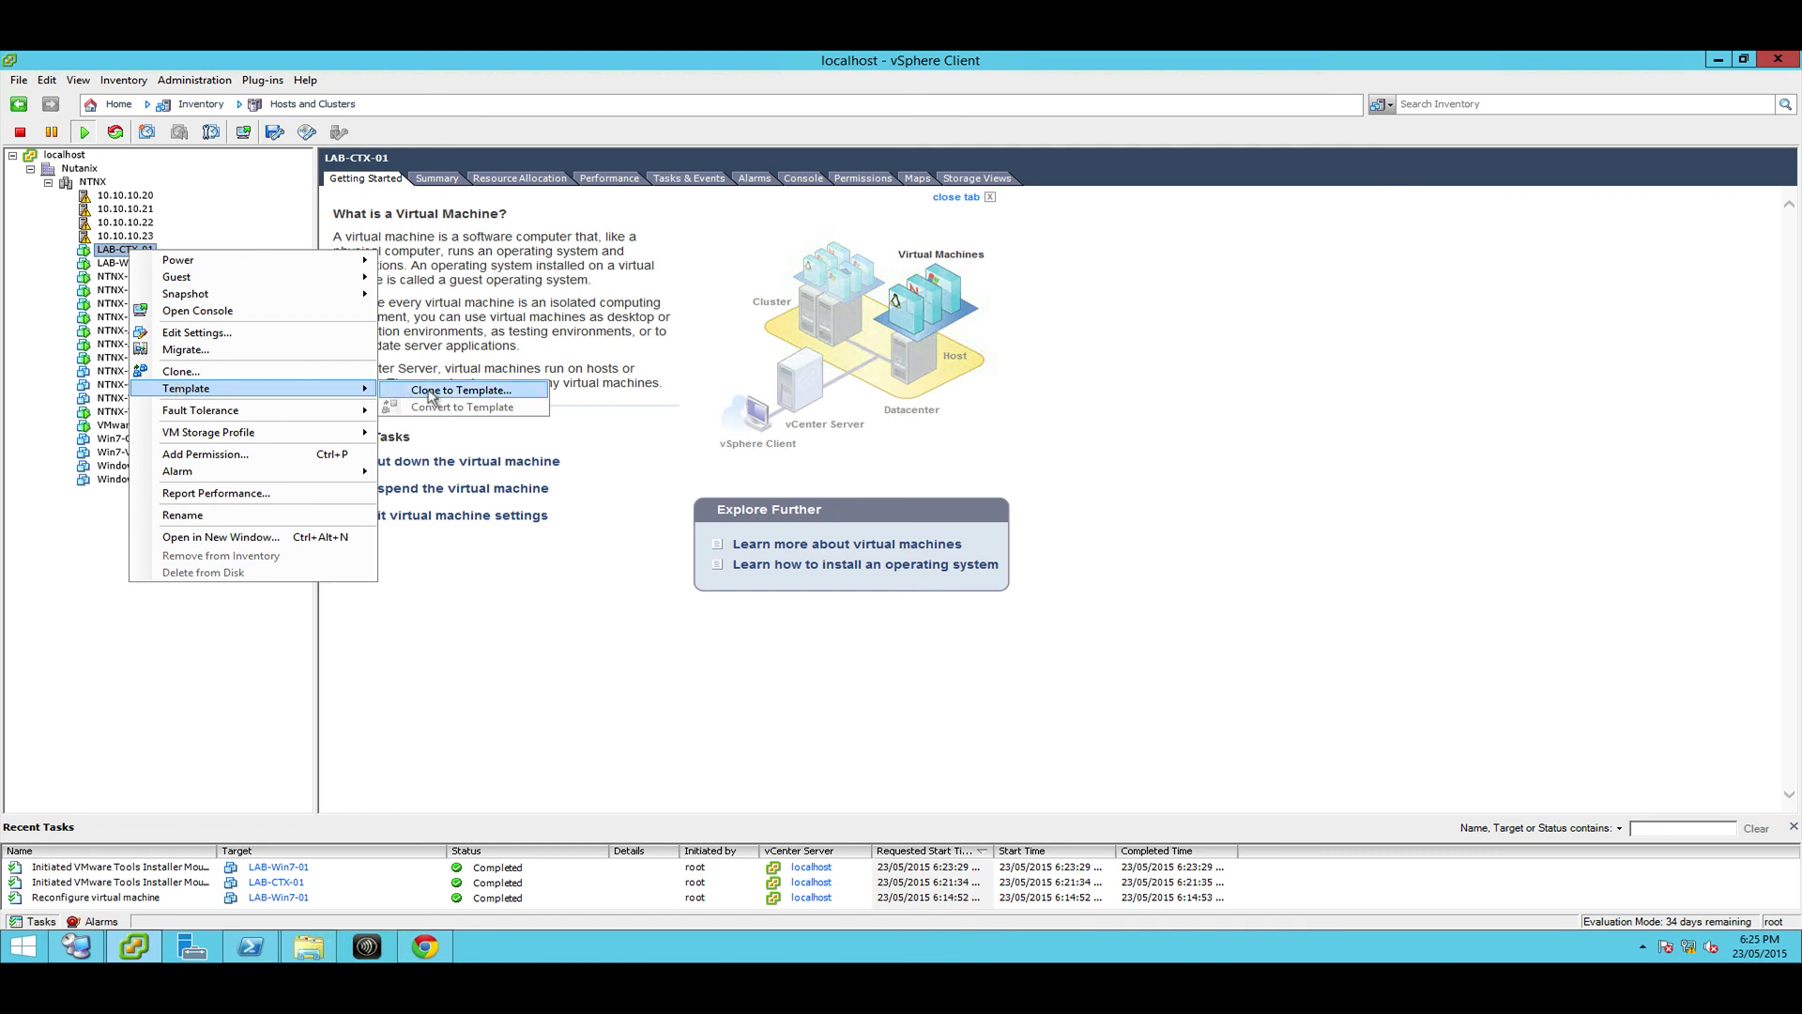
left_click(24, 557)
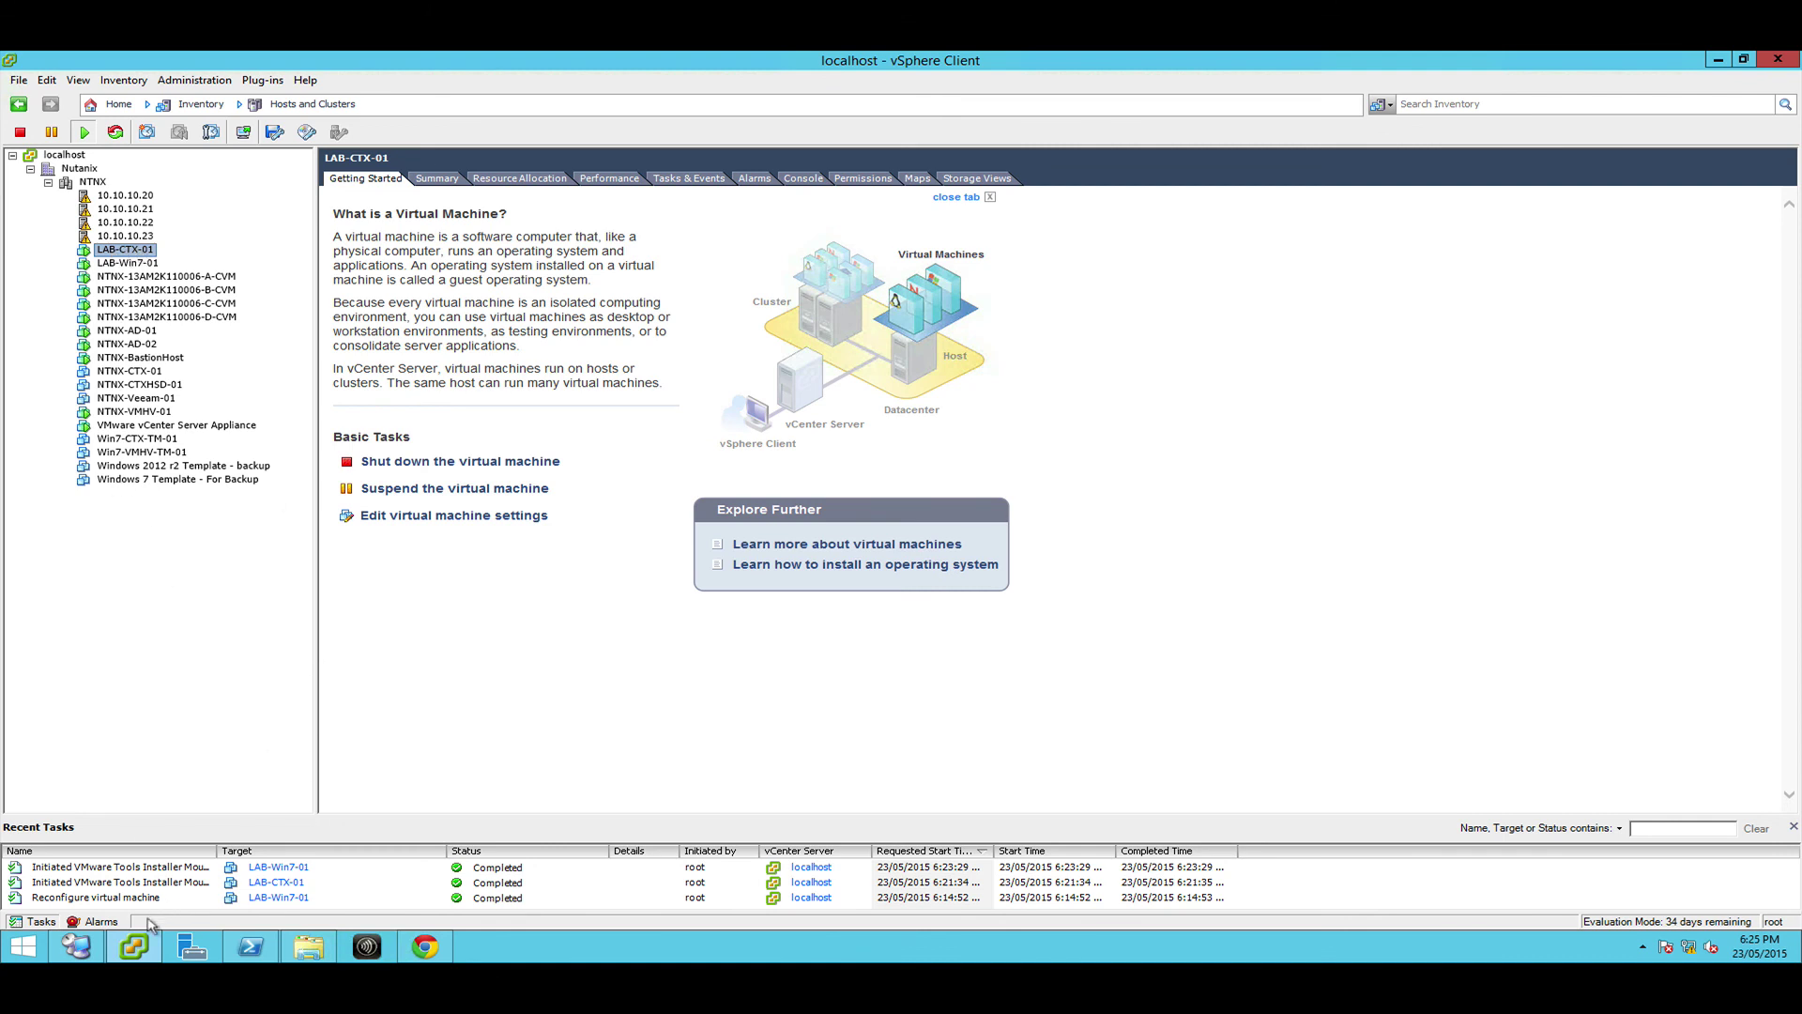
left_click(76, 946)
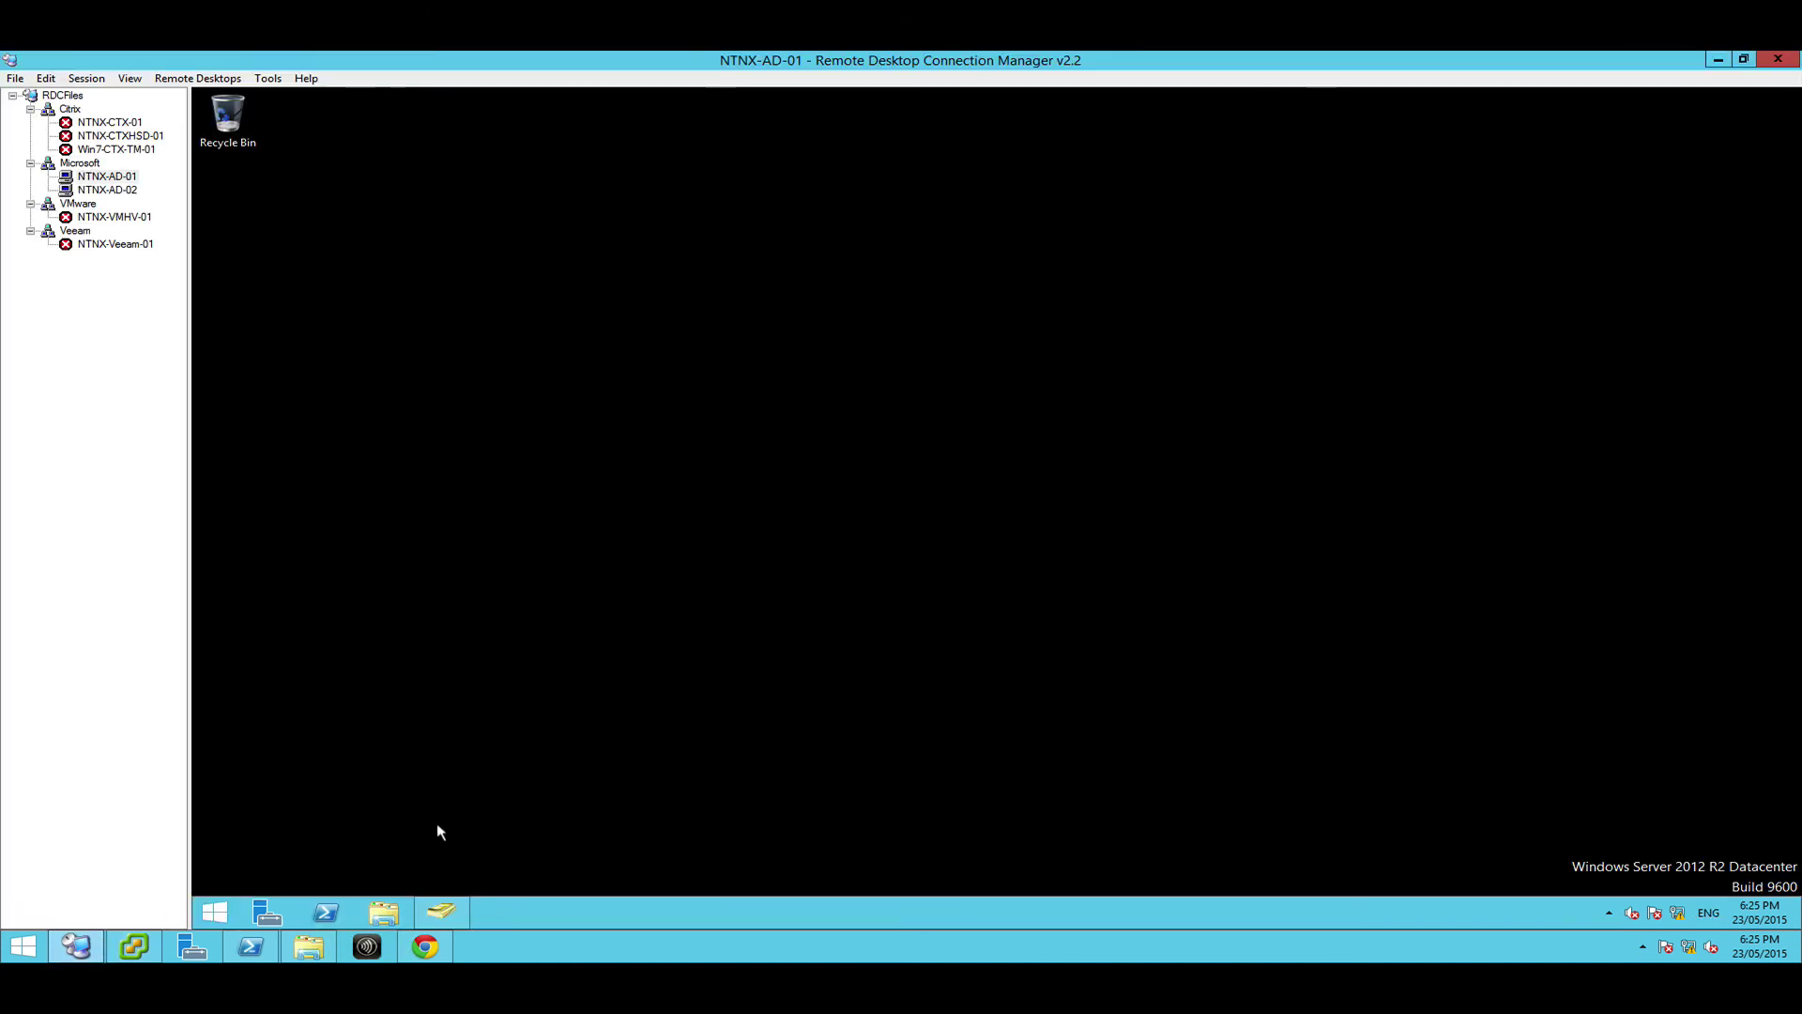
left_click(135, 946)
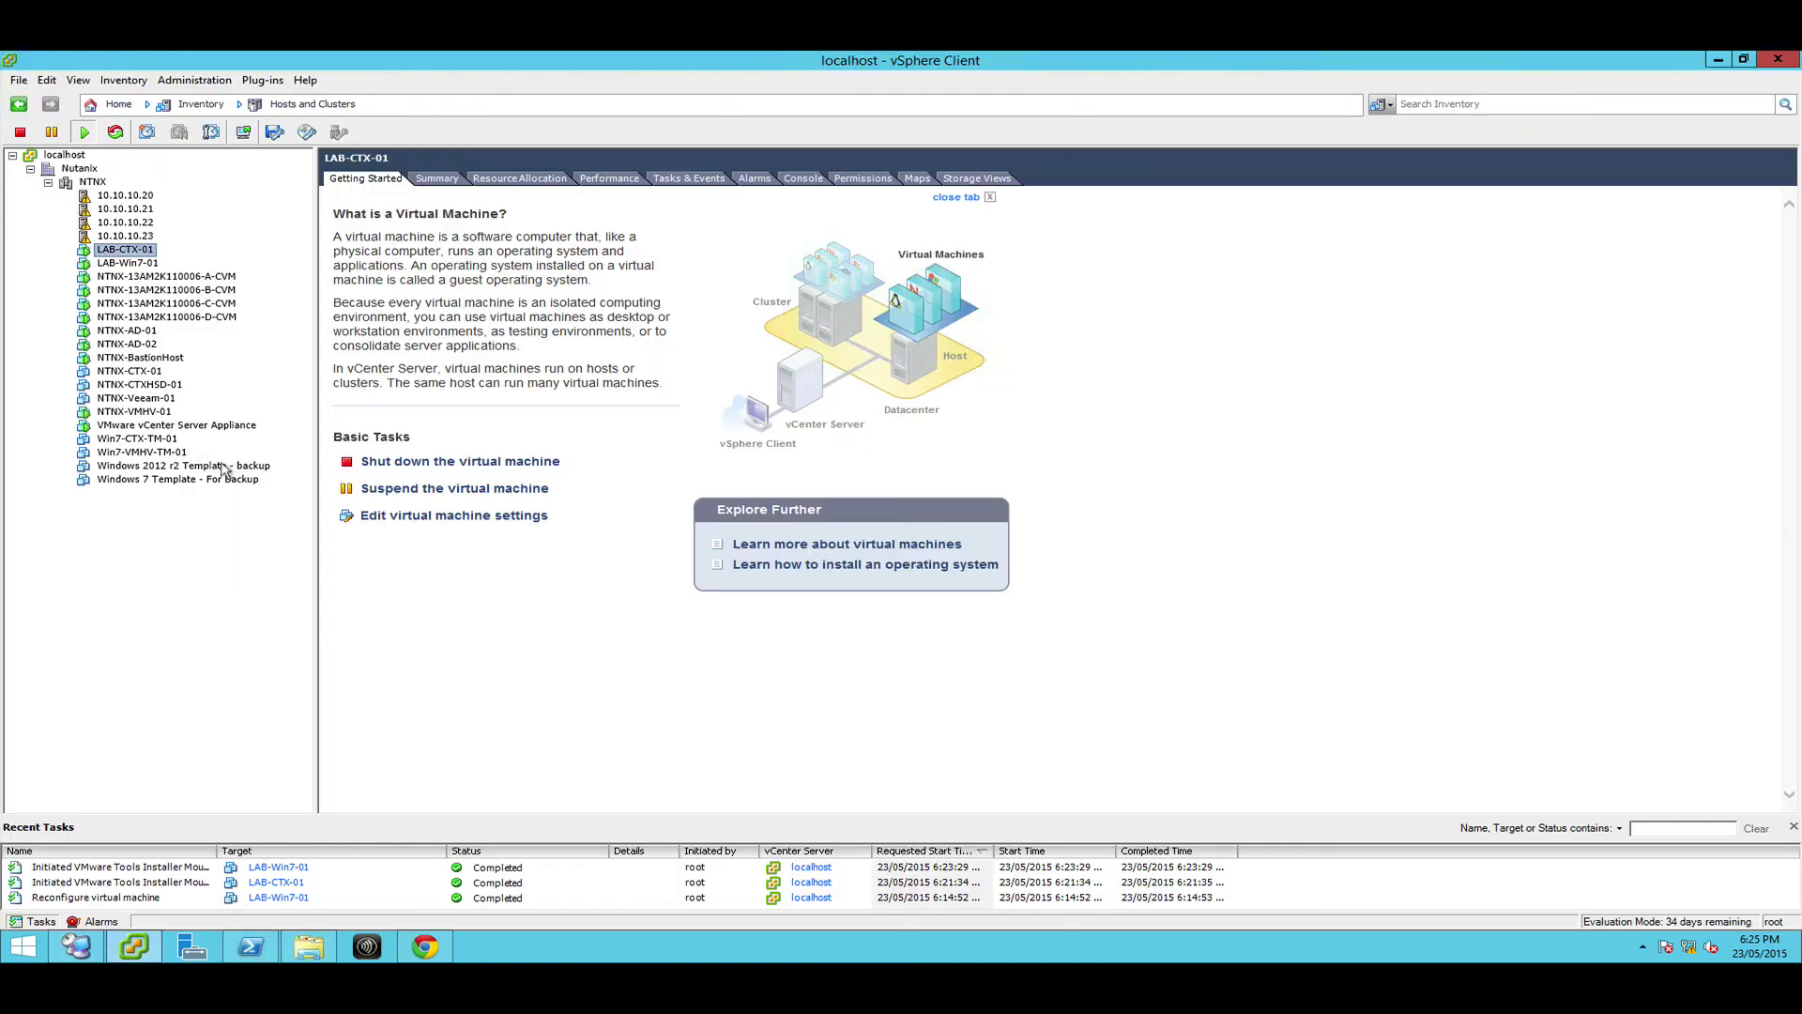
Launch a virtual machine console for LAB-CTX-01 from the toolbar
left_click(237, 136)
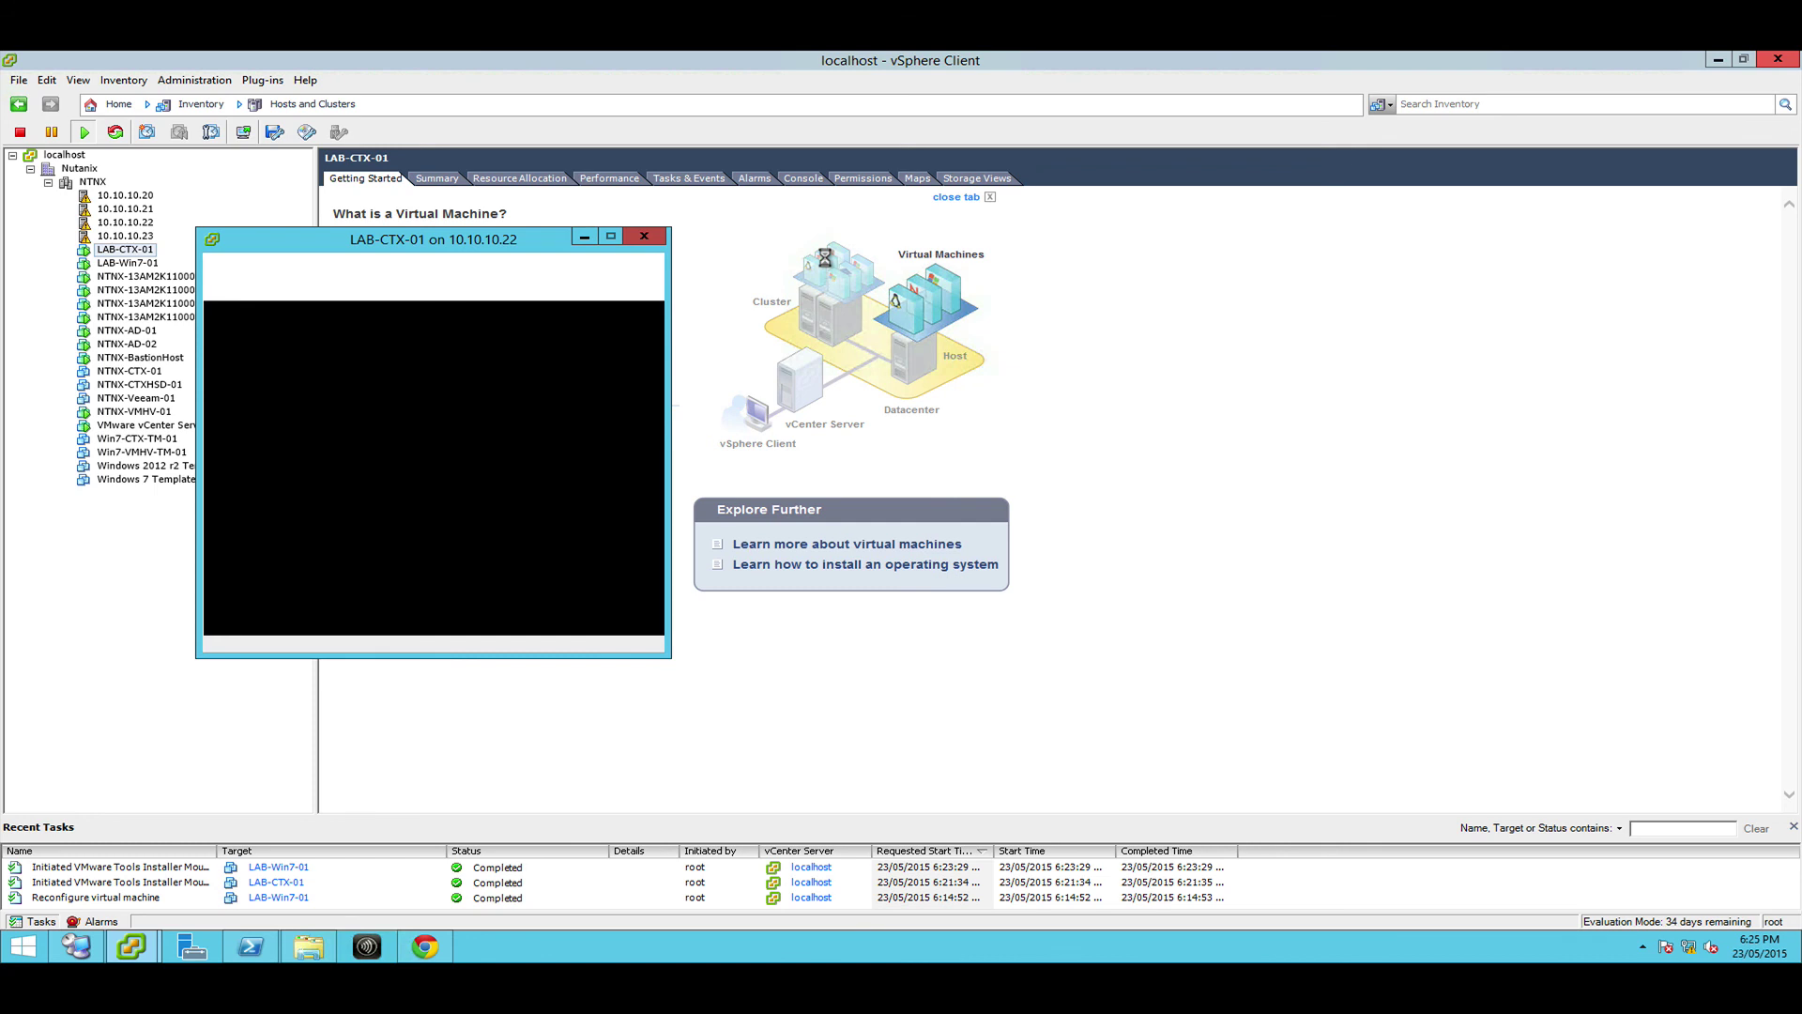
Bring up the taskbar menu for the unresponsive vSphere Client
right_click(132, 946)
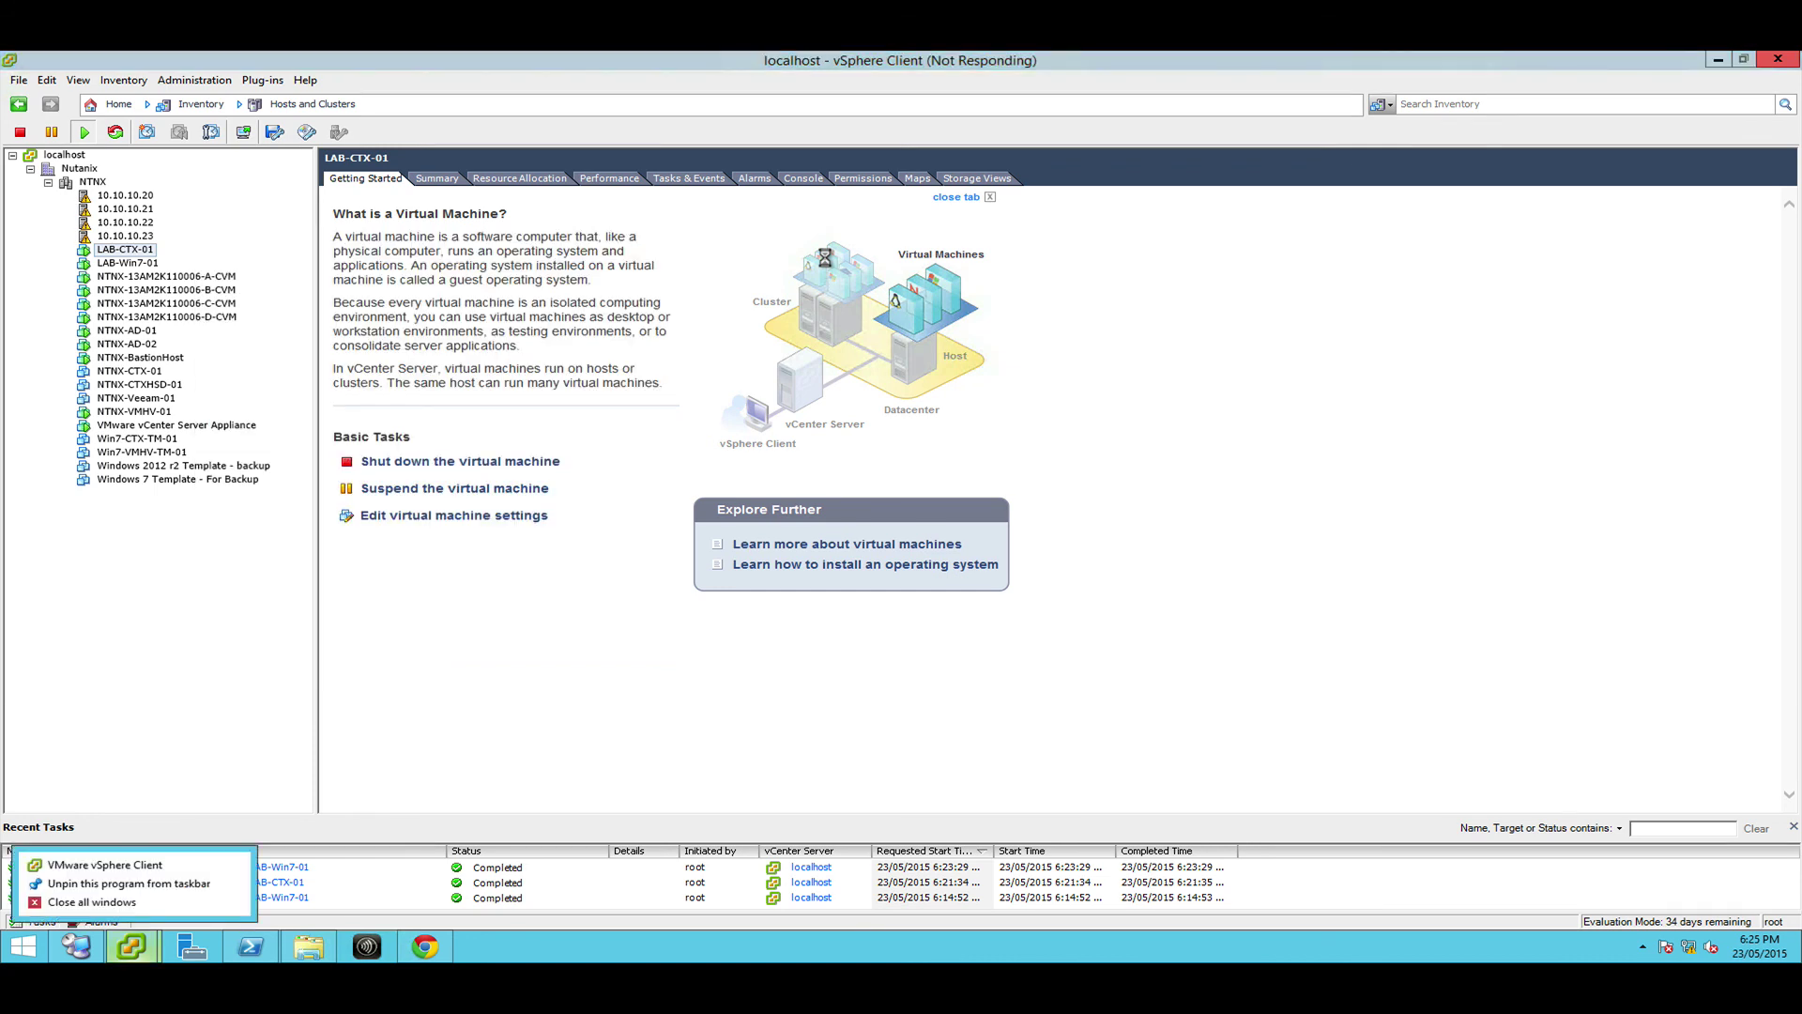